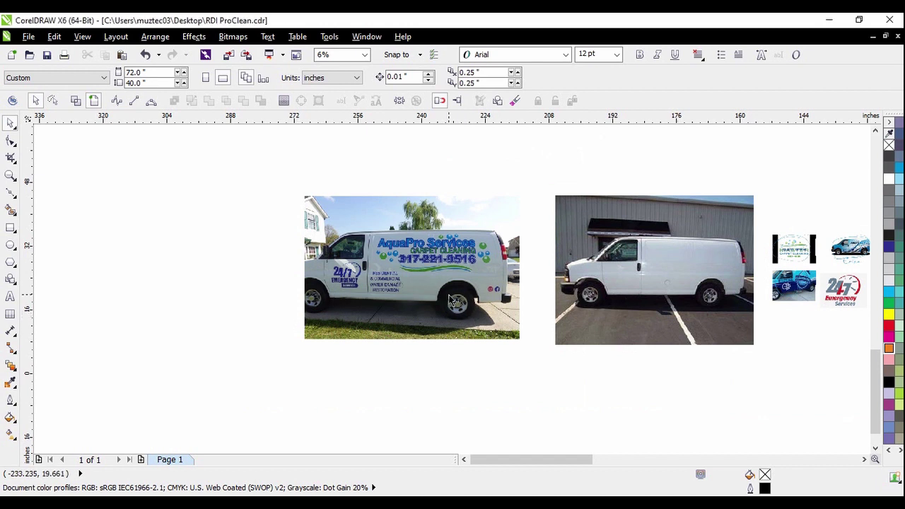
Move the AquaPro van photo down and further left, then deselect it
drag(452, 301, 344, 336)
scroll(763, 291, up, 2)
drag(694, 249, 624, 262)
click(748, 347)
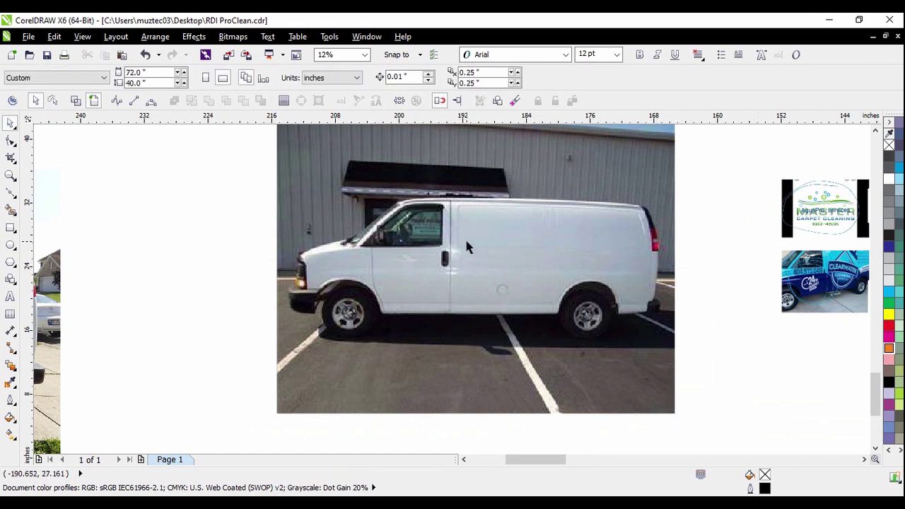
Zoom in and out to inspect the reference logos, then pick the Text tool
scroll(398, 252, down, 2)
scroll(657, 254, up, 2)
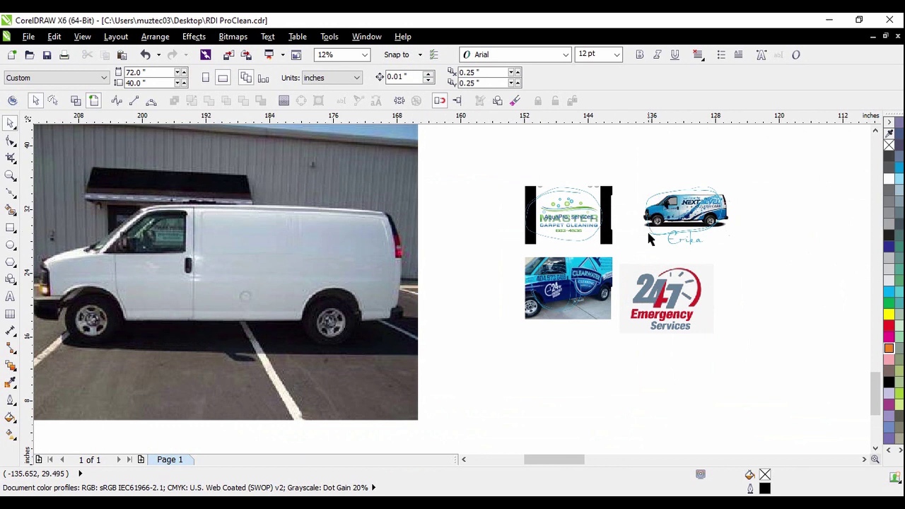
scroll(602, 232, up, 2)
scroll(578, 230, up, 2)
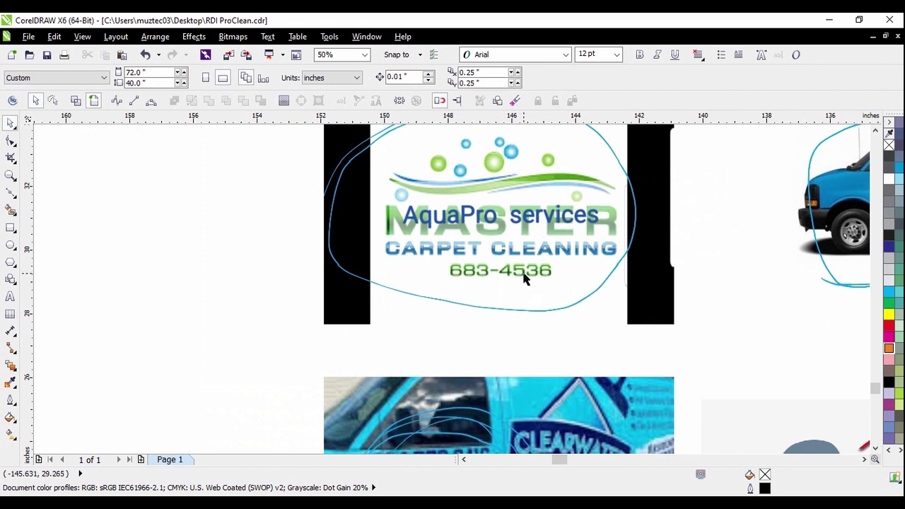
scroll(463, 219, down, 1)
scroll(479, 246, down, 1)
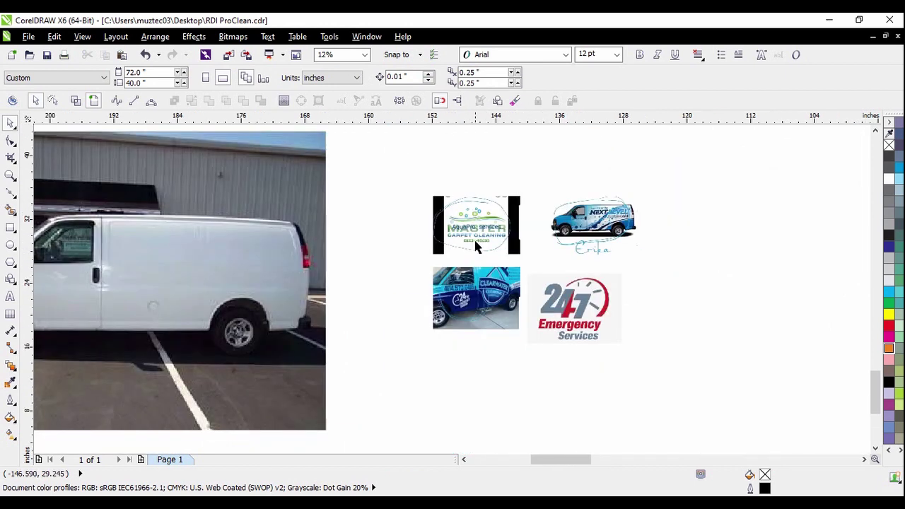
scroll(470, 318, up, 1)
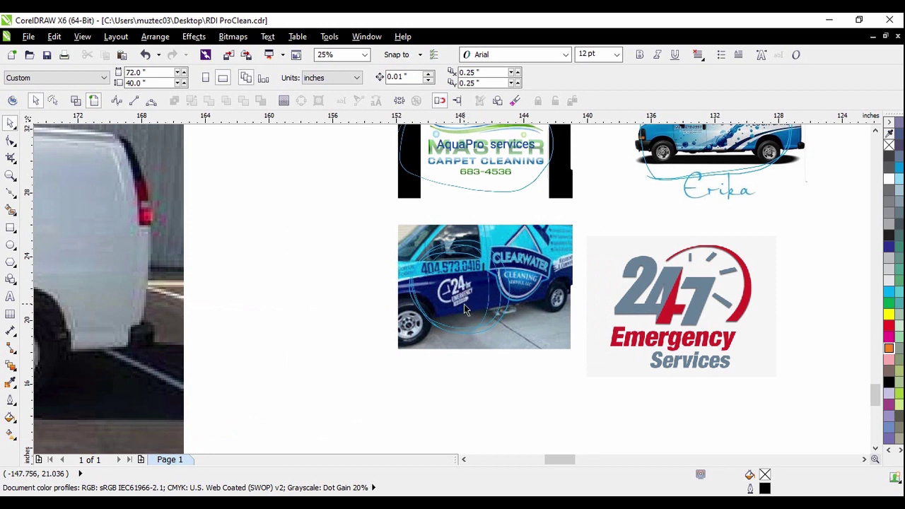
scroll(469, 322, down, 1)
scroll(566, 234, up, 1)
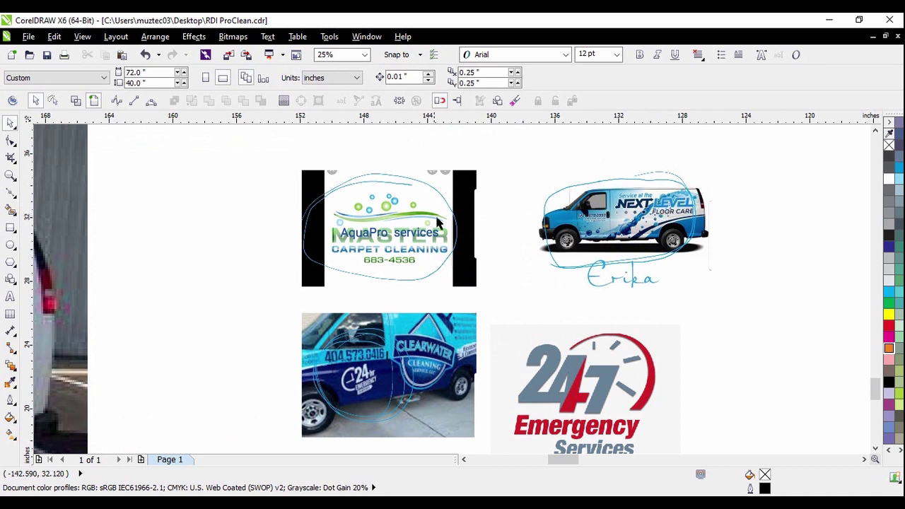
scroll(382, 210, up, 1)
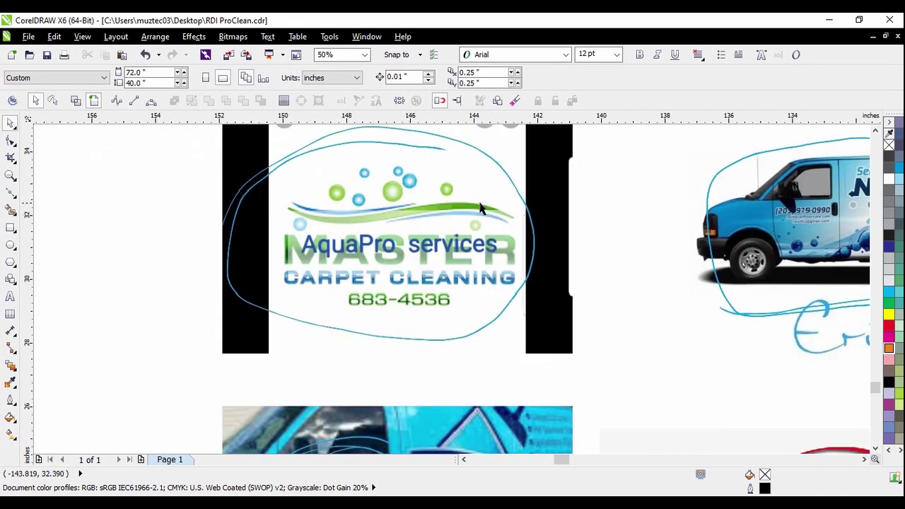
scroll(562, 236, down, 2)
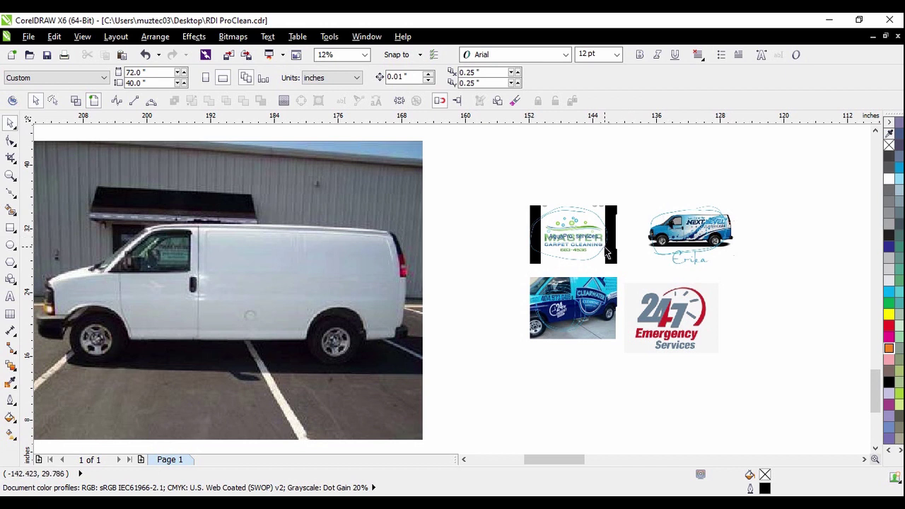
scroll(610, 248, down, 1)
scroll(620, 244, up, 1)
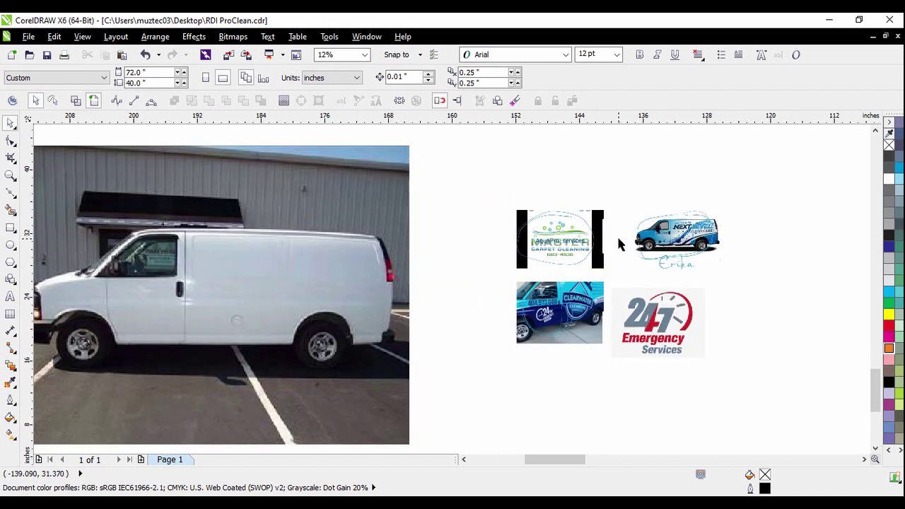
scroll(594, 244, up, 1)
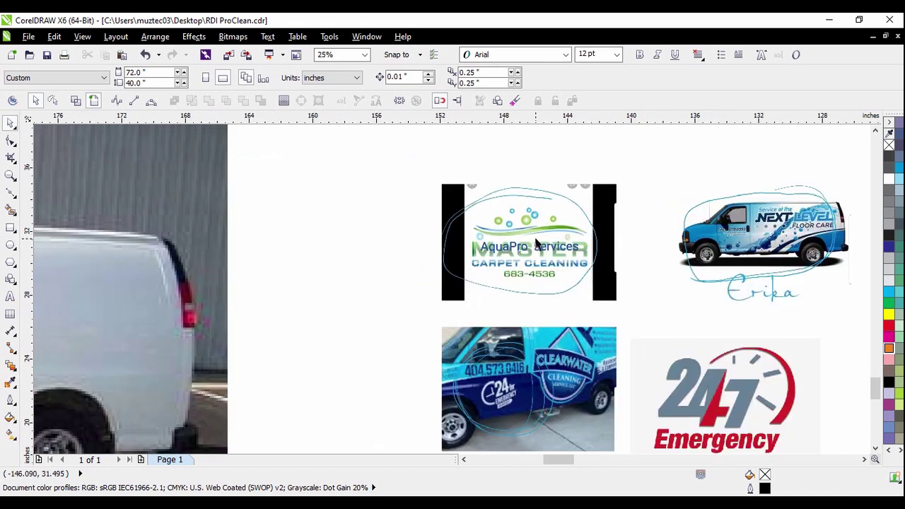
scroll(535, 244, up, 1)
scroll(512, 276, down, 1)
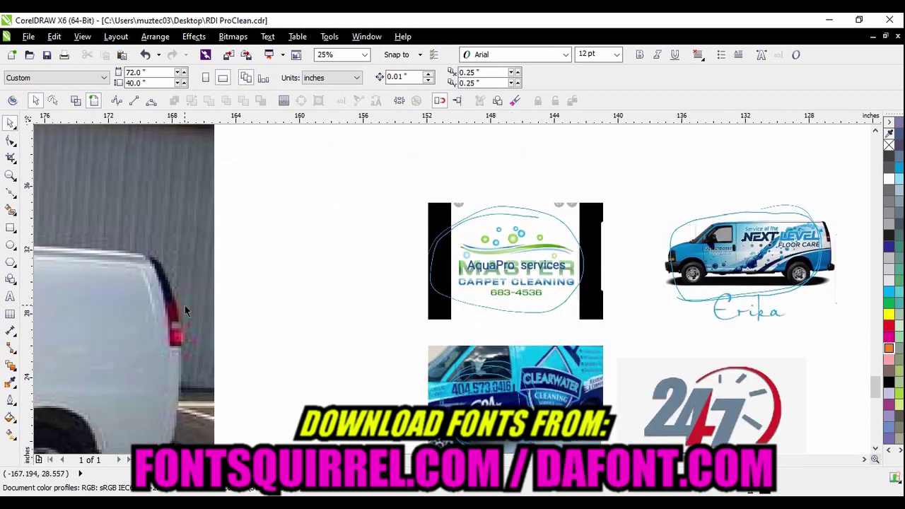
click(10, 296)
Type 'AquaPro Services' on the page above the reference logos
scroll(218, 304, down, 1)
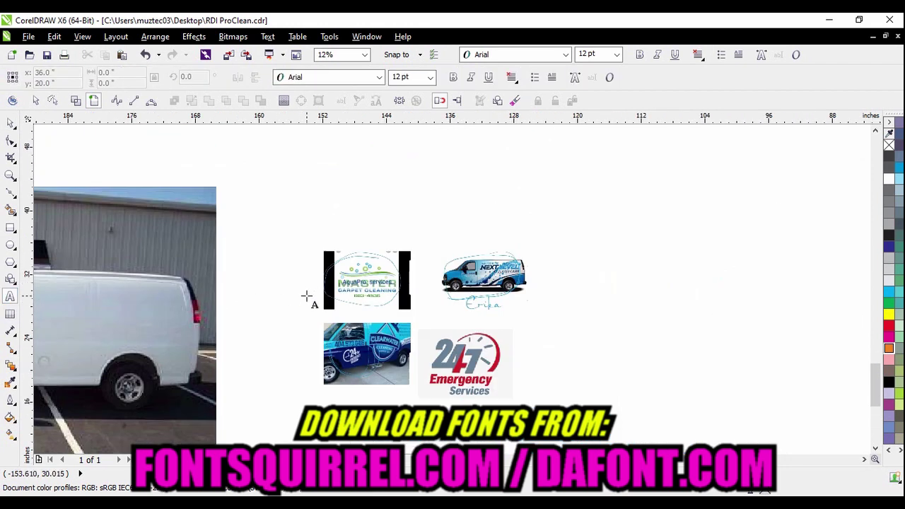
scroll(335, 203, up, 1)
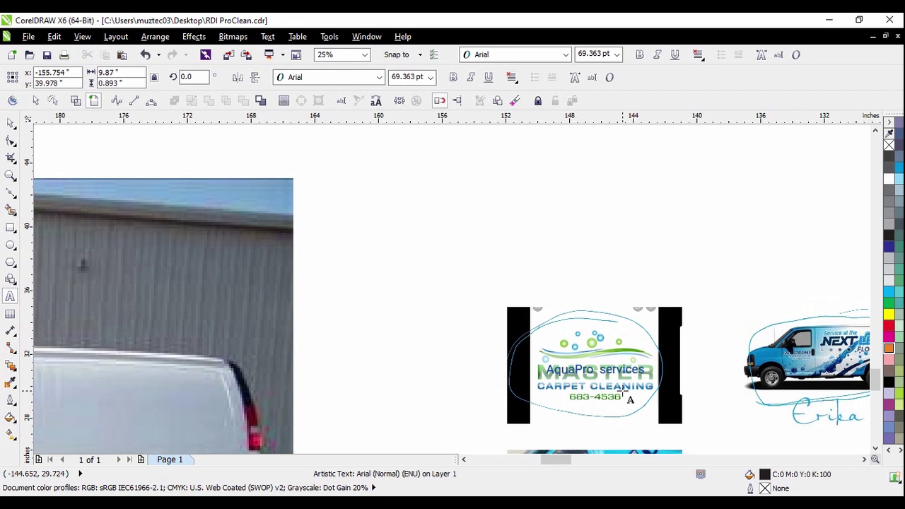
text(A)
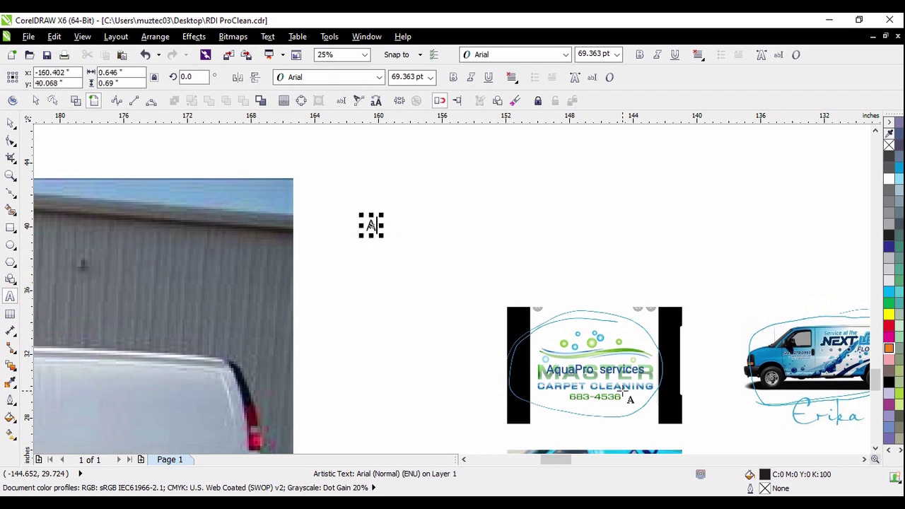
text(quaPro Services)
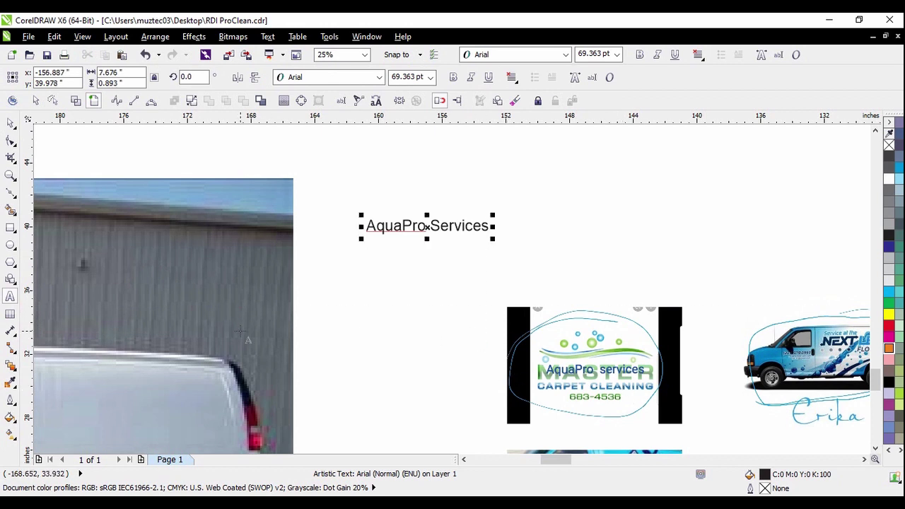
Enlarge the AquaPro Services text to about 129 pt
click(10, 123)
drag(495, 241, 594, 272)
scroll(593, 271, down, 3)
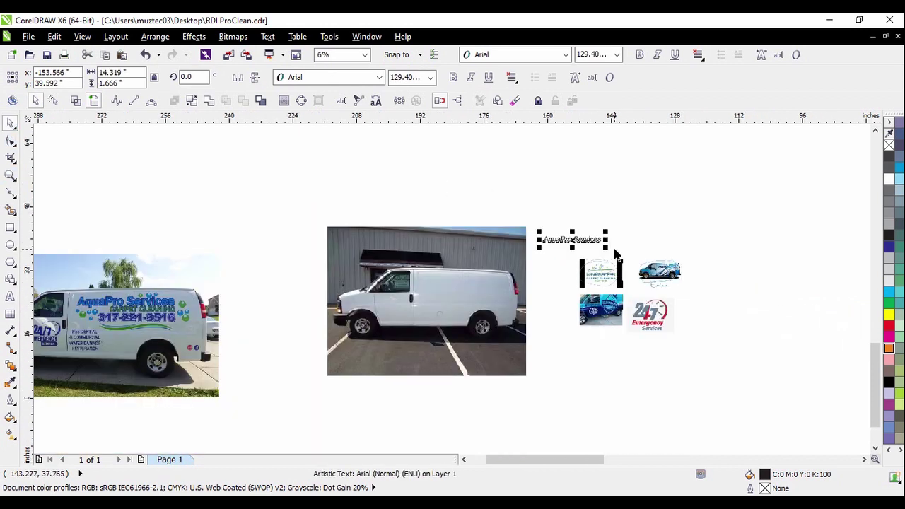
click(13, 101)
Apply Franklin Gothic Medium to the AquaPro Services text from the wizard's font list
scroll(339, 262, down, 2)
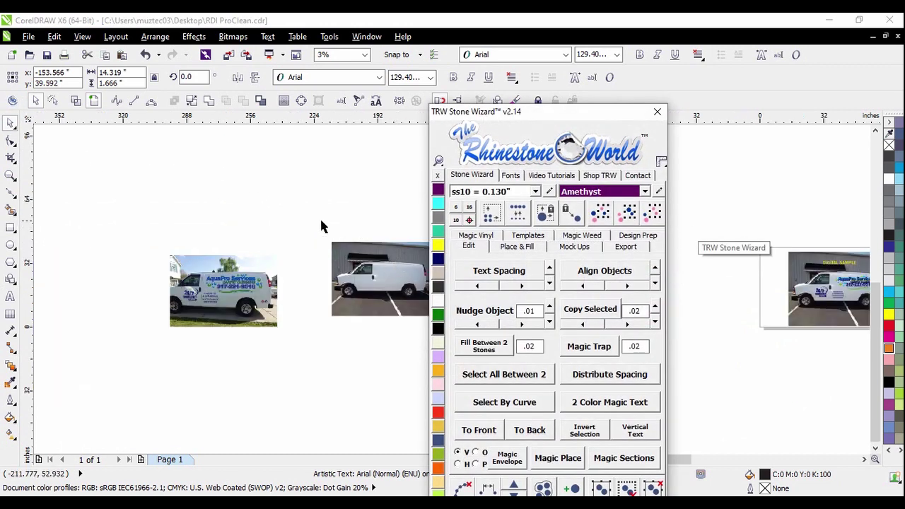
scroll(266, 239, right, 2)
scroll(361, 244, up, 3)
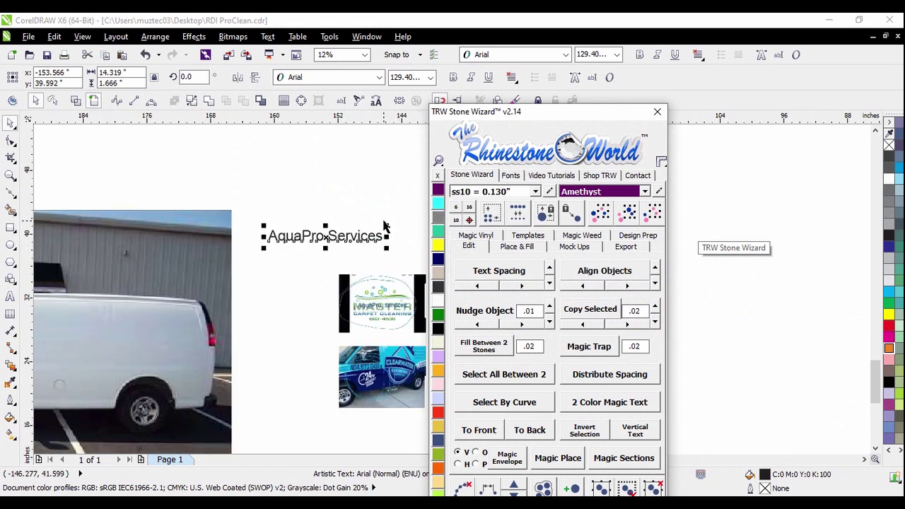
click(511, 177)
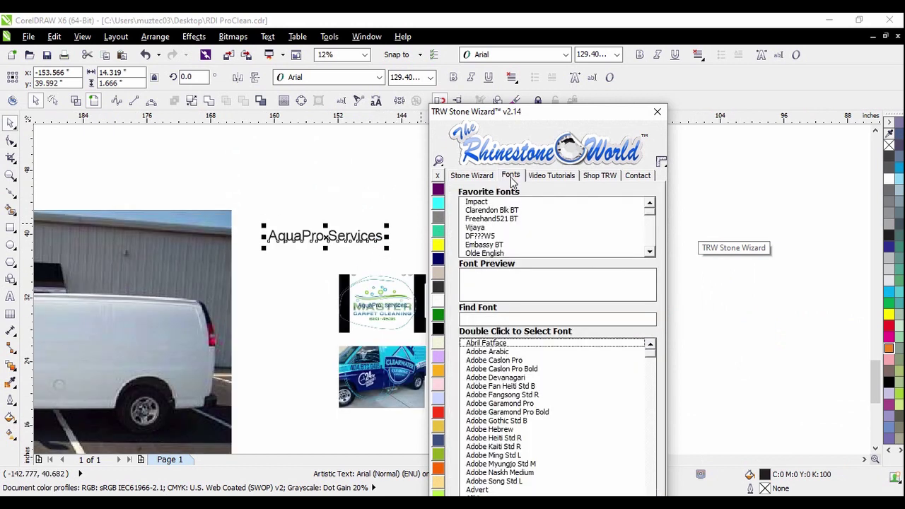
double_click(503, 378)
Reposition the TRW Stone Wizard panel, view its mock-up options, and close it
scroll(297, 234, up, 2)
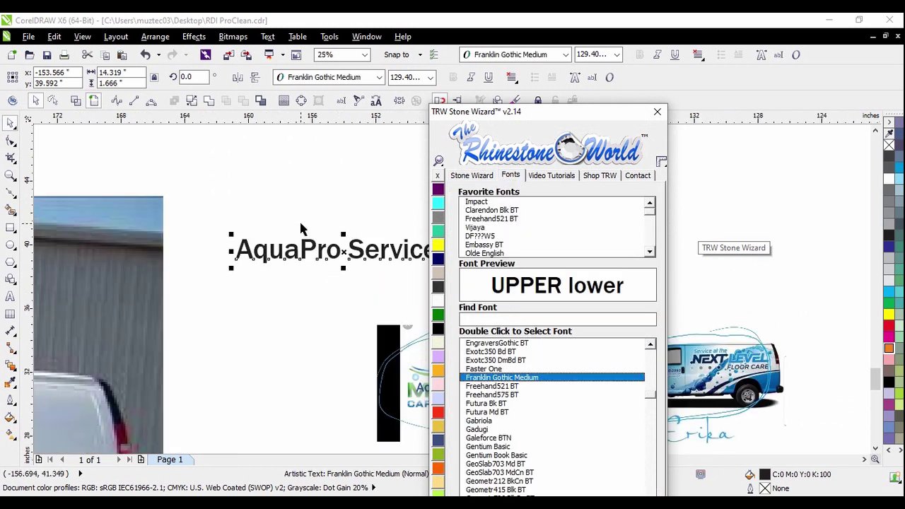
scroll(295, 232, up, 2)
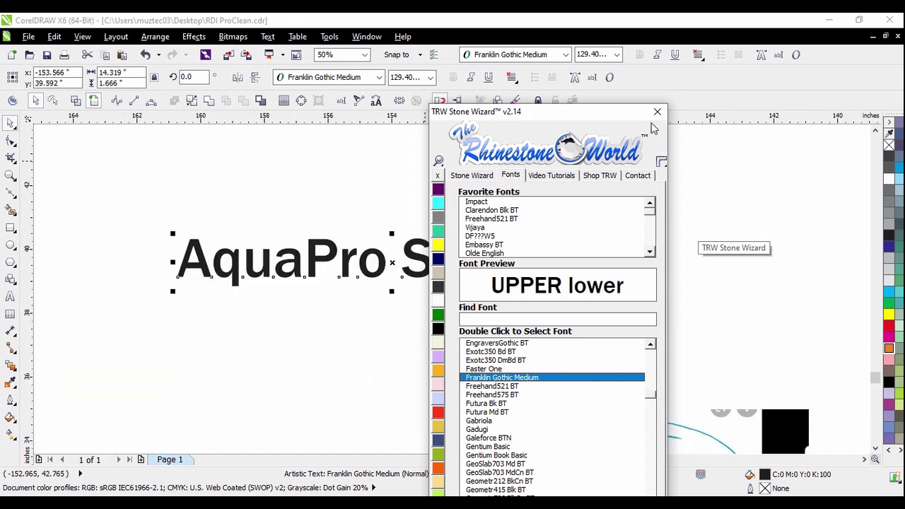
drag(586, 128, 577, 63)
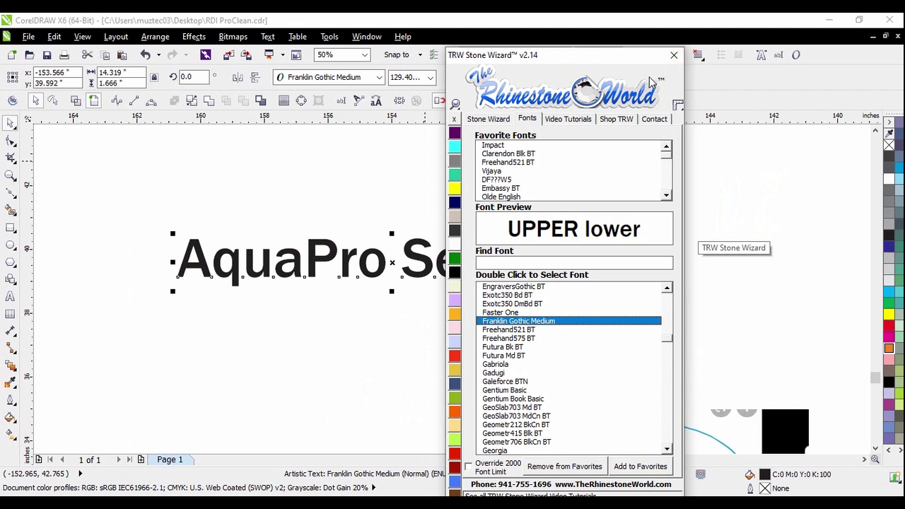
drag(621, 61, 624, 56)
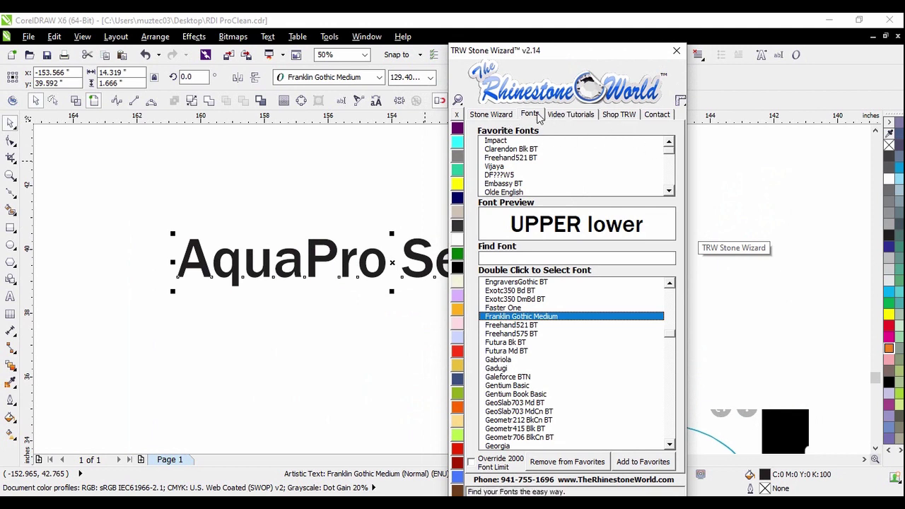
click(505, 120)
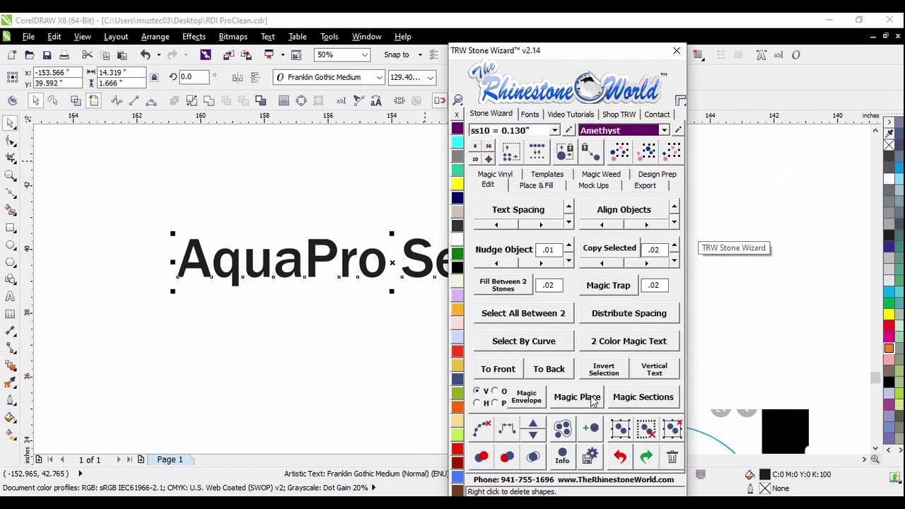
click(592, 186)
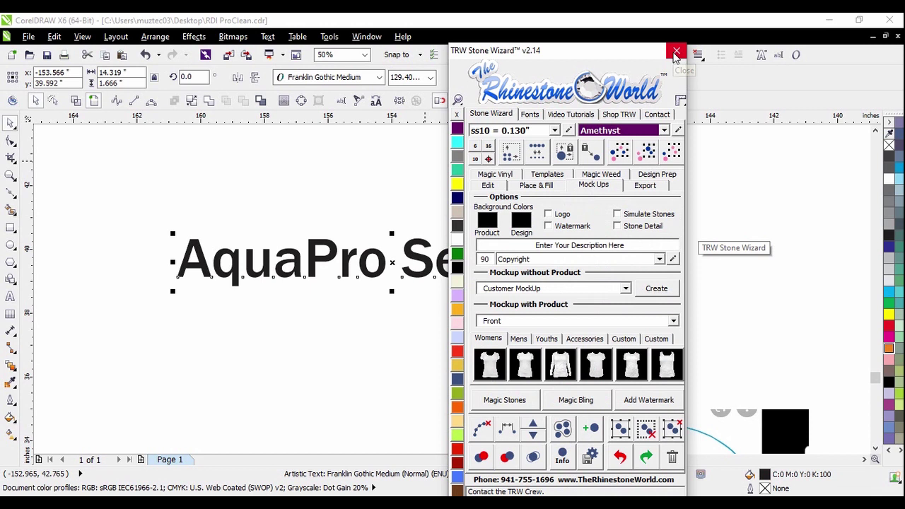
click(676, 54)
scroll(573, 214, down, 1)
Enlarge AquaPro Services to about 170 pt and place it above the left van photo
scroll(572, 213, down, 1)
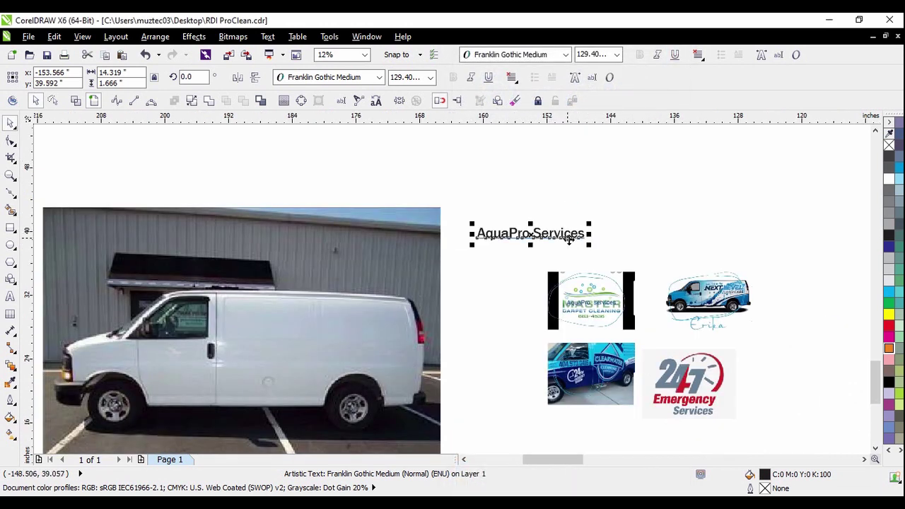
drag(592, 243, 628, 259)
click(631, 259)
scroll(629, 258, up, 1)
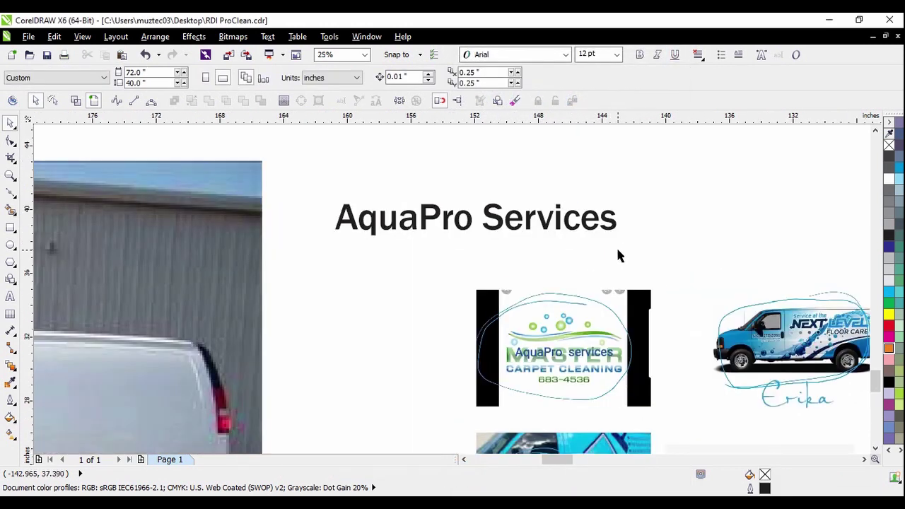
scroll(594, 230, down, 2)
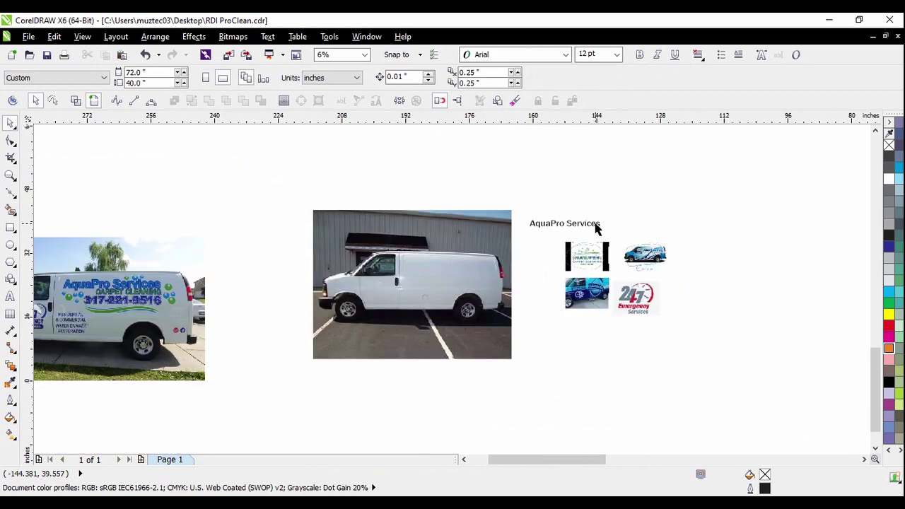
drag(591, 226, 268, 188)
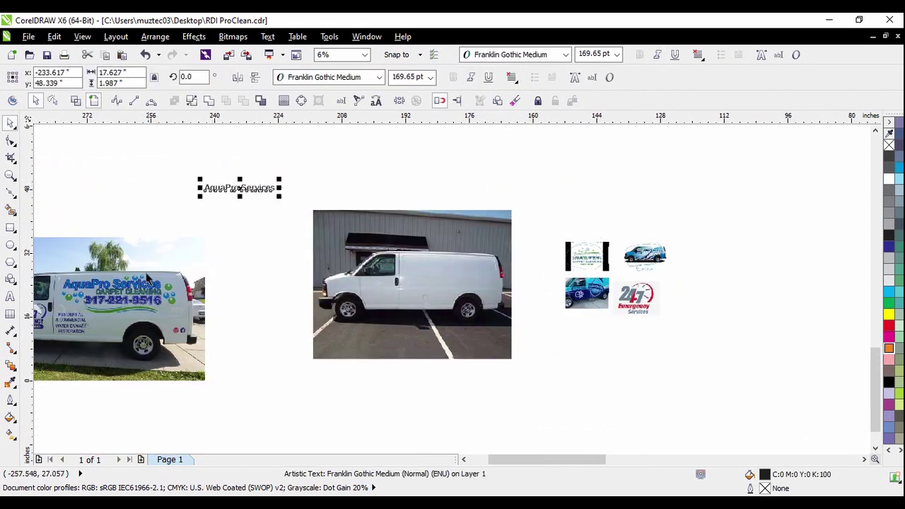
scroll(330, 249, down, 1)
scroll(236, 238, up, 1)
drag(344, 210, 247, 206)
scroll(220, 240, up, 1)
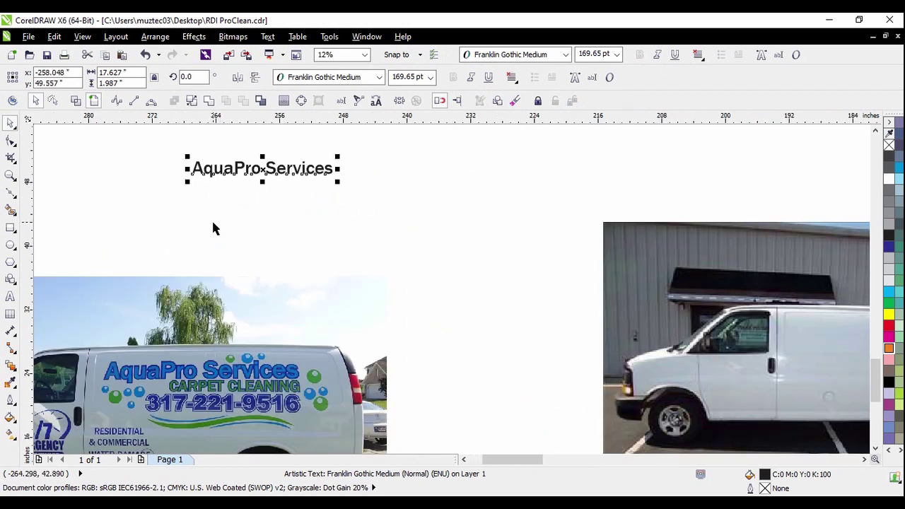
click(14, 296)
key(Return)
text(Ca)
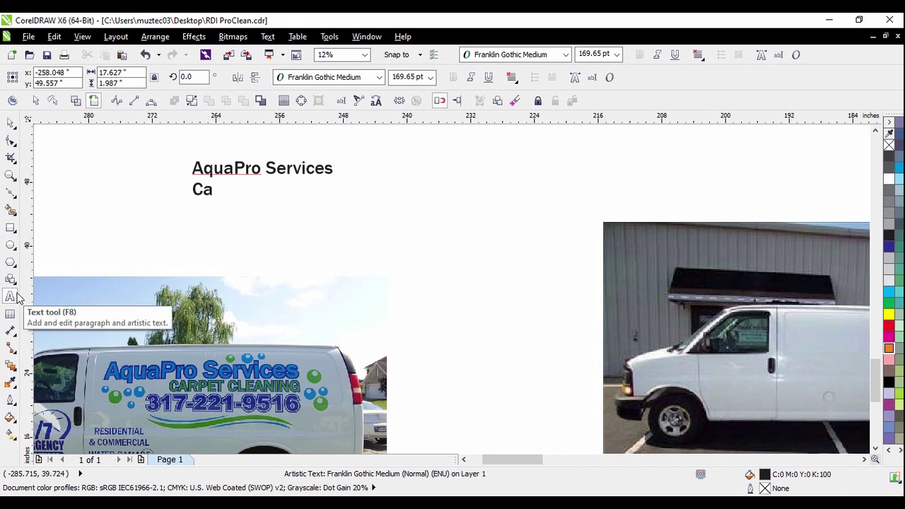
key(BackSpace)
text(ARPE)
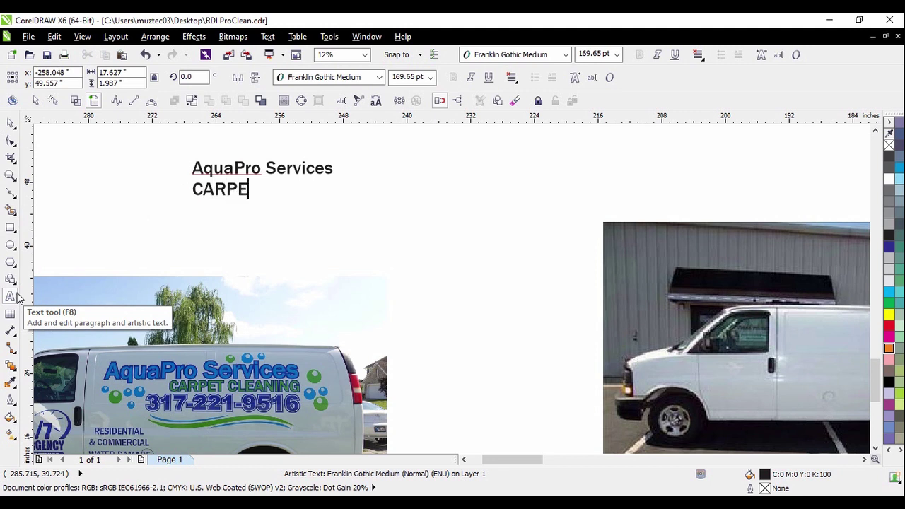
text(T CLEANING)
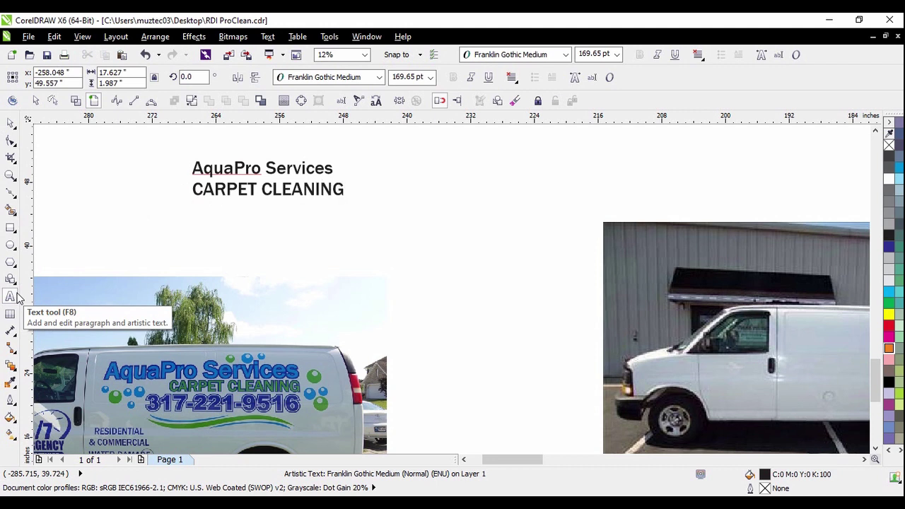
key(Return)
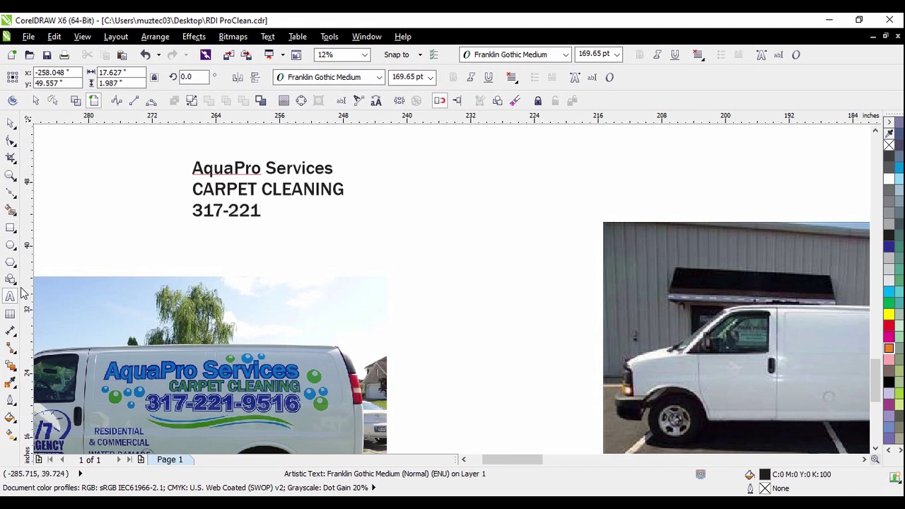
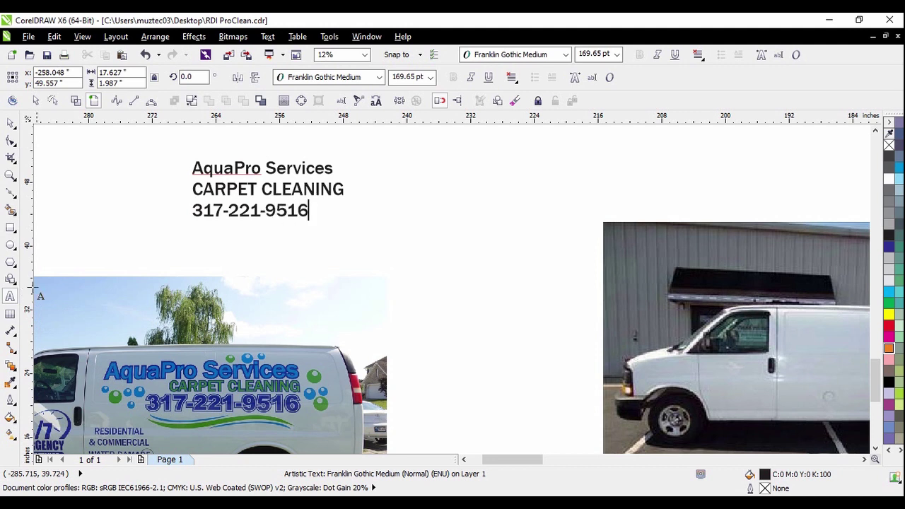
scroll(304, 210, up, 2)
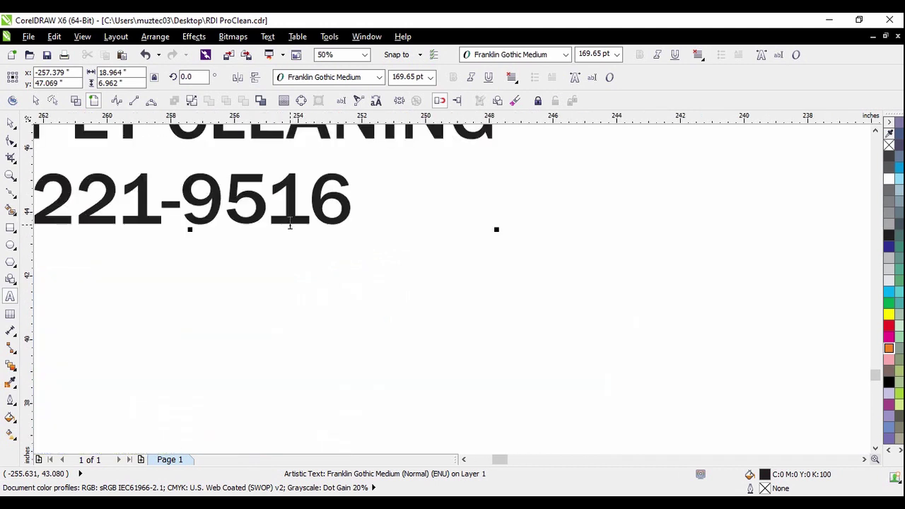
scroll(404, 230, down, 1)
click(10, 123)
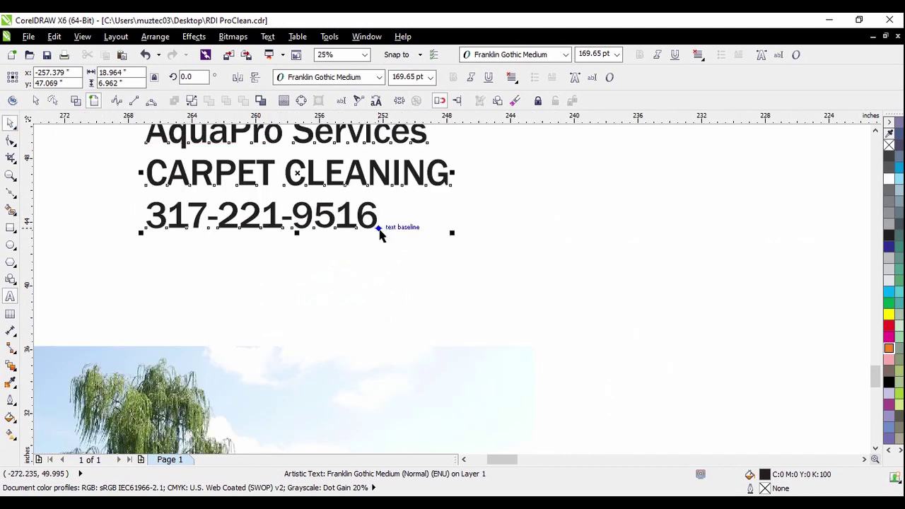
scroll(384, 229, down, 1)
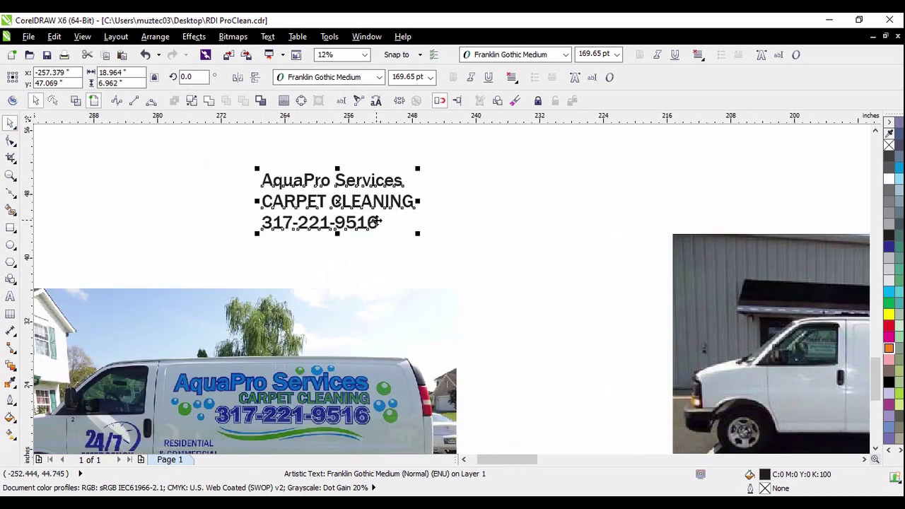
Break the text apart into separate lines and move the phone number down
click(192, 100)
click(216, 176)
drag(278, 225, 293, 271)
key(Escape)
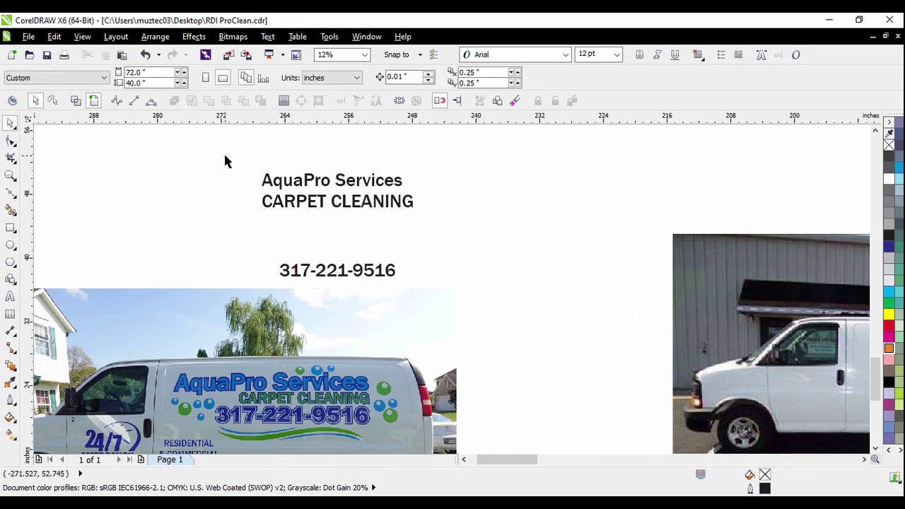
Enlarge the AquaPro Services heading and move CARPET CLEANING up under it, slightly larger
scroll(307, 183, down, 2)
scroll(303, 184, up, 2)
click(303, 184)
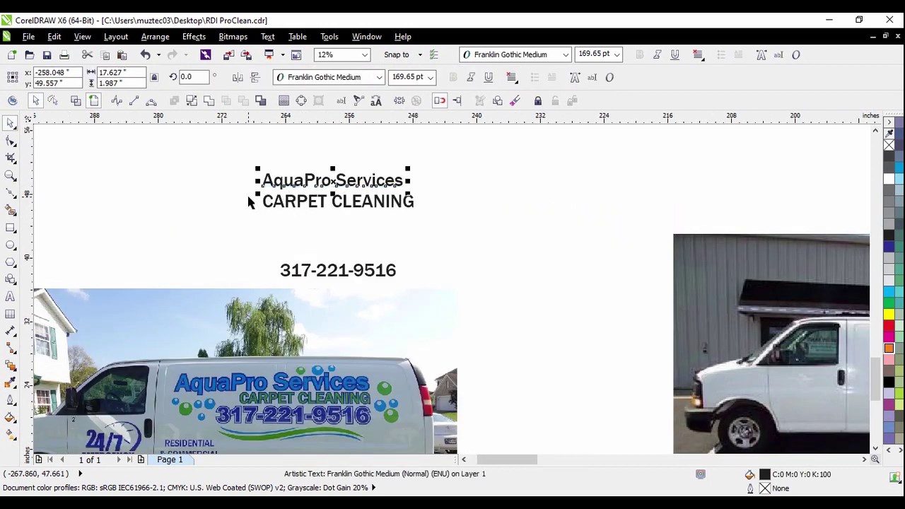
drag(256, 195, 168, 139)
click(239, 199)
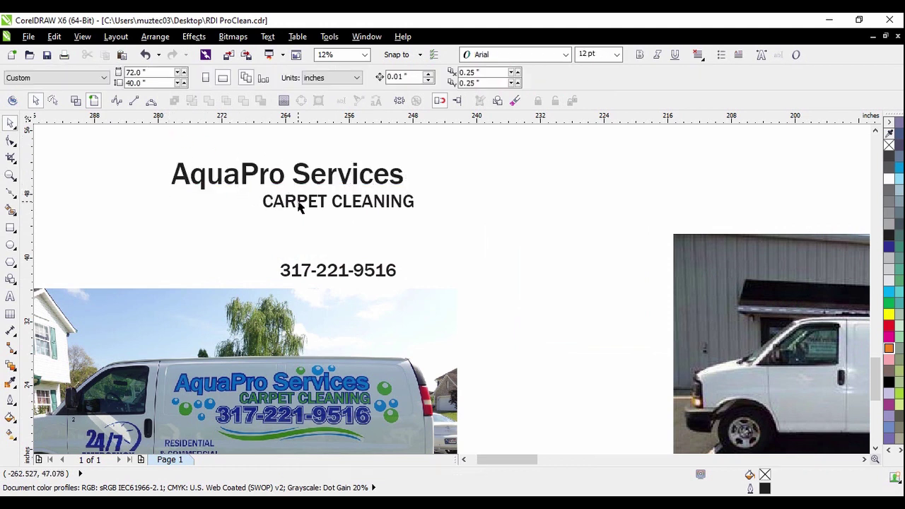
scroll(299, 202, up, 2)
drag(303, 206, 278, 201)
drag(202, 220, 186, 233)
click(256, 246)
Drag the small carpet-cleaning logo up above the heading
scroll(348, 193, down, 2)
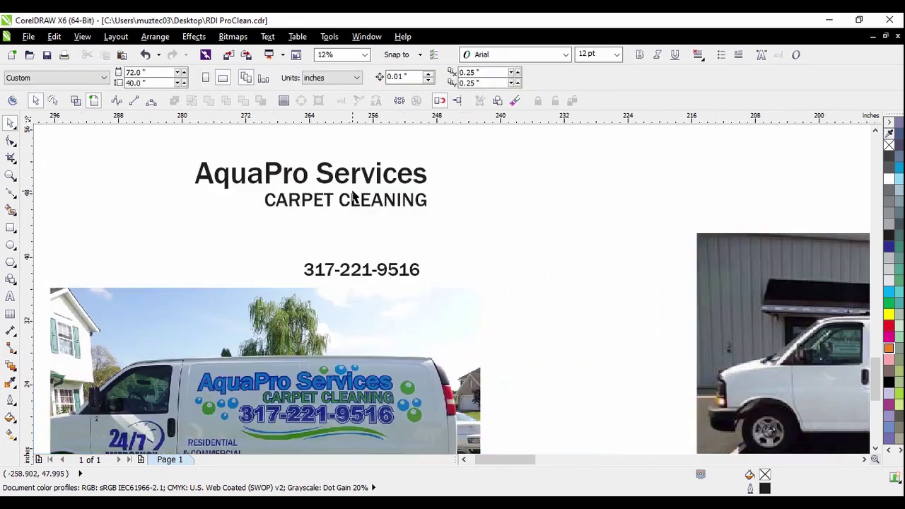
scroll(347, 193, down, 1)
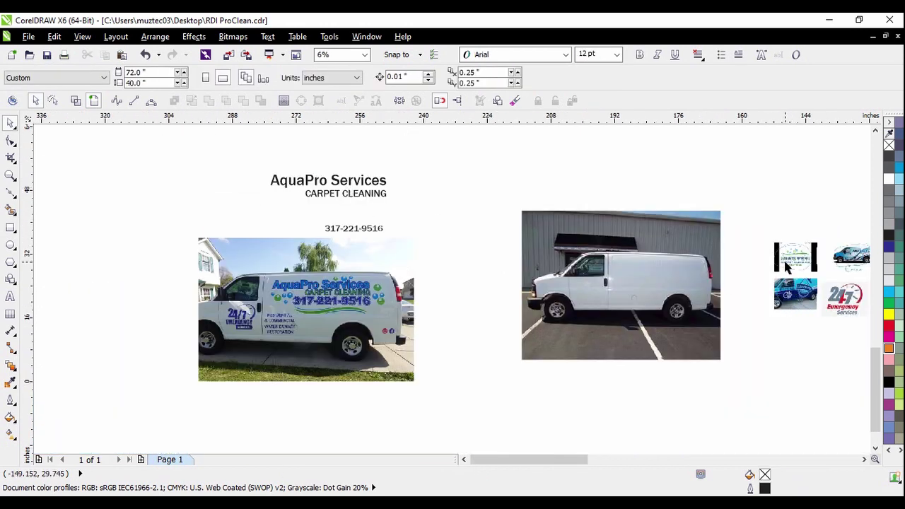
drag(791, 264, 449, 168)
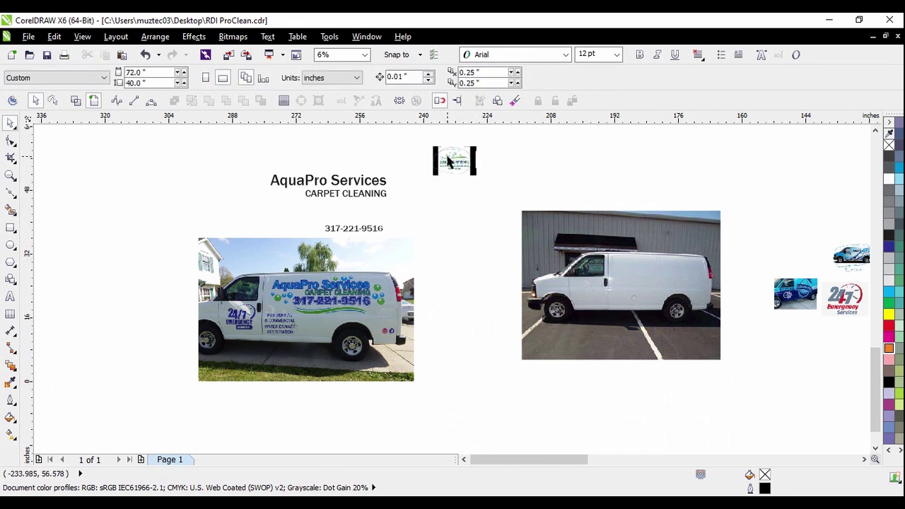
scroll(447, 161, up, 2)
scroll(478, 150, up, 1)
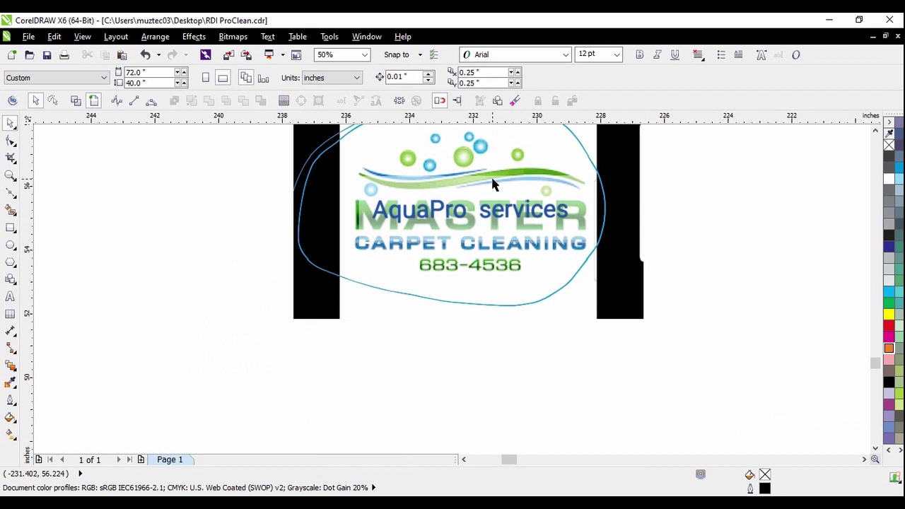
scroll(503, 271, down, 1)
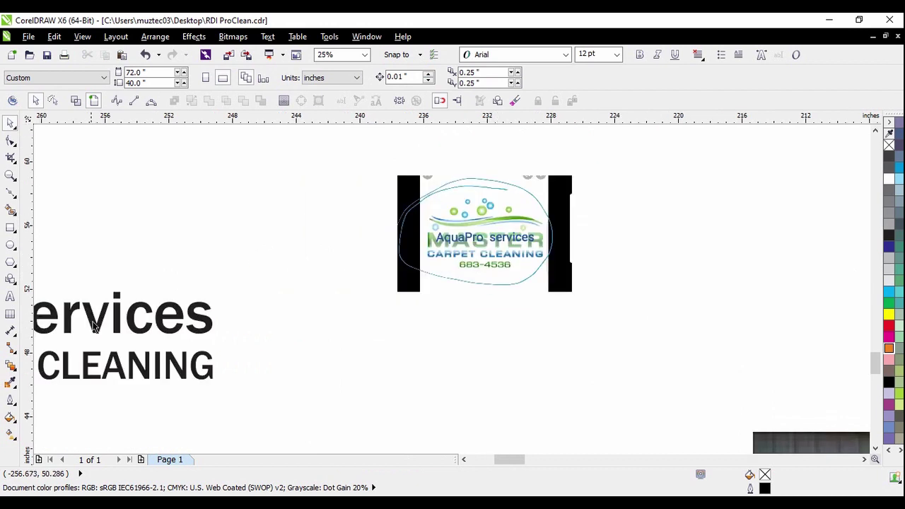
click(11, 244)
scroll(287, 222, up, 1)
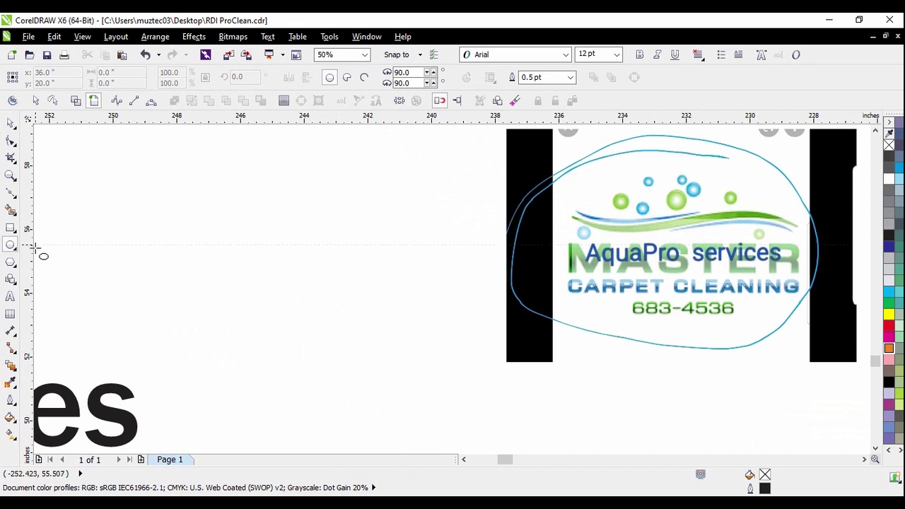
Draw a 0.771-inch circle left of the logo and shift it further right
click(10, 122)
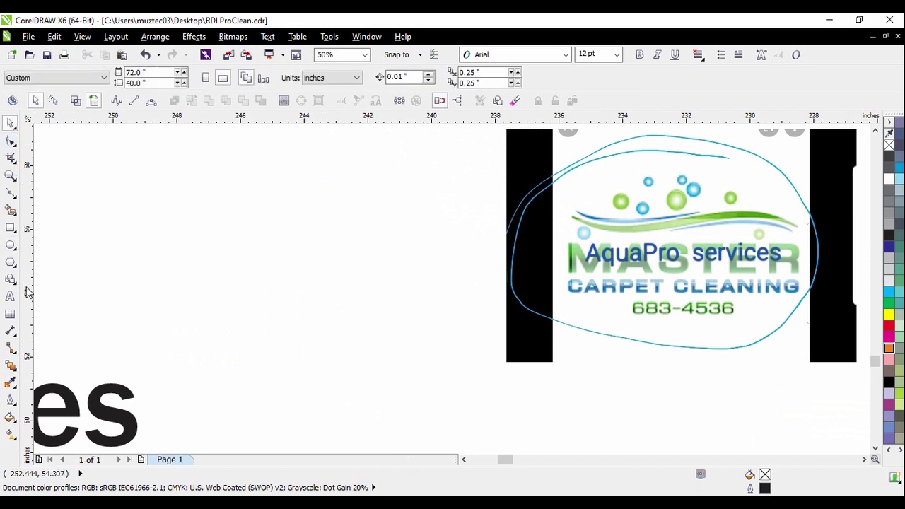
click(11, 245)
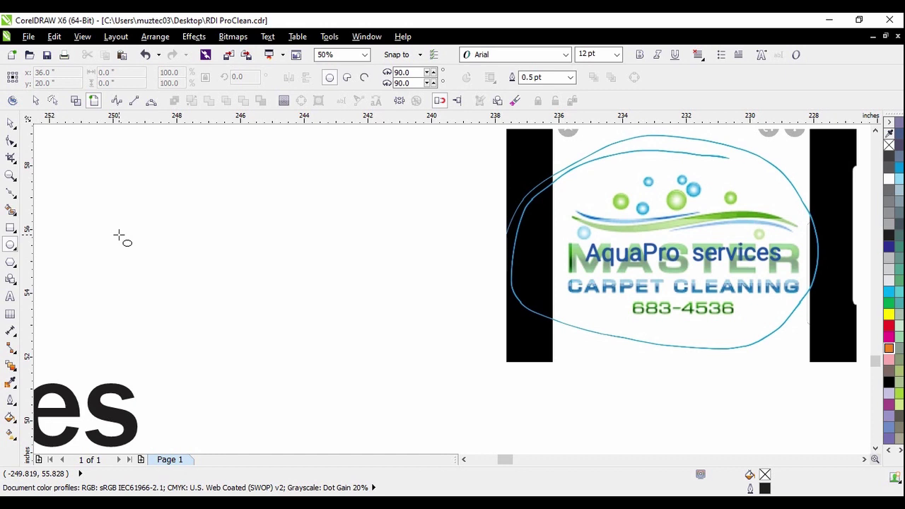
drag(119, 235, 140, 260)
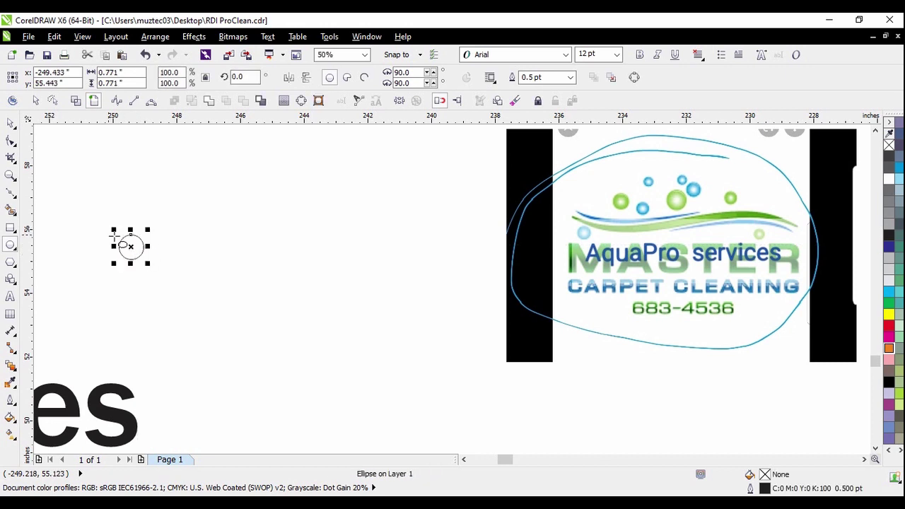
click(11, 124)
click(125, 247)
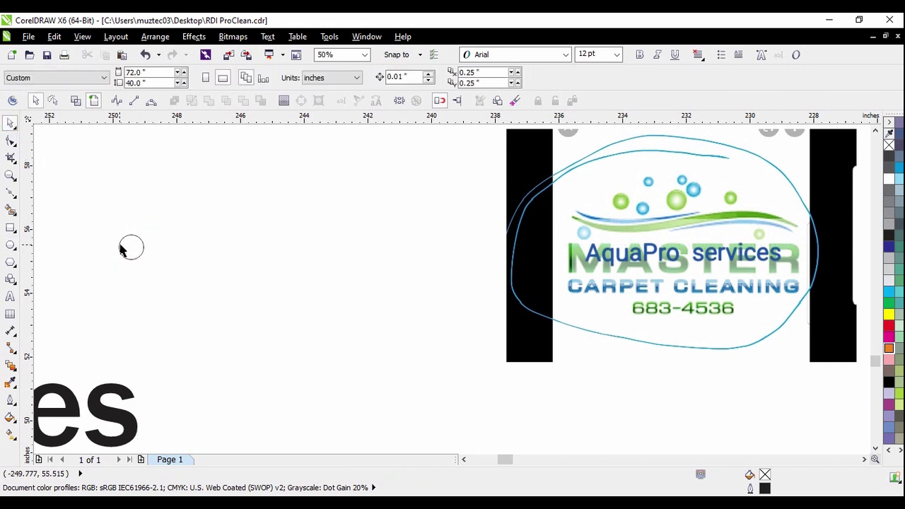
scroll(124, 247, up, 1)
click(167, 256)
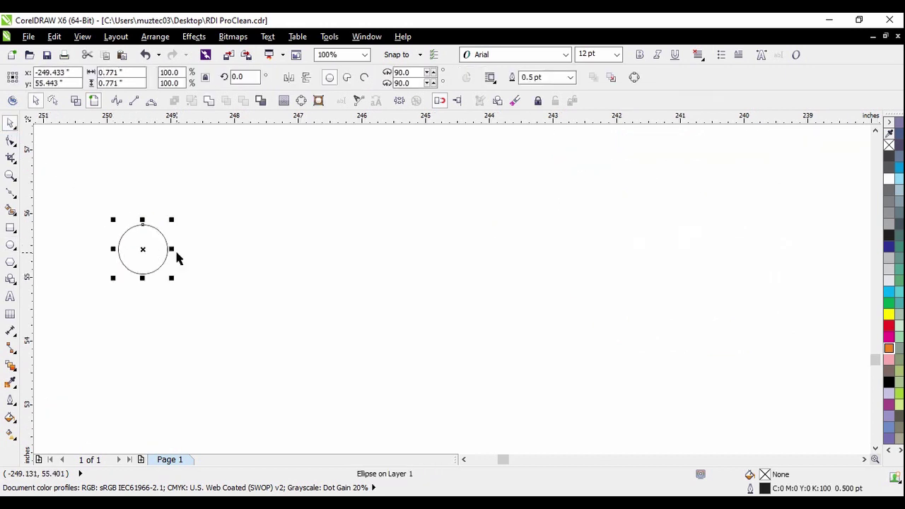
click(239, 262)
drag(153, 253, 269, 253)
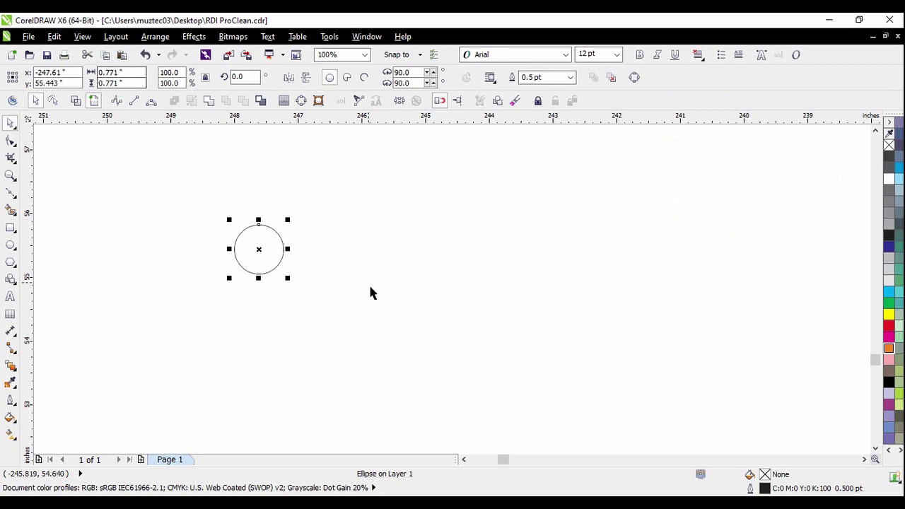
click(168, 245)
Draw a 1.25-inch test square beside the circle, then delete it
click(11, 228)
drag(349, 250, 414, 279)
click(10, 123)
key(Delete)
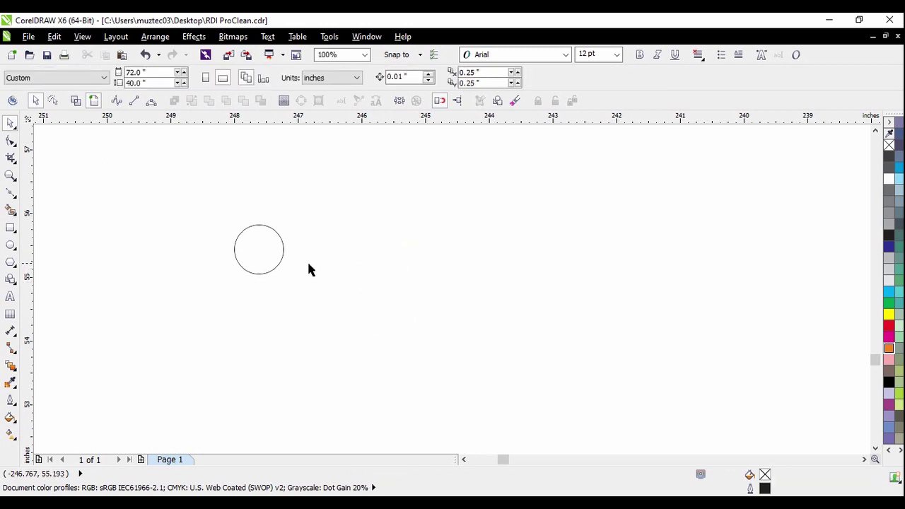
click(275, 255)
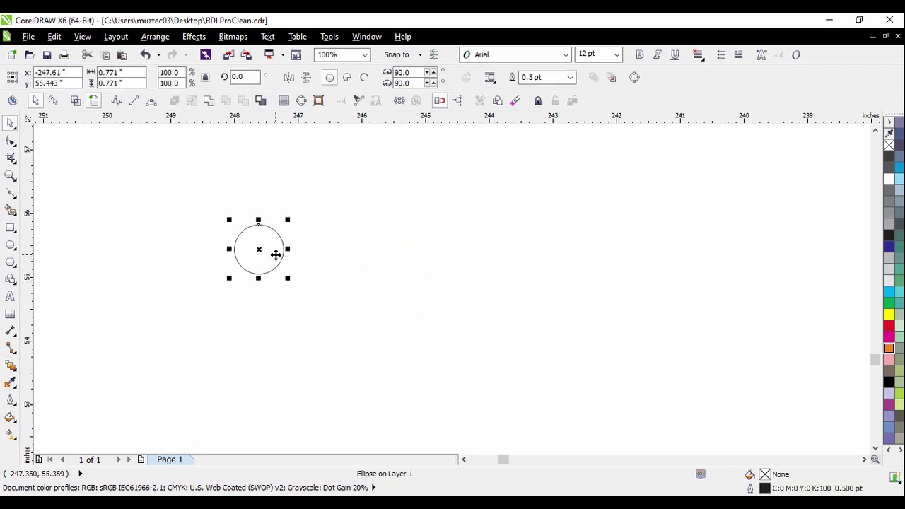
click(117, 234)
Draw a small second circle inside the big circle
click(10, 245)
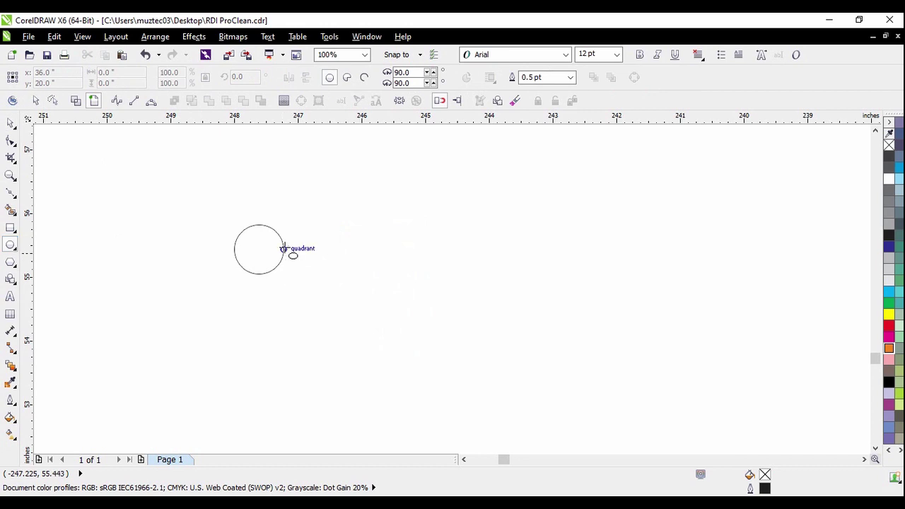
scroll(283, 246, up, 1)
drag(227, 219, 252, 246)
click(11, 124)
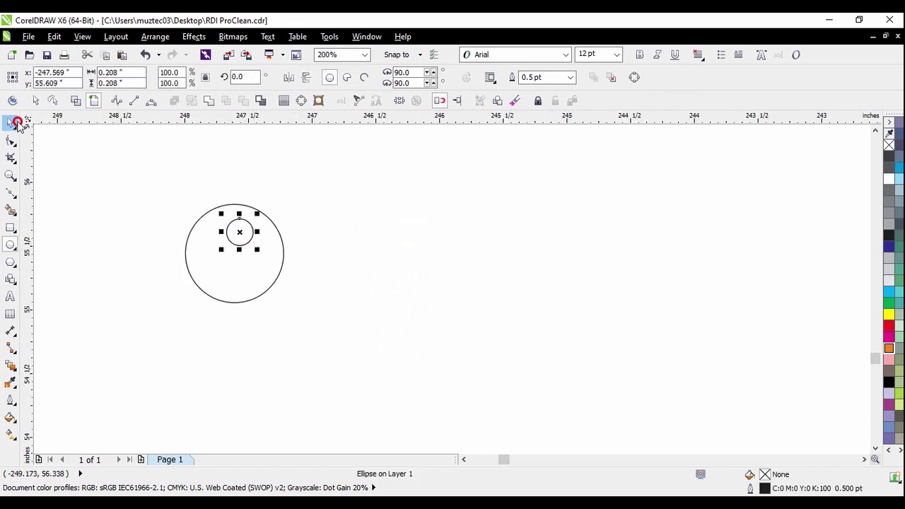
click(92, 164)
Fill the big circle cyan and the small one white, removing both outlines
click(233, 266)
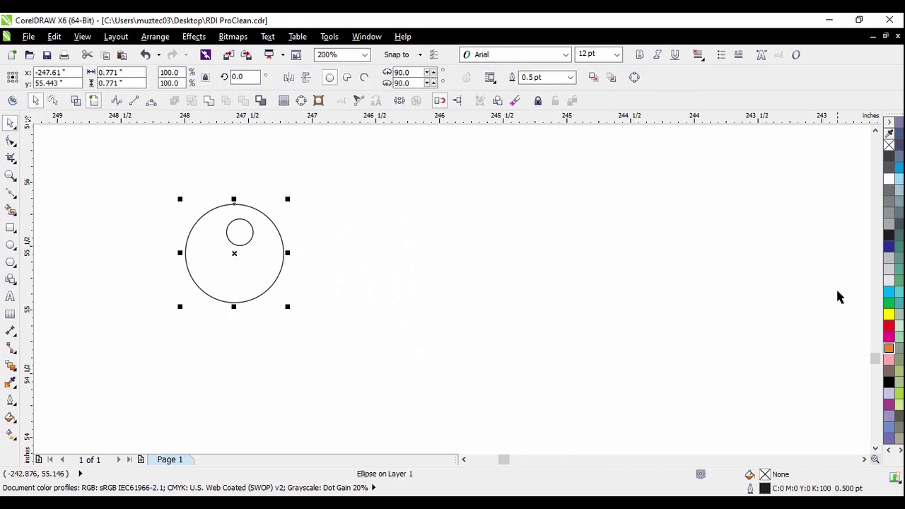
click(888, 292)
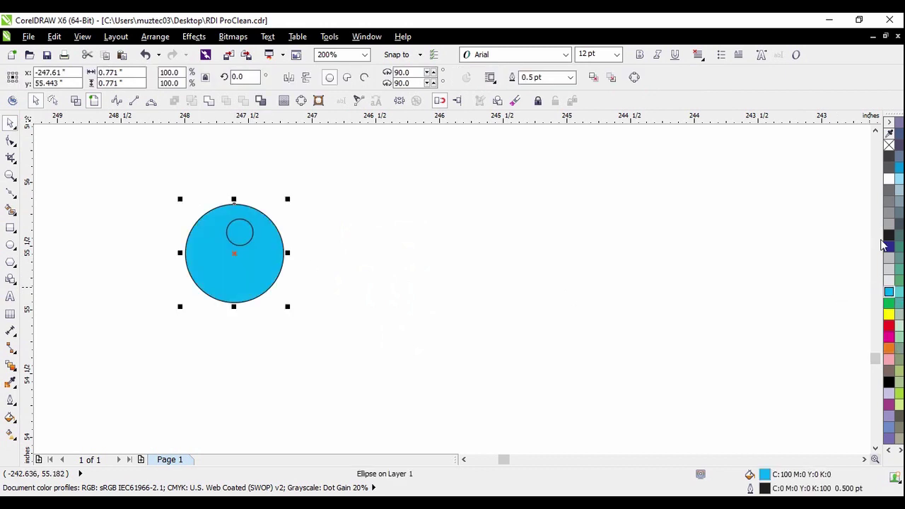
right_click(889, 145)
click(376, 232)
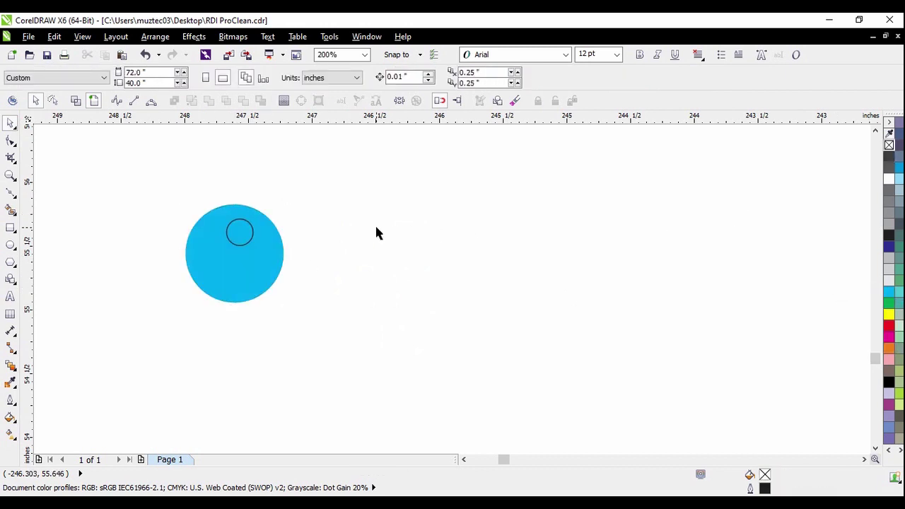
click(252, 231)
click(889, 179)
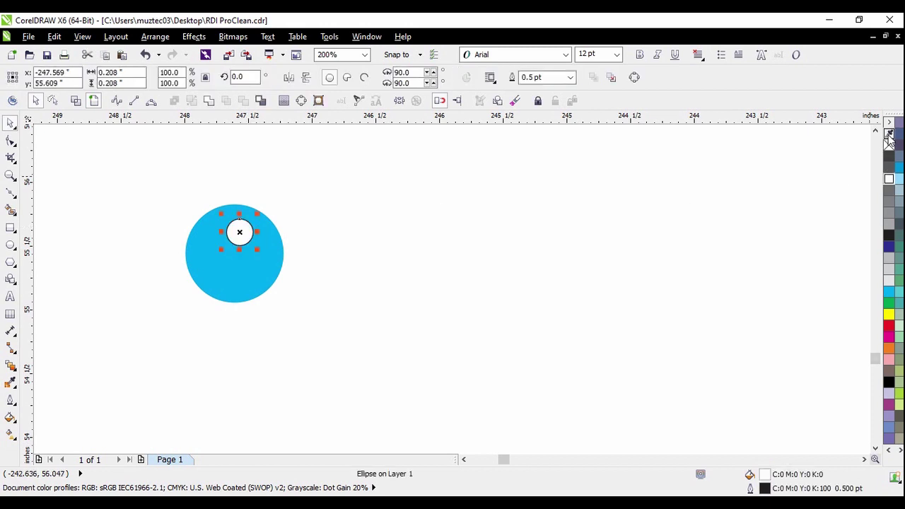
right_click(889, 144)
click(569, 230)
Enlarge the whole bubble, shift it right, and enlarge the white highlight circle
scroll(492, 297, down, 2)
drag(186, 178, 422, 315)
drag(344, 276, 390, 321)
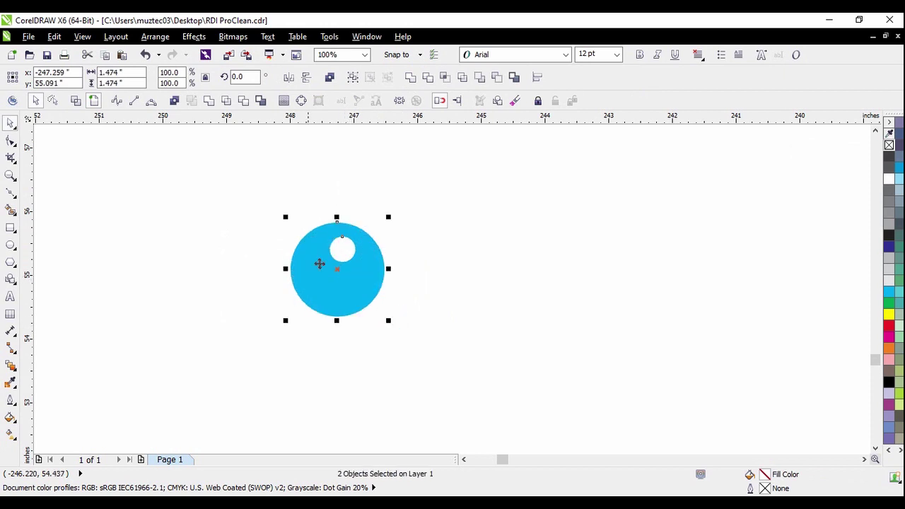
scroll(294, 255, down, 1)
drag(307, 269, 485, 291)
scroll(536, 279, up, 2)
click(364, 269)
drag(392, 294, 413, 311)
click(499, 280)
Select both parts of the cyan bubble and move it left of the logo
scroll(373, 214, down, 2)
drag(328, 171, 546, 373)
click(551, 367)
scroll(405, 260, down, 2)
drag(348, 220, 466, 324)
scroll(422, 276, down, 2)
drag(417, 267, 297, 262)
click(424, 318)
scroll(537, 276, up, 4)
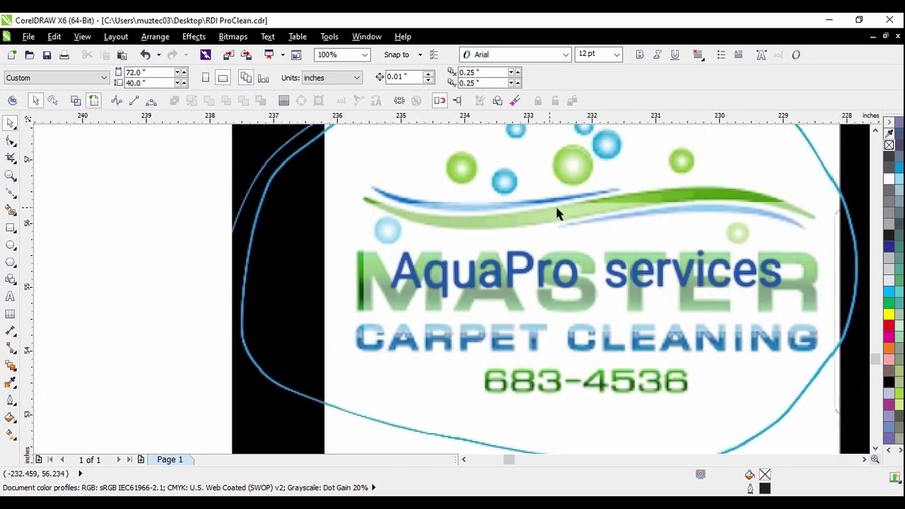
Try a Clipart outline trace on the logo bitmap, then cancel PowerTRACE
scroll(557, 213, down, 1)
scroll(634, 204, up, 1)
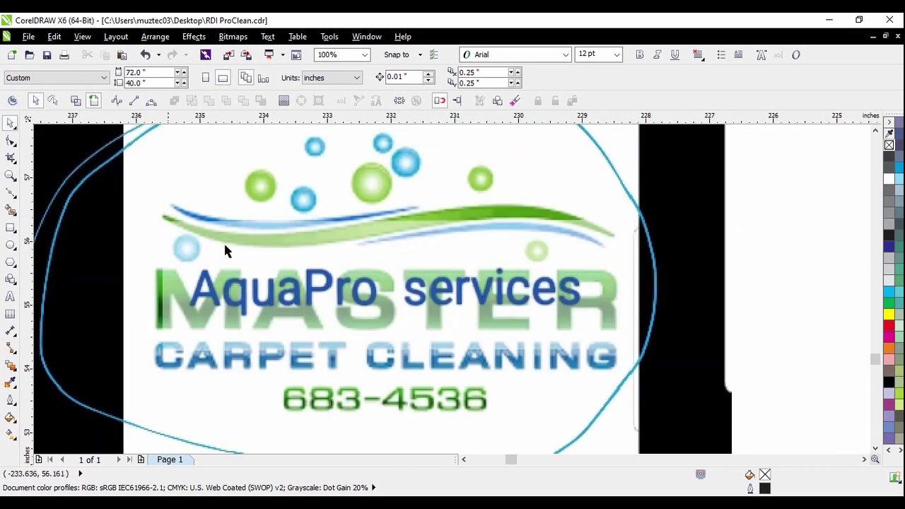
scroll(304, 280, down, 1)
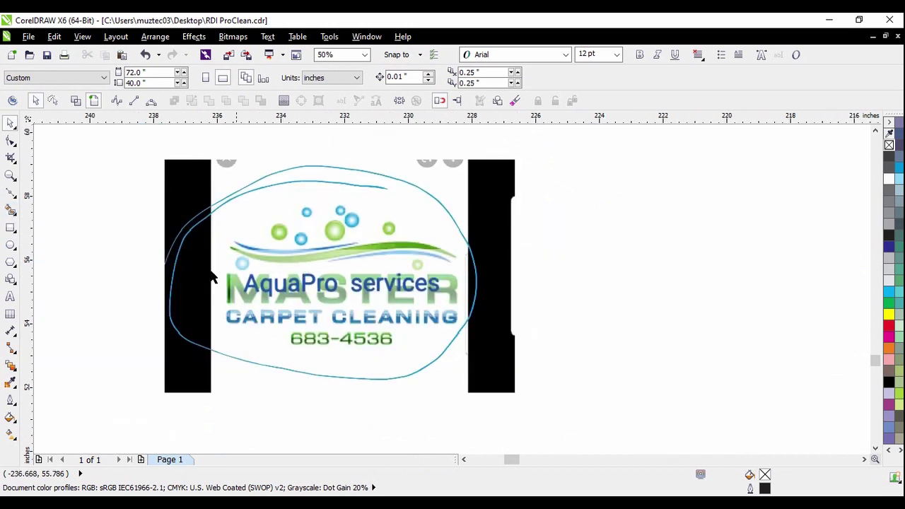
scroll(329, 285, down, 1)
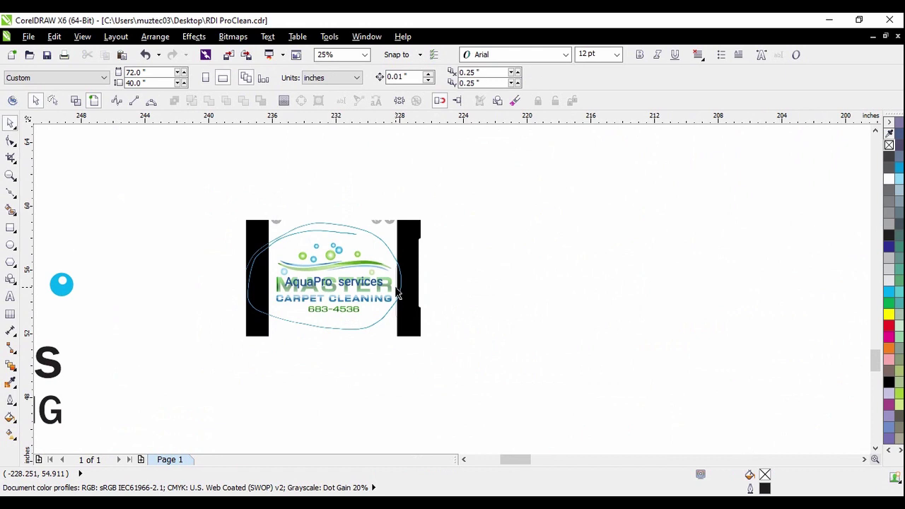
scroll(372, 283, up, 1)
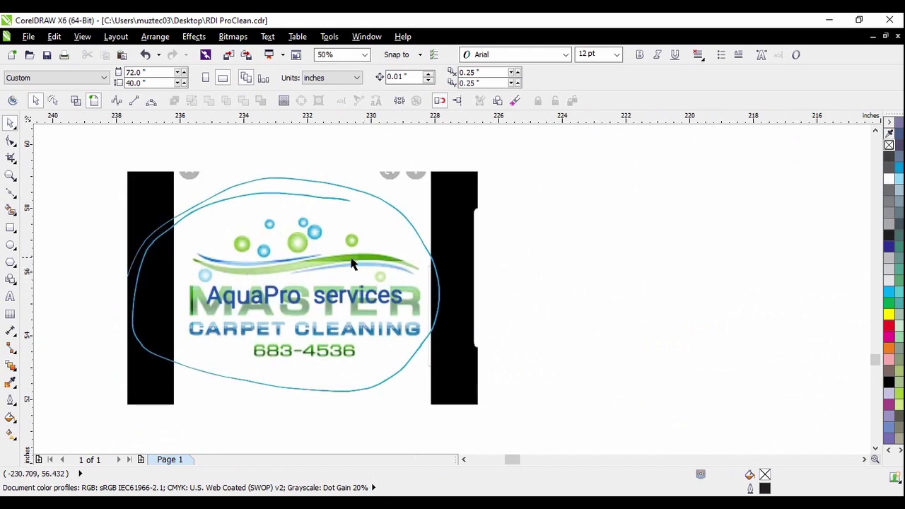
click(312, 265)
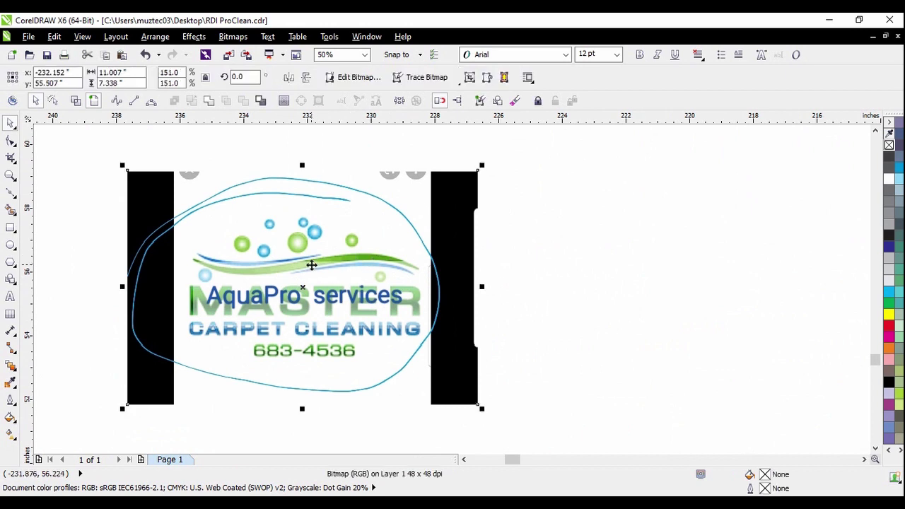
click(575, 309)
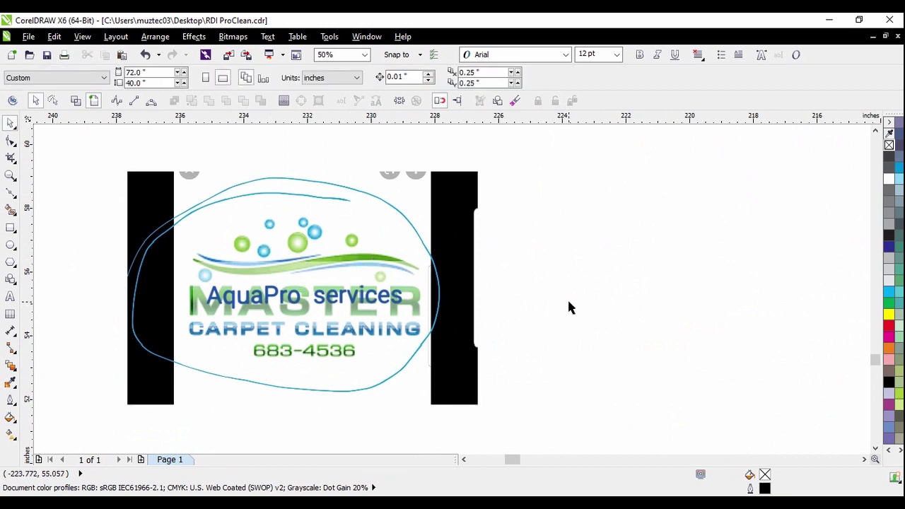
click(405, 293)
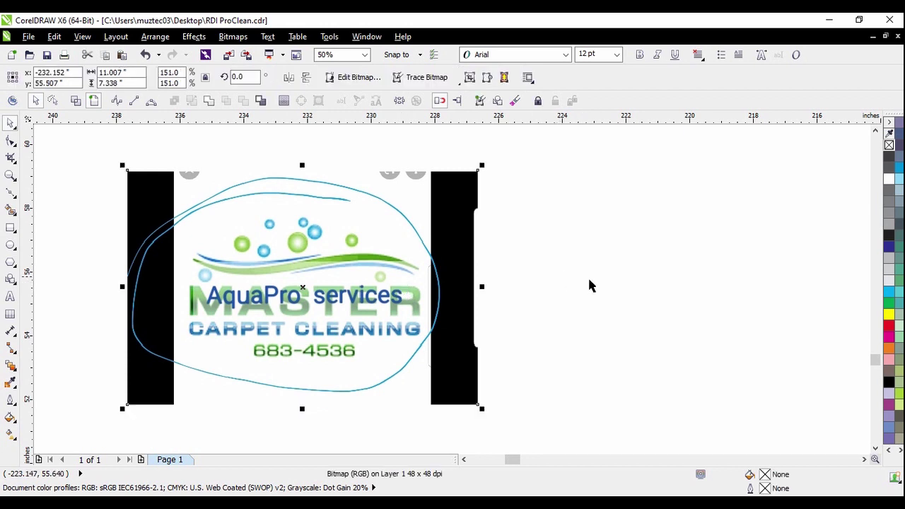
click(233, 36)
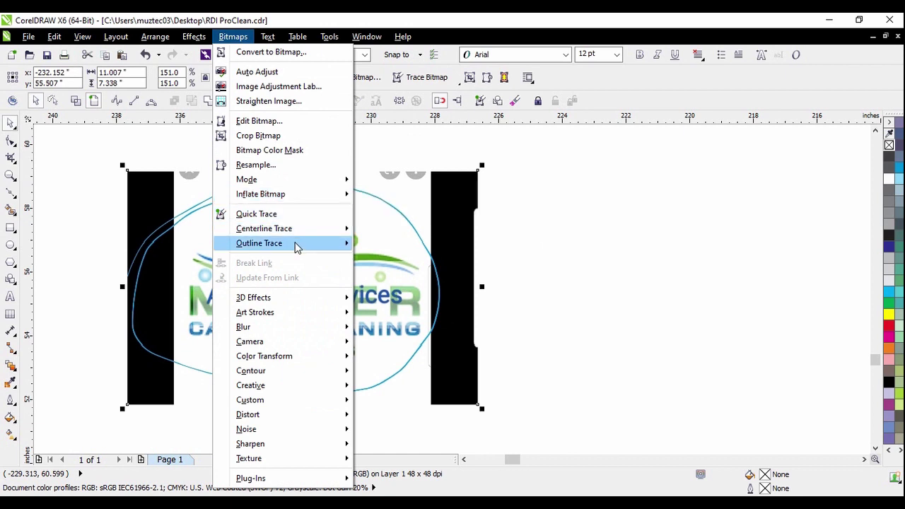
mouse_move(297, 246)
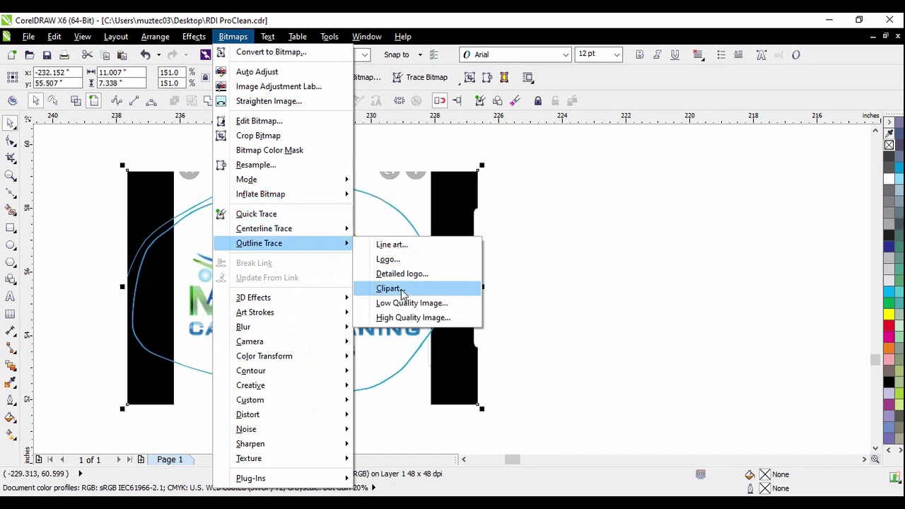
click(389, 288)
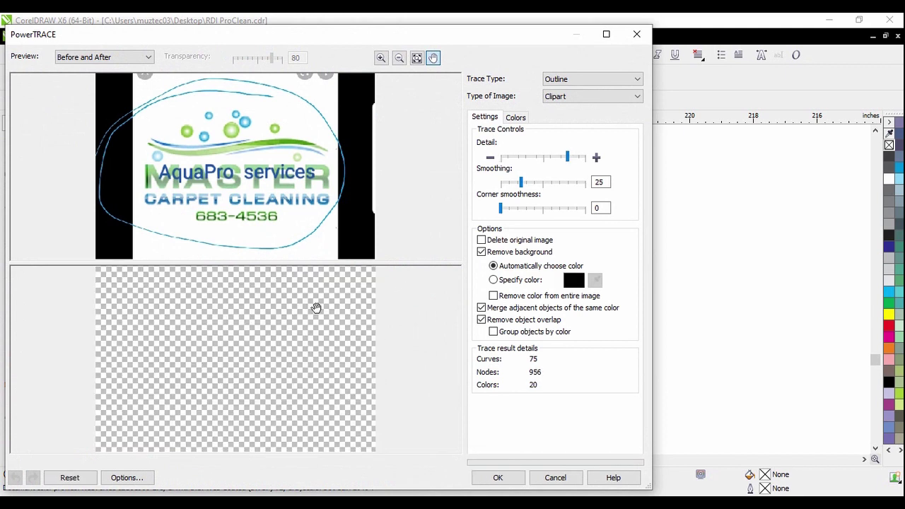
click(556, 478)
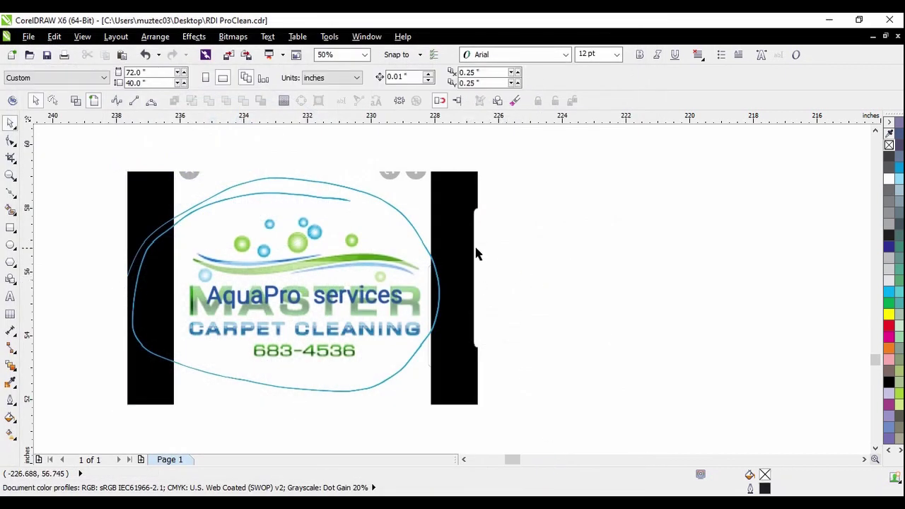
Shift the logo bitmap slightly down and left, then deselect it
scroll(406, 281, down, 1)
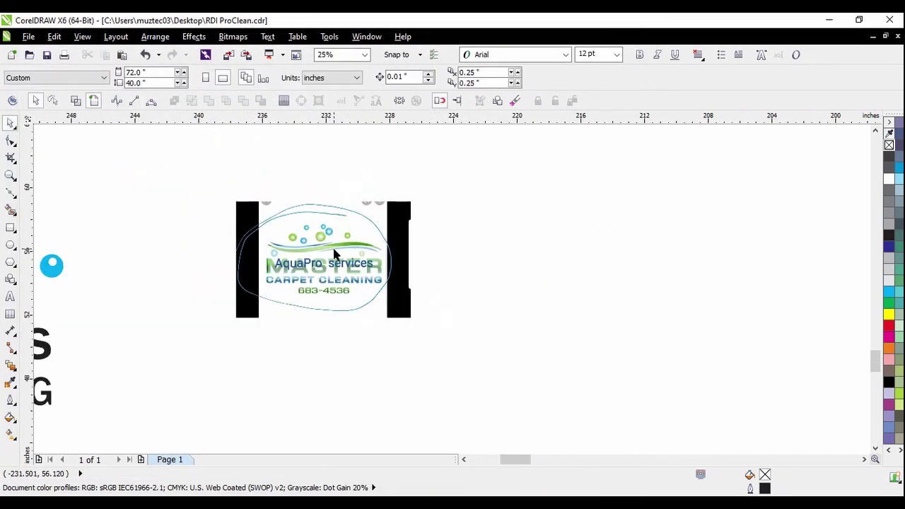
scroll(331, 256, up, 1)
drag(407, 279, 385, 288)
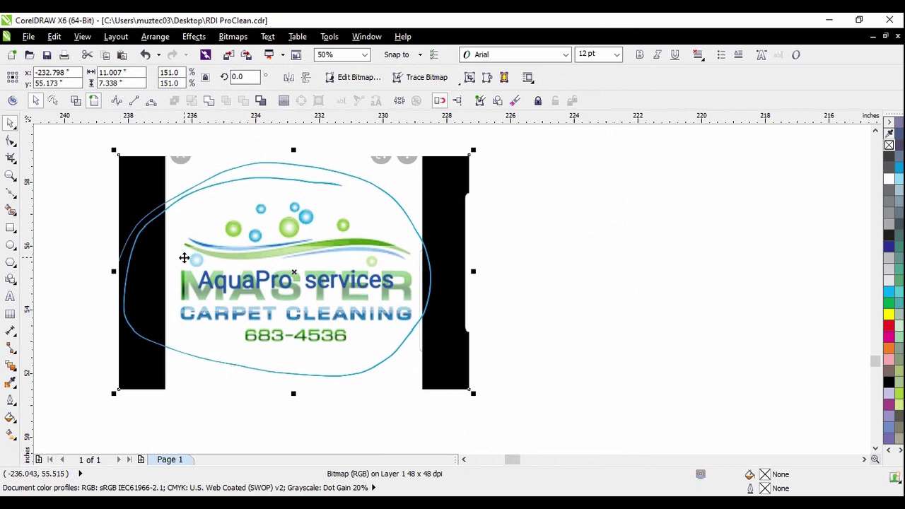
scroll(184, 257, up, 1)
scroll(446, 269, down, 1)
key(Escape)
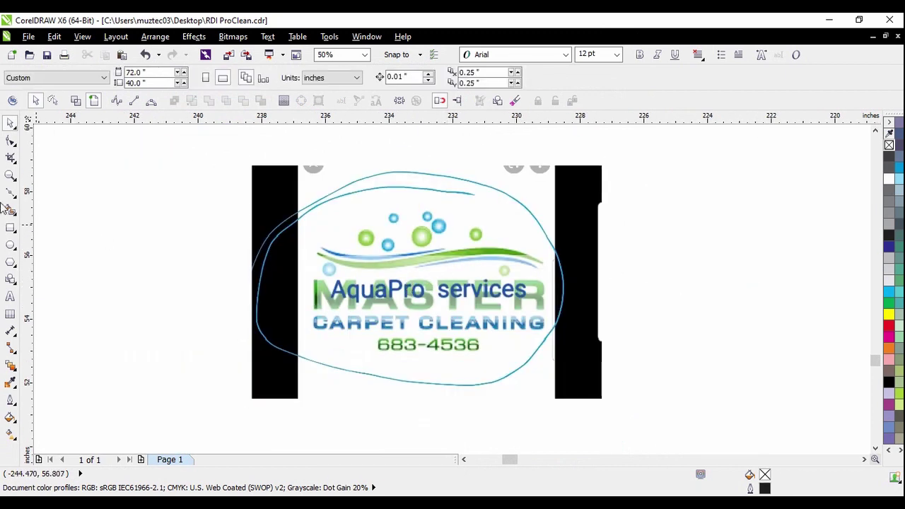
Choose the Bézier tool from the curve flyout and zoom in on the blue swoosh's left tip
click(14, 198)
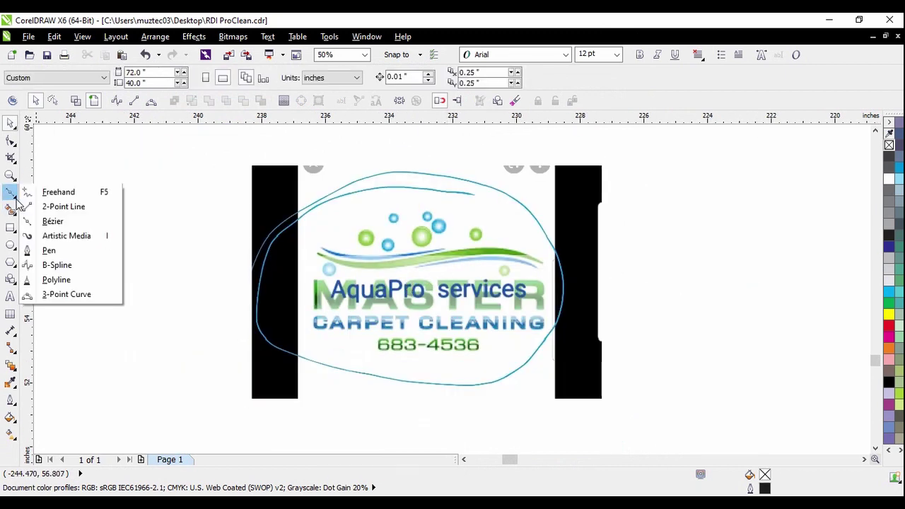
click(53, 221)
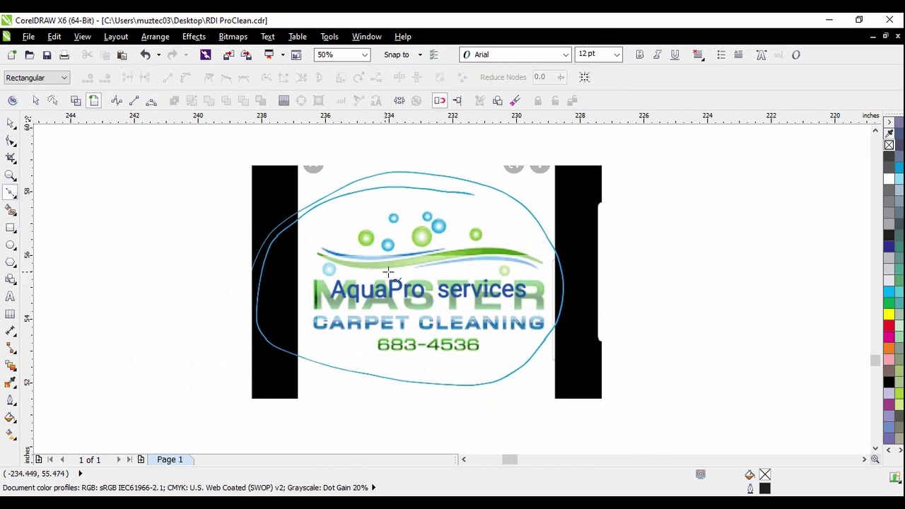
scroll(371, 263, up, 1)
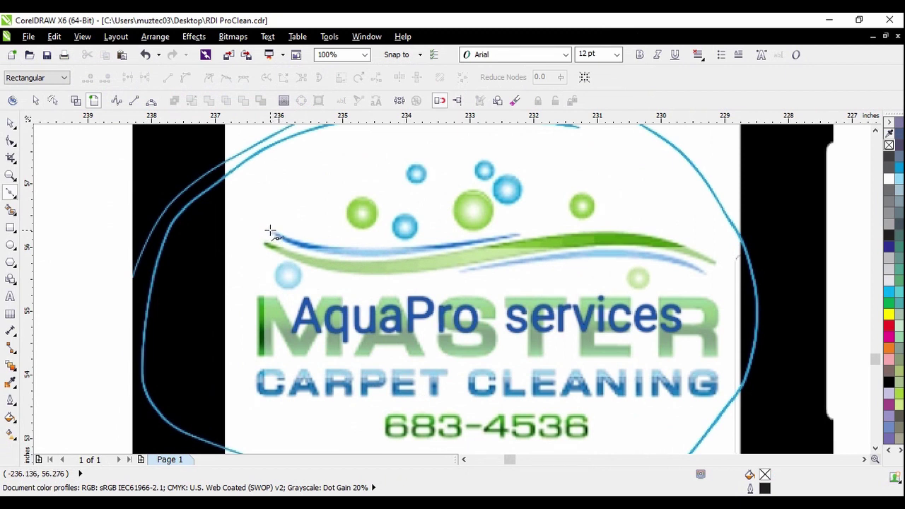
scroll(276, 233, down, 2)
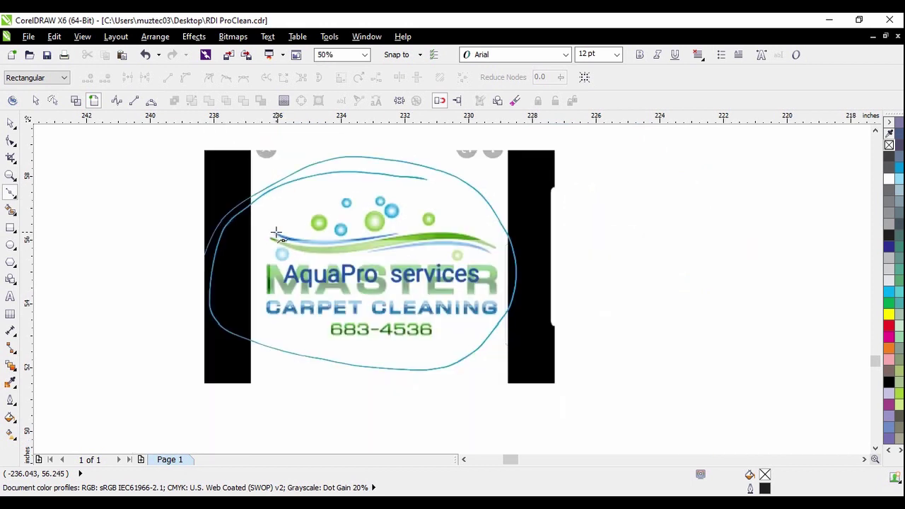
scroll(289, 232, up, 2)
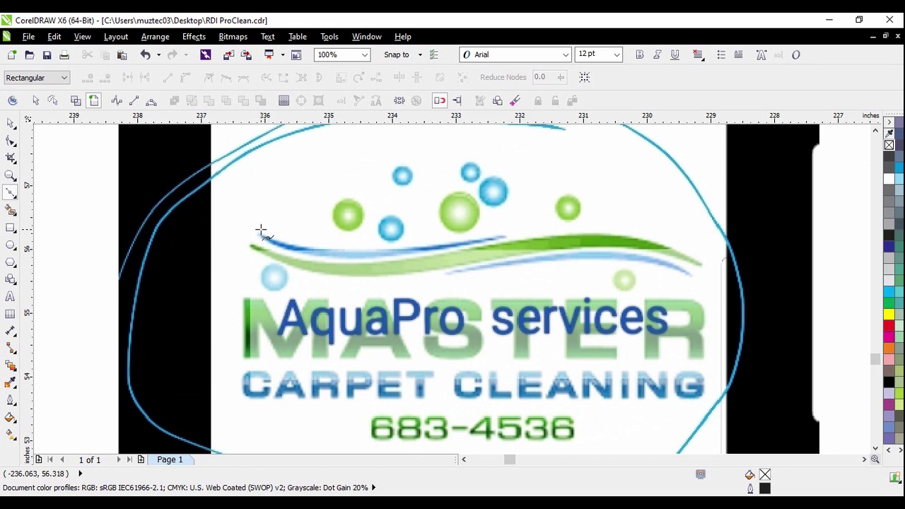
scroll(260, 231, up, 2)
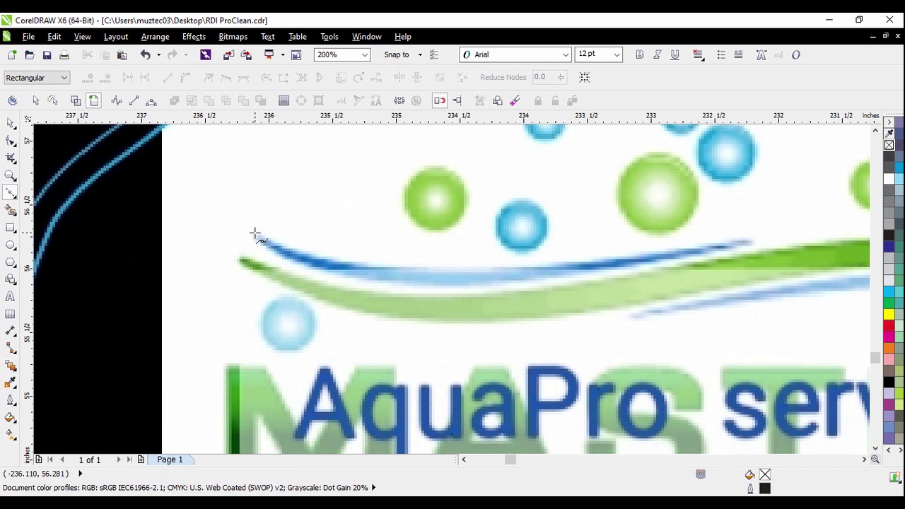
scroll(254, 233, down, 4)
scroll(375, 242, up, 2)
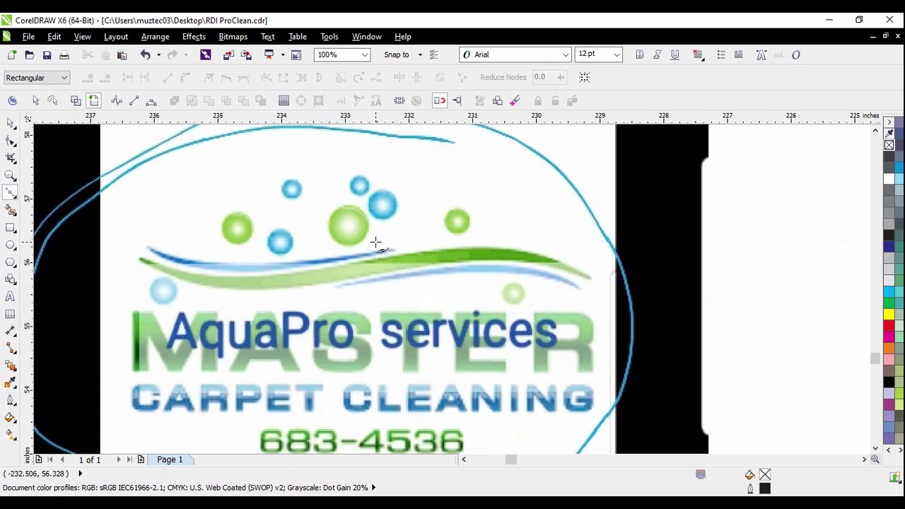
scroll(150, 249, up, 2)
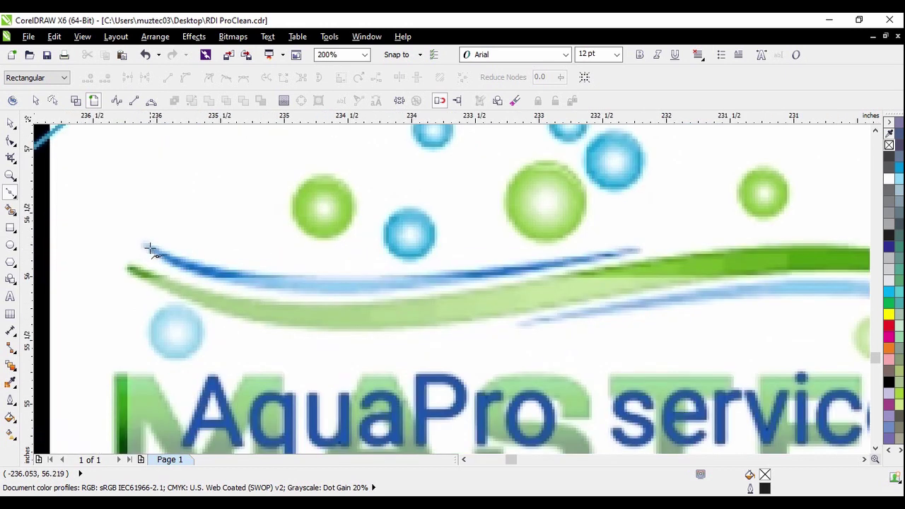
scroll(143, 244, down, 2)
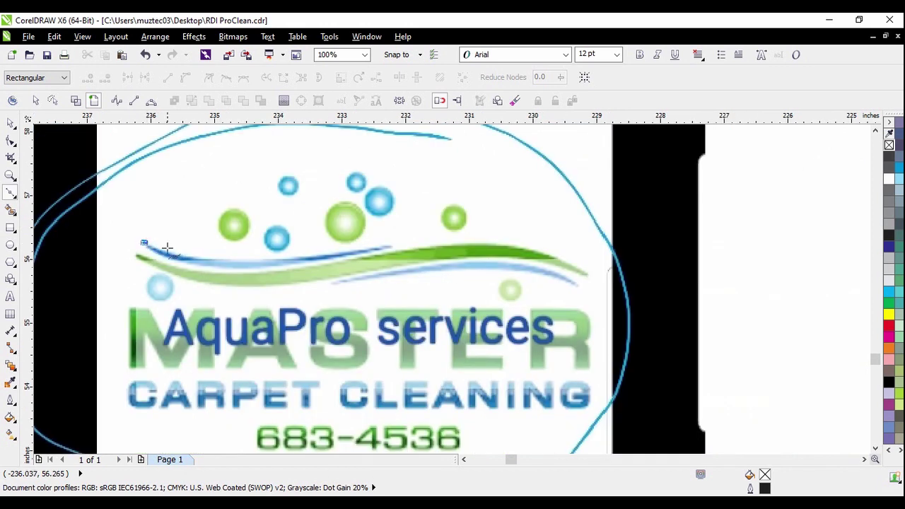
scroll(167, 248, up, 2)
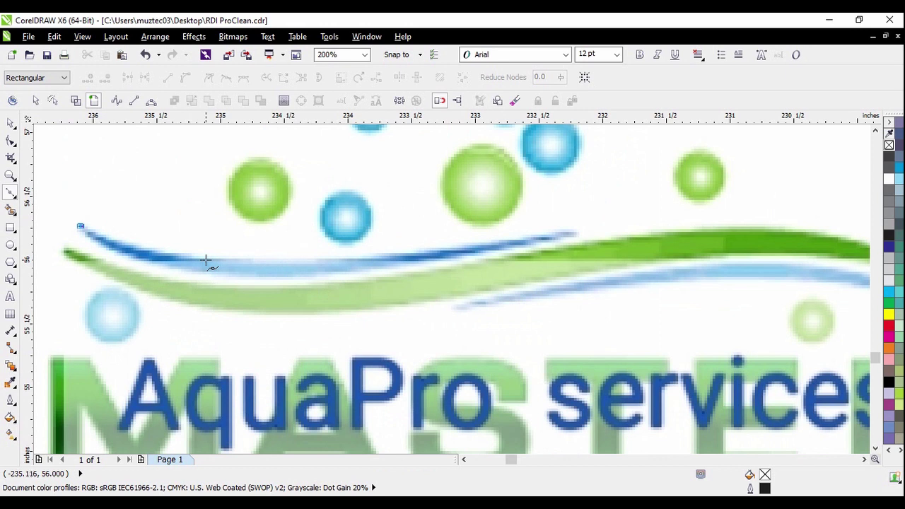
Add nodes at the swoosh's right tip and below it, close the triangle, and fill it cyan
click(576, 232)
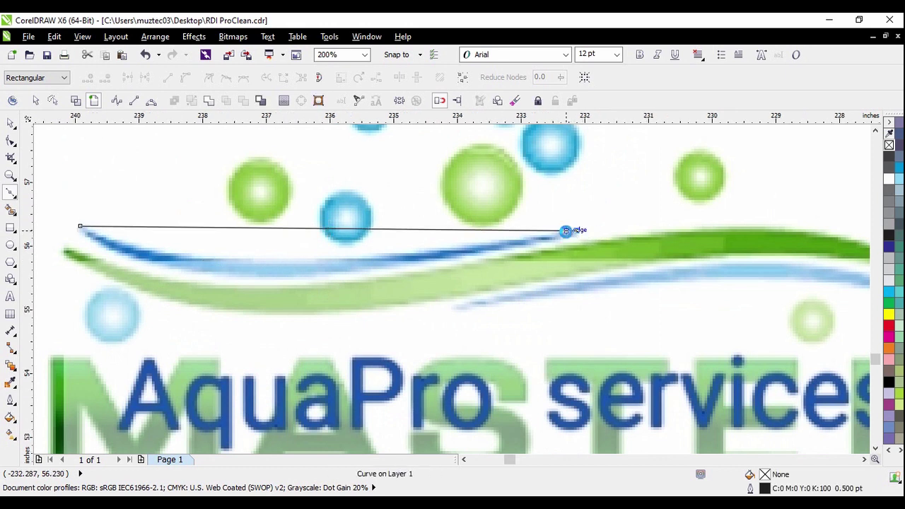
scroll(574, 232, down, 2)
scroll(463, 252, up, 2)
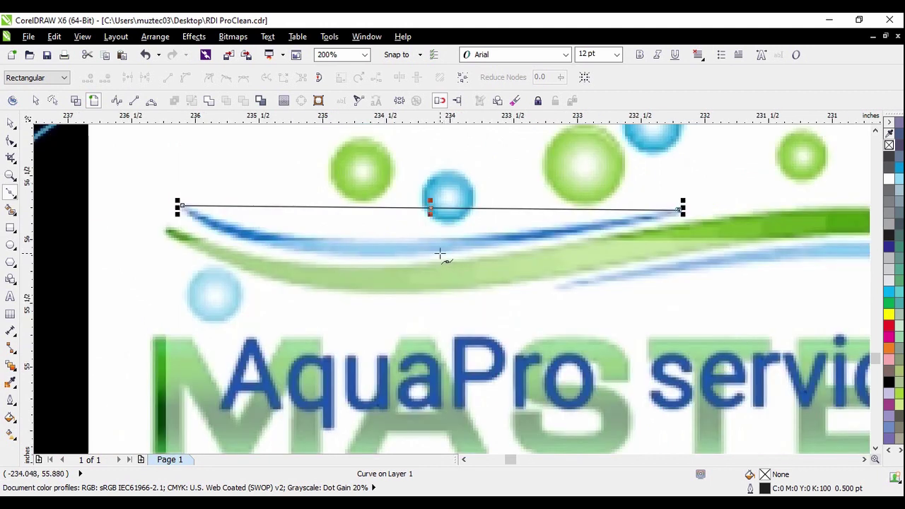
click(406, 257)
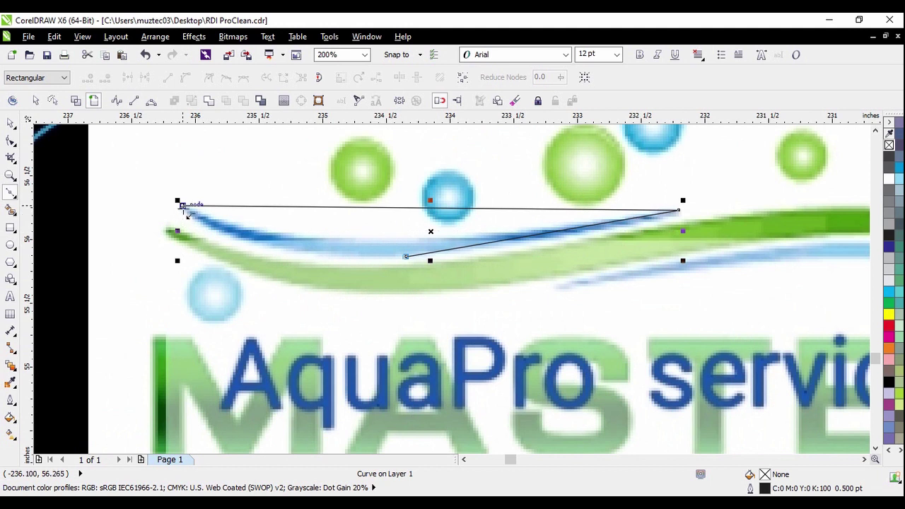
click(181, 205)
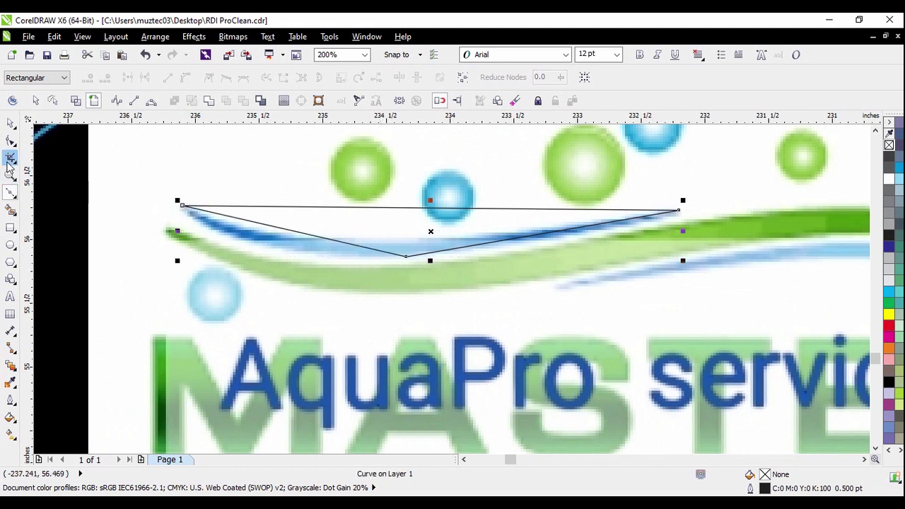
scroll(171, 203, up, 2)
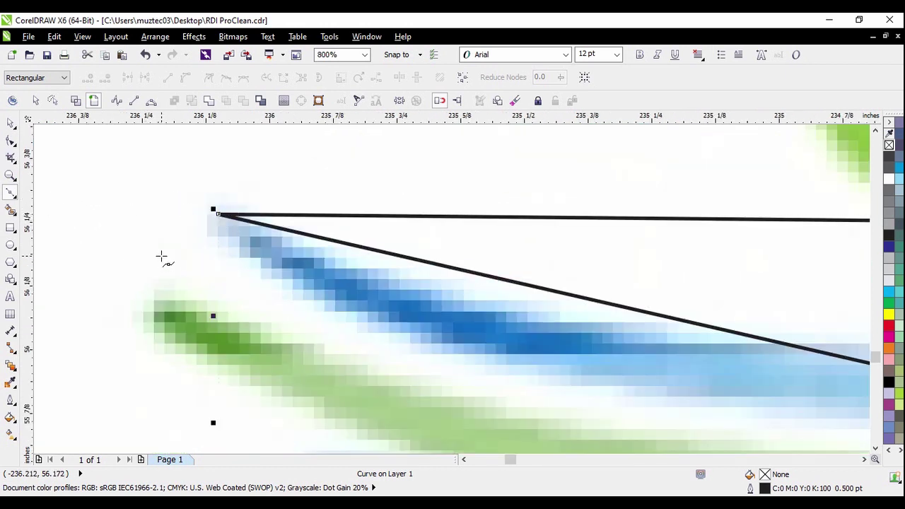
scroll(162, 257, down, 3)
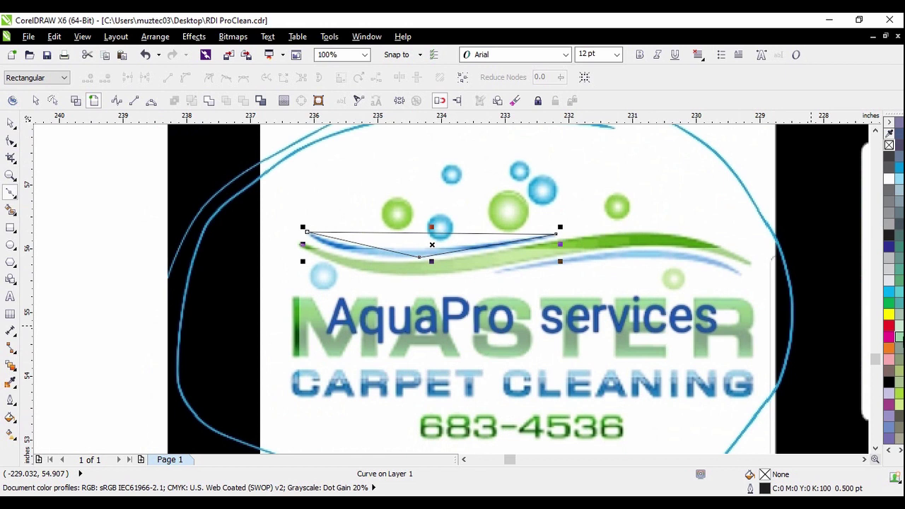
click(889, 292)
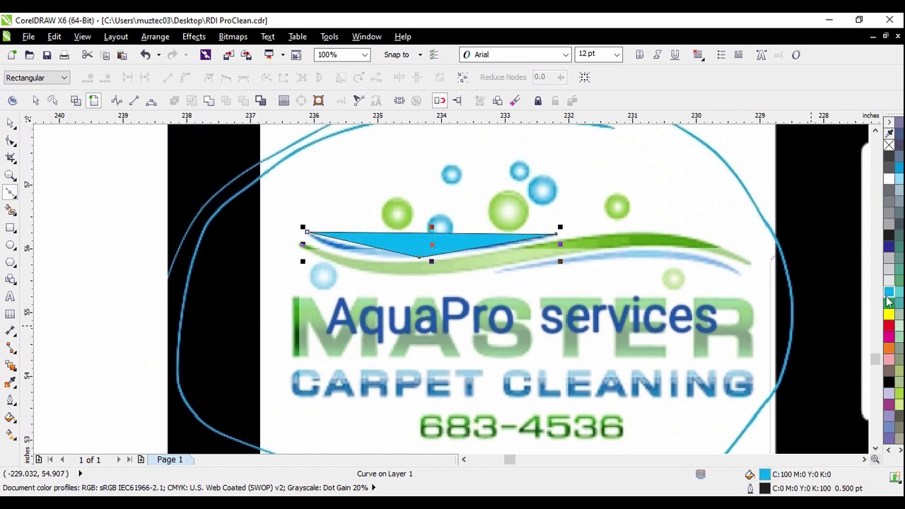
Undo the cyan fill, convert the triangle's sides to curves, and bend them along the swoosh
key(ctrl+z)
scroll(330, 219, up, 1)
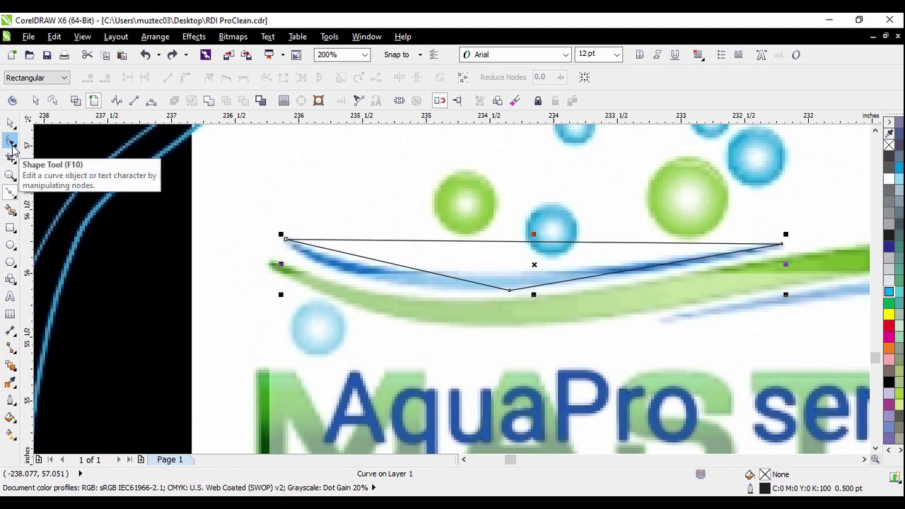
click(11, 142)
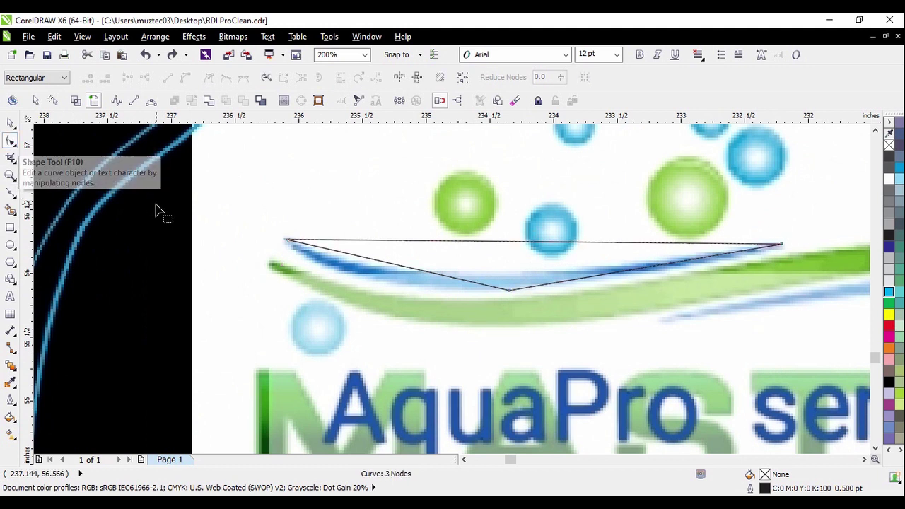
scroll(519, 295, up, 2)
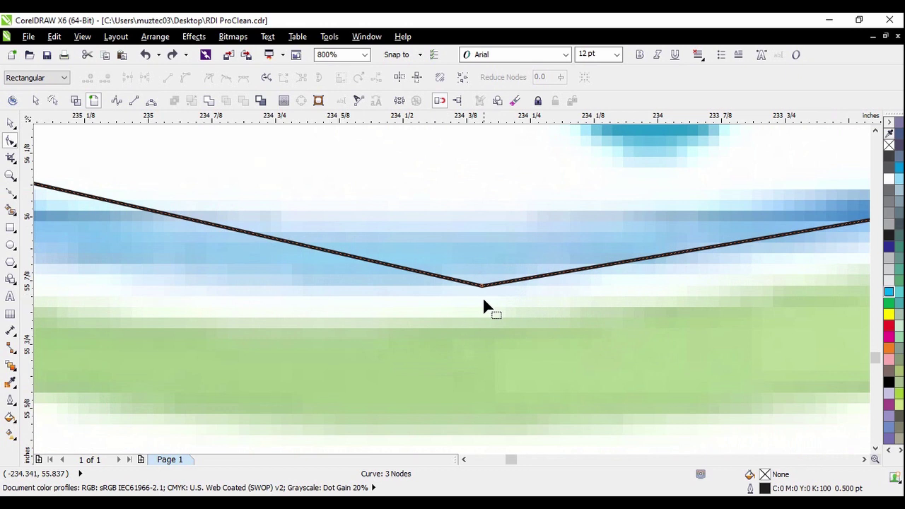
scroll(406, 301, down, 3)
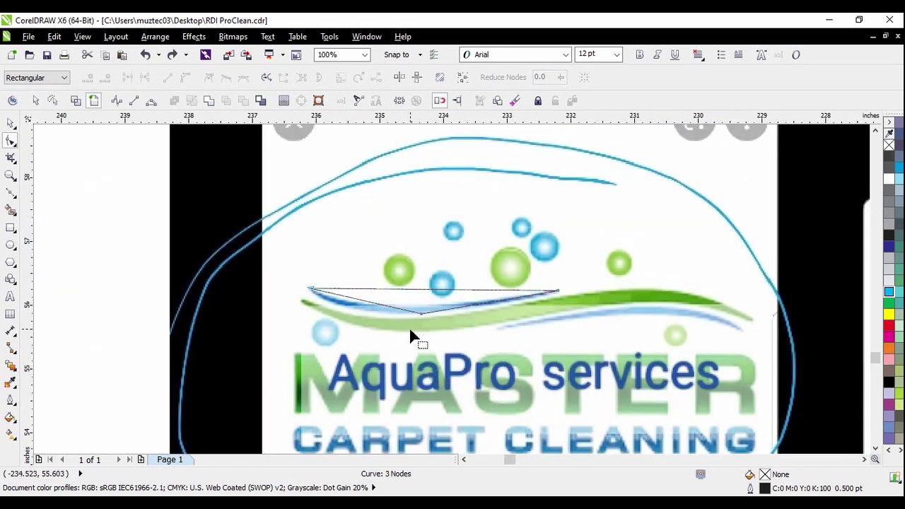
scroll(409, 327, up, 1)
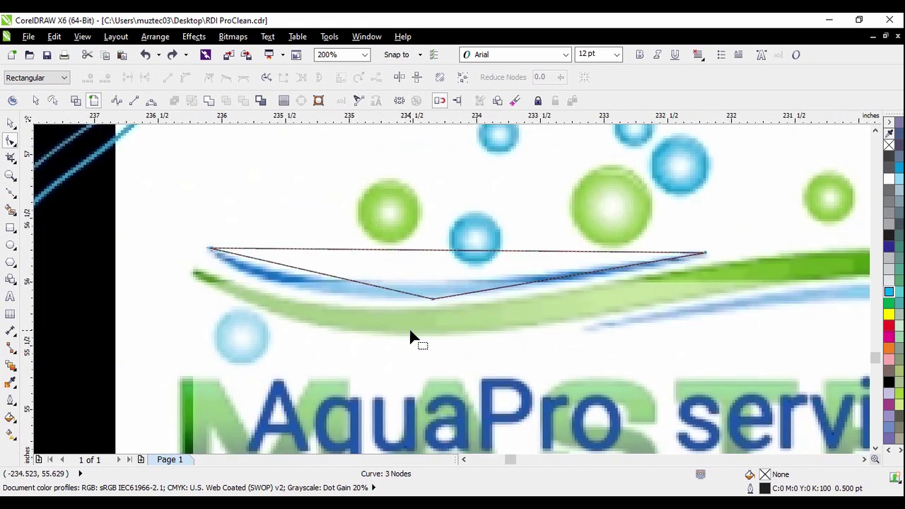
click(464, 78)
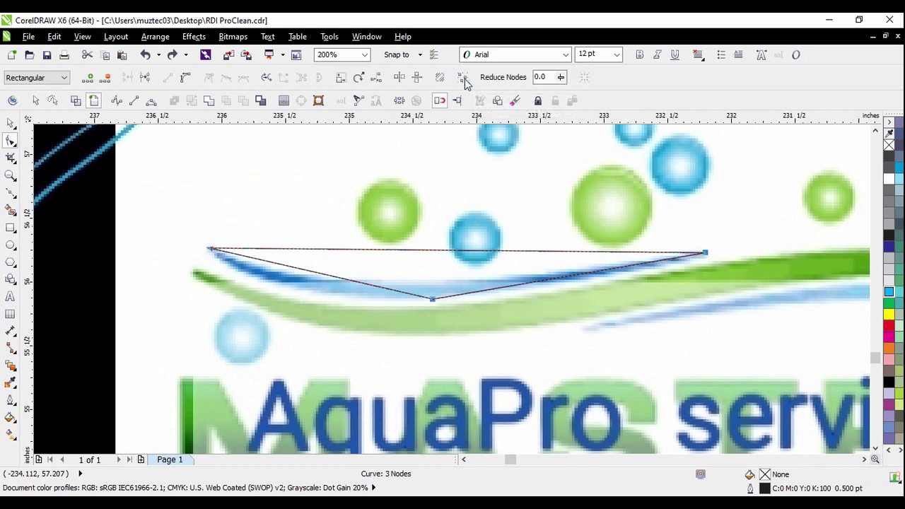
click(184, 80)
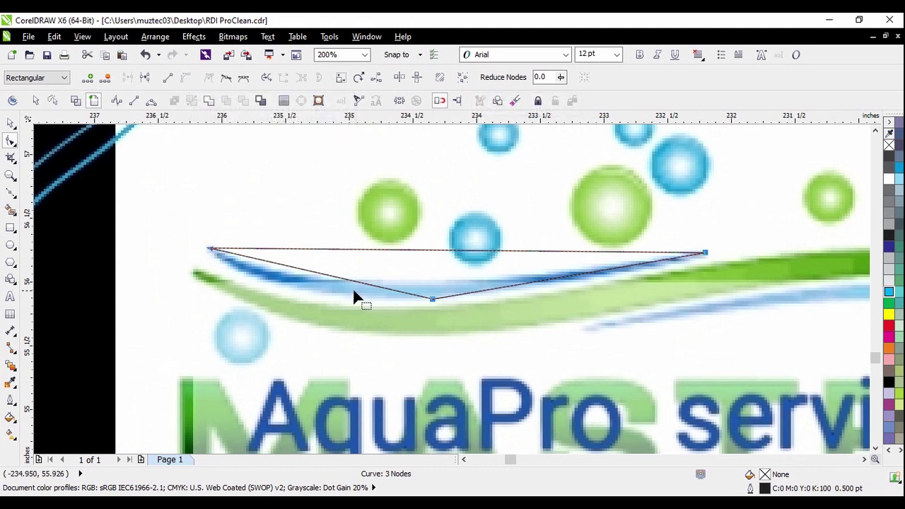
drag(299, 275, 280, 287)
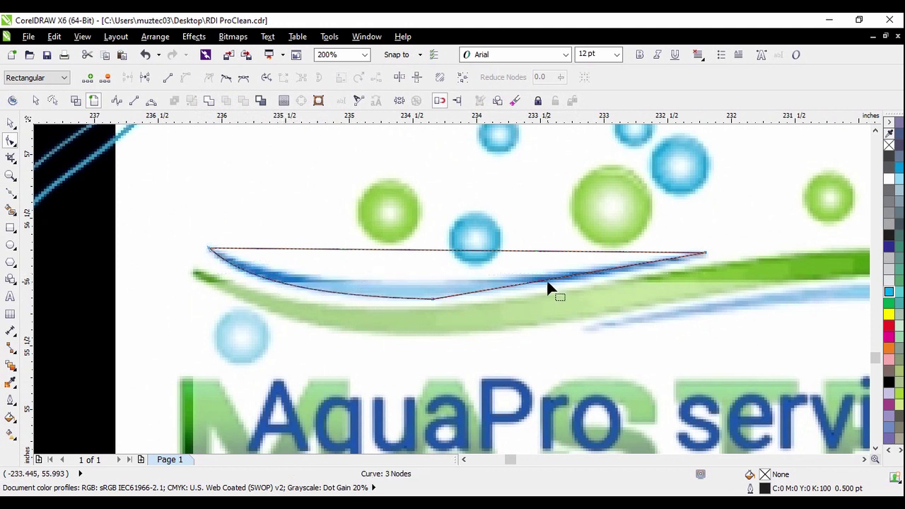
drag(549, 283, 567, 284)
mouse_move(426, 255)
mouse_down()
mouse_move(415, 290)
mouse_move(389, 283)
mouse_up()
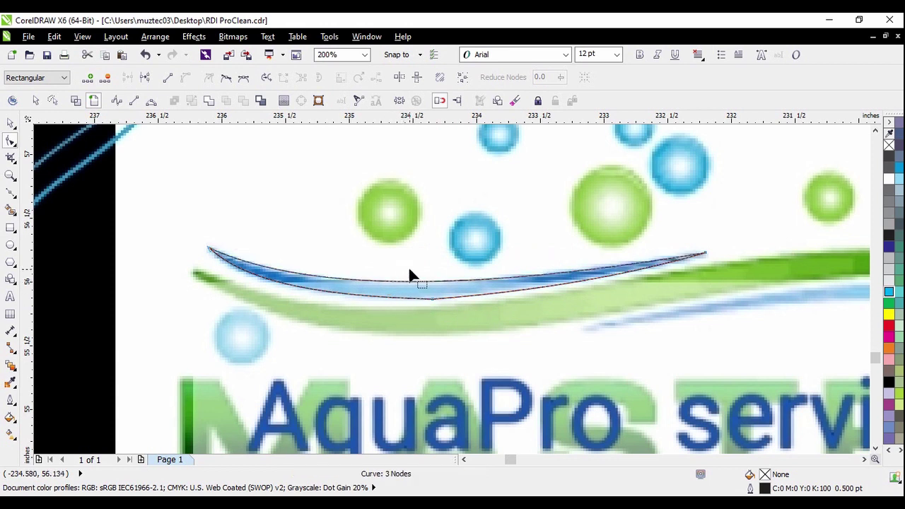
Delete the bottom middle node and refine the top curve to fit the swoosh
scroll(420, 295, up, 2)
drag(396, 235, 552, 380)
scroll(476, 342, down, 2)
key(Delete)
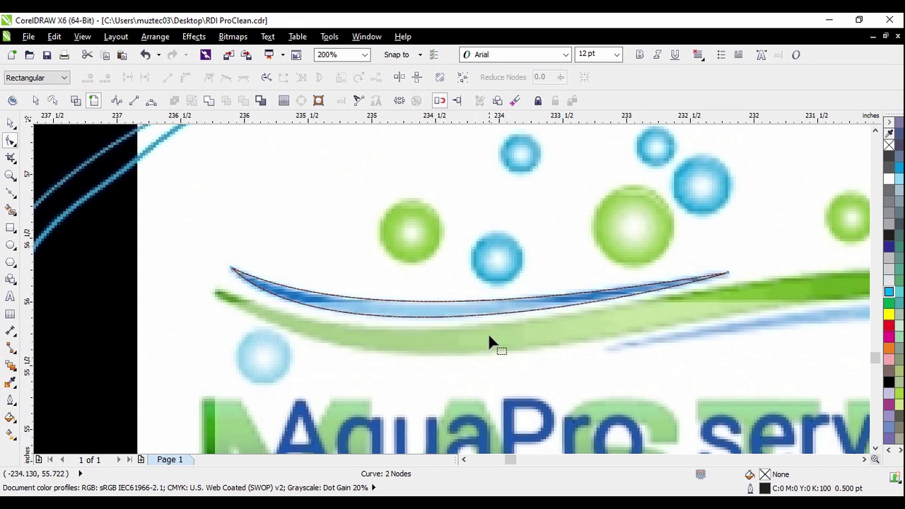
scroll(370, 304, up, 2)
scroll(355, 309, up, 2)
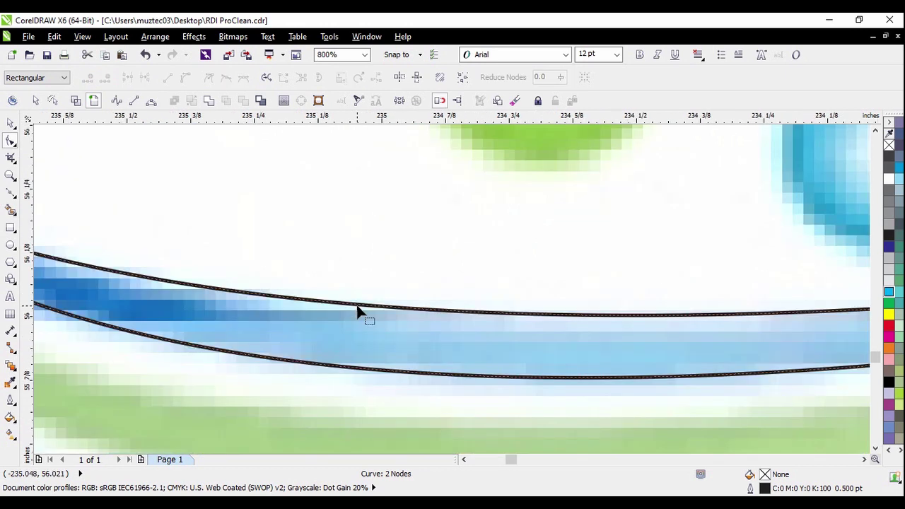
mouse_move(360, 308)
mouse_down()
mouse_move(351, 315)
mouse_move(363, 307)
mouse_up()
scroll(362, 308, down, 4)
scroll(361, 306, down, 2)
click(9, 122)
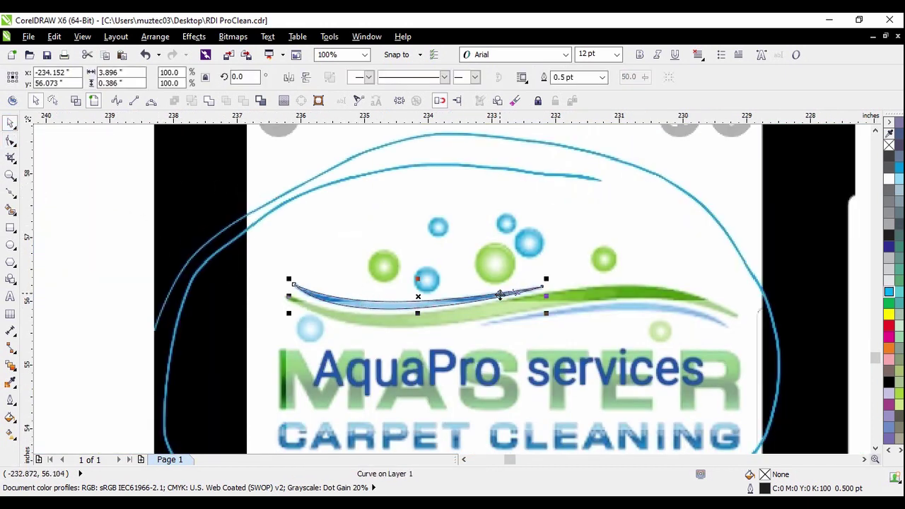
scroll(414, 278, down, 2)
Drop a copy of the swoosh curve up and to the right
click(238, 263)
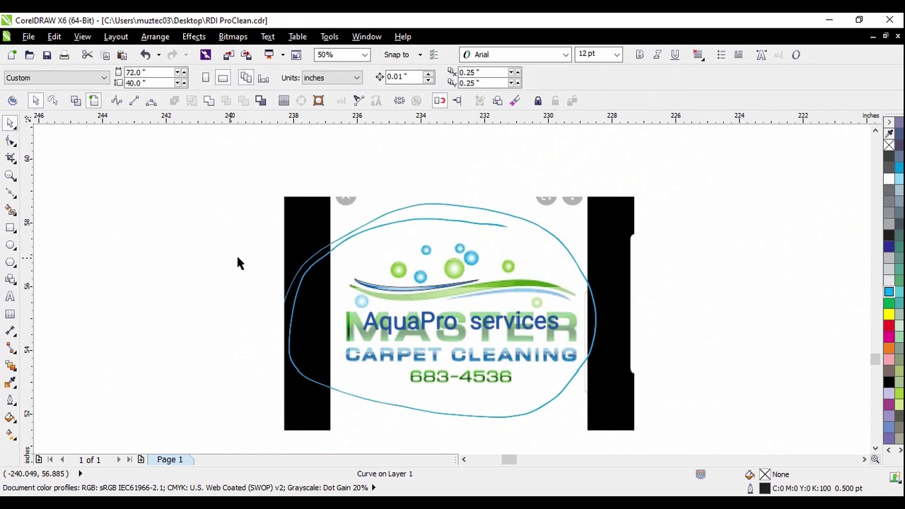
click(411, 282)
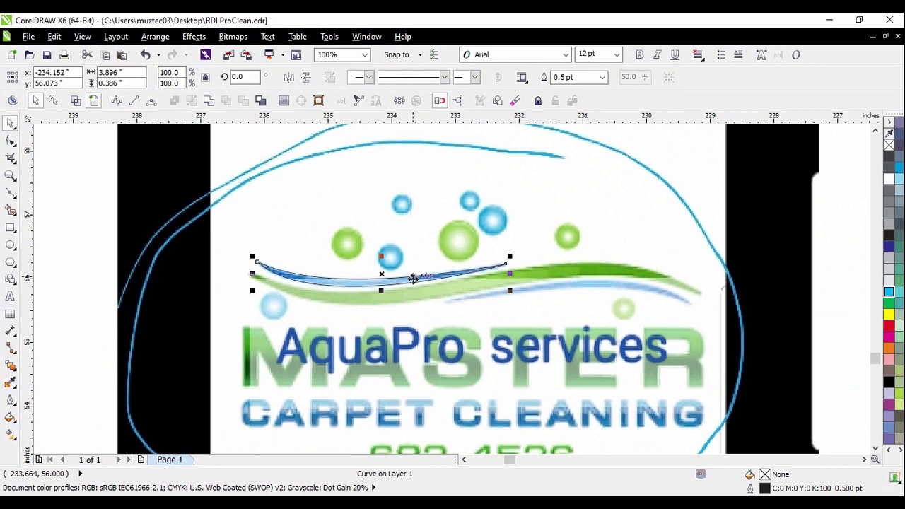
drag(413, 279, 524, 241)
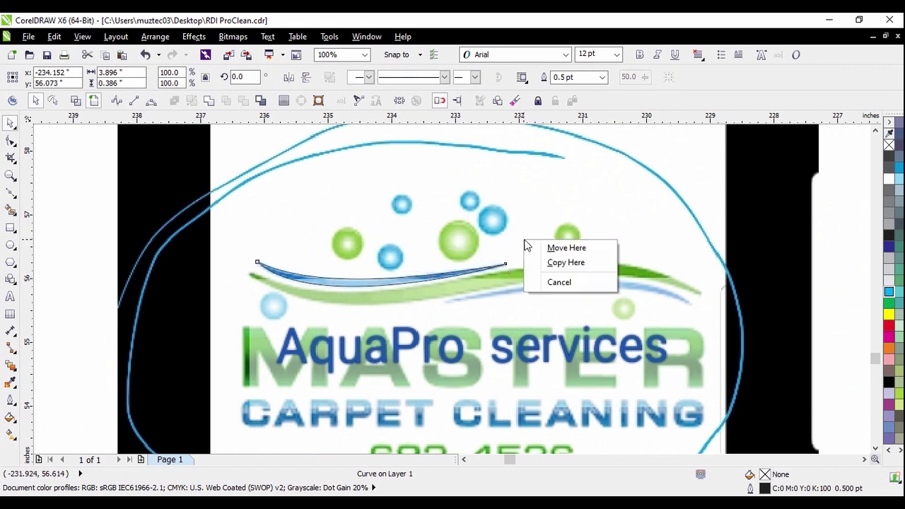
click(566, 264)
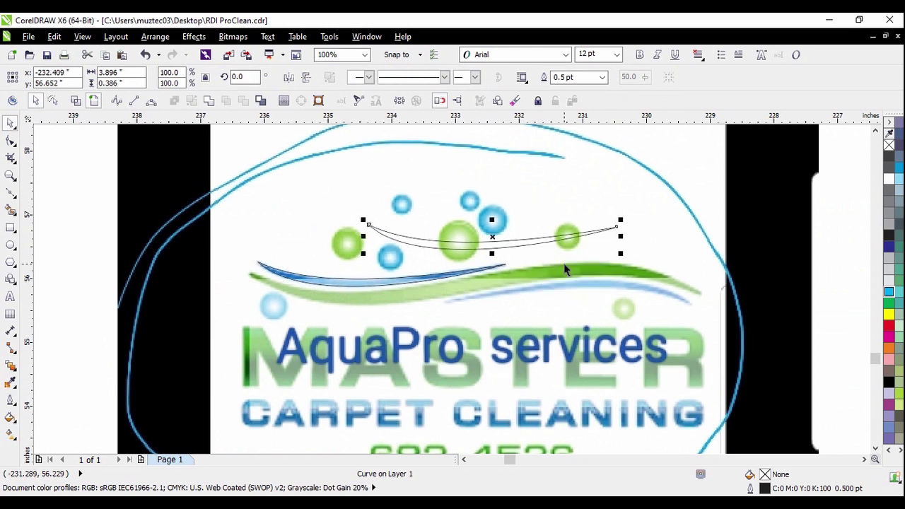
Rotate the copy 180° and fit it over the lower light-blue swoosh
click(461, 243)
drag(364, 220, 654, 293)
click(842, 290)
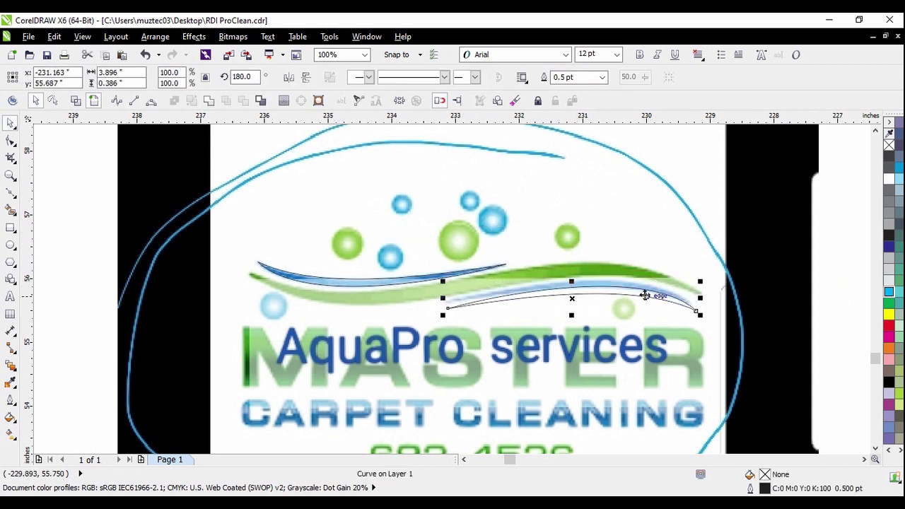
scroll(643, 295, up, 4)
drag(467, 307, 465, 284)
scroll(464, 283, down, 1)
scroll(521, 285, down, 1)
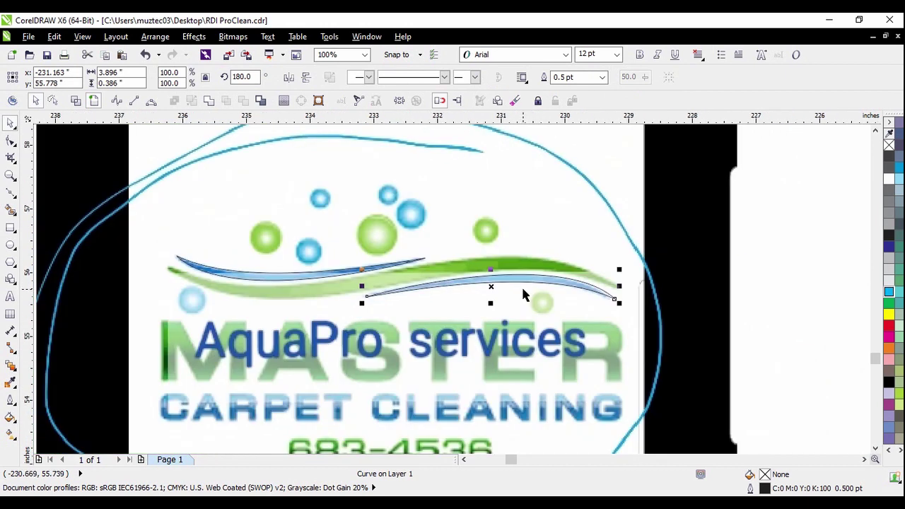
scroll(527, 276, up, 2)
scroll(693, 324, up, 1)
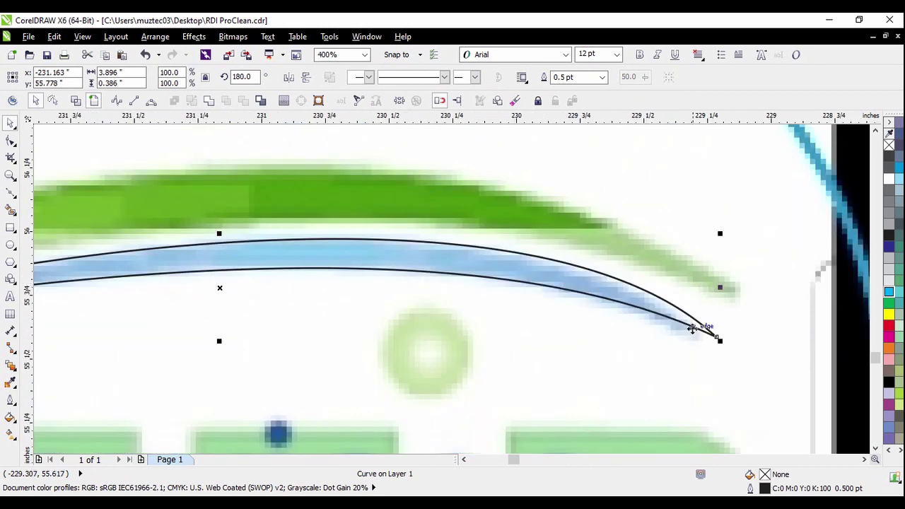
scroll(689, 319, up, 1)
key(Escape)
scroll(677, 323, down, 3)
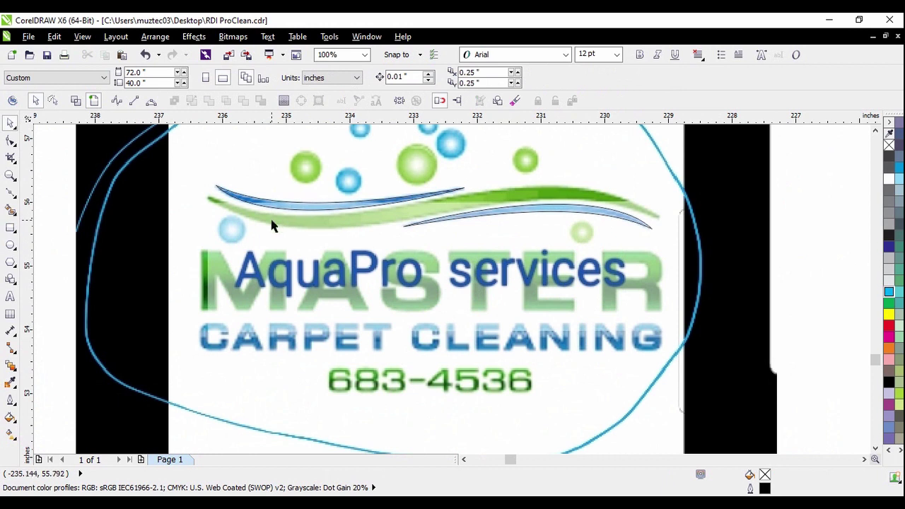
Choose the Bézier tool and start a curve at the green swoosh's left tip
click(13, 195)
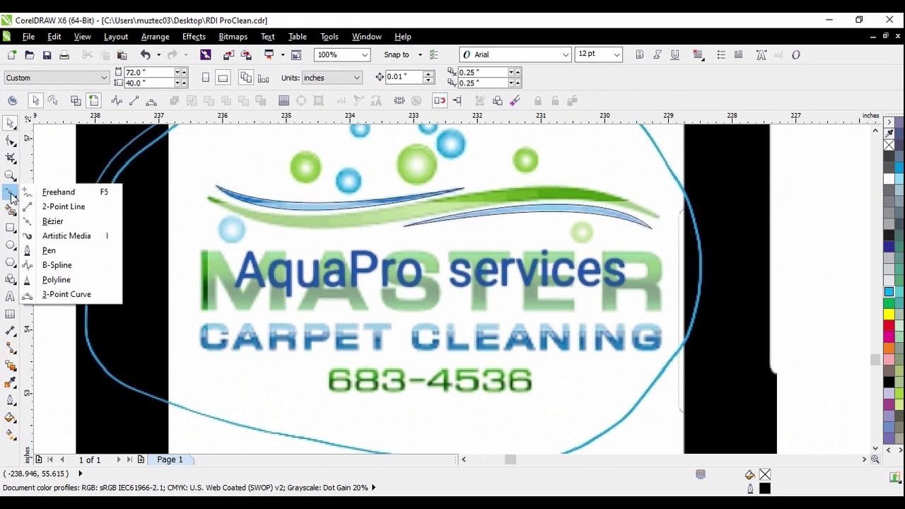
click(44, 159)
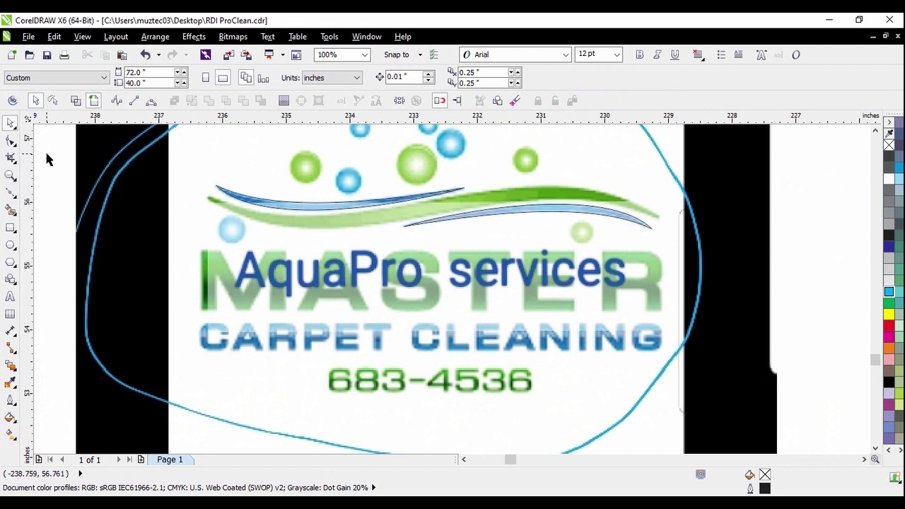
click(11, 195)
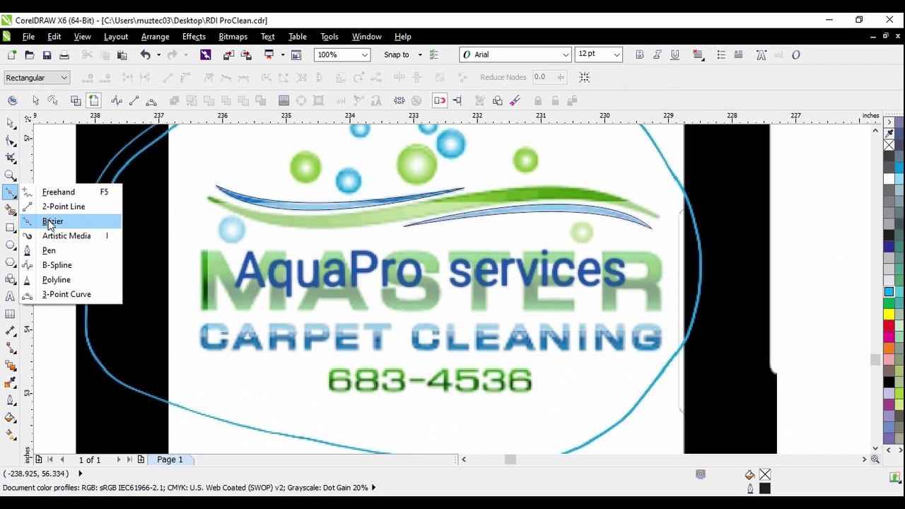
click(50, 222)
scroll(244, 208, up, 1)
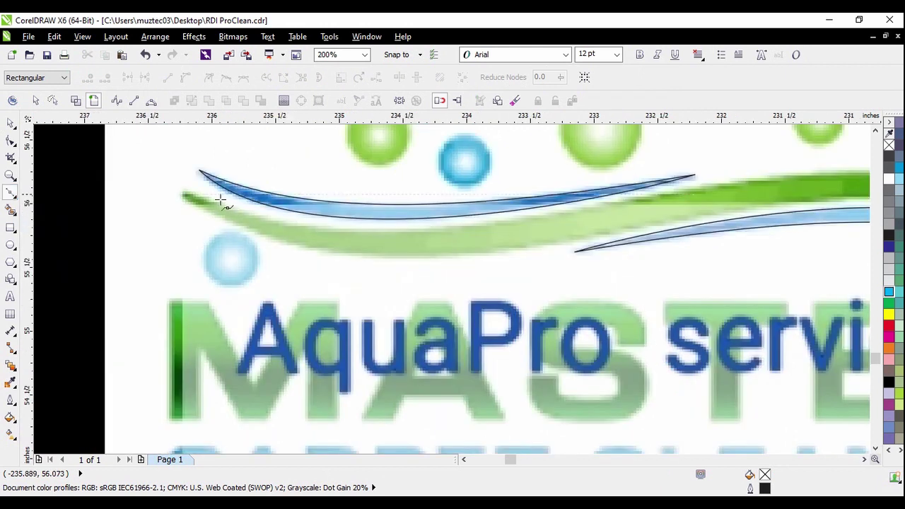
click(183, 193)
Add nodes along the green swoosh to its right tip and close the outline at the start node
scroll(481, 257, down, 1)
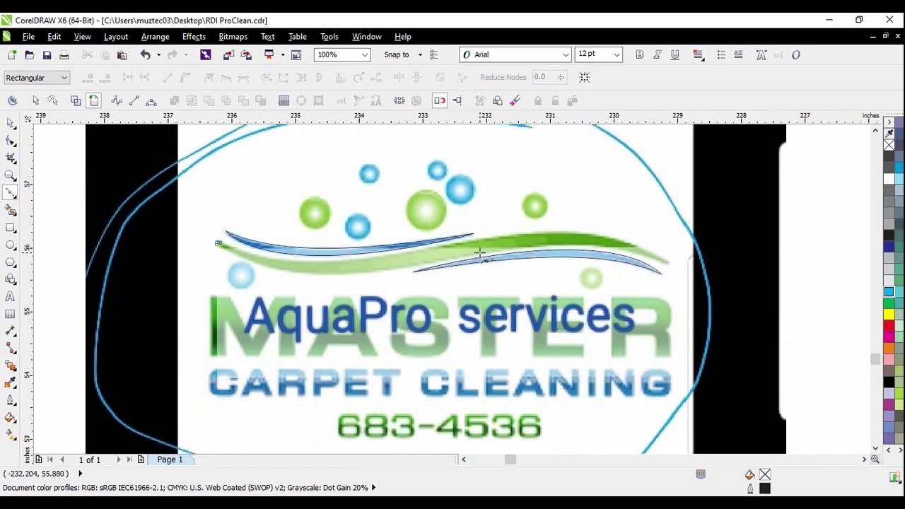
scroll(478, 249, up, 1)
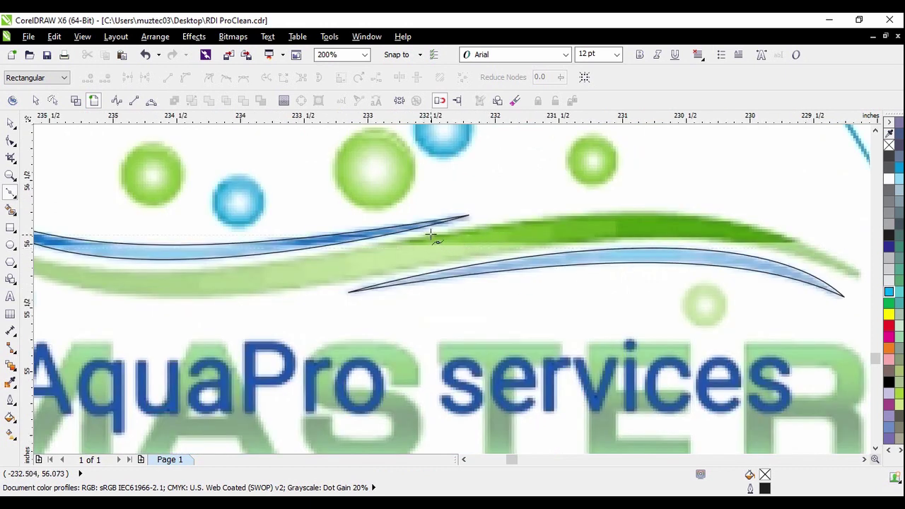
click(434, 236)
scroll(440, 236, down, 1)
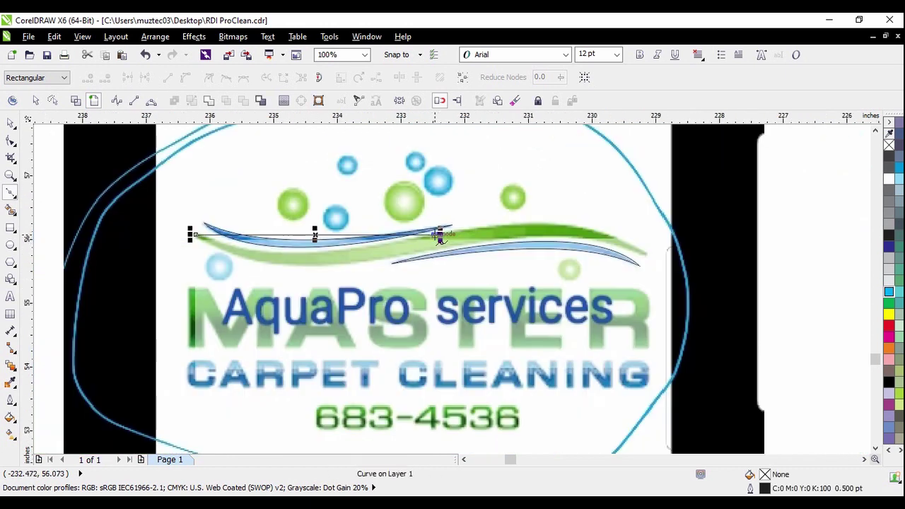
scroll(627, 247, up, 1)
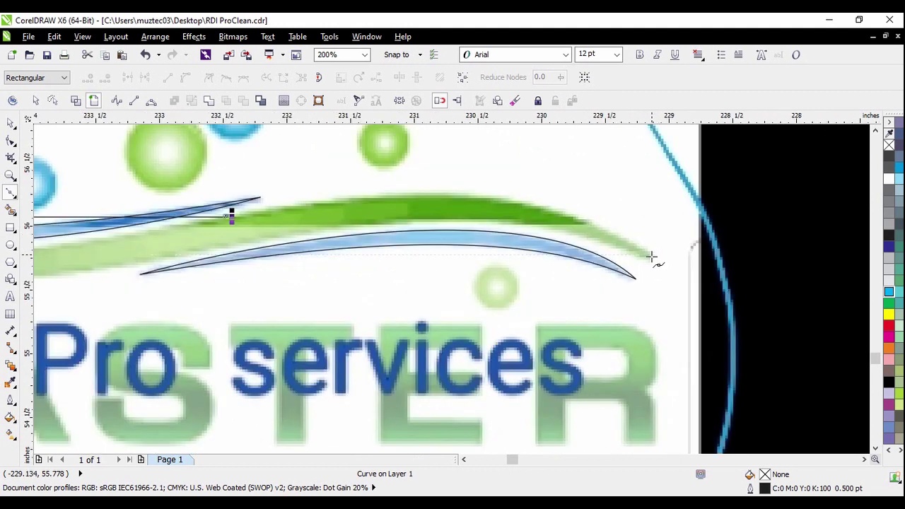
click(652, 257)
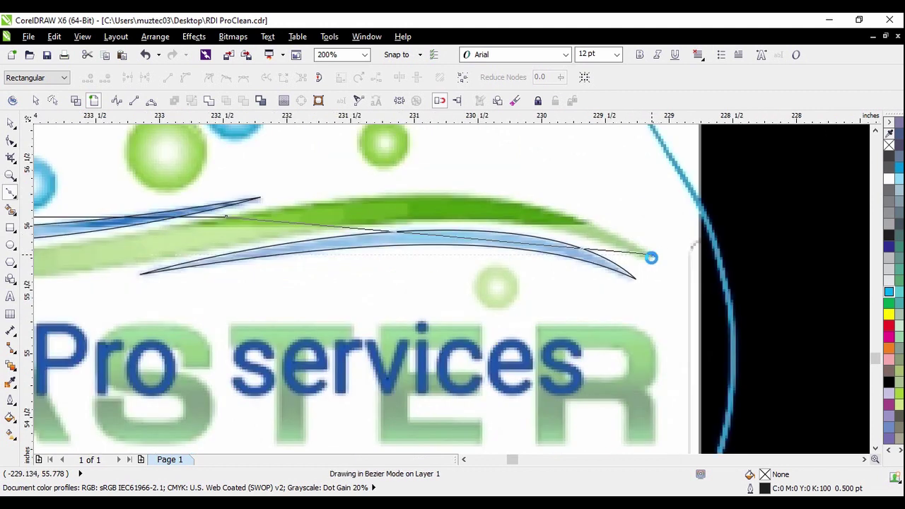
drag(652, 256, 455, 245)
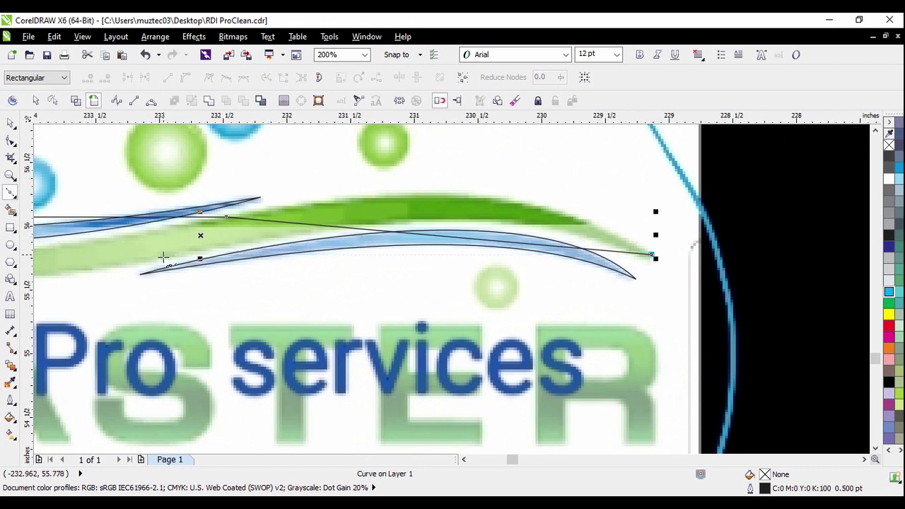
scroll(303, 264, down, 1)
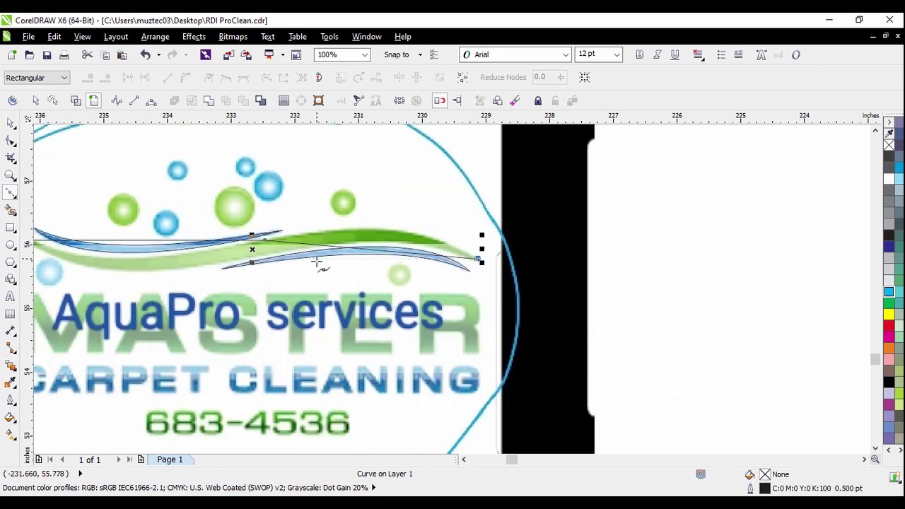
scroll(213, 266, up, 1)
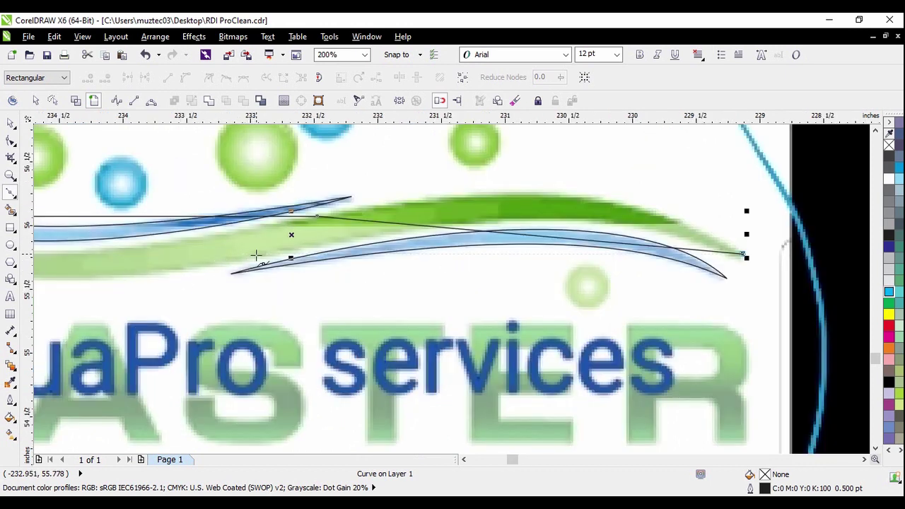
scroll(382, 244, down, 1)
scroll(177, 265, up, 1)
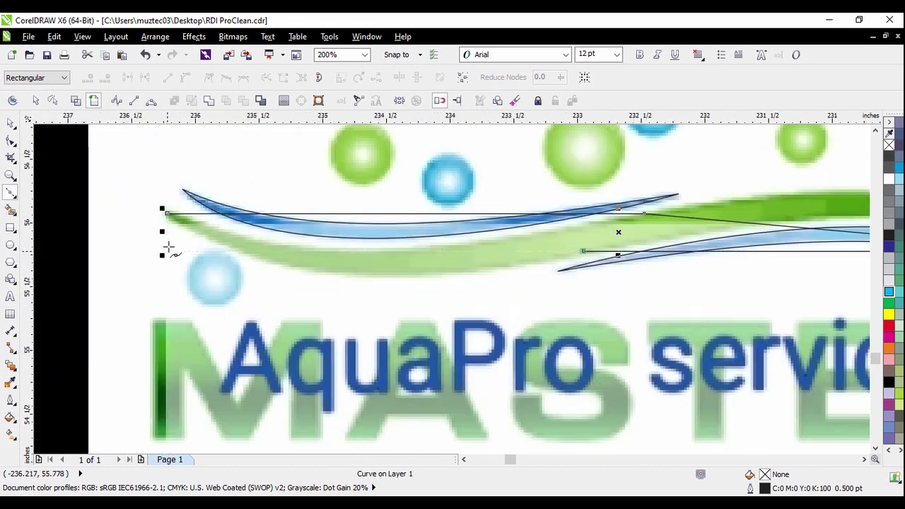
click(167, 213)
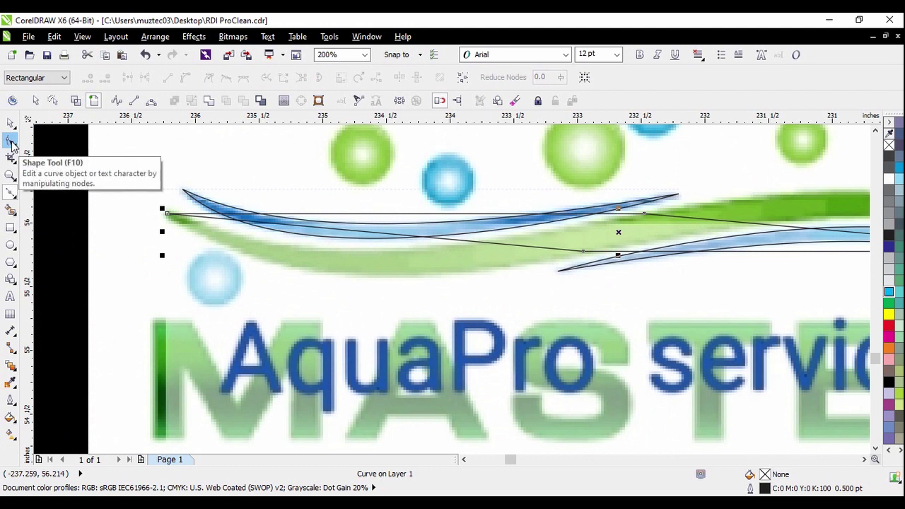
Select all nodes and bend the upper edge down onto the green swoosh
click(10, 142)
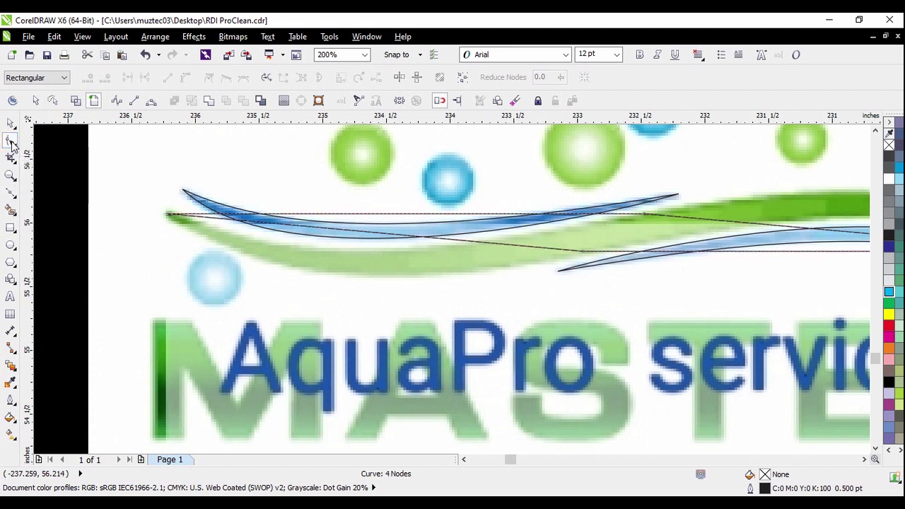
click(457, 100)
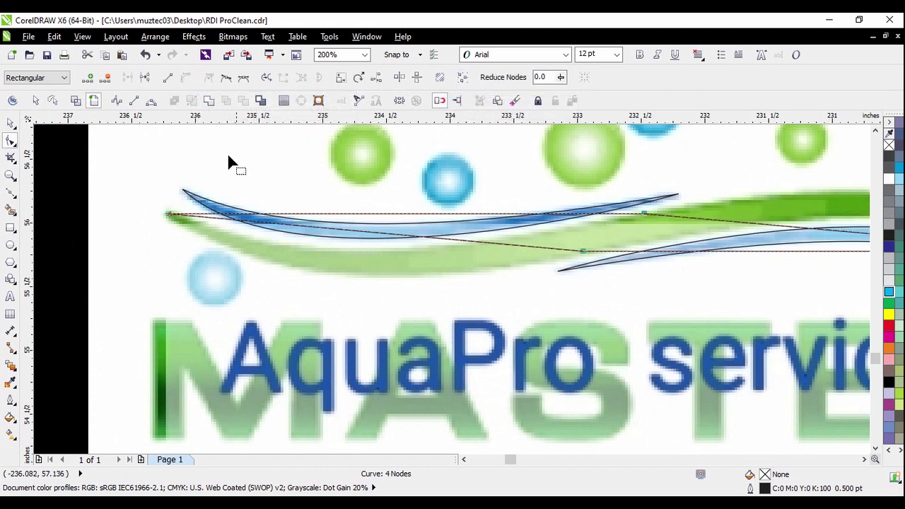
scroll(256, 212, down, 2)
scroll(317, 259, up, 2)
drag(322, 211, 295, 243)
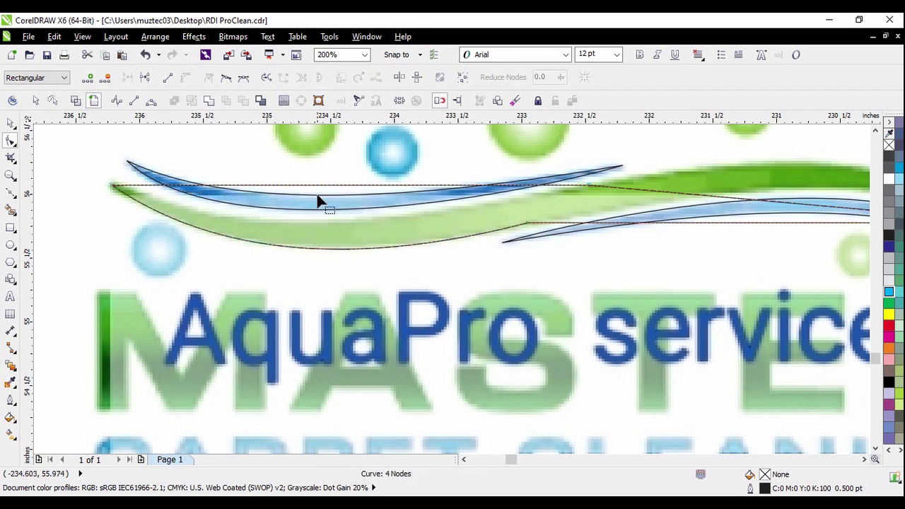
mouse_move(320, 186)
mouse_down()
mouse_move(307, 222)
mouse_move(325, 226)
mouse_up()
scroll(317, 216, up, 2)
Bend the lower edge up to follow the green swoosh's bottom curve
click(391, 337)
click(393, 338)
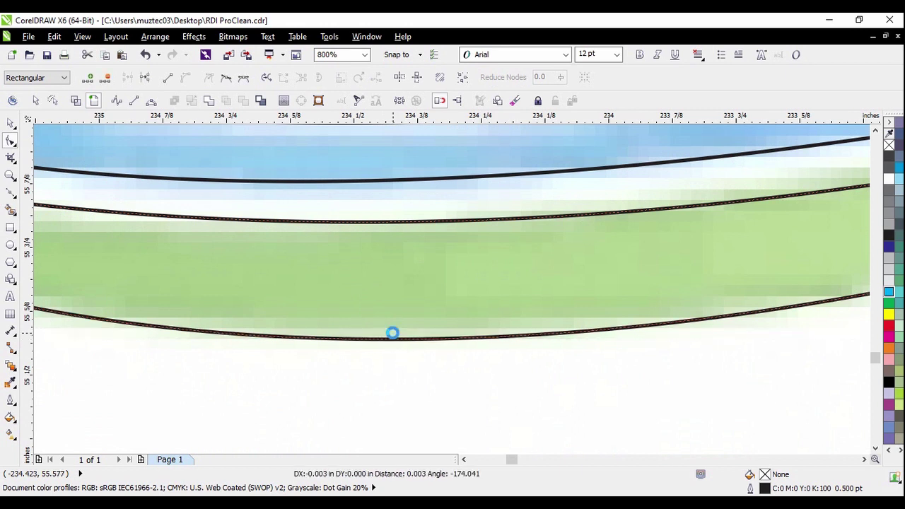
scroll(382, 336, down, 3)
scroll(514, 299, up, 1)
drag(566, 303, 595, 261)
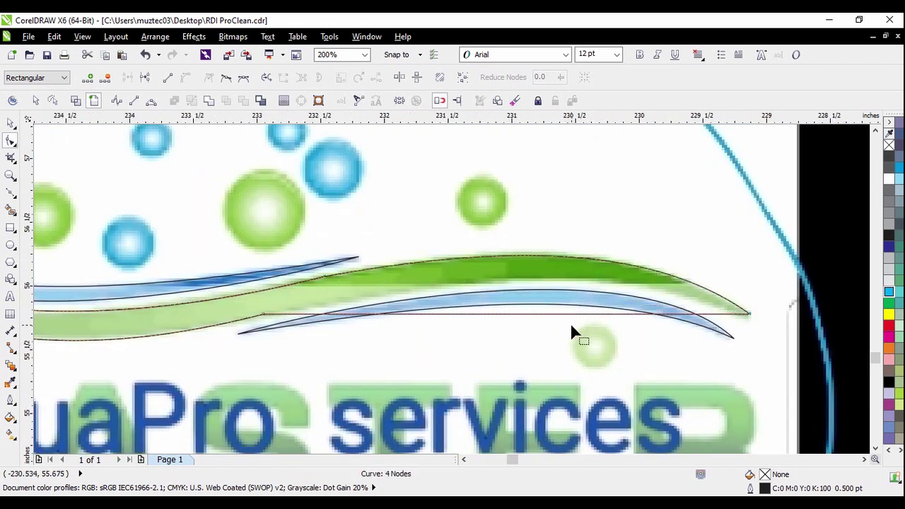
drag(576, 315, 574, 278)
scroll(577, 283, up, 1)
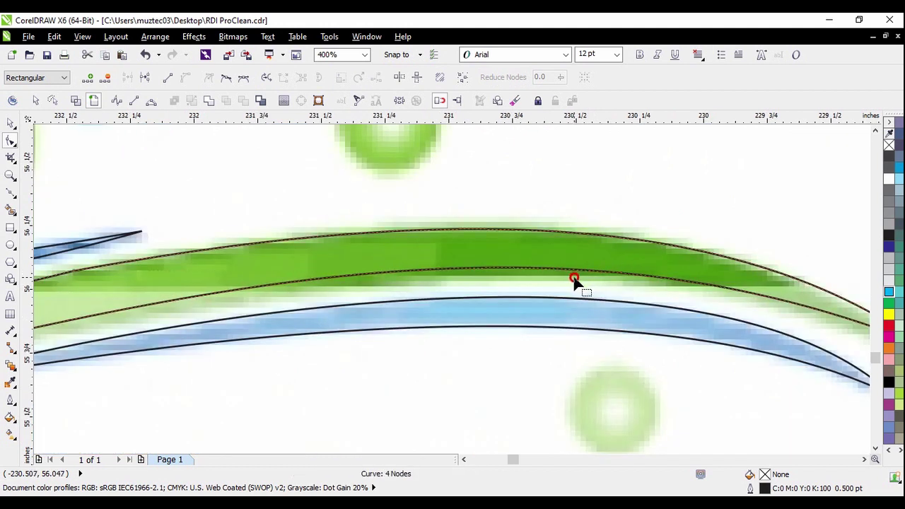
scroll(576, 283, down, 2)
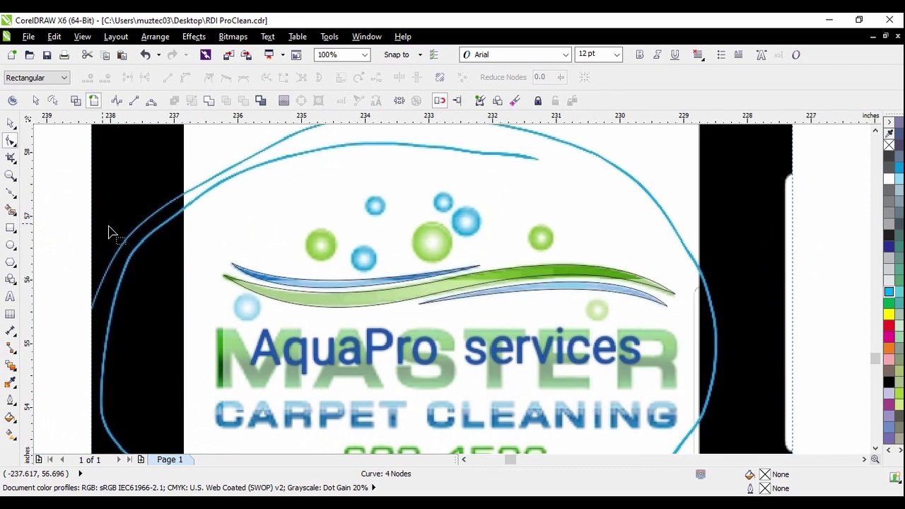
scroll(504, 288, up, 1)
Try deleting a node, undo it, and nudge the lower edge to fit the swoosh
click(490, 278)
drag(305, 221, 406, 327)
key(Delete)
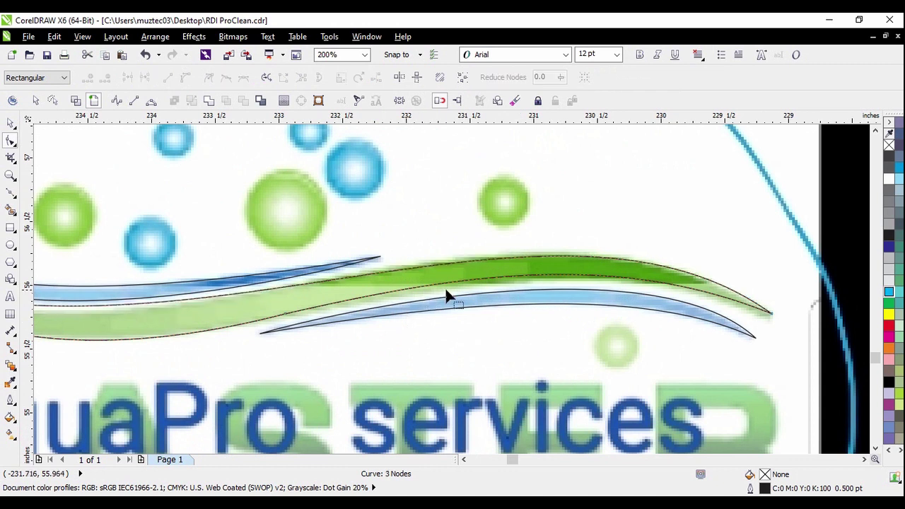
scroll(485, 301, down, 1)
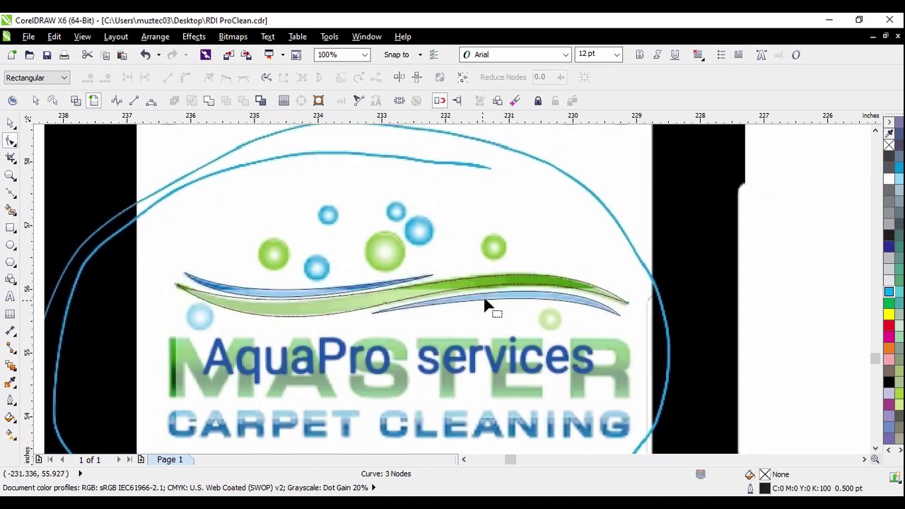
click(145, 55)
scroll(436, 297, up, 2)
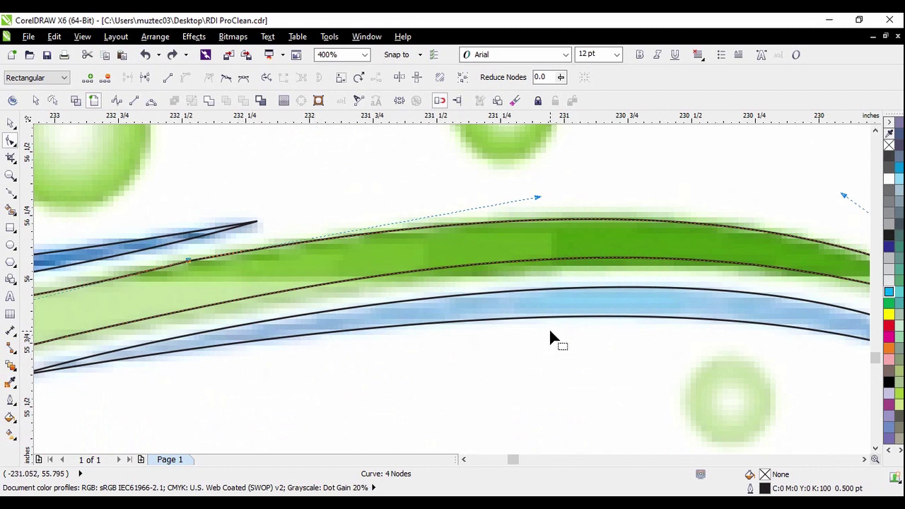
scroll(626, 260, up, 1)
drag(629, 267, 622, 272)
scroll(621, 276, down, 2)
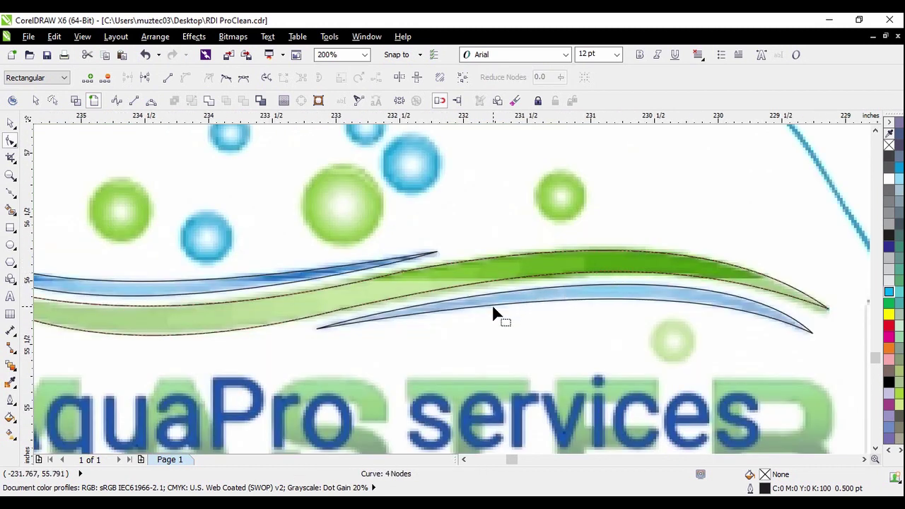
scroll(544, 280, down, 1)
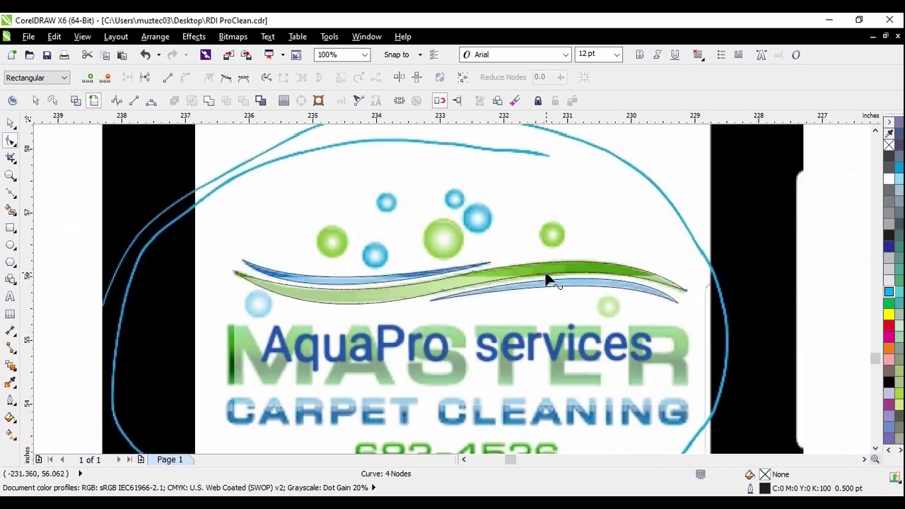
click(10, 121)
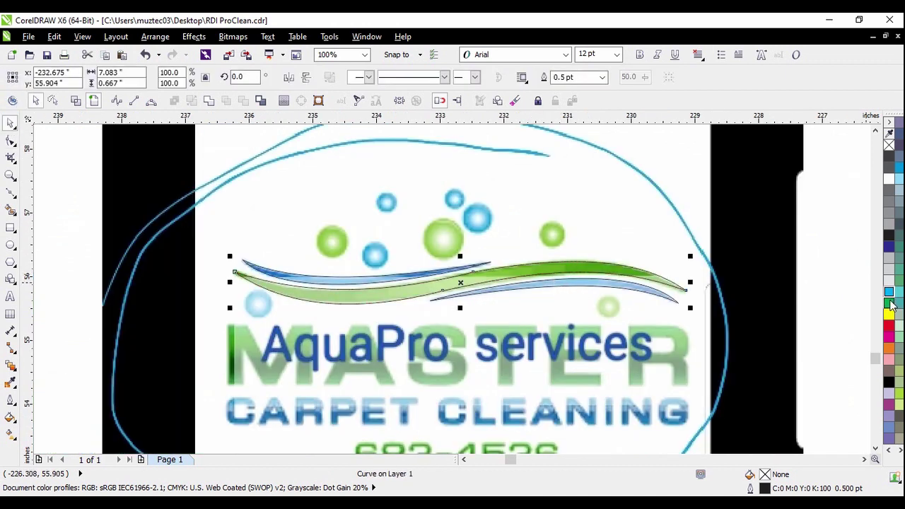
Fill the green swoosh red and both blue swooshes yellow, removing their outlines
click(889, 325)
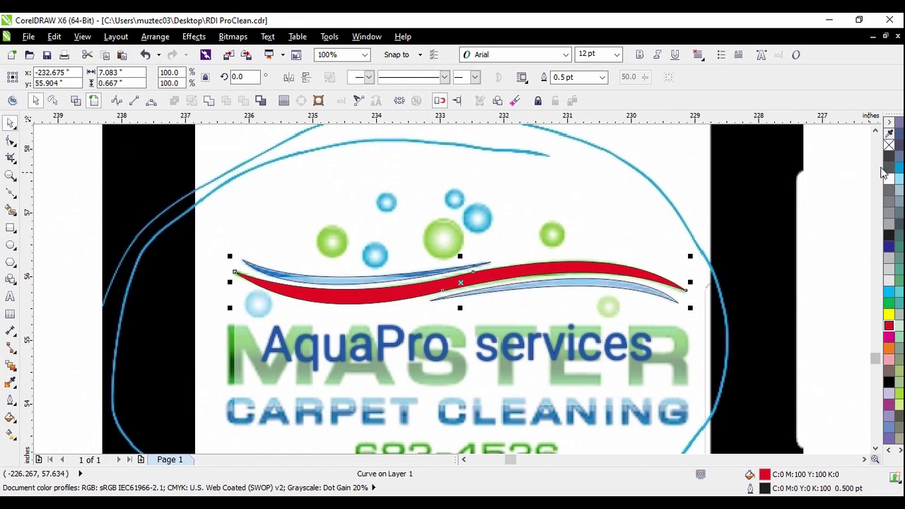
click(828, 205)
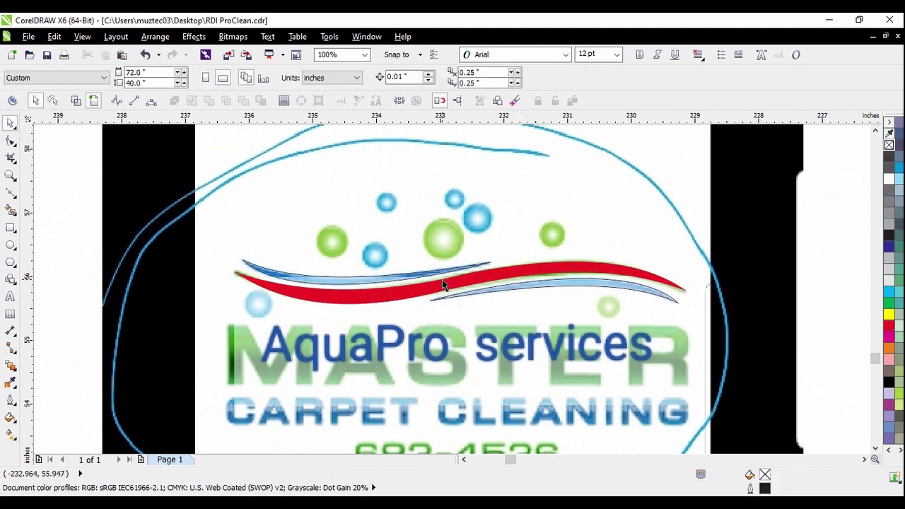
click(374, 283)
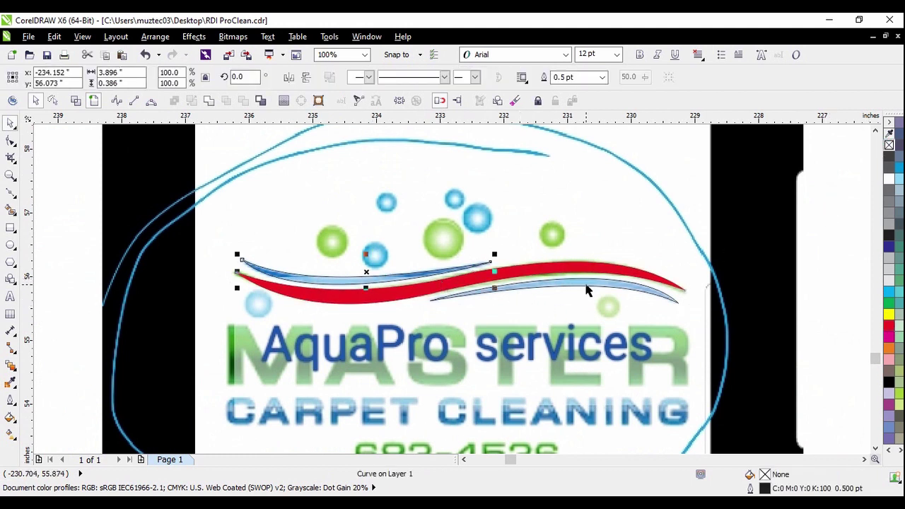
shift+click(586, 290)
click(889, 316)
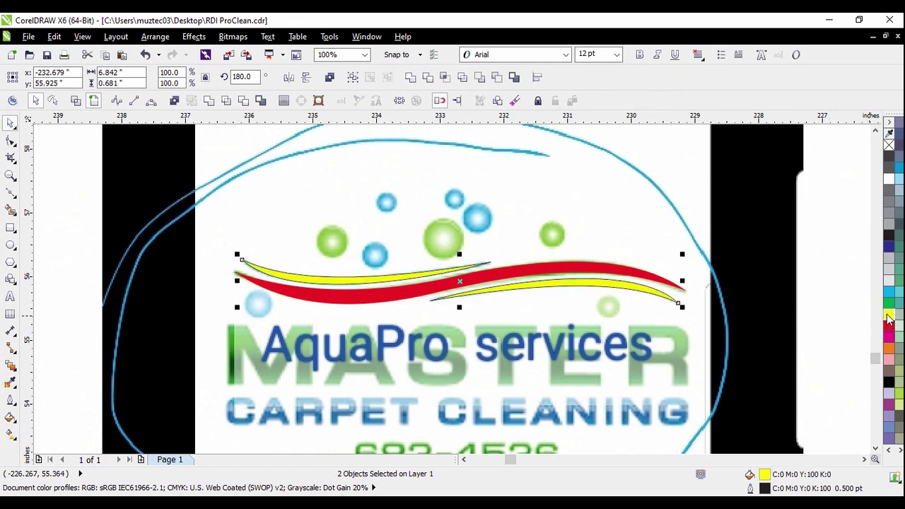
right_click(889, 144)
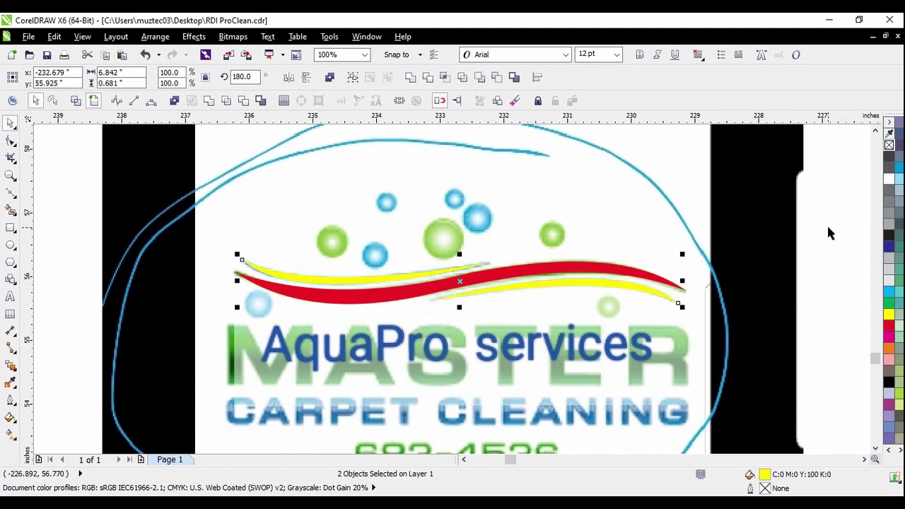
click(827, 223)
Move the logo bitmap aside and shift the red and yellow swooshes left
scroll(576, 244, down, 3)
drag(649, 325, 785, 279)
drag(474, 218, 654, 304)
drag(623, 265, 531, 255)
click(601, 322)
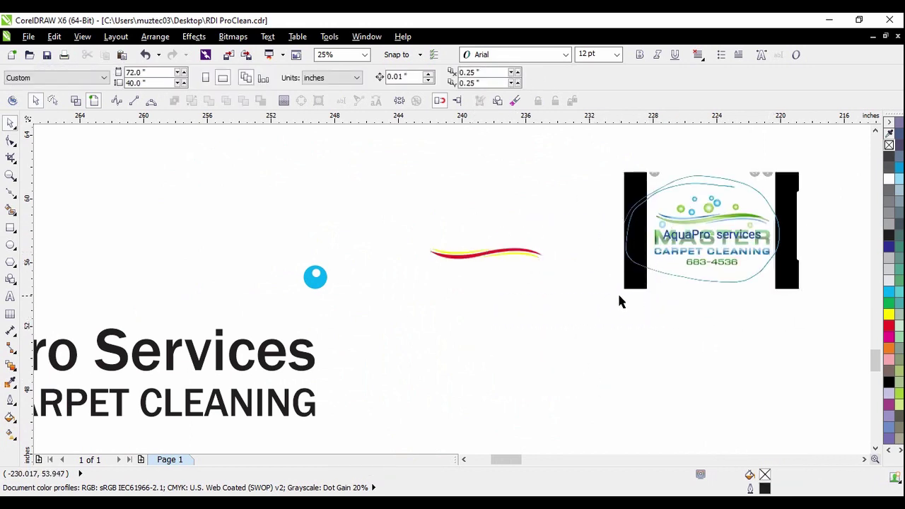
scroll(535, 256, up, 2)
Close the TRW Stone Wizard panel and move the AquaPro logo picture left into full view
click(527, 239)
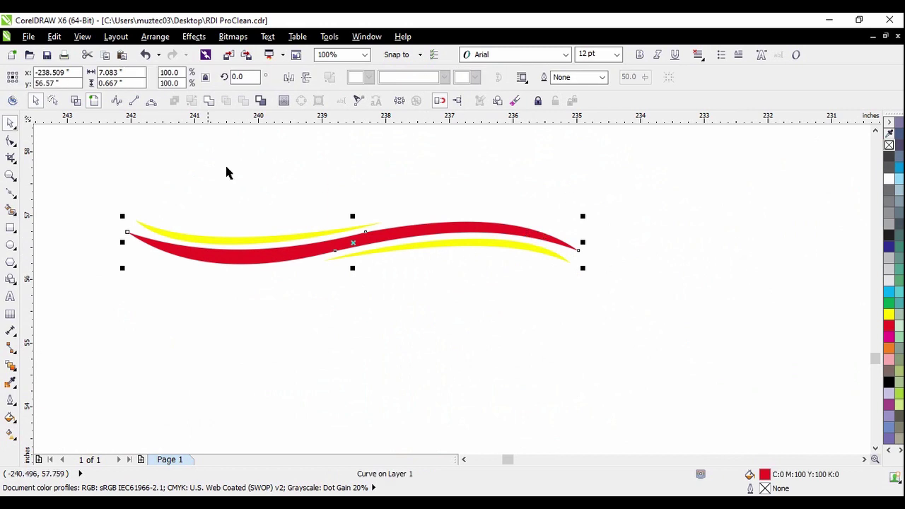
click(12, 100)
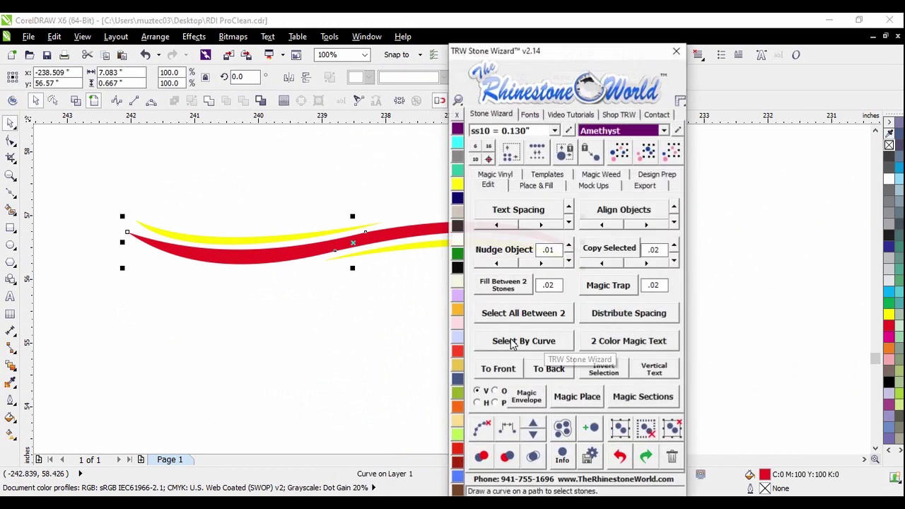
click(676, 51)
scroll(455, 253, down, 1)
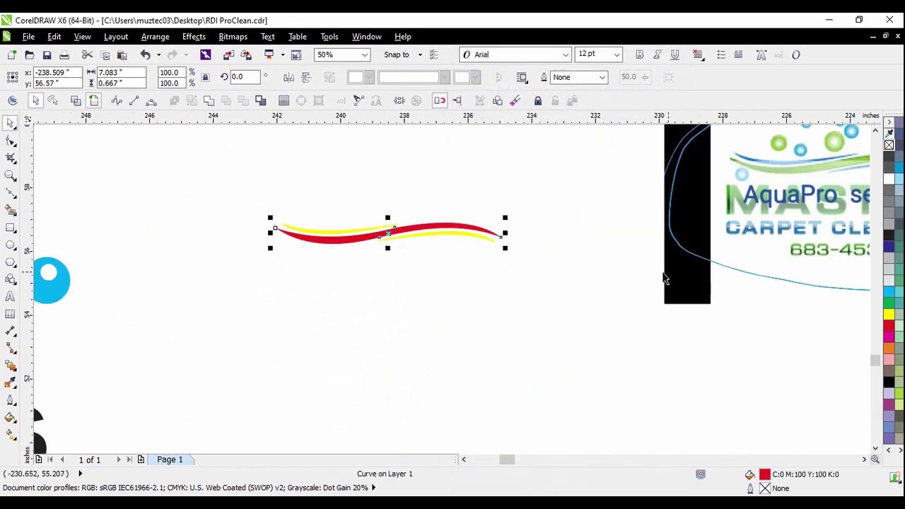
drag(665, 280, 544, 350)
click(451, 362)
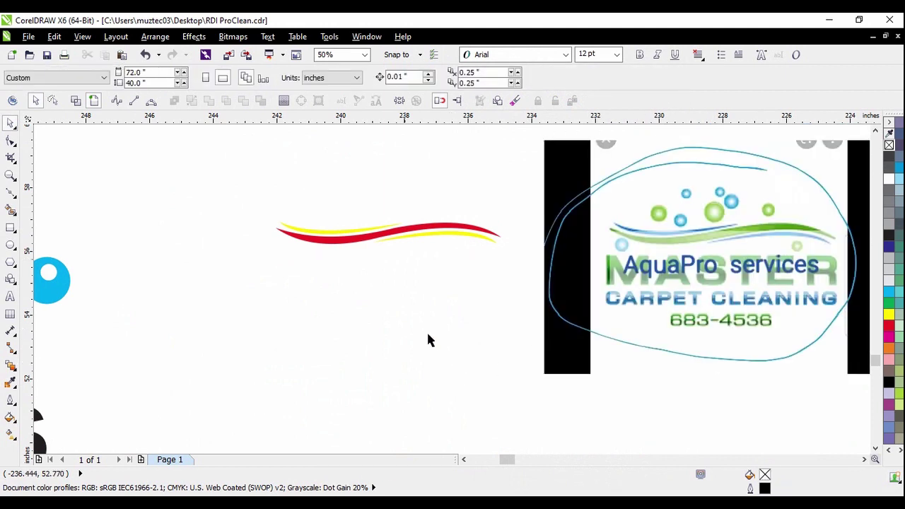
Sample the logo's green #67AB20 with the Color Eyedropper and apply it to the red swoosh band
click(10, 383)
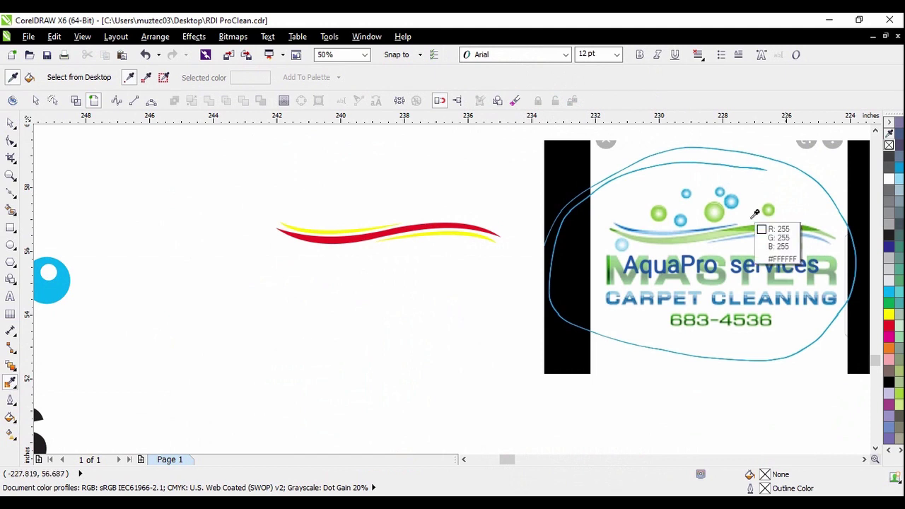
scroll(771, 198, up, 2)
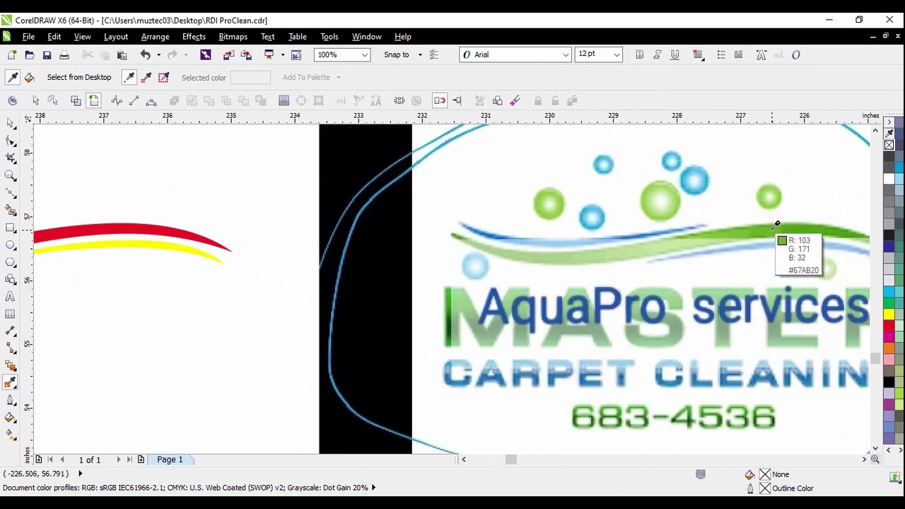
click(776, 225)
scroll(766, 228, down, 2)
scroll(379, 237, up, 2)
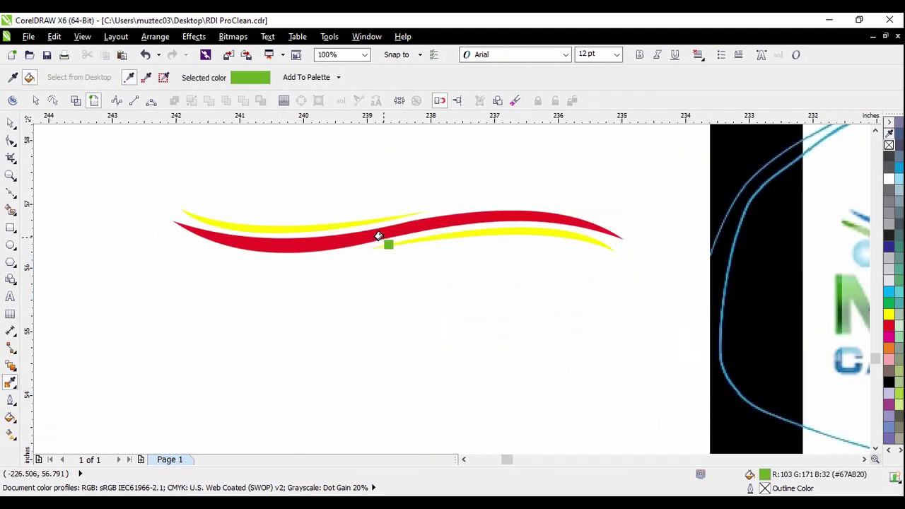
click(380, 235)
click(12, 123)
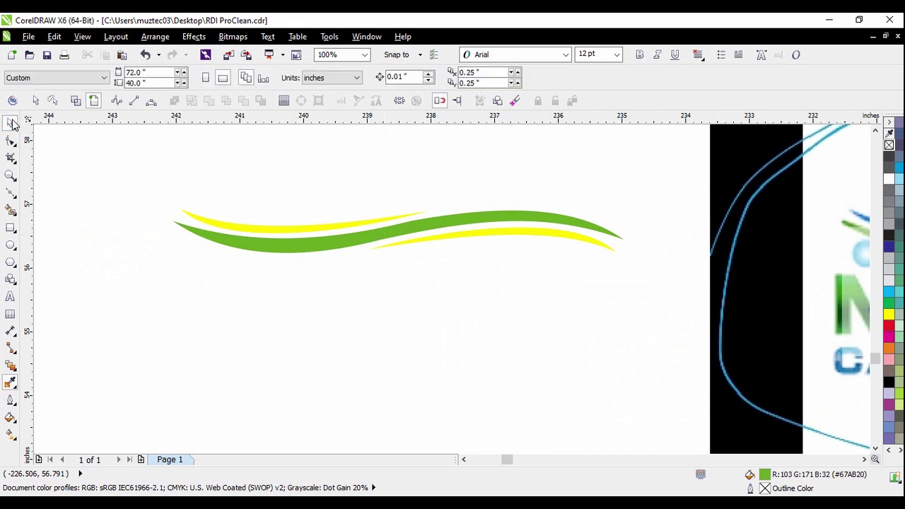
click(122, 275)
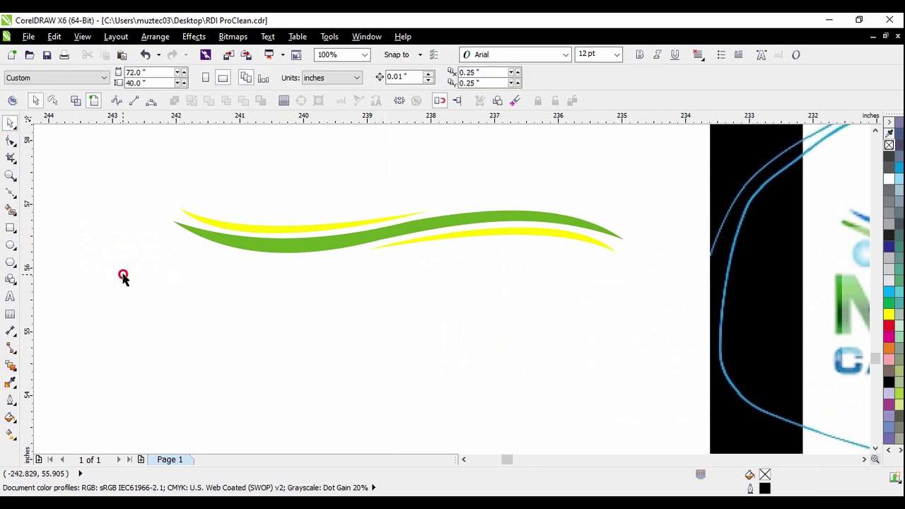
Sample blue #339BC2 from a logo bubble and fill both yellow swoosh bands with it
click(10, 382)
scroll(259, 323, down, 1)
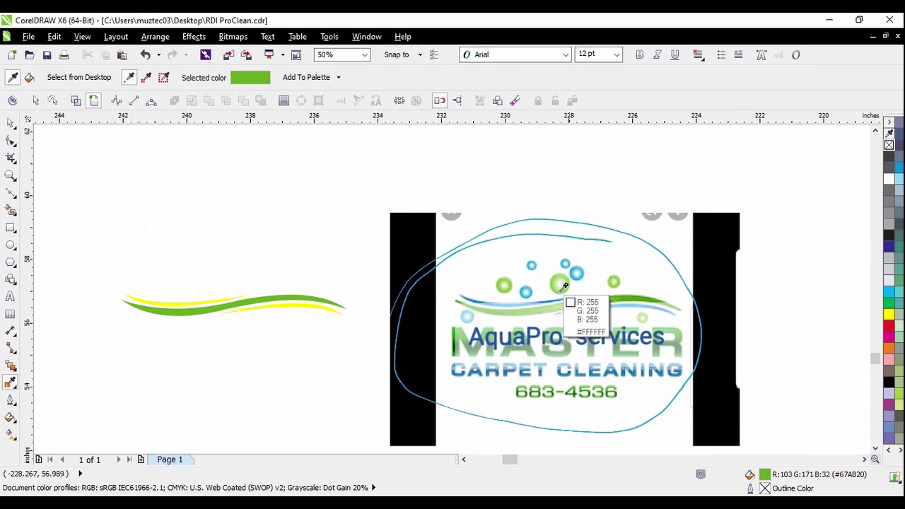
scroll(590, 269, up, 2)
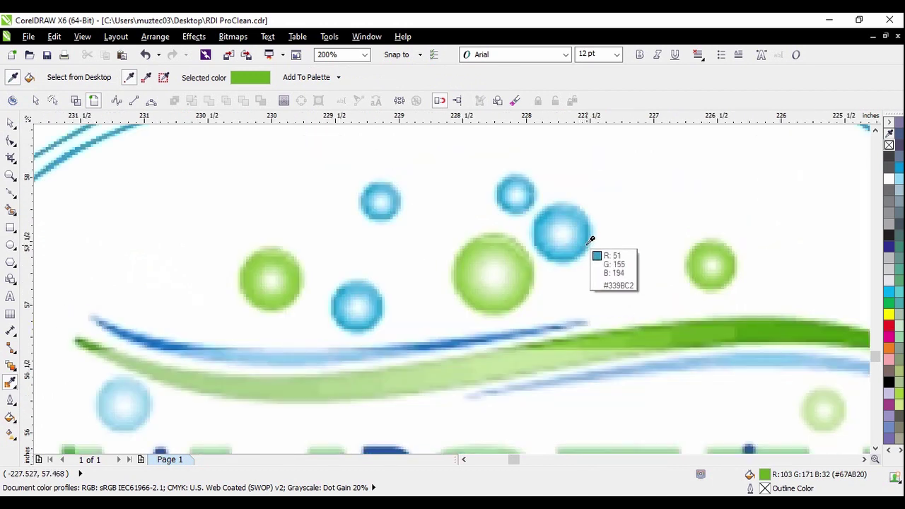
click(591, 240)
scroll(594, 244, down, 3)
scroll(427, 271, up, 3)
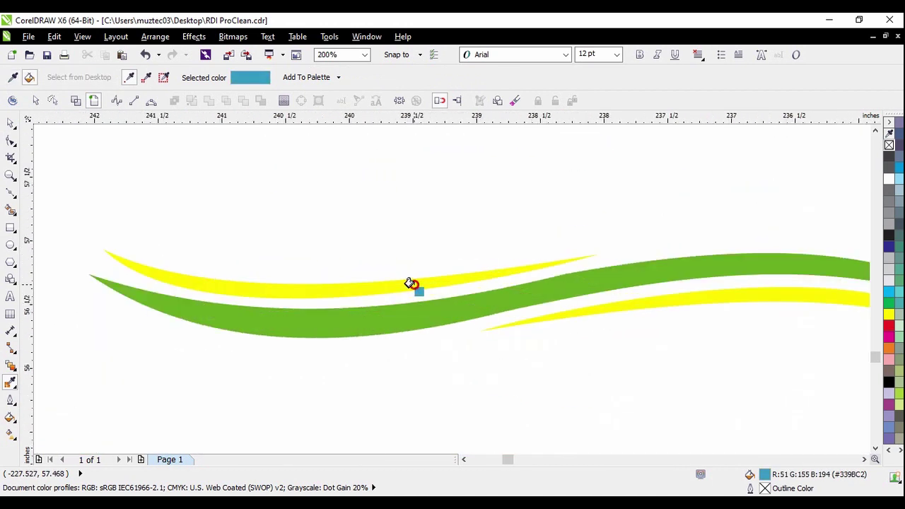
click(411, 285)
click(690, 300)
scroll(497, 283, down, 2)
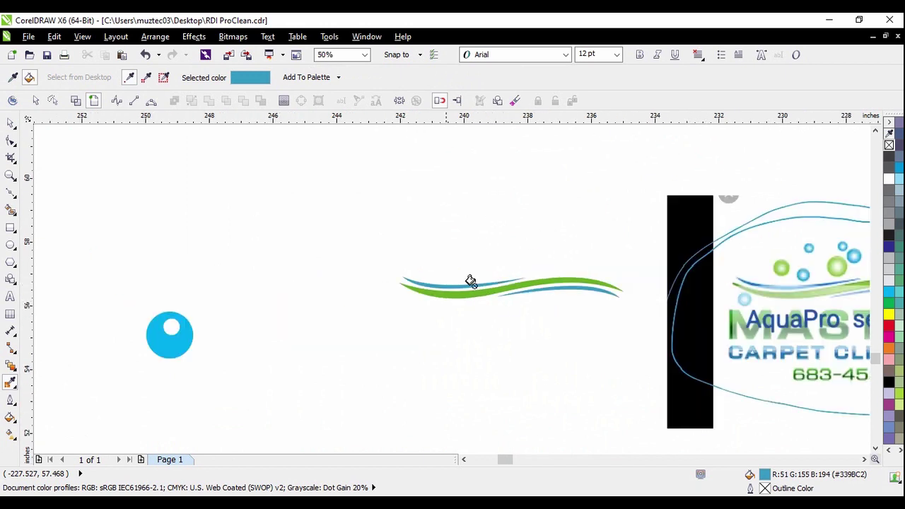
click(13, 123)
Move the AquaPro reference logo aside to the upper right
scroll(406, 233, down, 1)
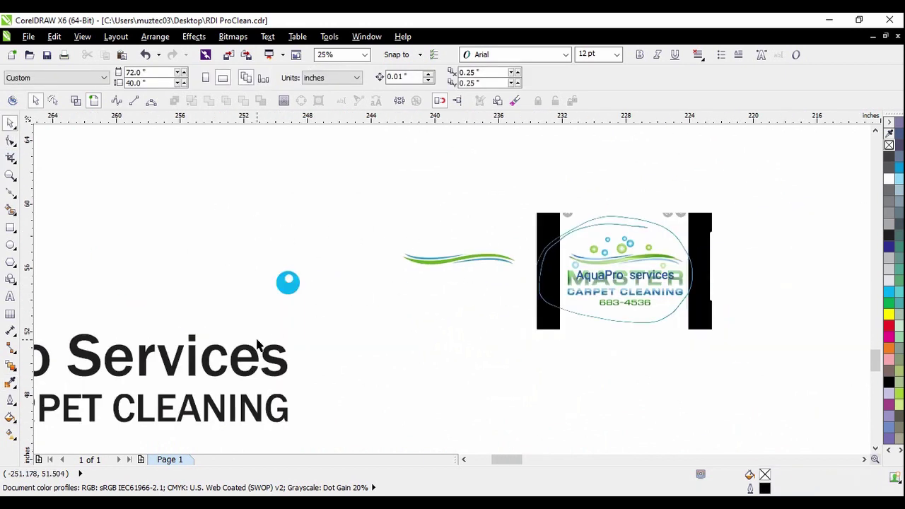
scroll(584, 241, down, 1)
drag(609, 254, 733, 196)
scroll(582, 172, down, 1)
drag(664, 180, 726, 165)
click(615, 224)
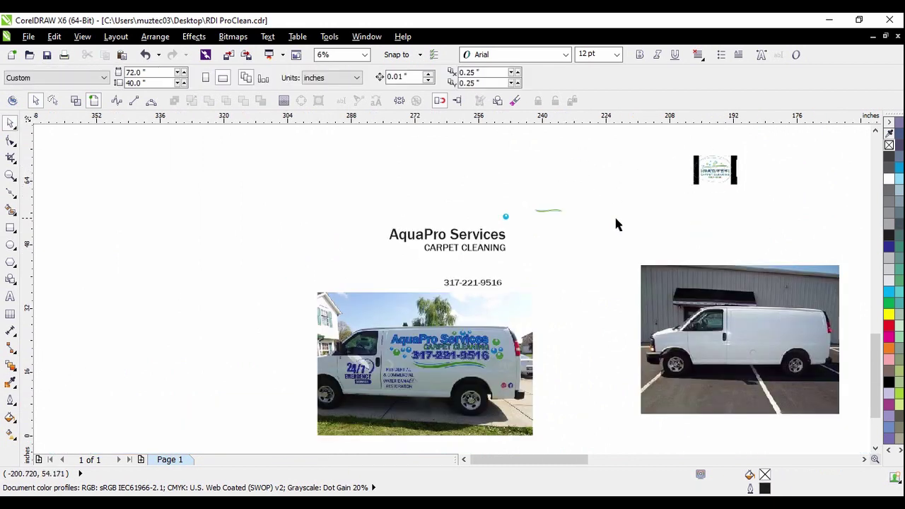
Enlarge the three-piece swoosh and place it beside the blue dot above AquaPro Services
scroll(553, 225, up, 1)
drag(491, 176, 661, 267)
drag(602, 203, 571, 322)
click(568, 259)
scroll(535, 240, down, 1)
scroll(481, 286, up, 1)
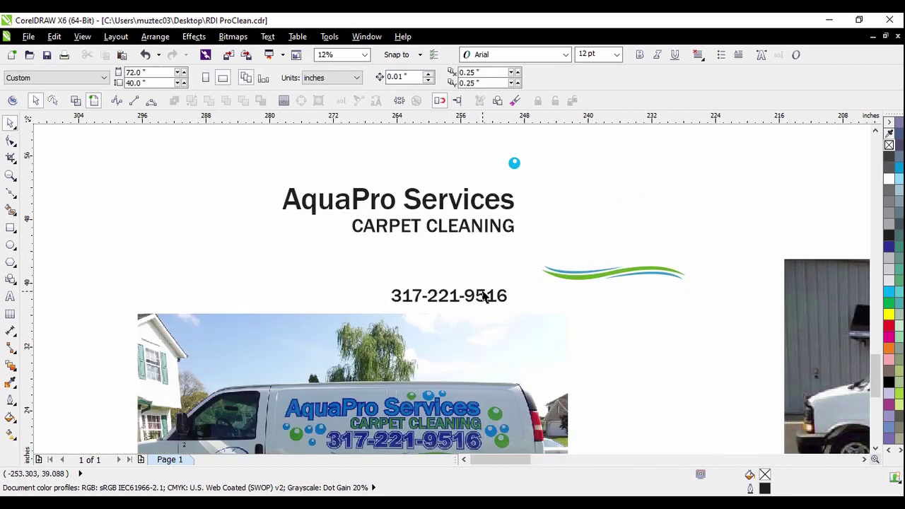
drag(523, 249, 723, 297)
drag(648, 269, 639, 168)
click(613, 209)
Undo the last change and select the 24/7 Emergency Services picture
scroll(612, 209, down, 1)
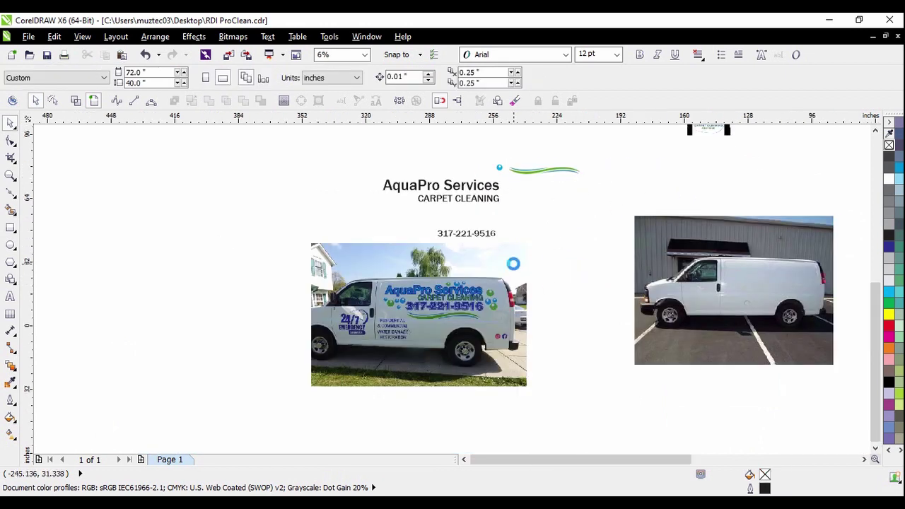
scroll(691, 308, down, 1)
scroll(737, 294, up, 1)
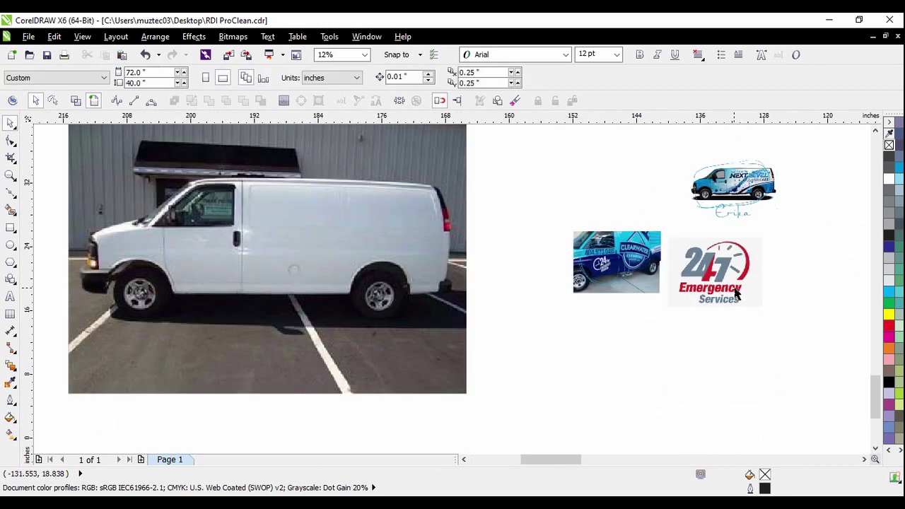
scroll(739, 279, up, 1)
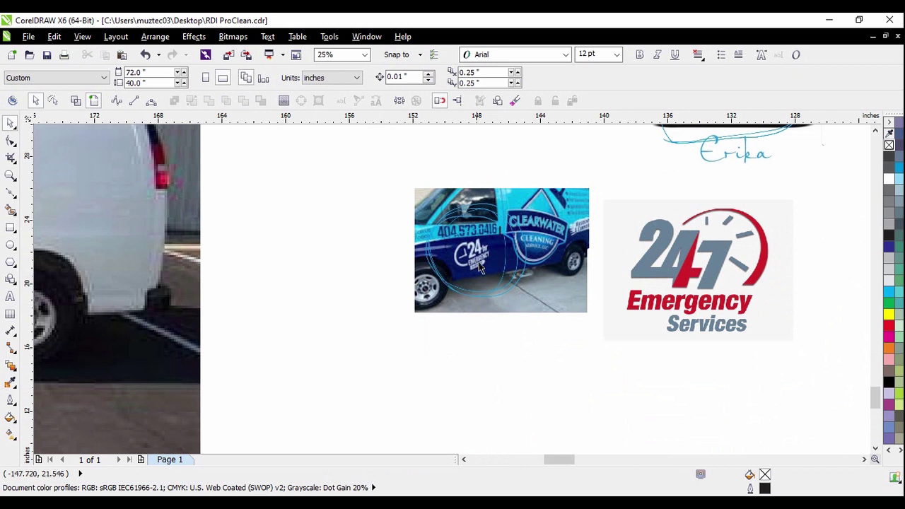
scroll(480, 267, down, 1)
key(ctrl+z)
click(475, 277)
scroll(621, 276, up, 2)
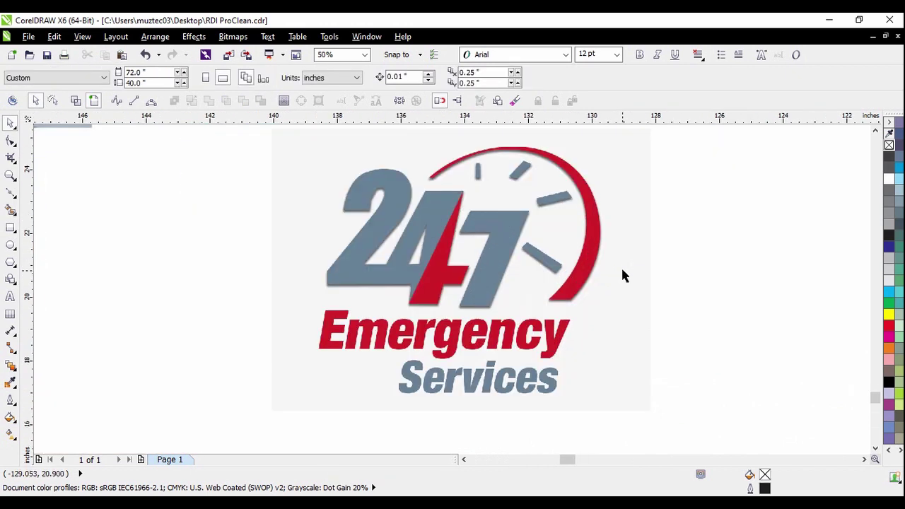
scroll(571, 274, down, 1)
click(572, 277)
scroll(553, 263, up, 1)
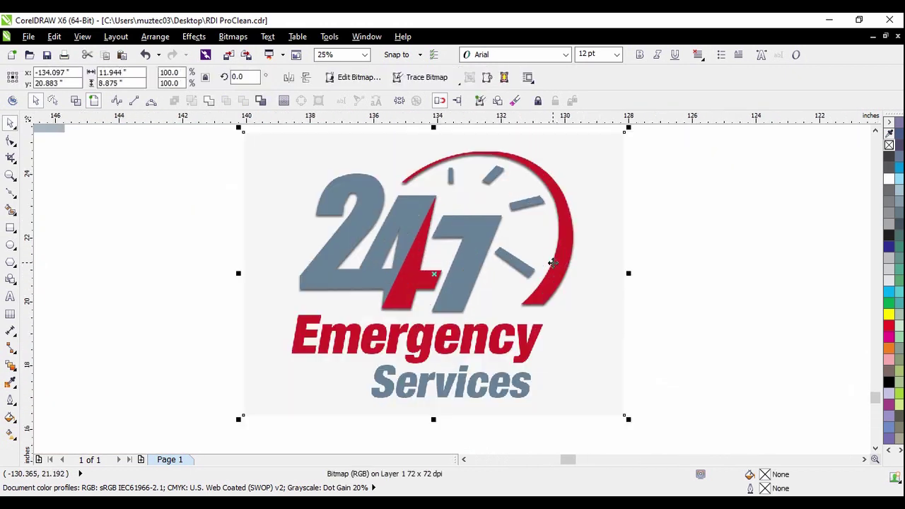
Start a clipart-style Outline Trace of the 24/7 logo bitmap in PowerTRACE
click(658, 295)
click(603, 298)
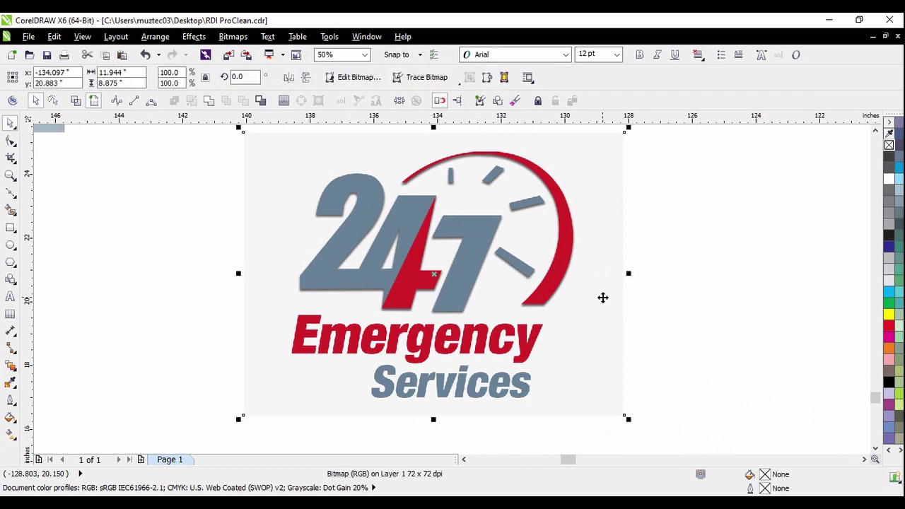
click(237, 39)
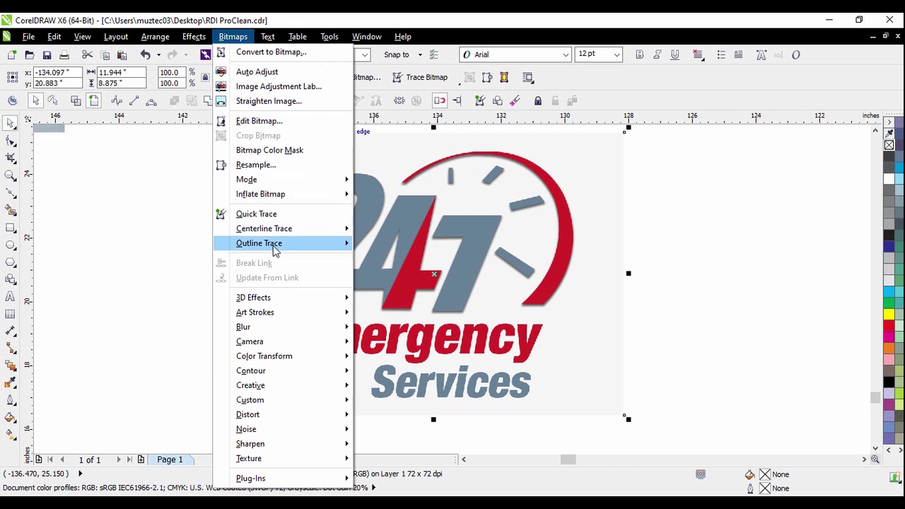
mouse_move(277, 250)
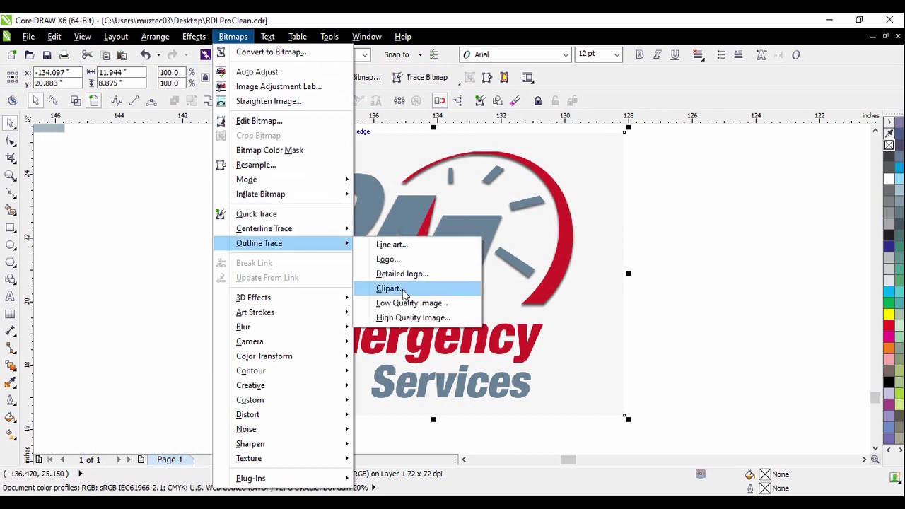
click(404, 292)
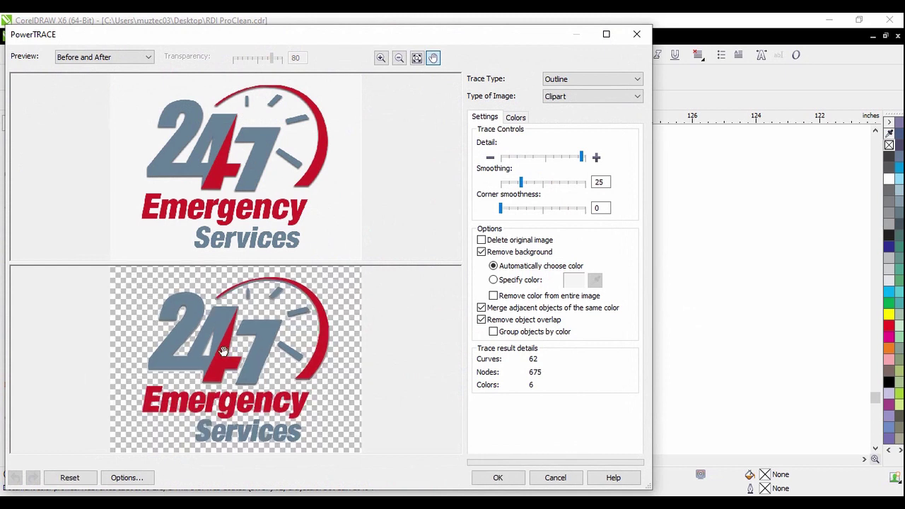
Zoom and pan the Before and After preview to inspect the traced clock arc
scroll(233, 353, up, 5)
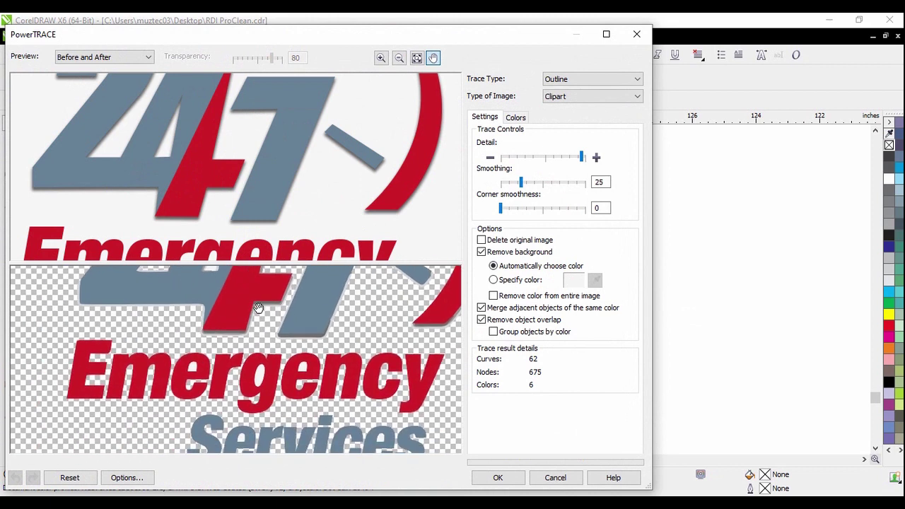
scroll(250, 420, up, 2)
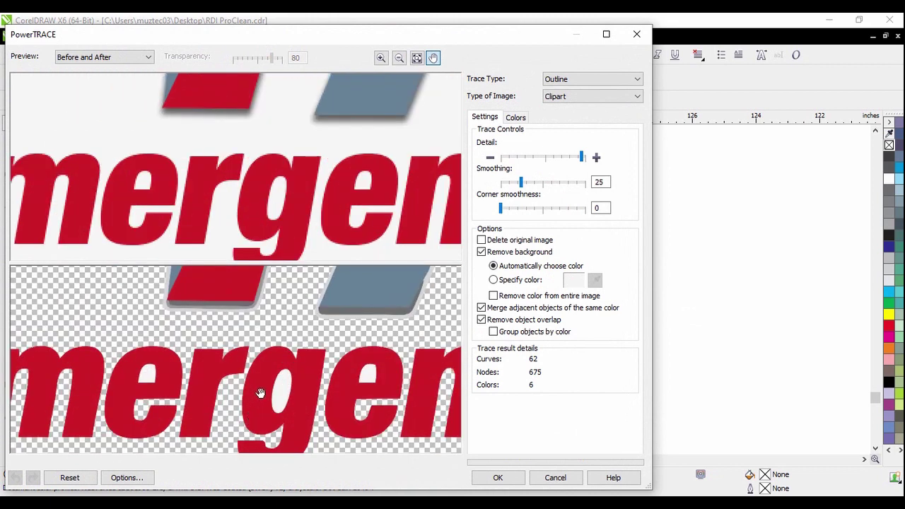
scroll(257, 390, down, 4)
scroll(234, 417, up, 4)
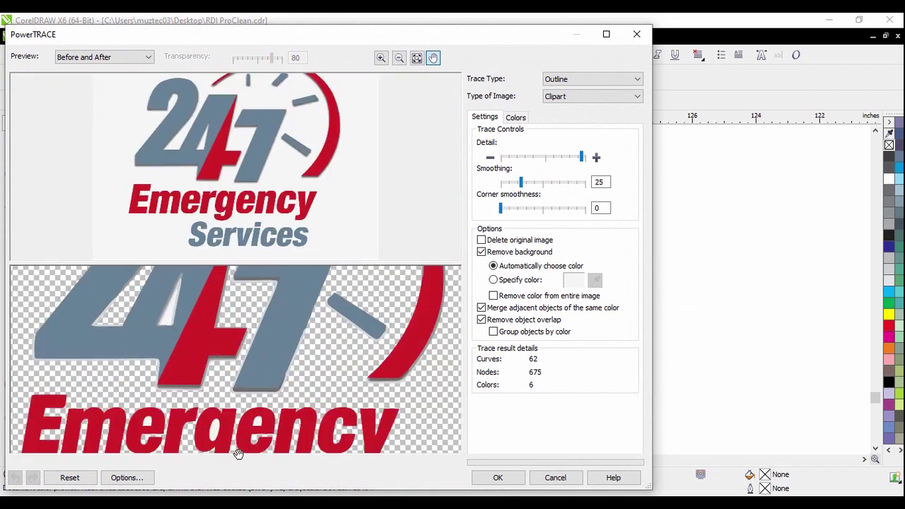
scroll(234, 417, down, 5)
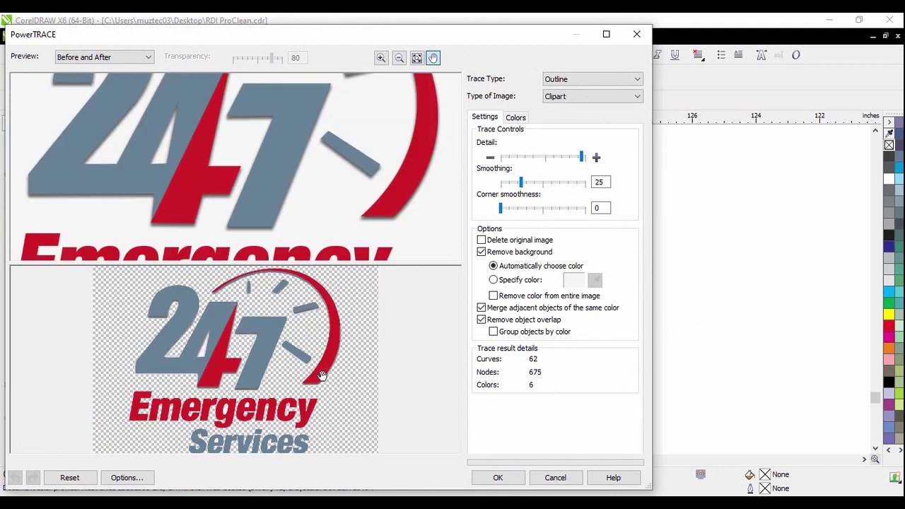
scroll(226, 293, up, 4)
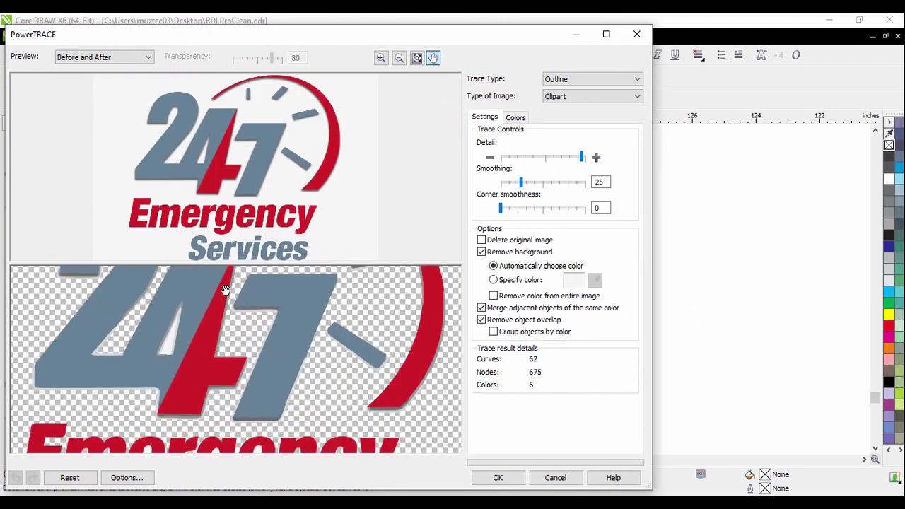
scroll(330, 317, up, 2)
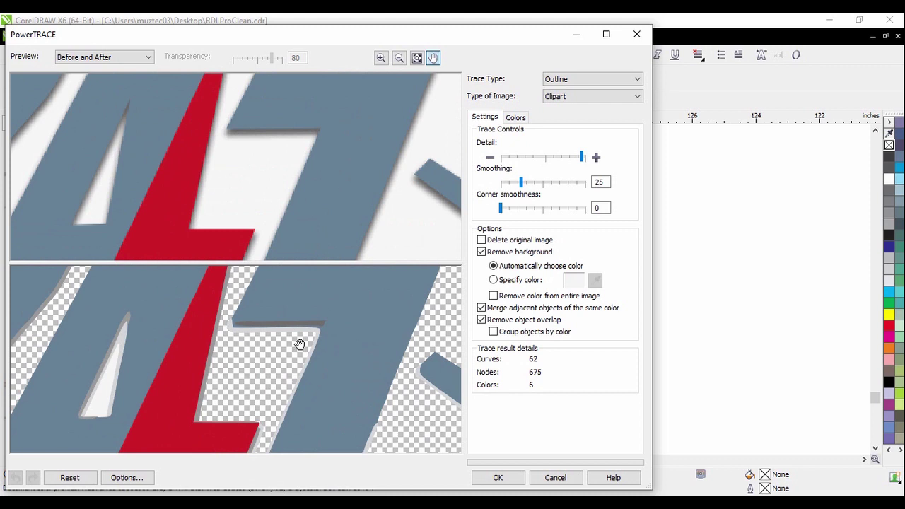
scroll(349, 320, up, 3)
scroll(293, 347, down, 8)
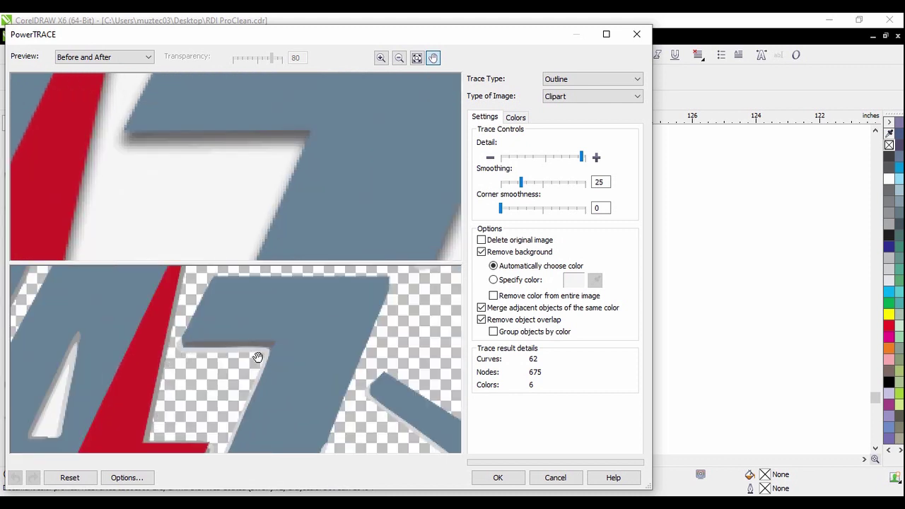
scroll(233, 299, up, 3)
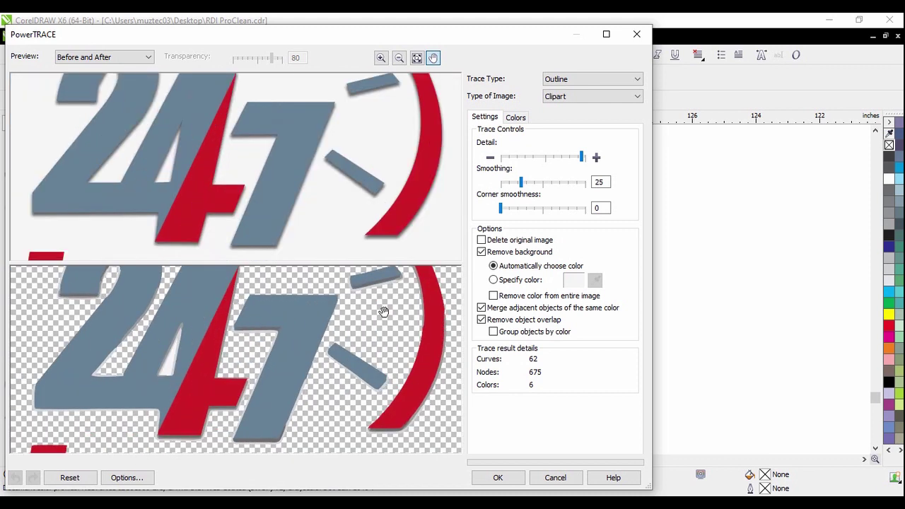
drag(236, 309, 347, 371)
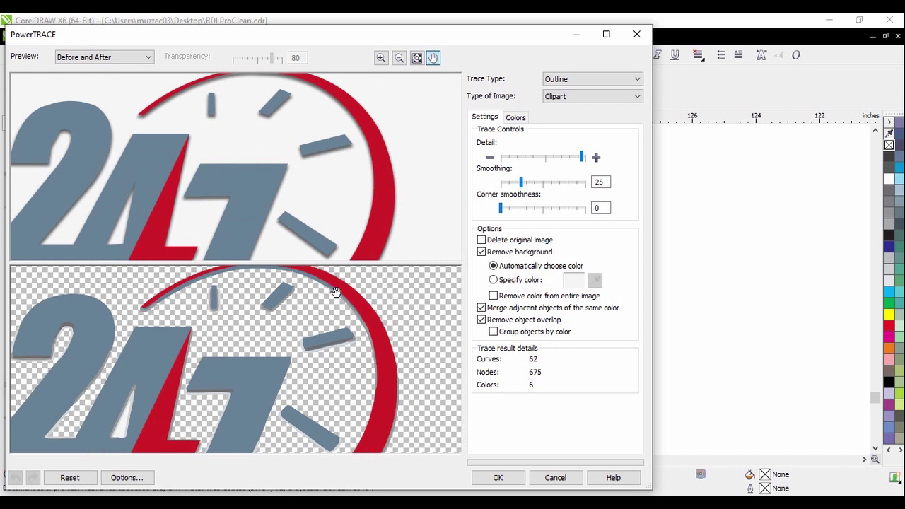
drag(333, 334, 336, 340)
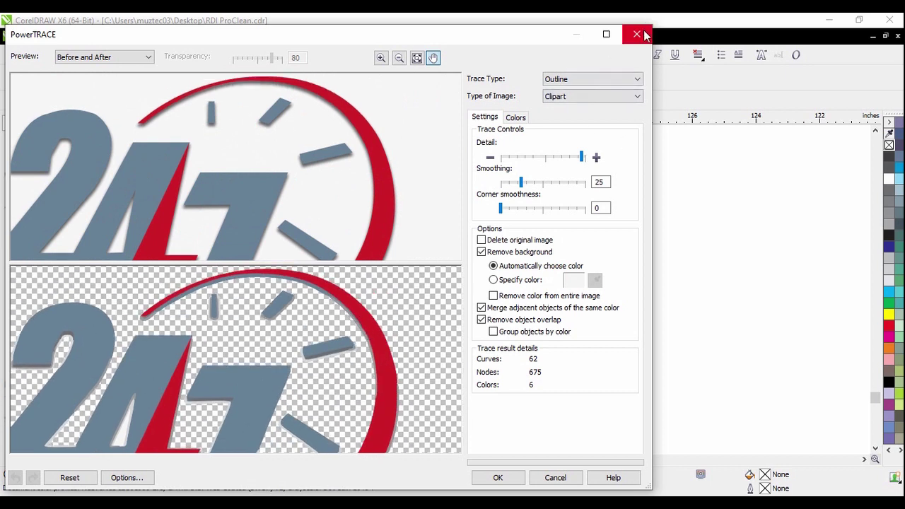
Close PowerTRACE without tracing and zoom in on the 24/7 logo
click(637, 35)
scroll(529, 157, down, 1)
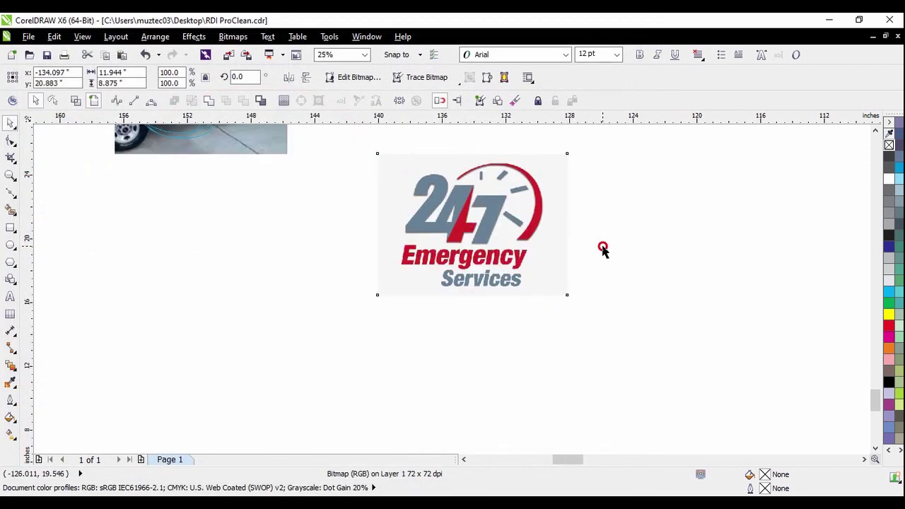
scroll(543, 203, up, 1)
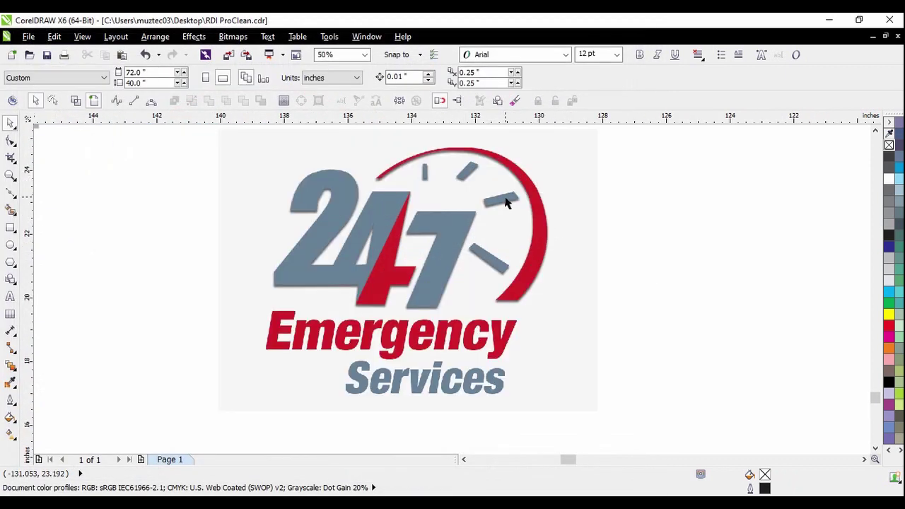
scroll(531, 272, up, 1)
scroll(529, 297, down, 1)
scroll(489, 318, up, 1)
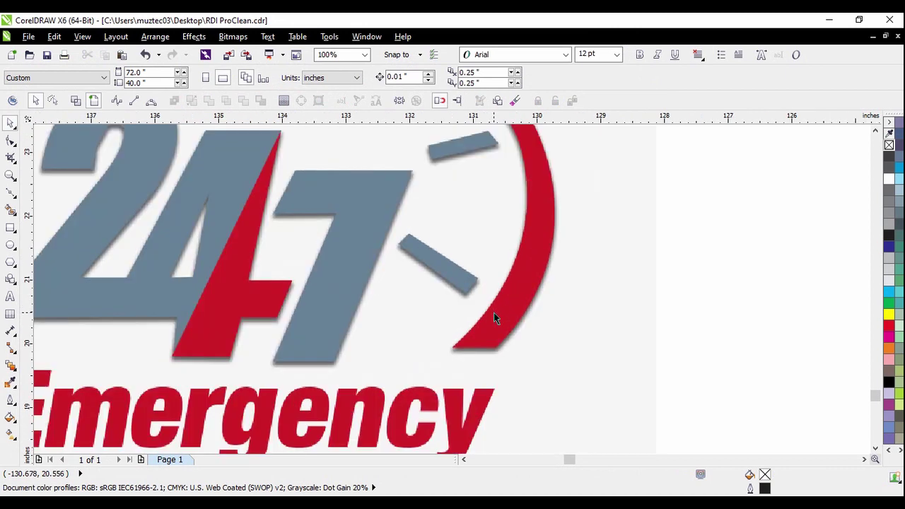
scroll(495, 338, down, 1)
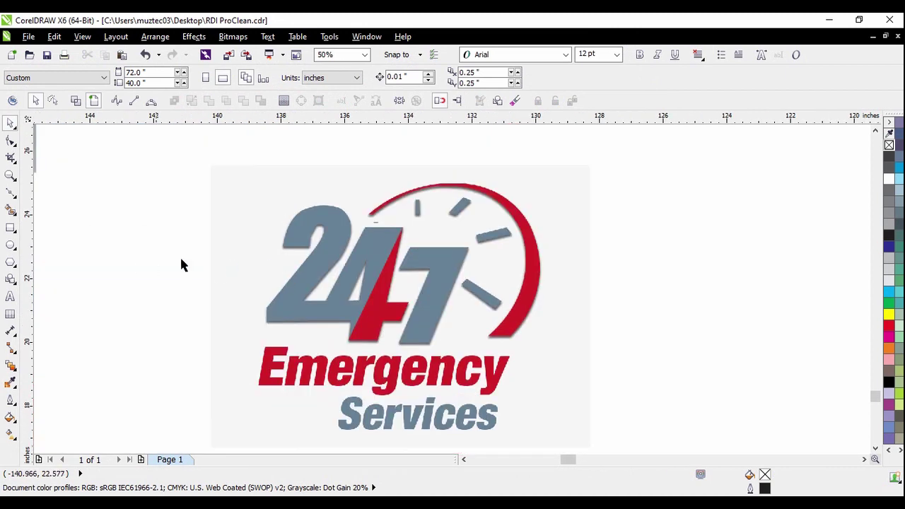
Choose the Bézier tool from the curve flyout
click(10, 194)
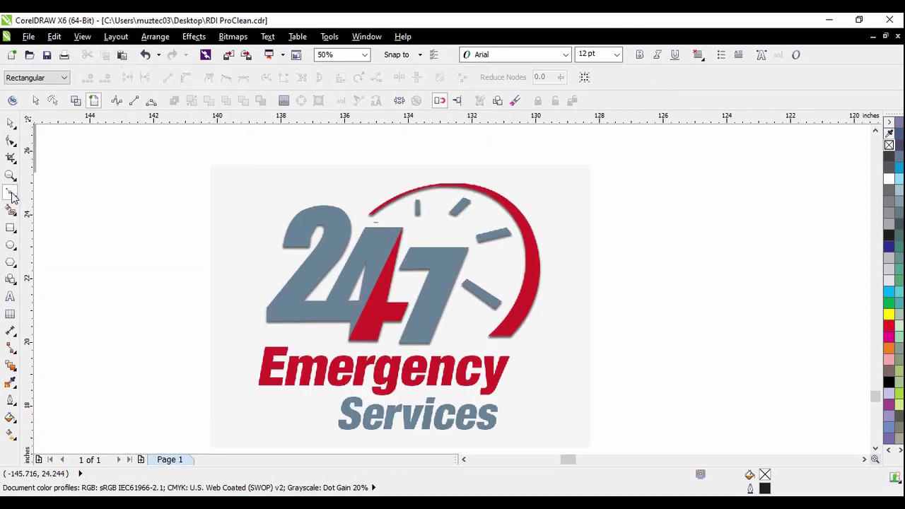
click(14, 198)
click(14, 198)
click(53, 220)
Clear the stray short curve above the 4 and reselect the Bézier tool
scroll(333, 261, up, 3)
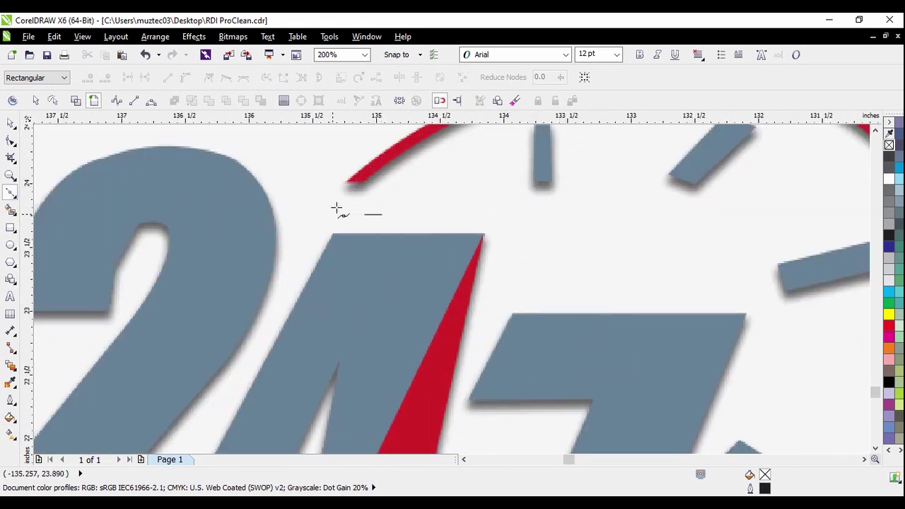
click(12, 125)
click(373, 221)
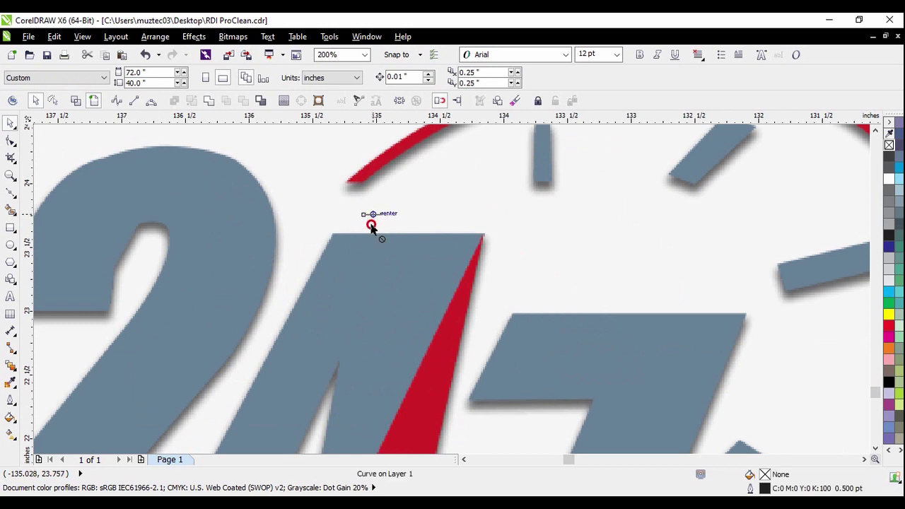
key(Escape)
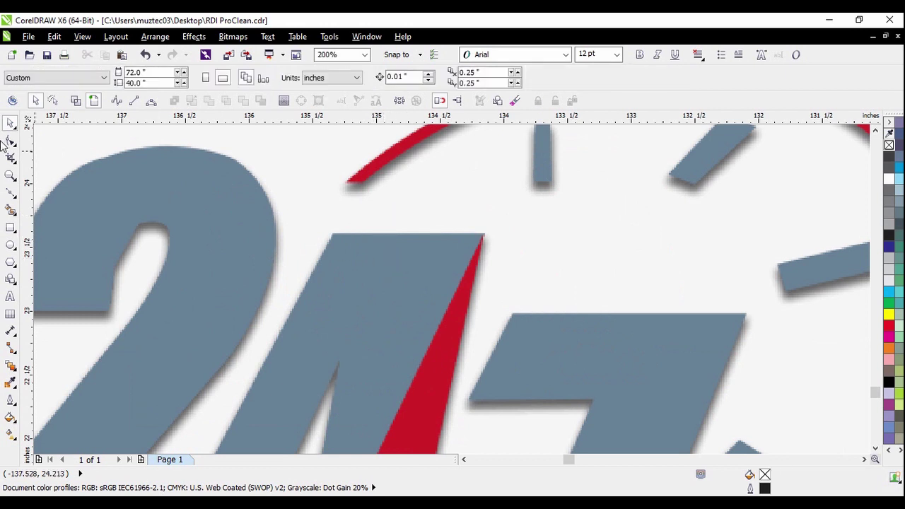
click(11, 193)
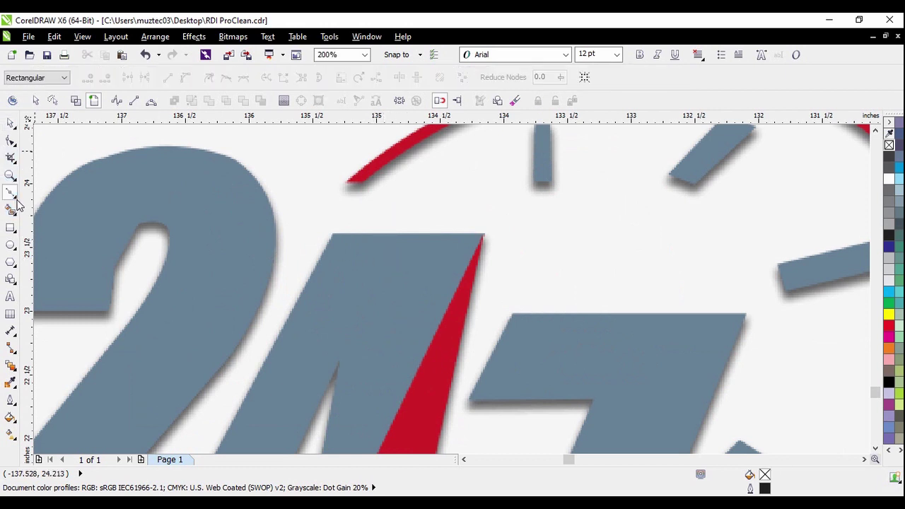
click(35, 220)
Place Bézier nodes at the red arc's left tip, its top, and down its right side
scroll(367, 201, up, 1)
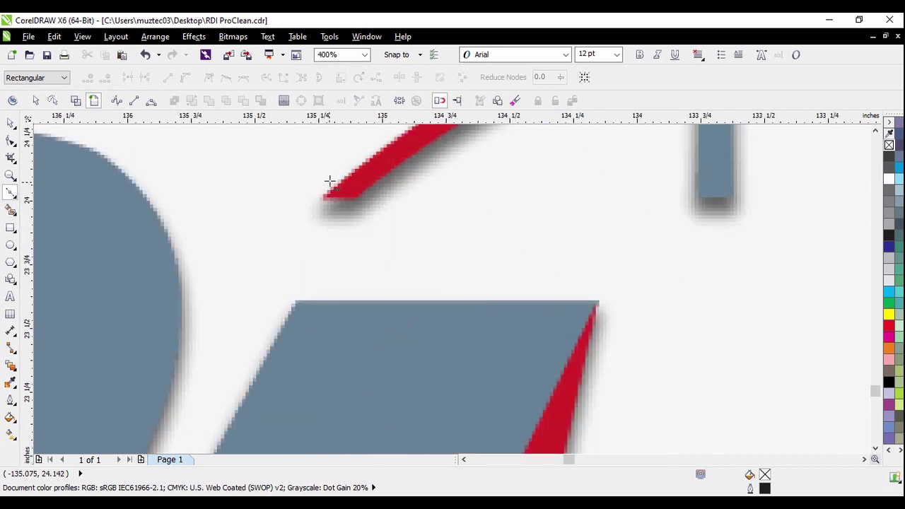
click(320, 199)
scroll(308, 219, down, 3)
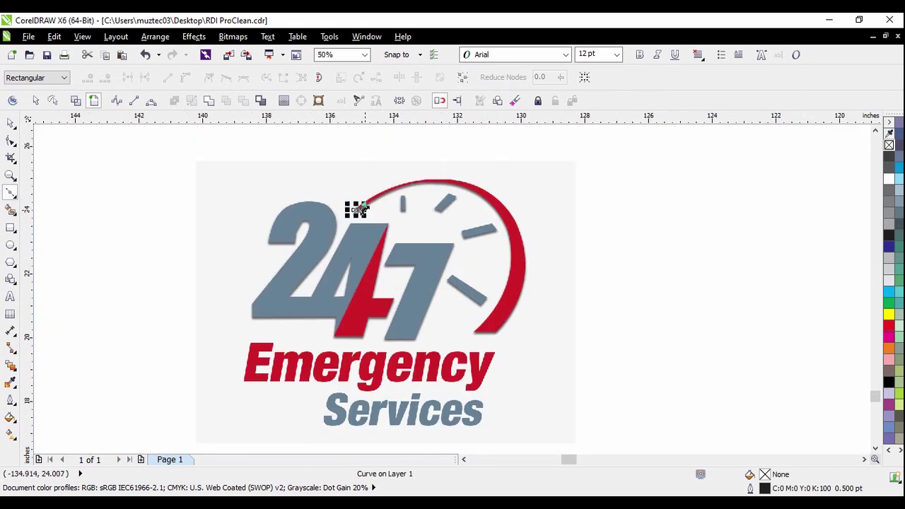
scroll(431, 176, up, 1)
scroll(434, 186, up, 1)
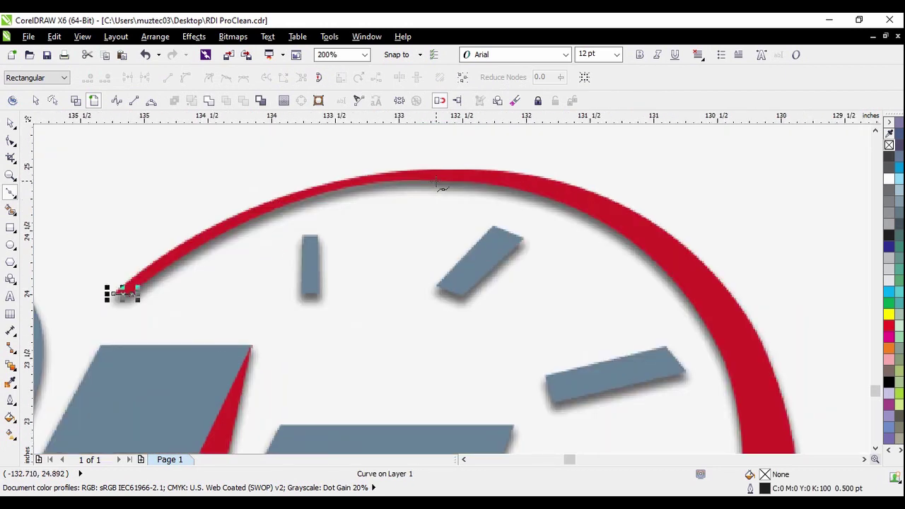
click(438, 183)
scroll(437, 183, down, 1)
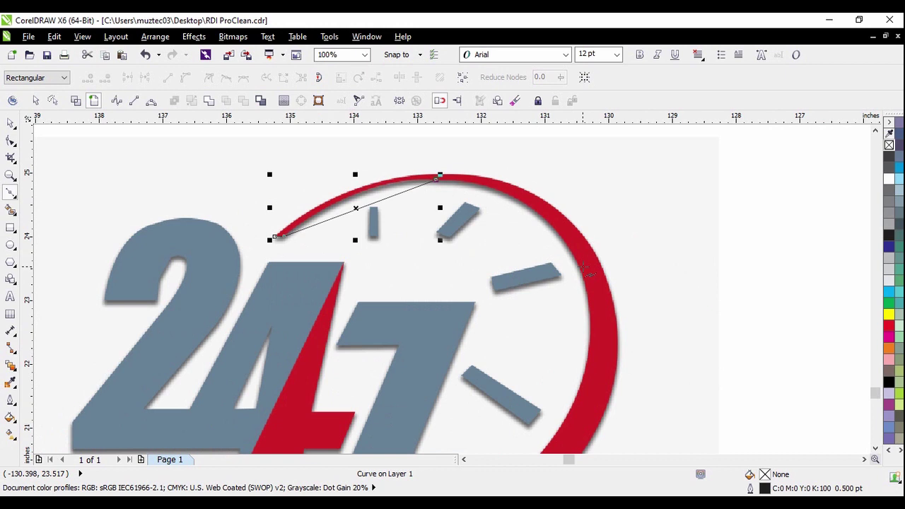
scroll(581, 269, up, 2)
click(585, 274)
scroll(583, 276, down, 3)
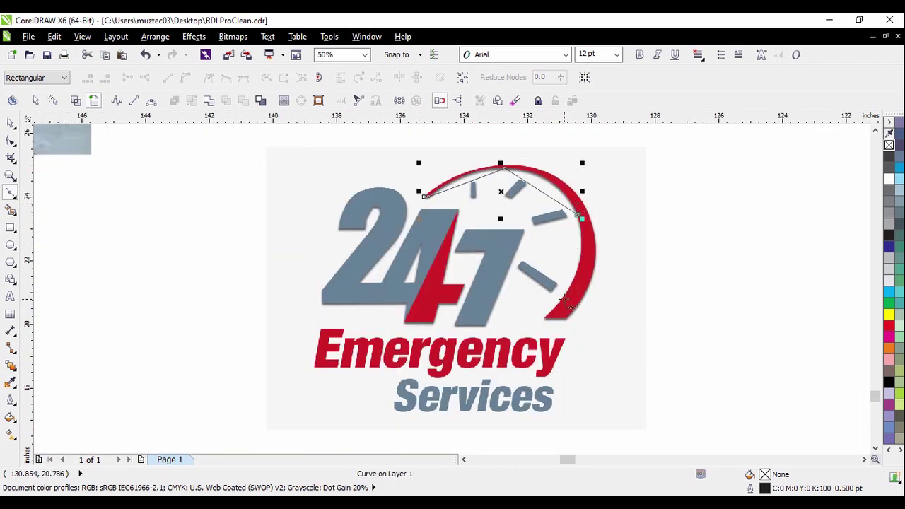
scroll(559, 304, up, 2)
scroll(517, 329, up, 1)
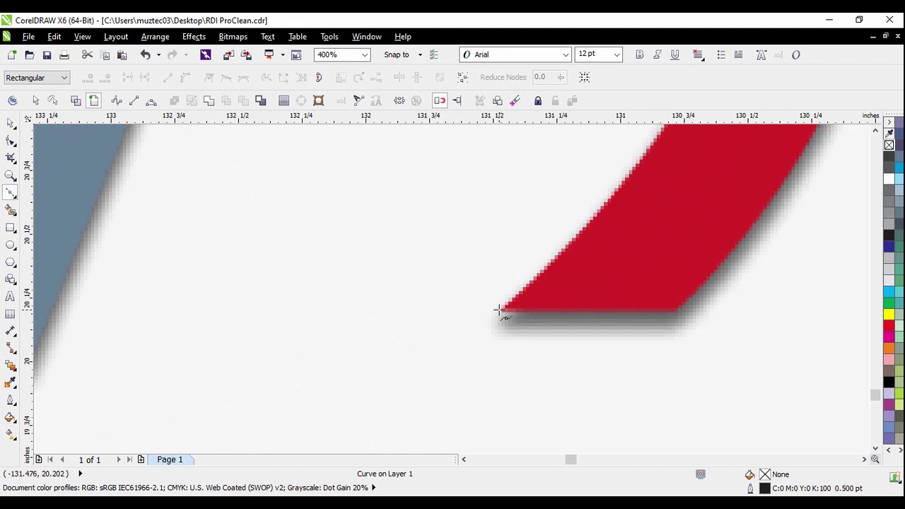
Add a node at the arc's bottom corner and close the outline at the start node
click(500, 312)
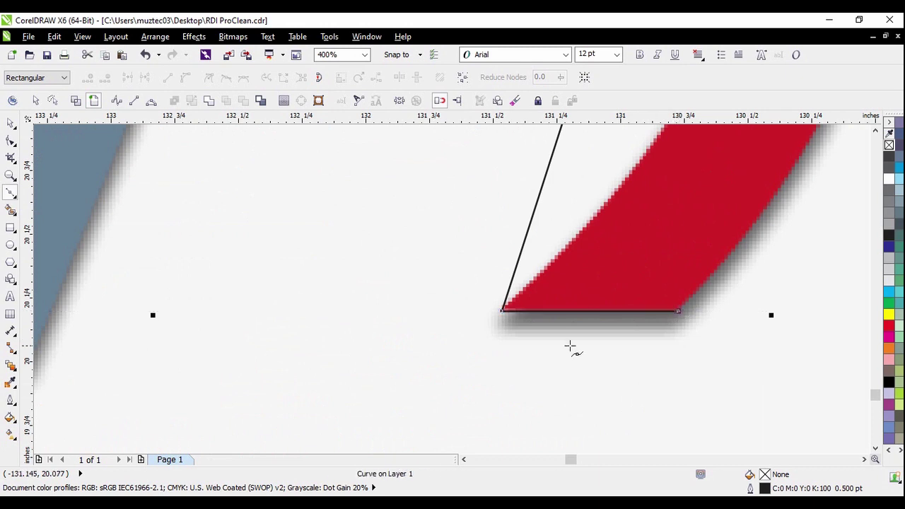
scroll(572, 347, down, 2)
scroll(608, 252, up, 1)
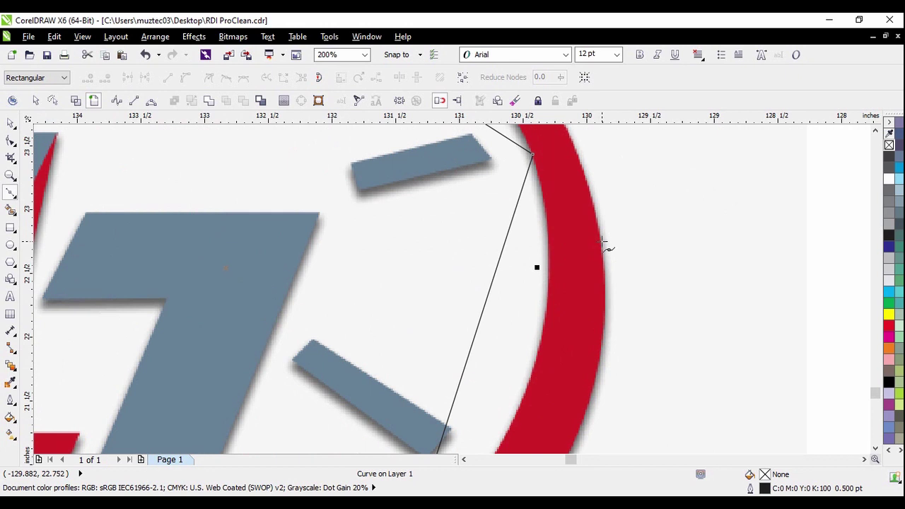
scroll(605, 244, down, 2)
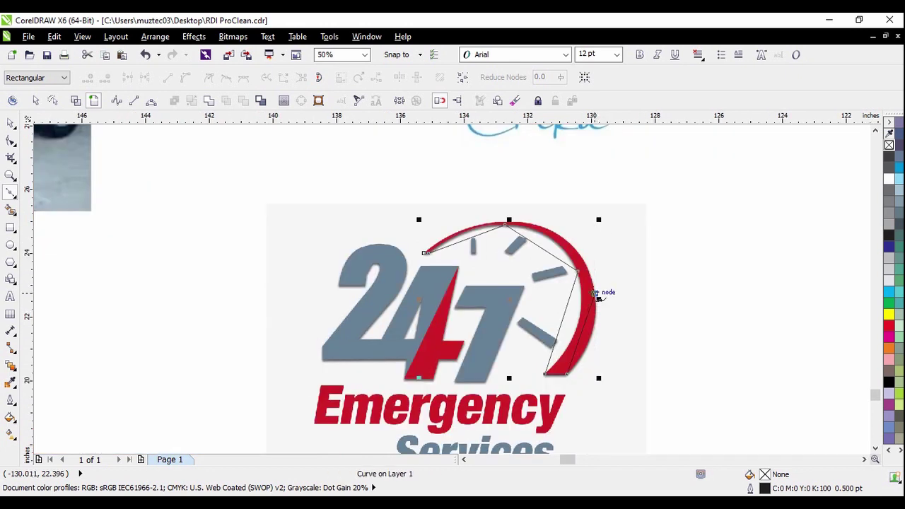
scroll(558, 222, up, 2)
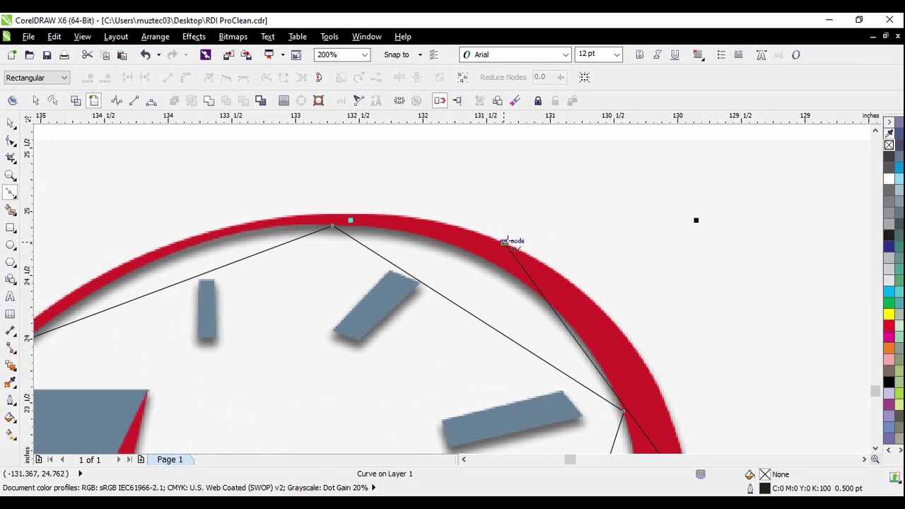
scroll(511, 241, down, 2)
scroll(345, 250, up, 2)
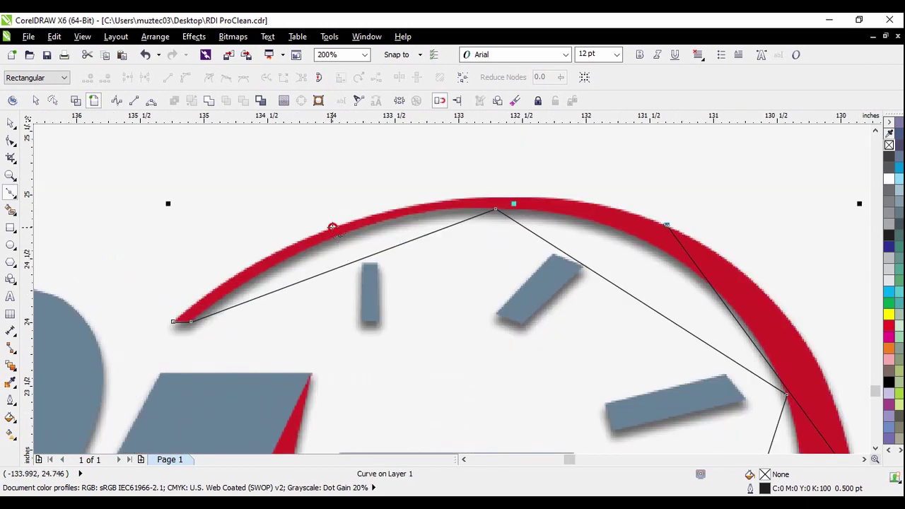
scroll(174, 329, up, 2)
click(176, 275)
scroll(348, 295, down, 1)
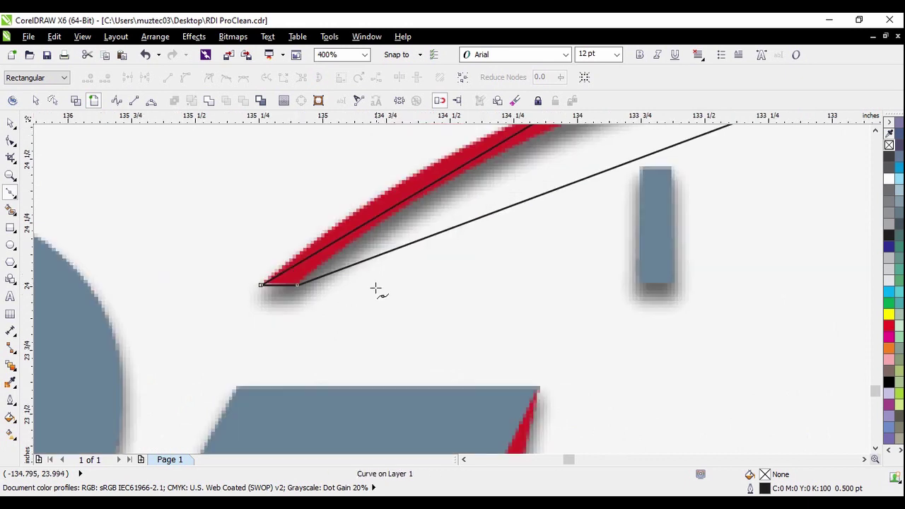
click(10, 142)
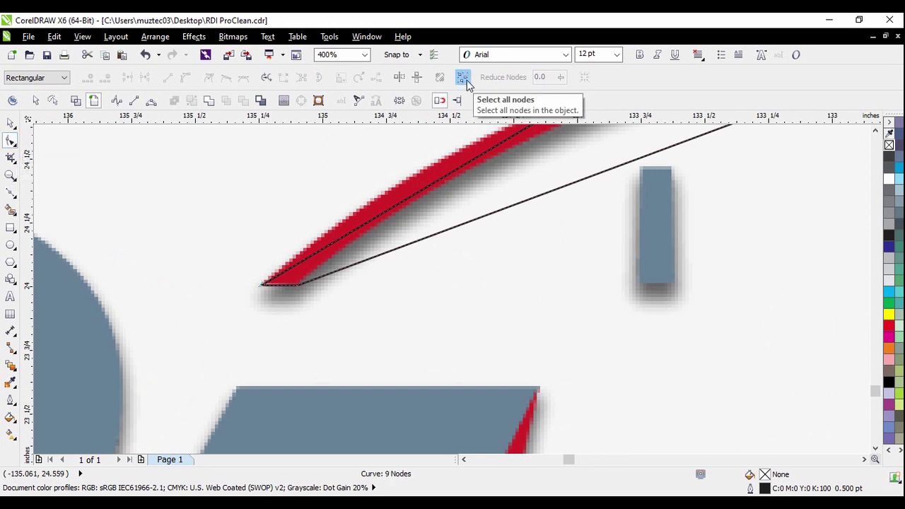
Convert the outline to curves, undo trial bends of its top segment, and select the whole curve
scroll(335, 283, down, 2)
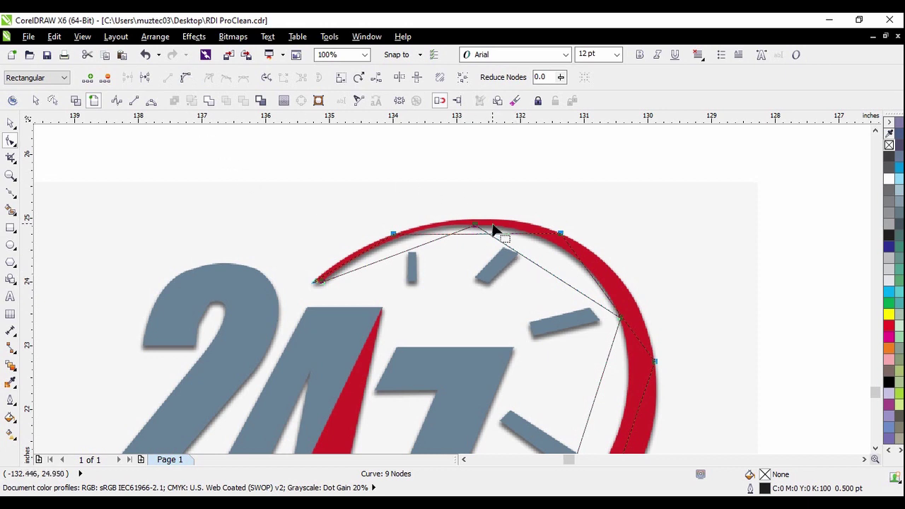
scroll(495, 233, up, 1)
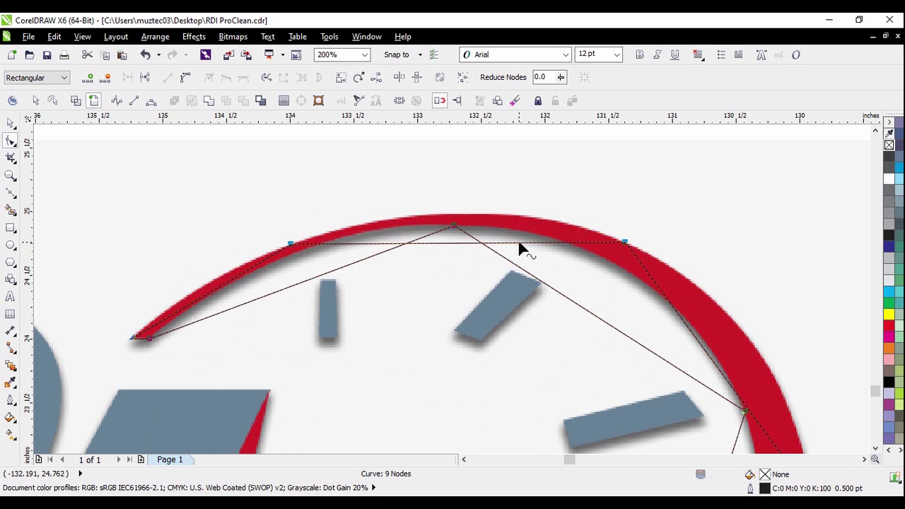
drag(481, 249, 476, 209)
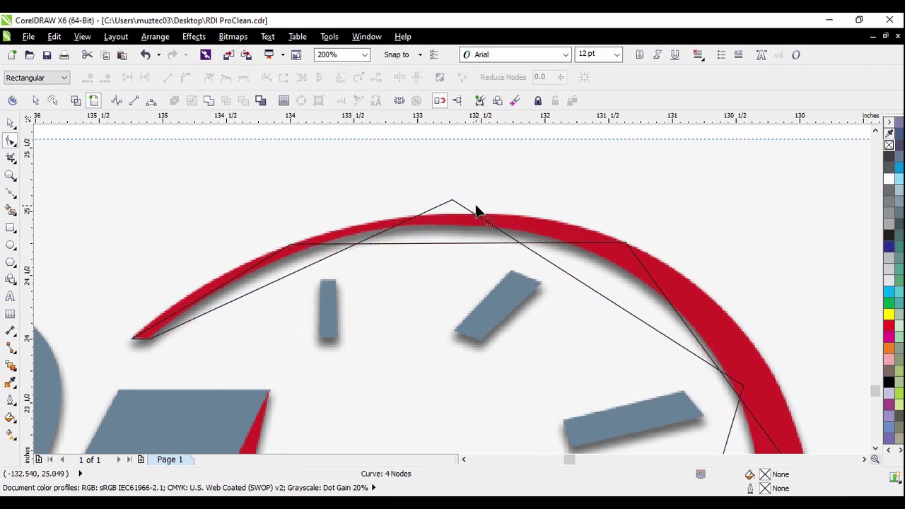
key(ctrl+z)
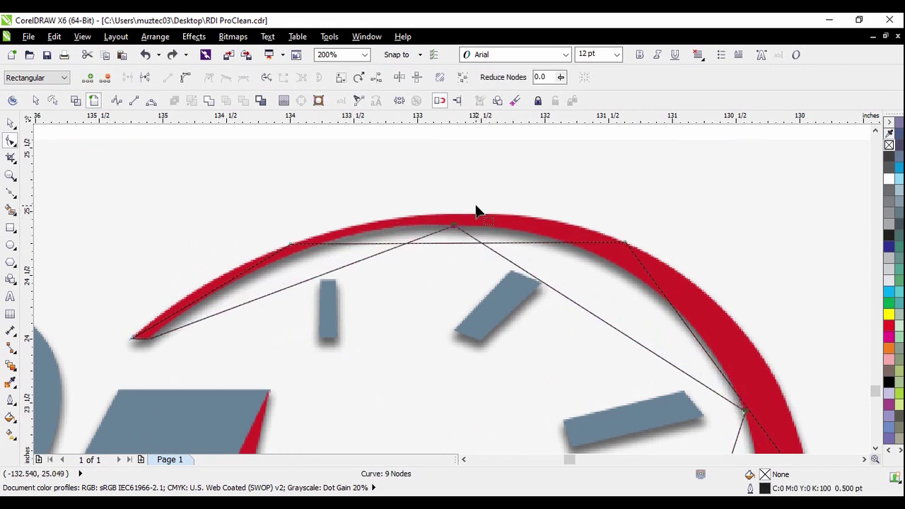
click(186, 80)
drag(462, 249, 465, 234)
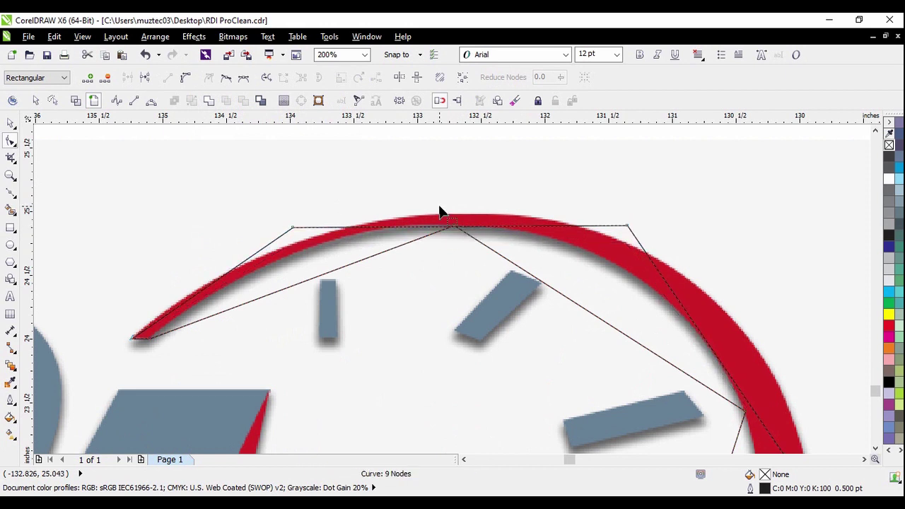
key(ctrl+z)
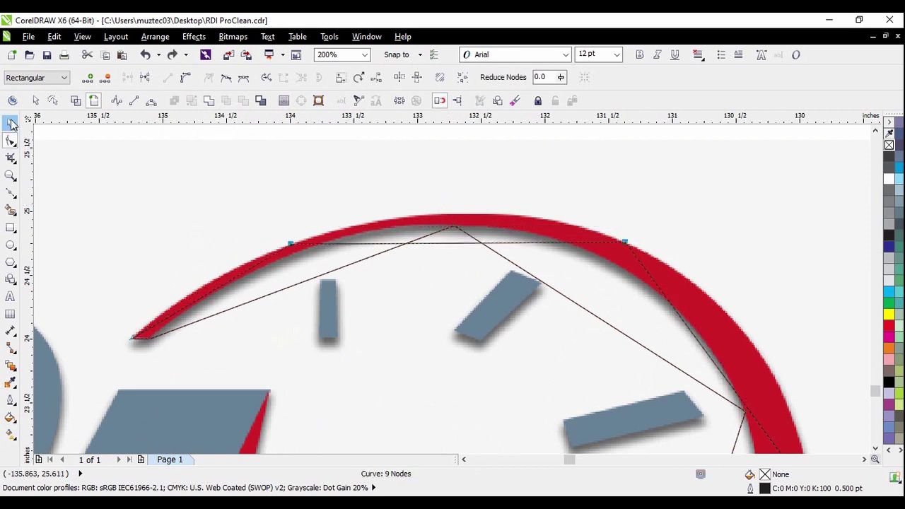
click(10, 123)
Convert the outline's top segment to a curve and bend the top segments onto the red arc
click(10, 141)
click(186, 78)
drag(462, 246, 463, 216)
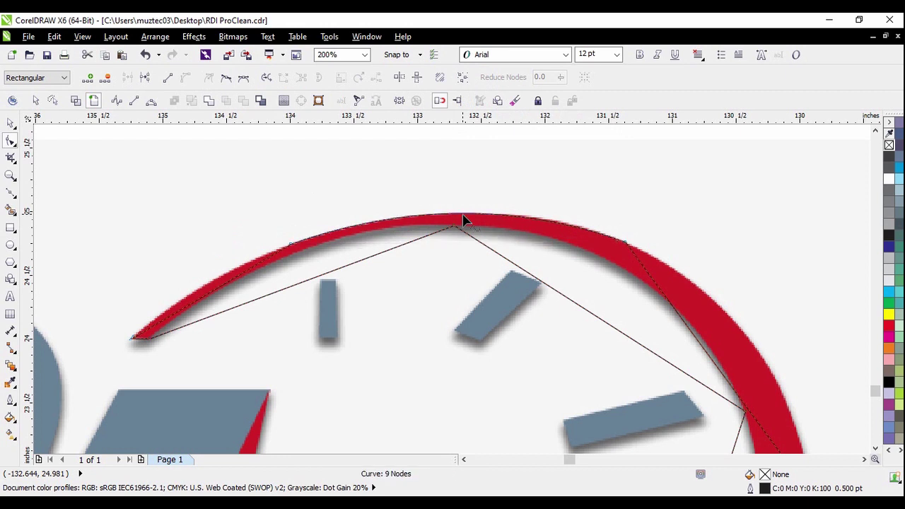
scroll(463, 221, up, 1)
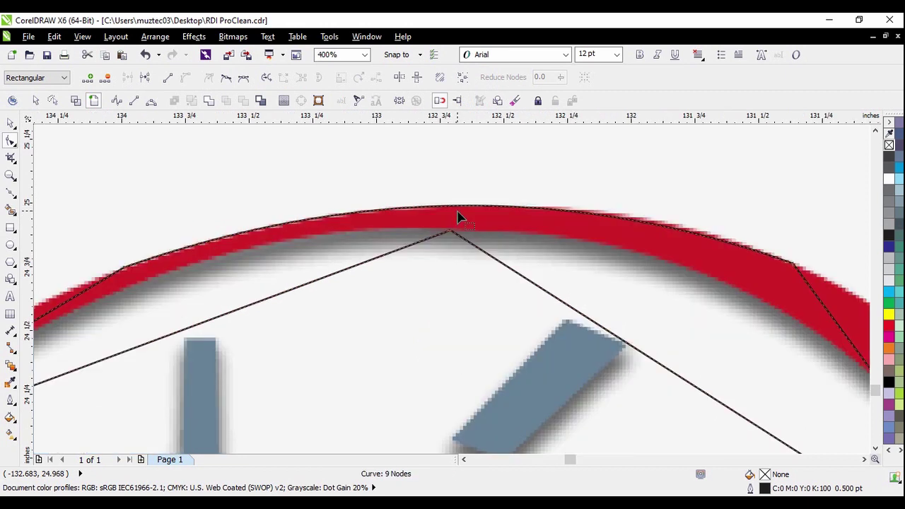
scroll(285, 323, down, 1)
scroll(150, 333, up, 1)
drag(152, 332, 146, 318)
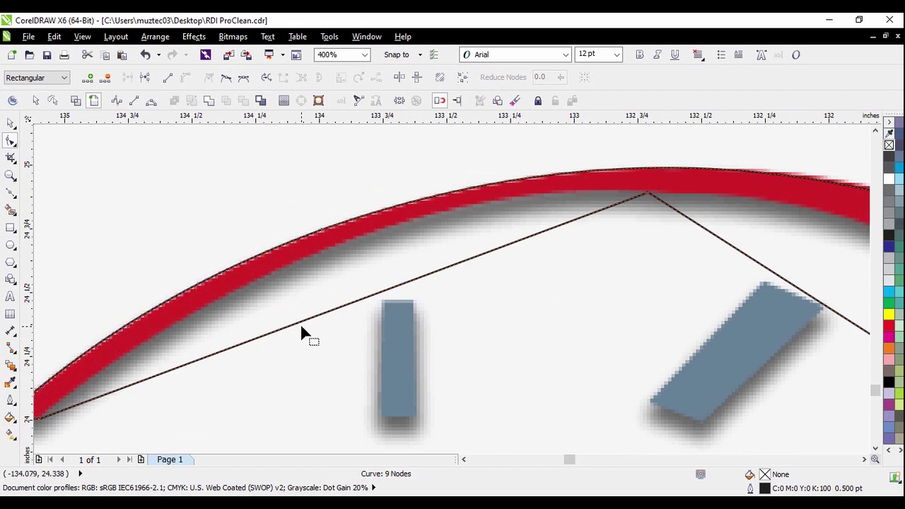
scroll(300, 334, down, 1)
drag(300, 318, 308, 291)
scroll(495, 292, down, 3)
scroll(457, 257, up, 3)
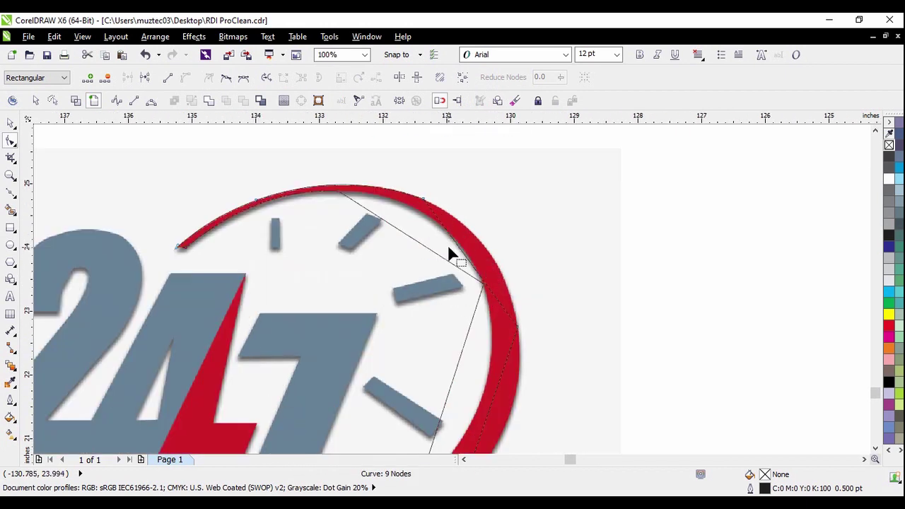
Pull the right-side, outer and inner segments onto the red arc's edges
drag(467, 262, 502, 239)
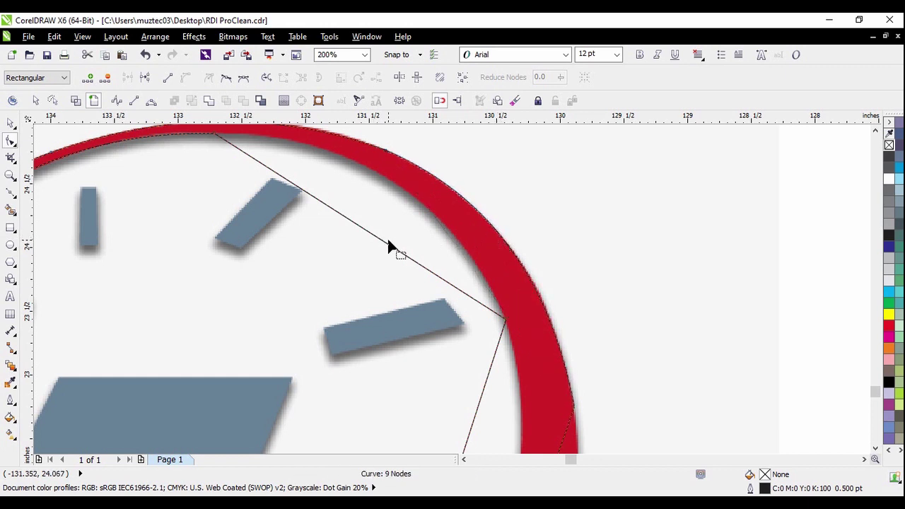
drag(391, 251, 386, 188)
scroll(382, 198, down, 1)
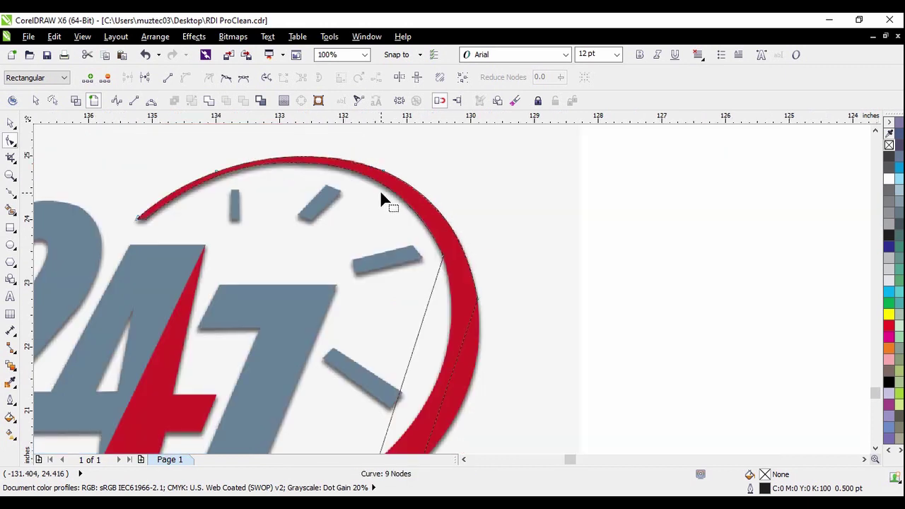
scroll(384, 287, up, 2)
scroll(418, 339, down, 2)
scroll(409, 323, up, 1)
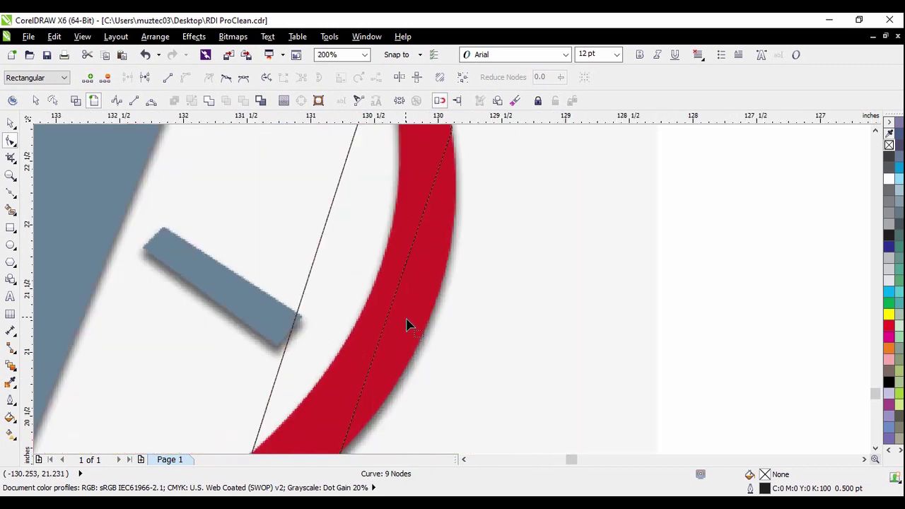
drag(396, 302, 436, 309)
scroll(344, 269, down, 1)
drag(328, 255, 360, 270)
scroll(385, 300, down, 1)
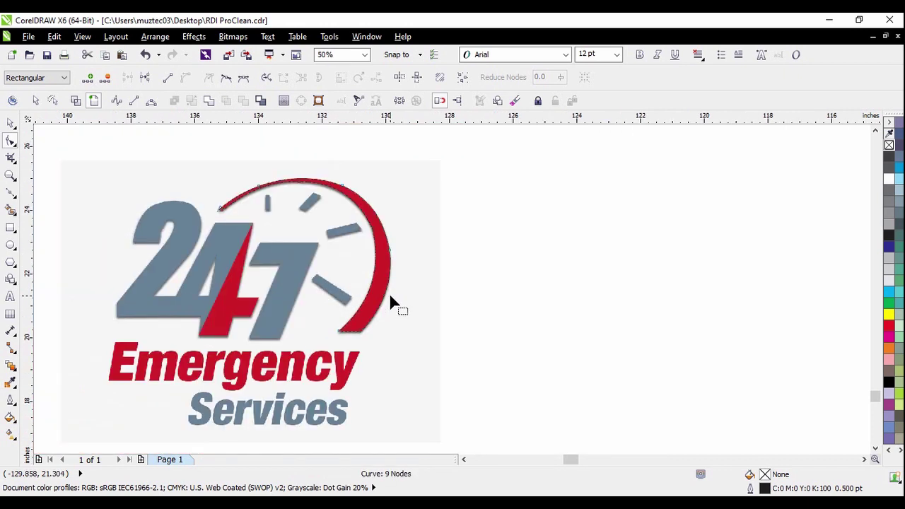
scroll(366, 255, up, 2)
scroll(342, 295, up, 2)
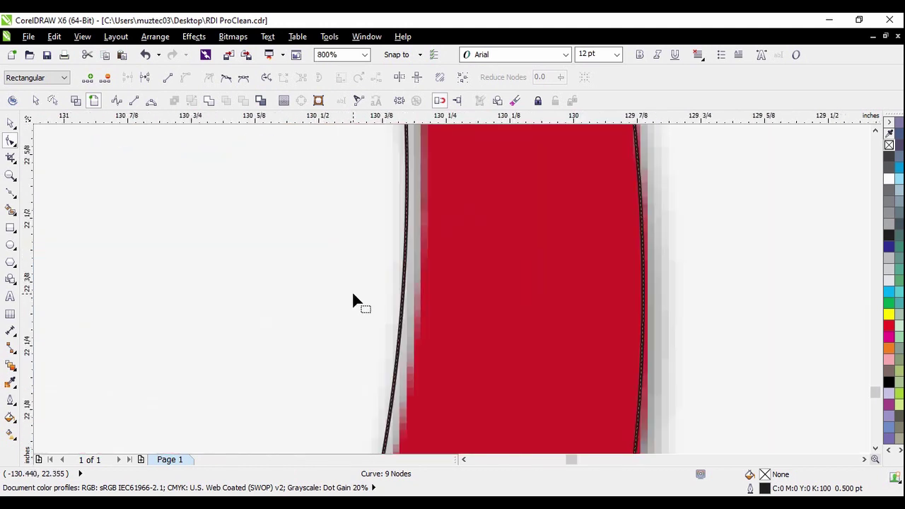
drag(409, 295, 412, 298)
Delete the two surplus nodes on the arc's right side
scroll(424, 303, down, 3)
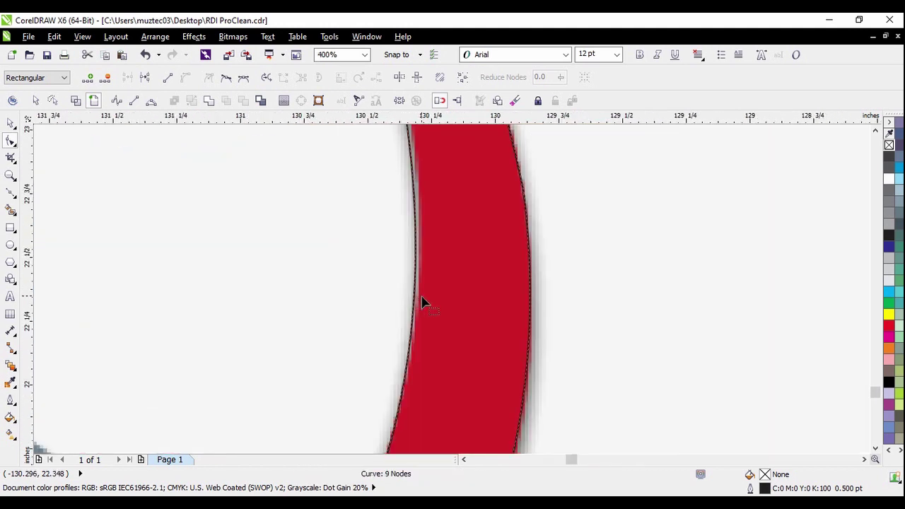
drag(506, 205, 396, 314)
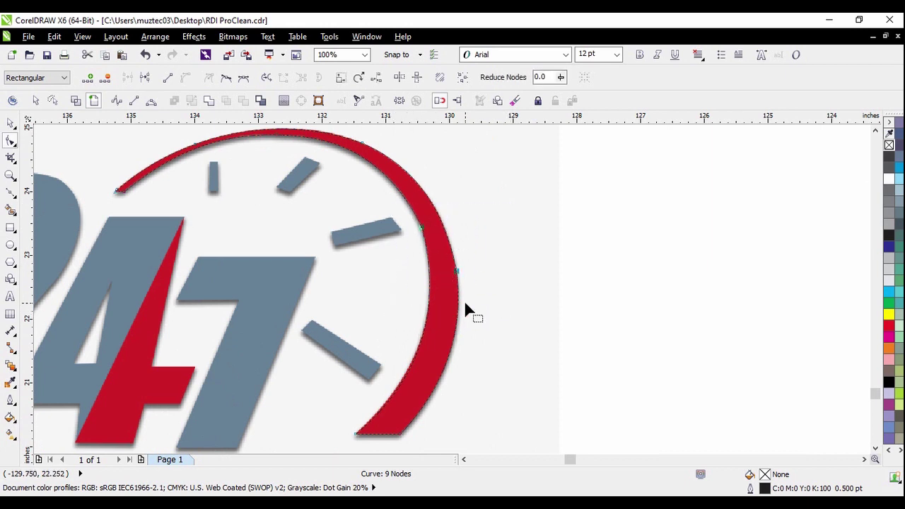
key(Delete)
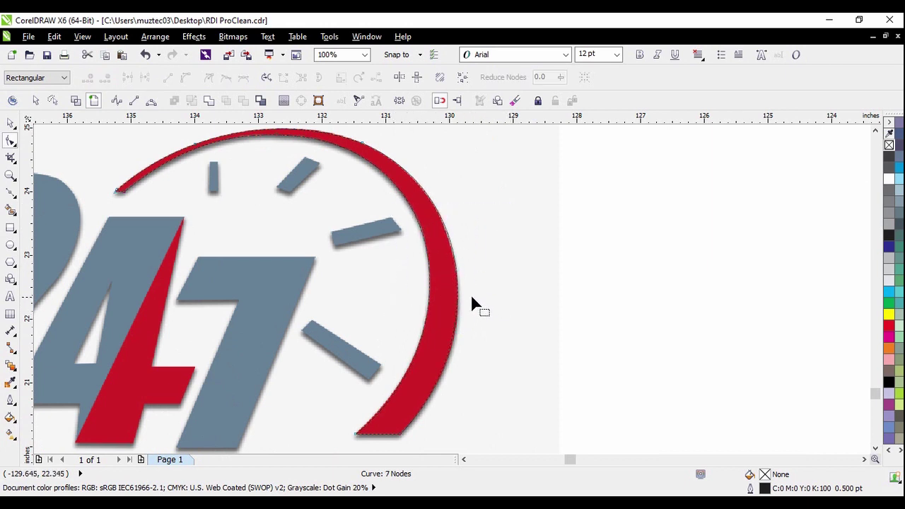
scroll(463, 332, down, 2)
scroll(283, 223, up, 3)
Delete the extra top inner node, leaving a seven-node curve along the arc
drag(219, 190, 650, 311)
scroll(425, 182, down, 1)
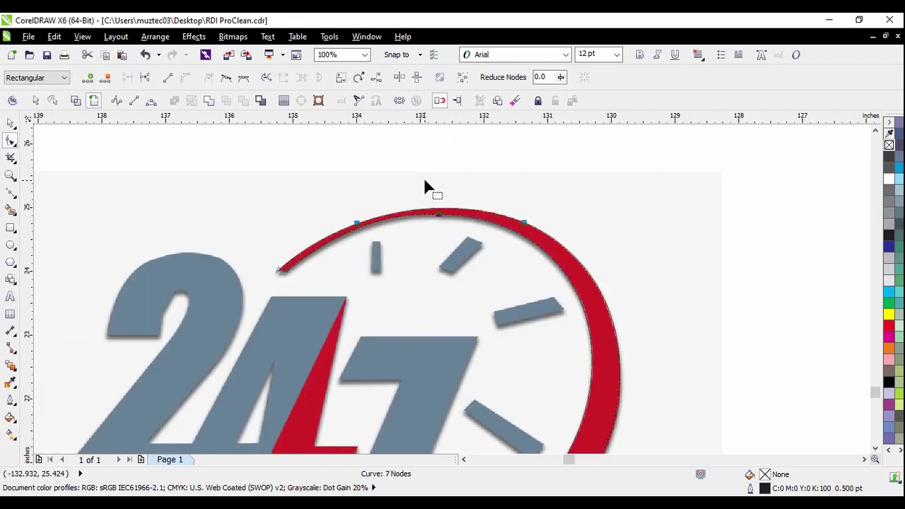
key(Delete)
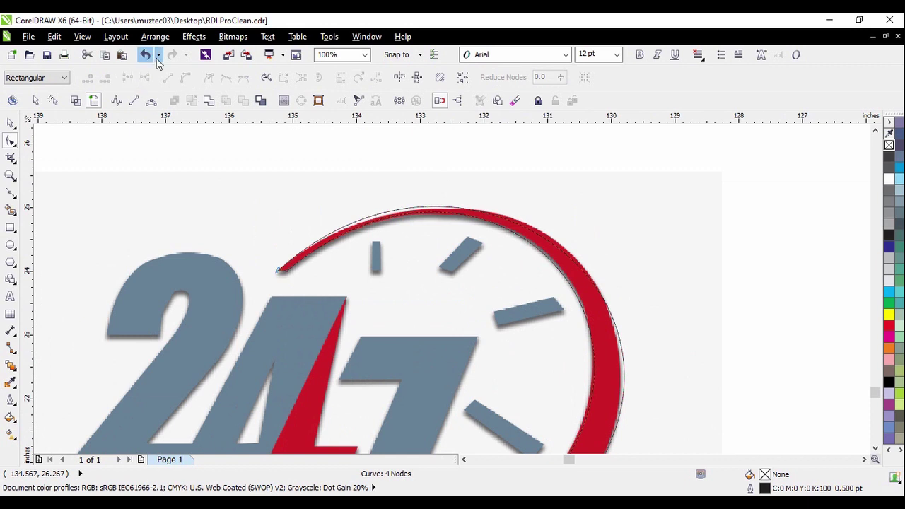
click(145, 55)
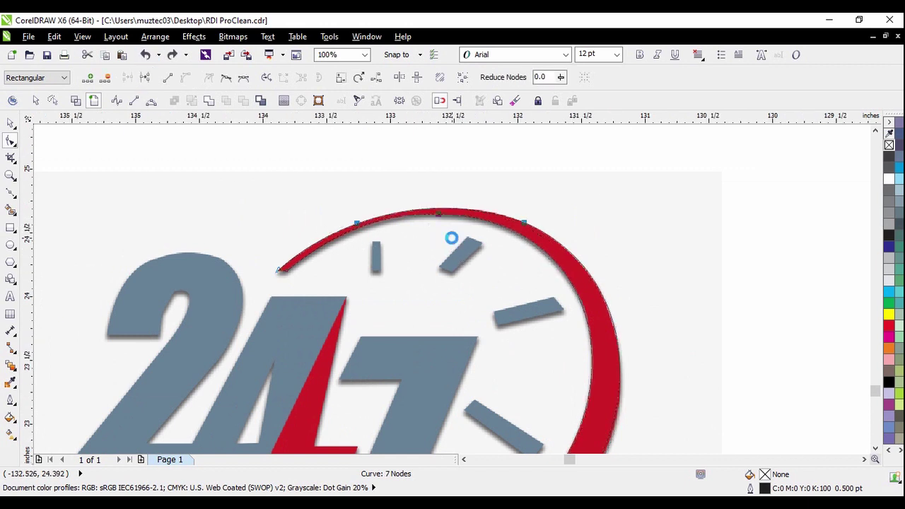
scroll(453, 236, up, 2)
scroll(427, 286, down, 1)
drag(399, 200, 428, 216)
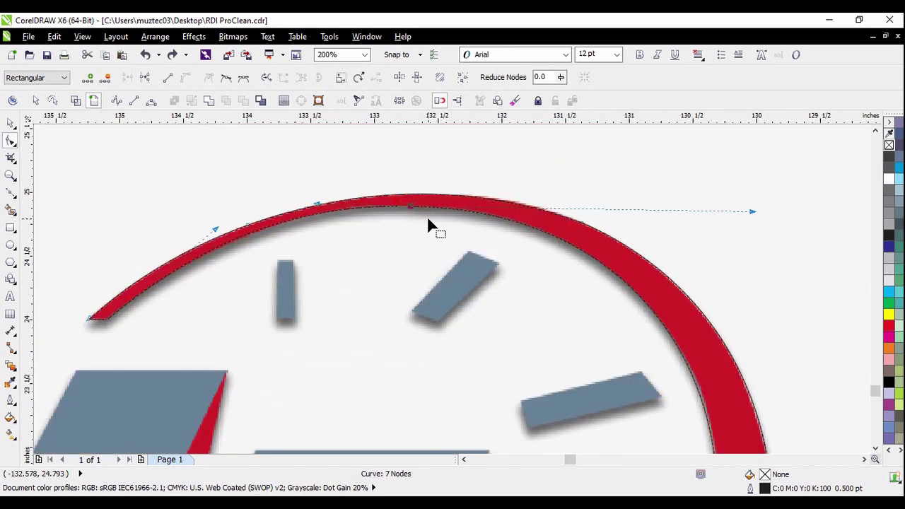
key(Delete)
scroll(428, 216, down, 1)
key(space)
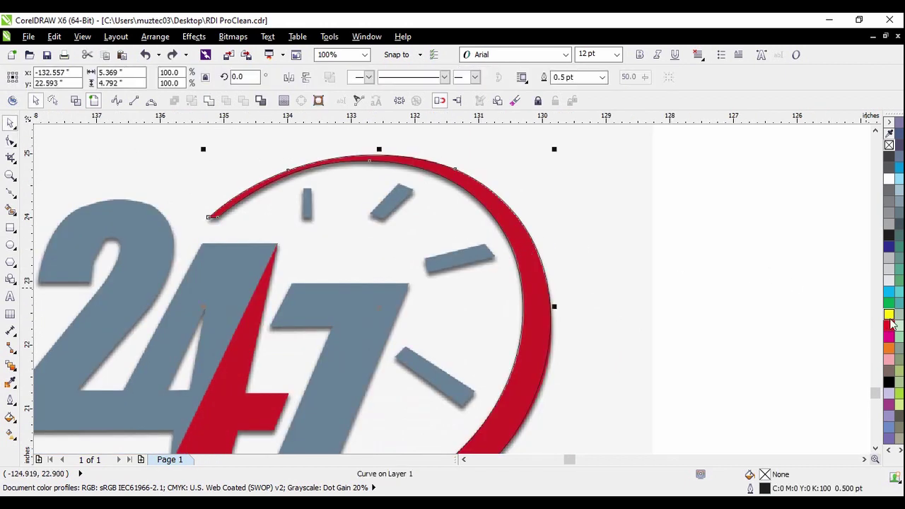
Give the traced clock-arc curve a yellow fill and no outline
click(889, 314)
right_click(889, 145)
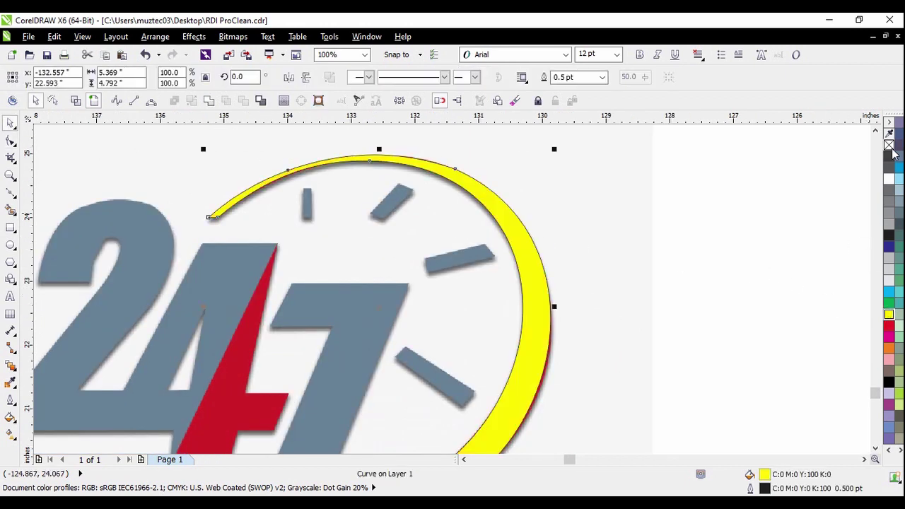
click(780, 196)
scroll(408, 253, down, 1)
scroll(431, 312, up, 2)
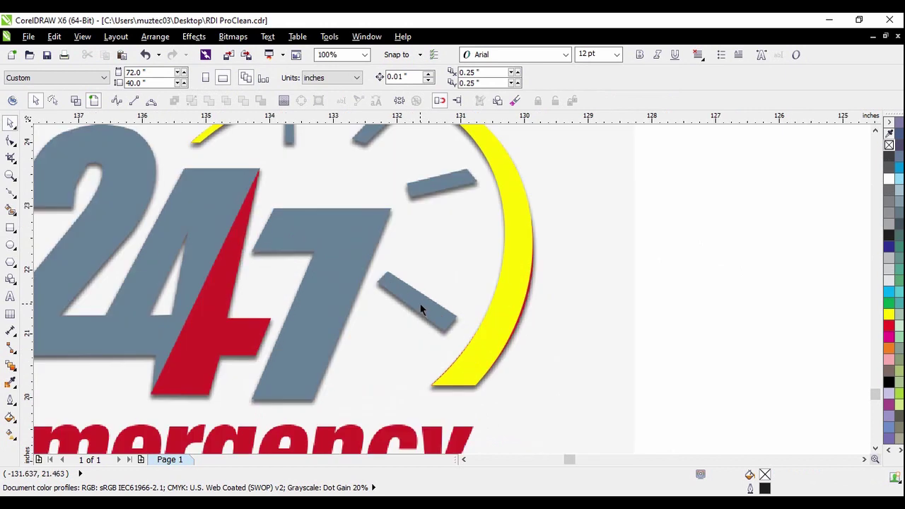
scroll(397, 293, down, 1)
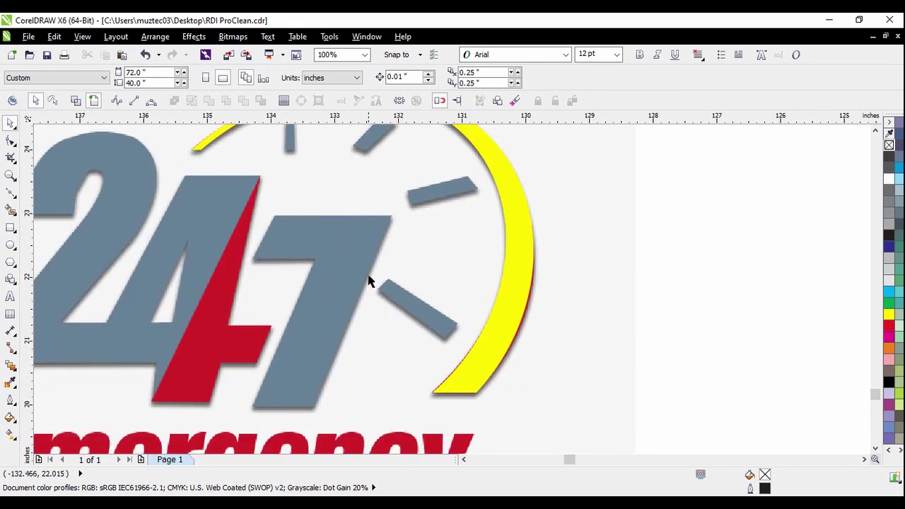
scroll(371, 280, down, 1)
scroll(376, 197, up, 3)
click(11, 227)
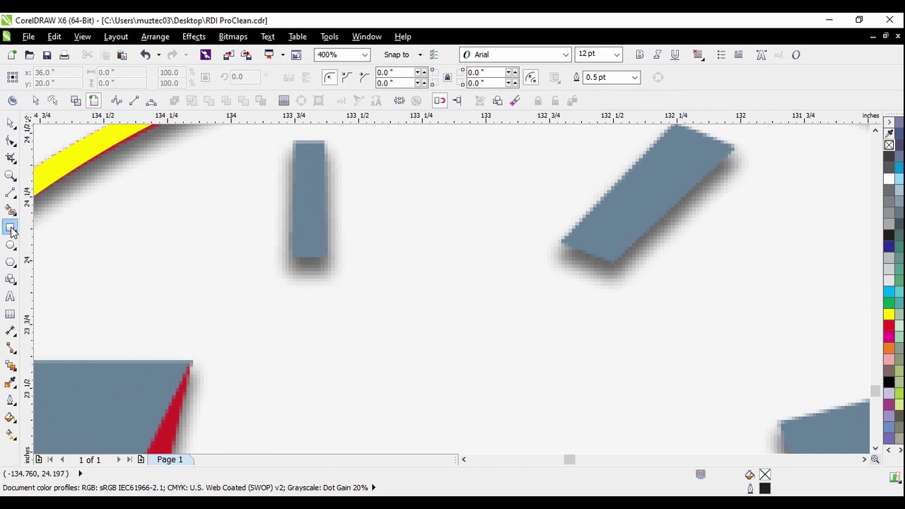
Draw a red, outline-free 0.13 × 0.453-inch rectangle over the upright tick mark
drag(293, 140, 327, 256)
click(889, 327)
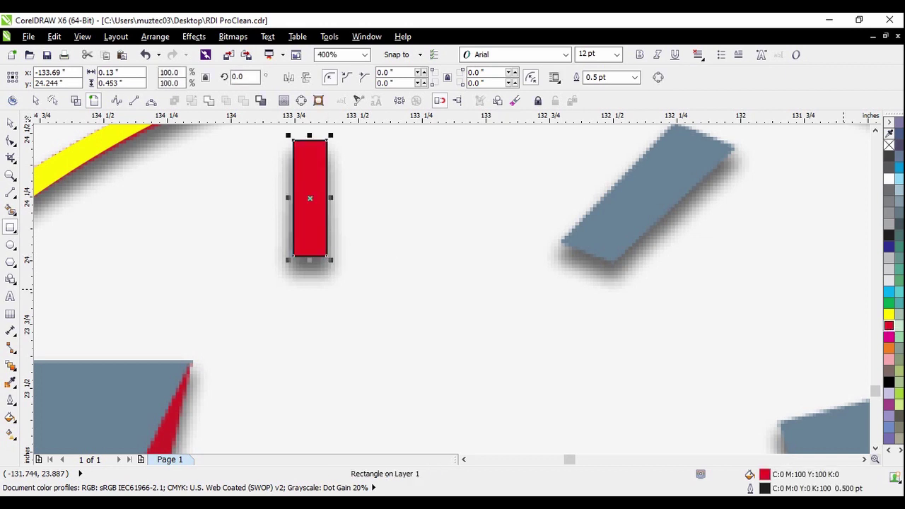
right_click(889, 145)
Place a copy of the red rectangle over the slanted tick mark
click(11, 124)
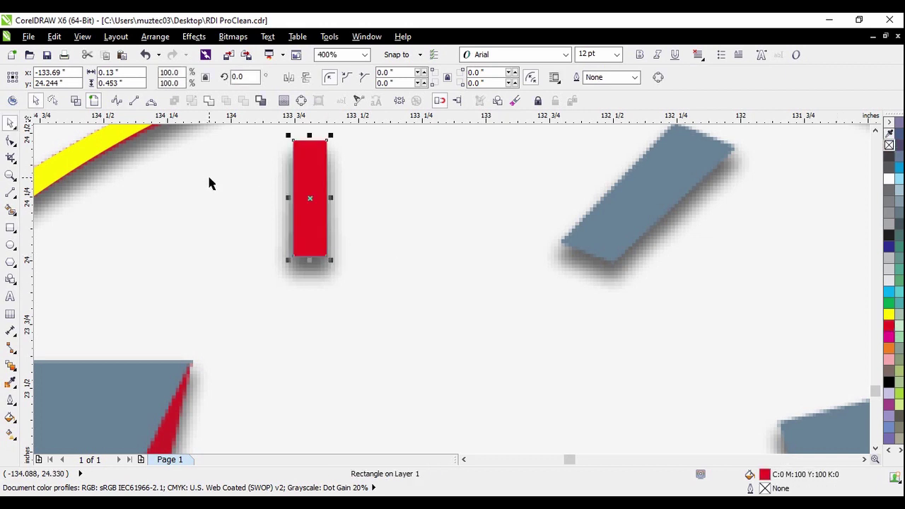
scroll(208, 182, down, 1)
drag(259, 194, 413, 186)
click(354, 215)
scroll(424, 183, up, 1)
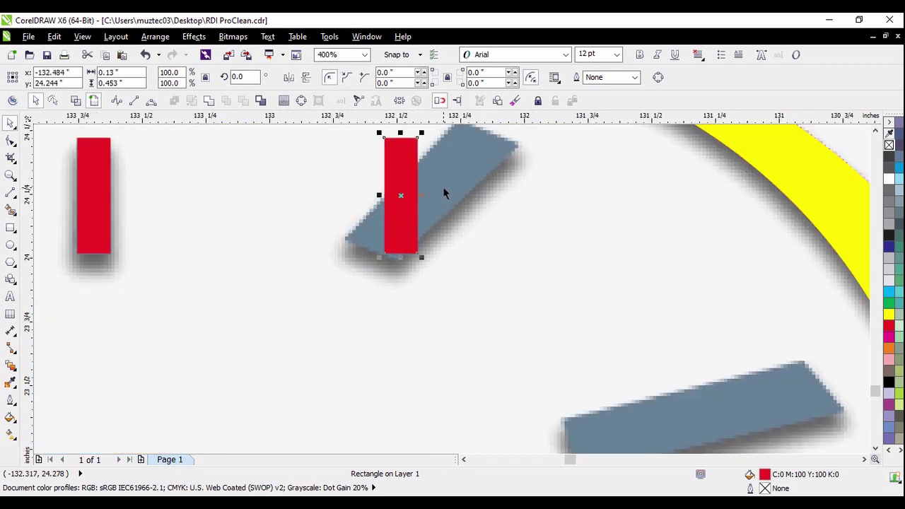
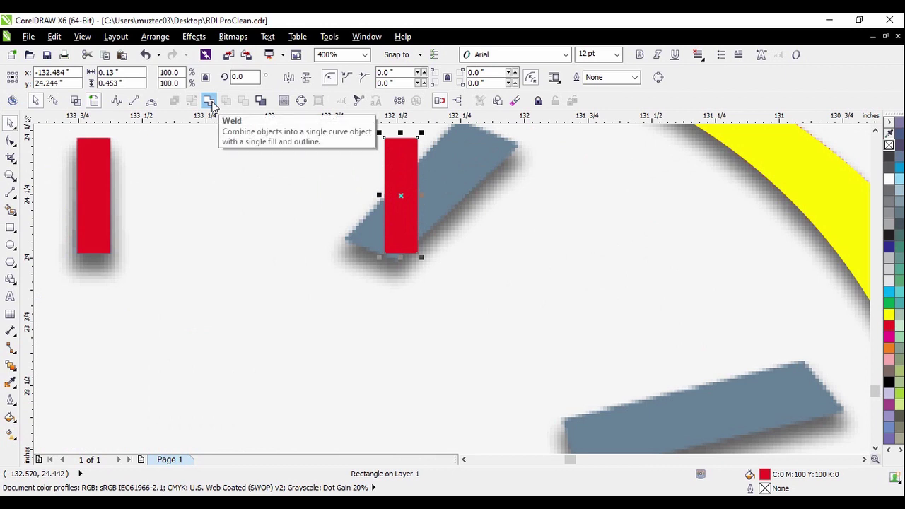
Convert the second red tick to a curve and rotate it to about 317°
click(212, 104)
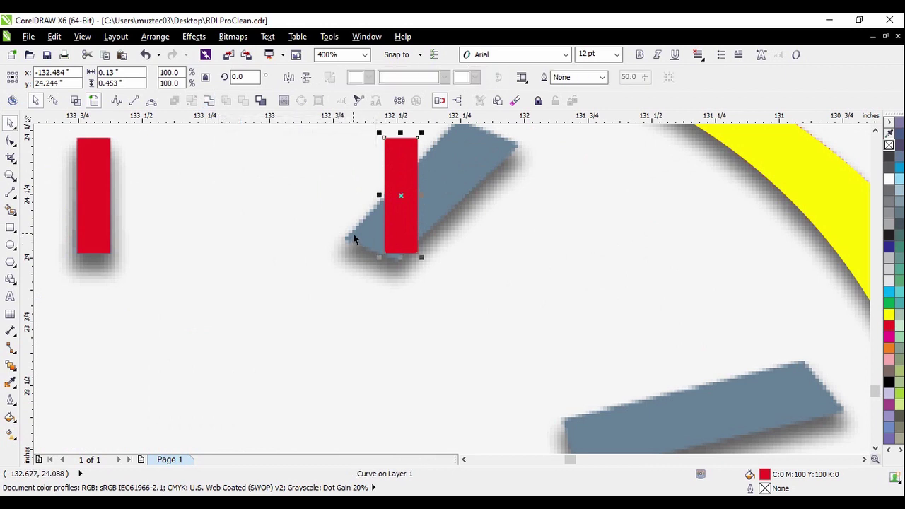
scroll(356, 237, down, 2)
scroll(377, 216, up, 2)
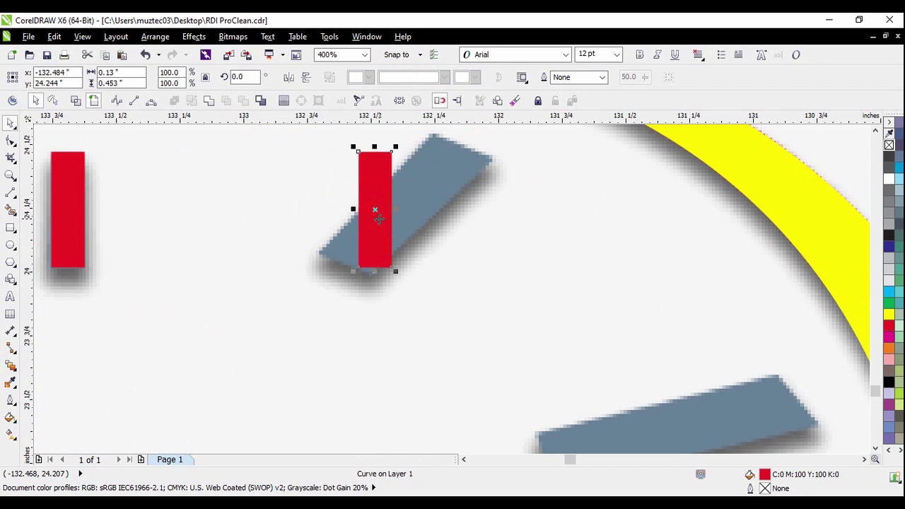
click(379, 219)
drag(355, 147, 417, 212)
click(457, 188)
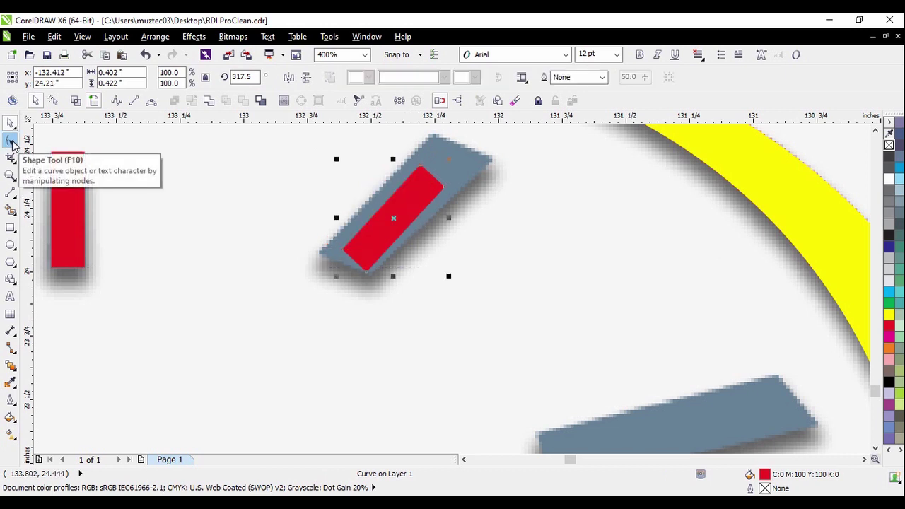
Drag the tick's nodes left, right and up so it covers the diagonal grey tick
click(11, 142)
scroll(344, 253, up, 2)
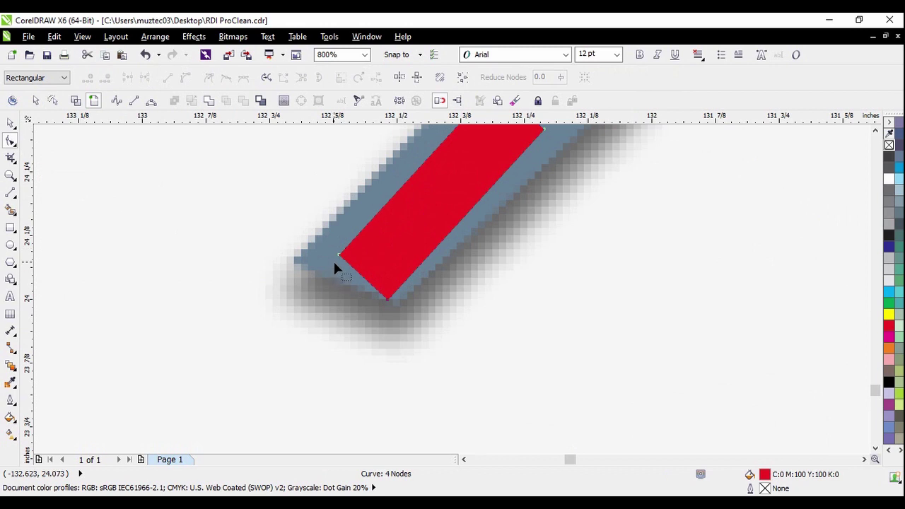
drag(339, 258, 295, 262)
drag(390, 304, 400, 305)
scroll(401, 305, up, 2)
scroll(403, 304, down, 4)
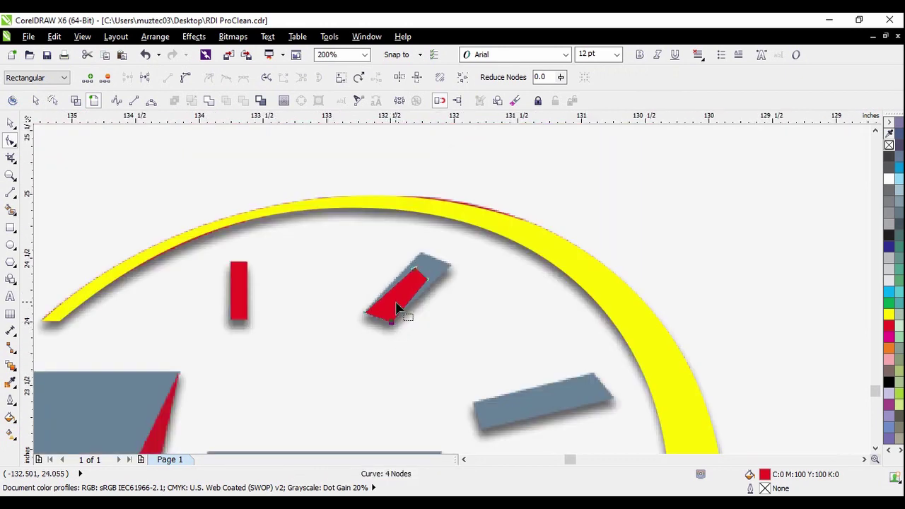
scroll(418, 308, up, 2)
drag(429, 291, 456, 231)
drag(477, 333, 573, 281)
scroll(504, 233, down, 1)
Select the upright red tick with the Pick tool
click(11, 123)
scroll(392, 225, down, 1)
click(619, 228)
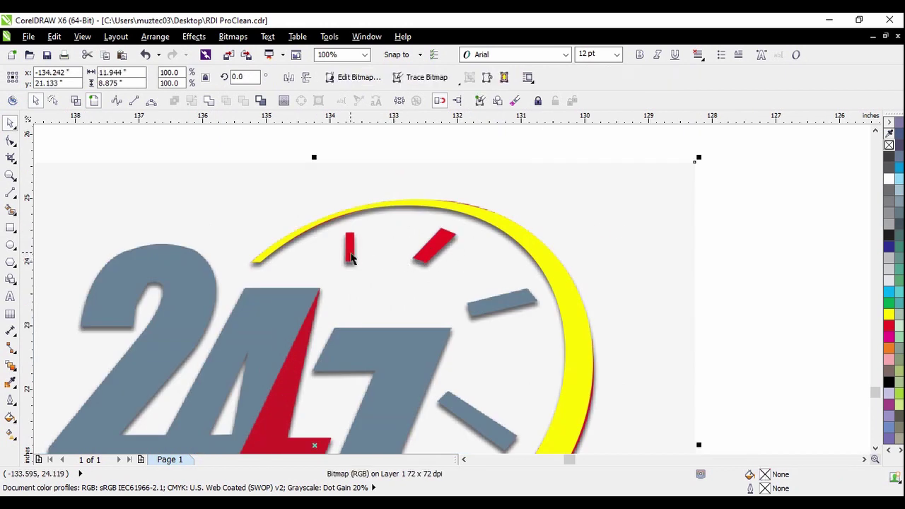
scroll(352, 258, up, 1)
click(347, 246)
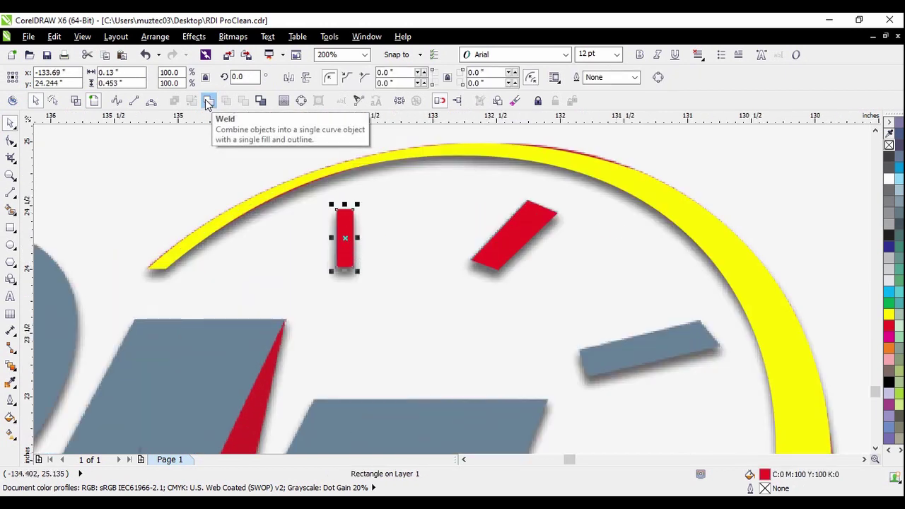
Round the red tick's corners fully with the Shape tool
scroll(347, 208, up, 1)
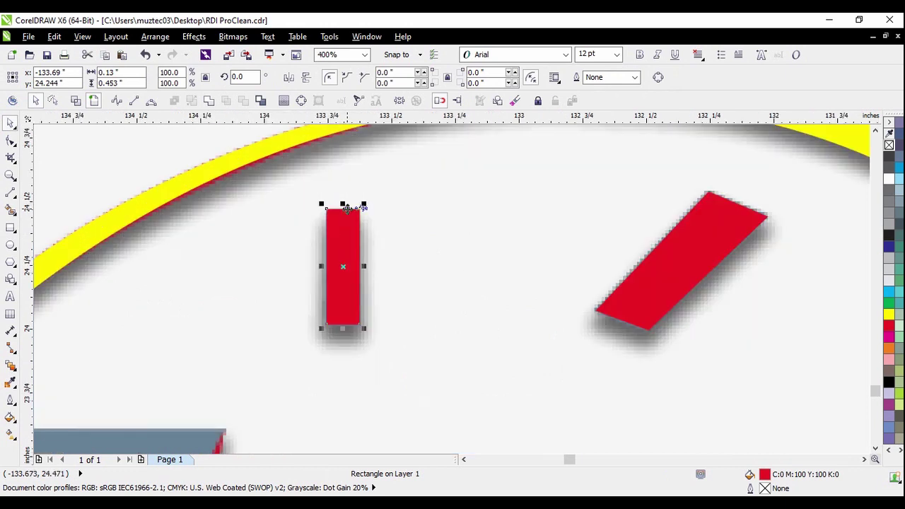
click(10, 141)
scroll(338, 207, up, 1)
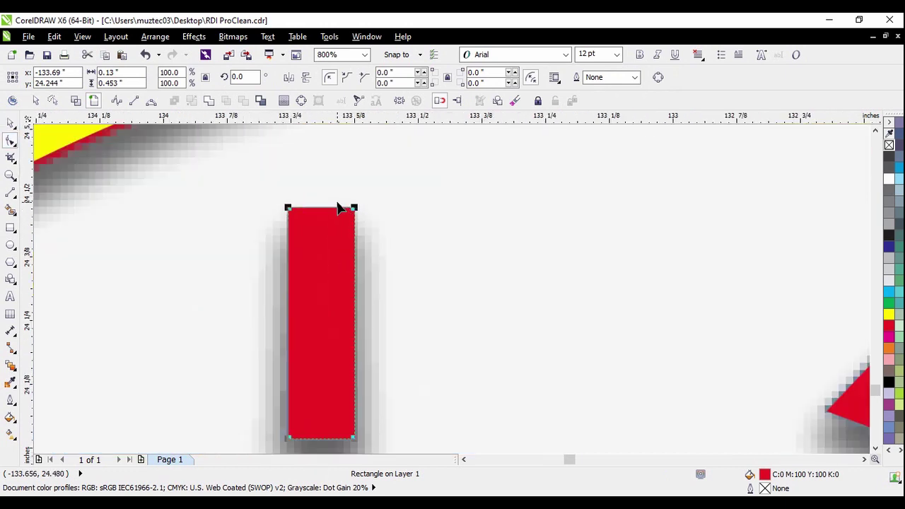
scroll(338, 207, up, 1)
drag(242, 216, 497, 240)
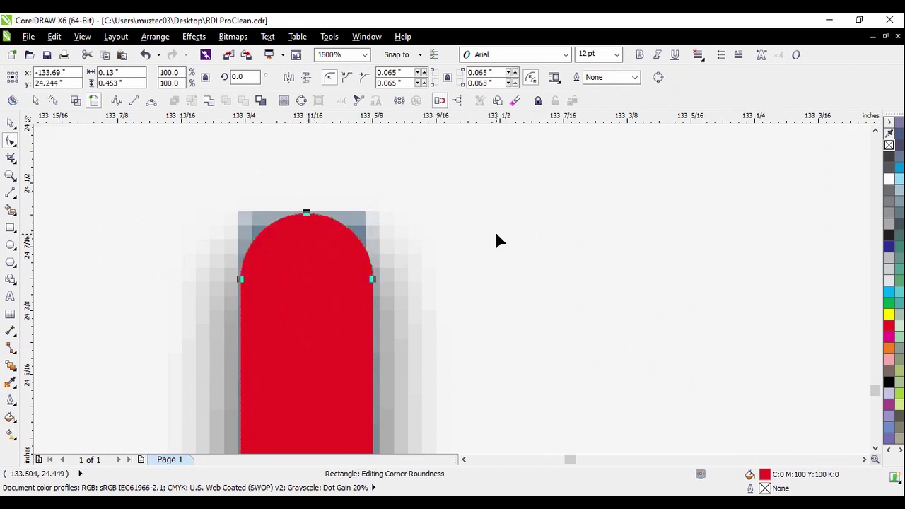
scroll(445, 239, down, 1)
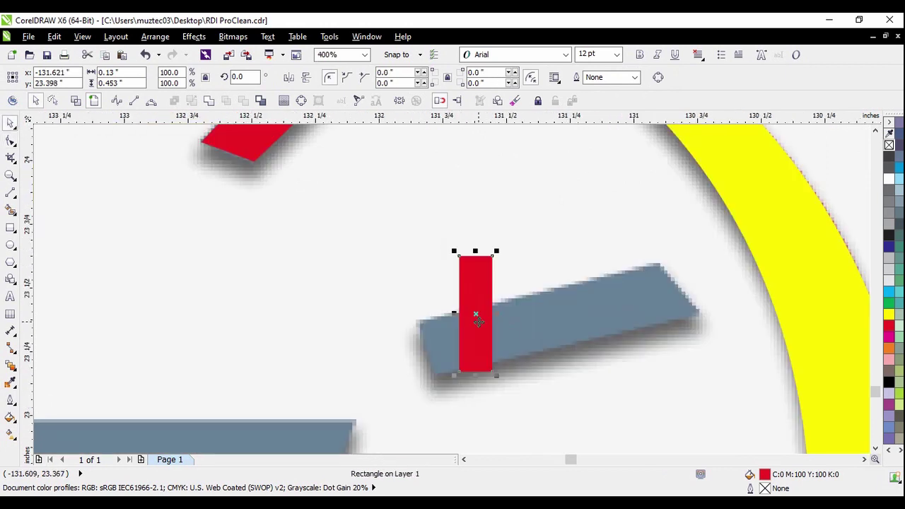
Rotate a red rectangle to about 290°, convert it to curves, and move it onto the right-hand grey tick
click(478, 319)
drag(456, 255, 551, 254)
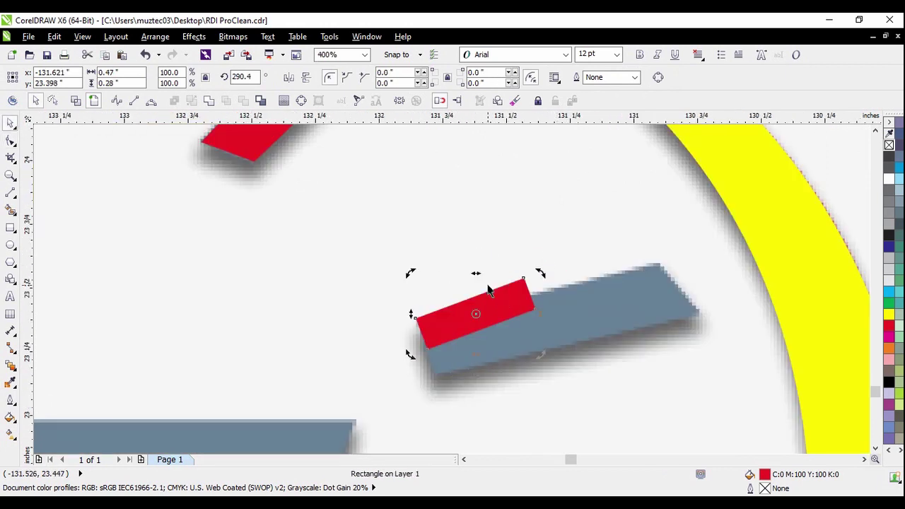
click(457, 238)
click(474, 313)
key(ctrl+q)
scroll(502, 336, up, 2)
scroll(445, 309, down, 1)
drag(393, 299, 381, 286)
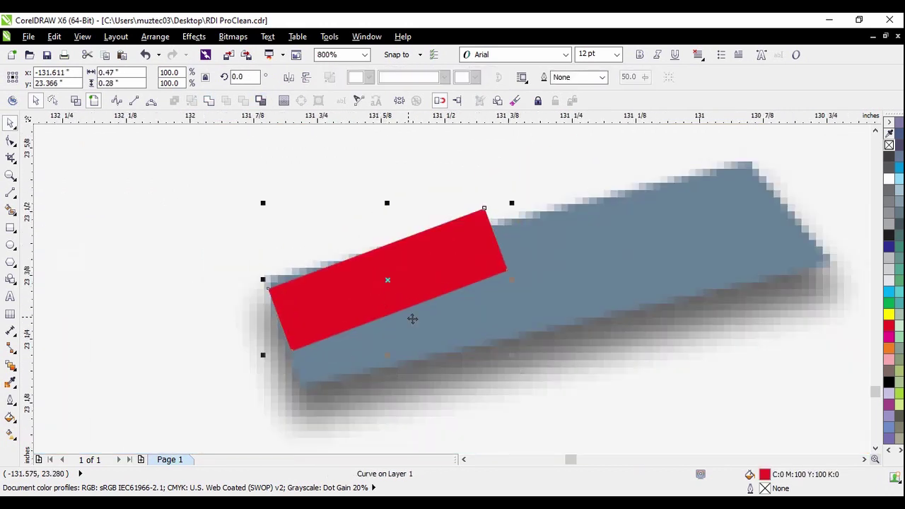
click(11, 140)
scroll(476, 247, down, 3)
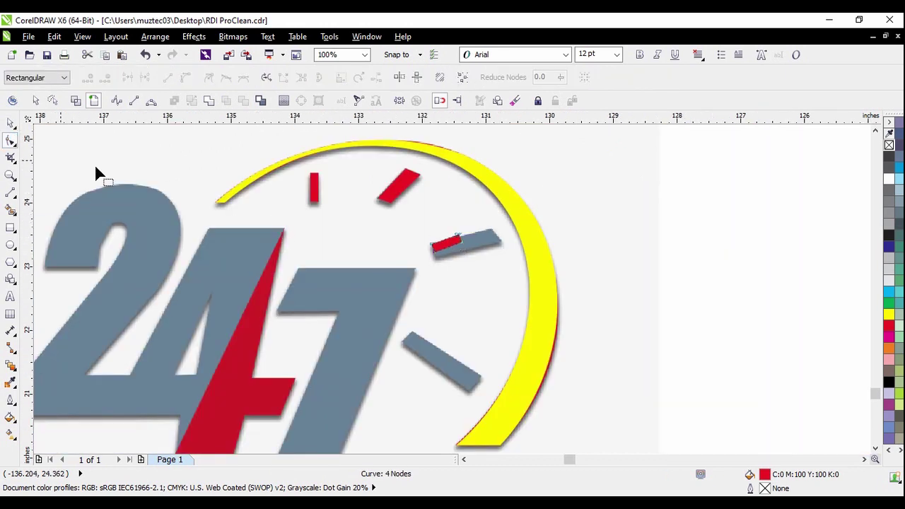
click(11, 123)
scroll(410, 234, down, 3)
Colour the five-object clock group magenta
drag(481, 217, 343, 306)
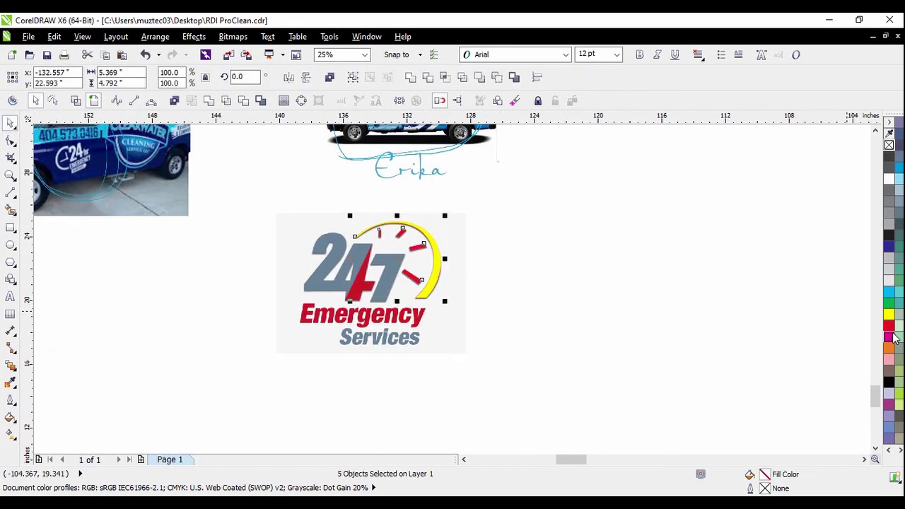
click(890, 340)
key(Escape)
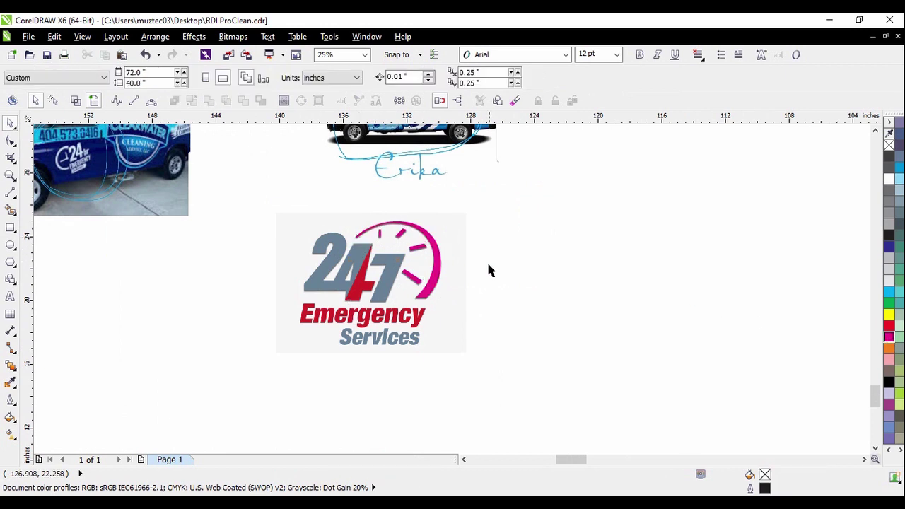
Type '24 / 7' and 'EMERGENCY SERVICE' as text beside the van photo
scroll(502, 285, down, 1)
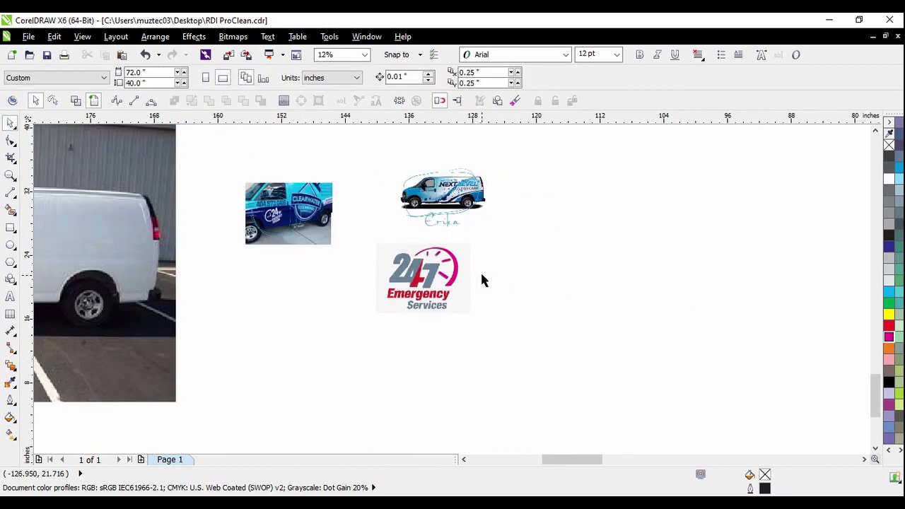
click(9, 297)
scroll(525, 351, down, 1)
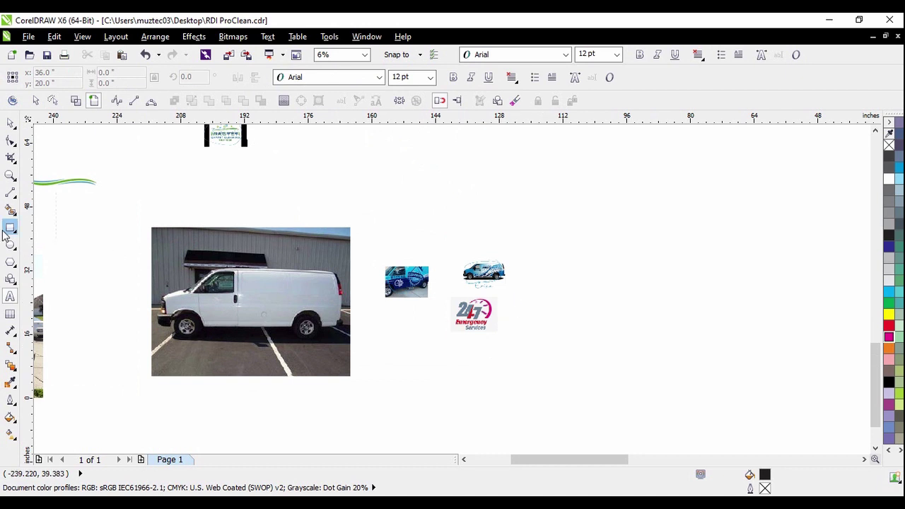
scroll(665, 287, down, 1)
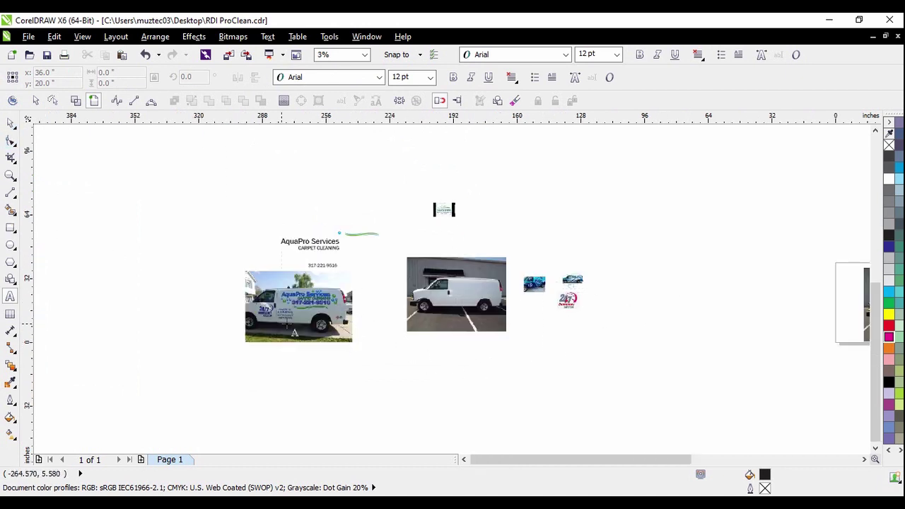
scroll(290, 327, up, 2)
scroll(306, 283, up, 1)
scroll(311, 283, down, 1)
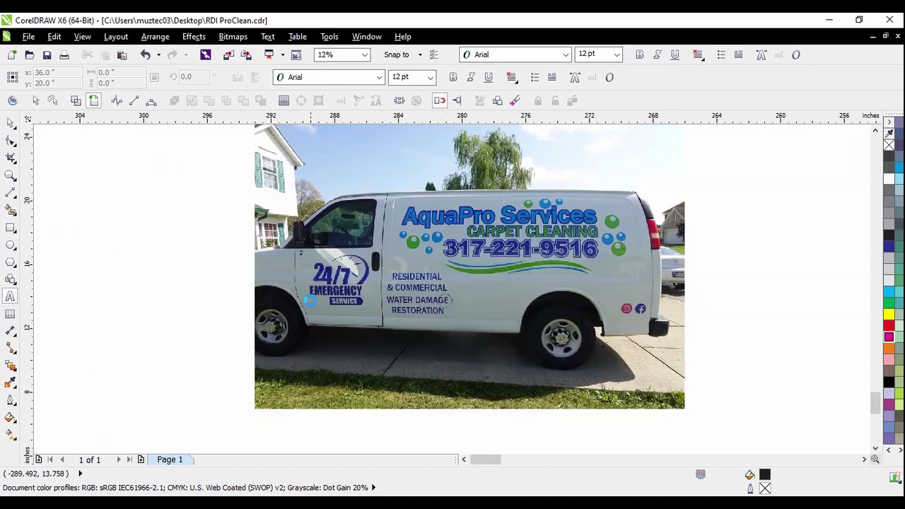
scroll(354, 280, up, 1)
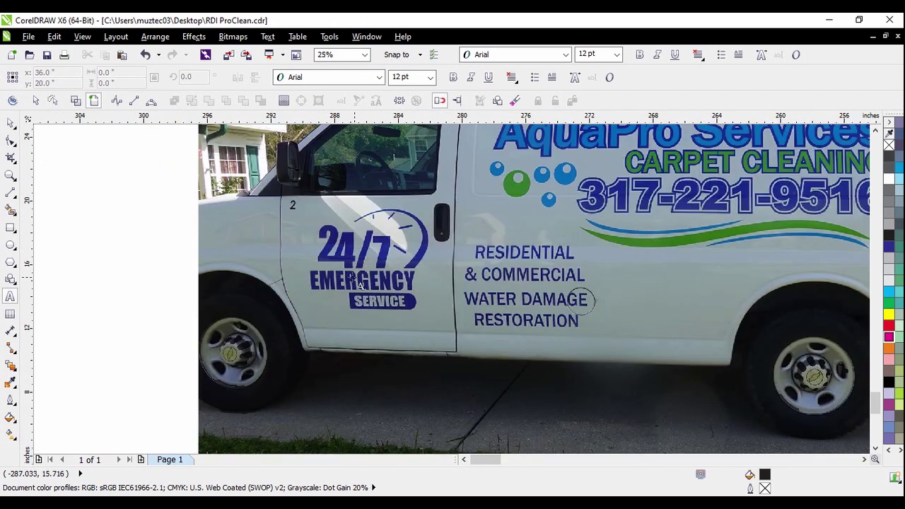
click(129, 322)
scroll(78, 322, up, 1)
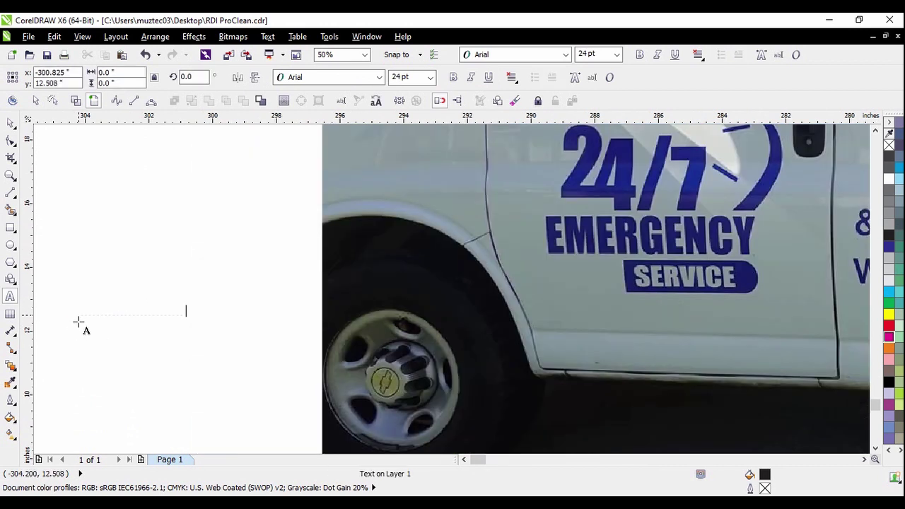
text(24)
key(Escape)
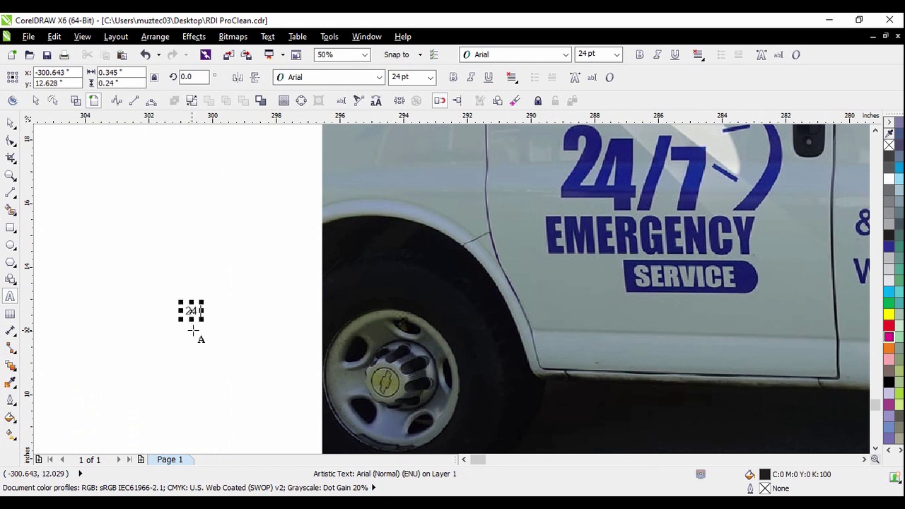
text(/ 7)
key(Return)
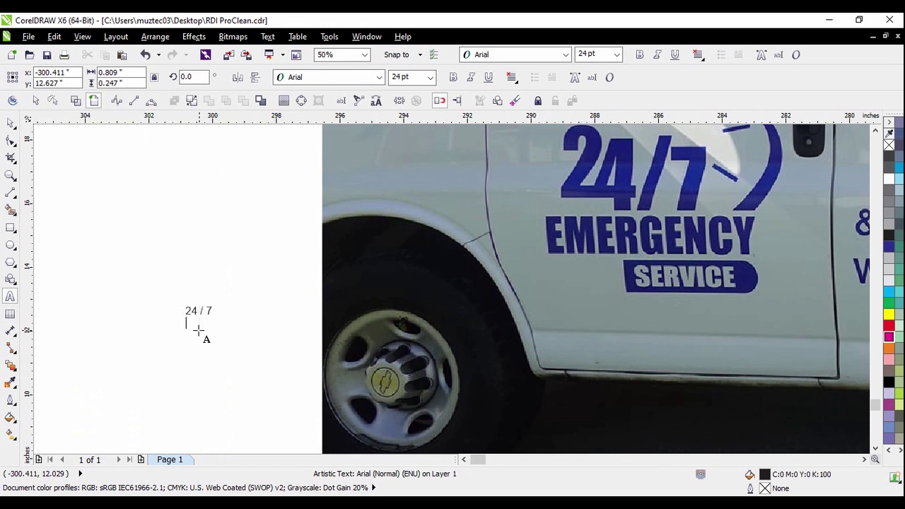
text(EMERGENCY )
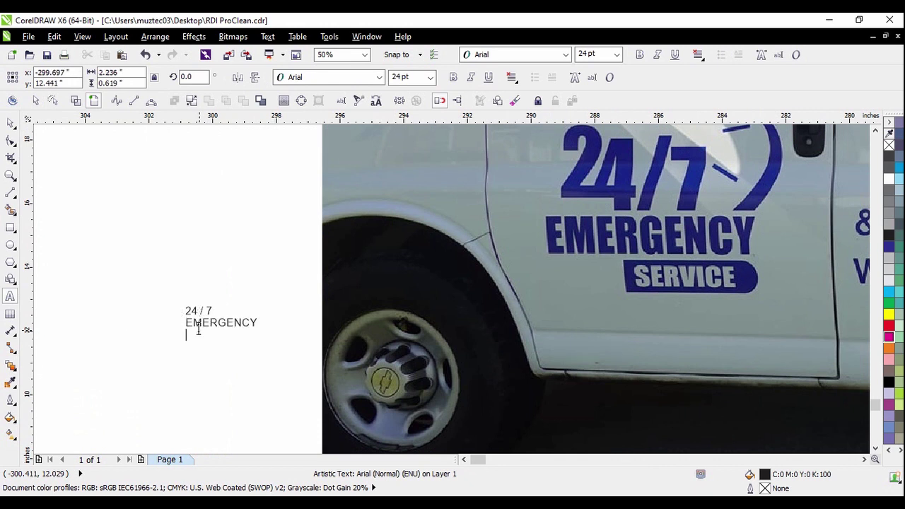
text(SERVICE)
Enlarge the text to about 50.758 pt and open the TRW Stone Wizard font lists
click(10, 123)
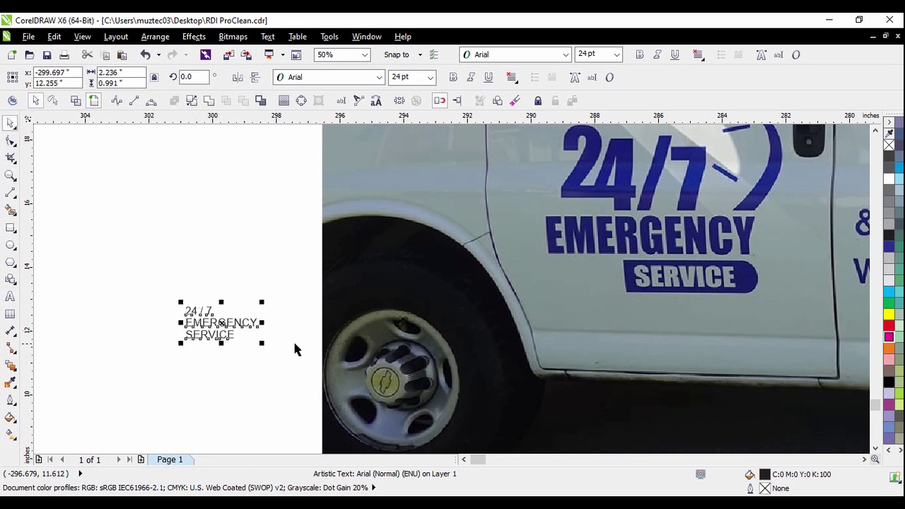
drag(262, 343, 341, 379)
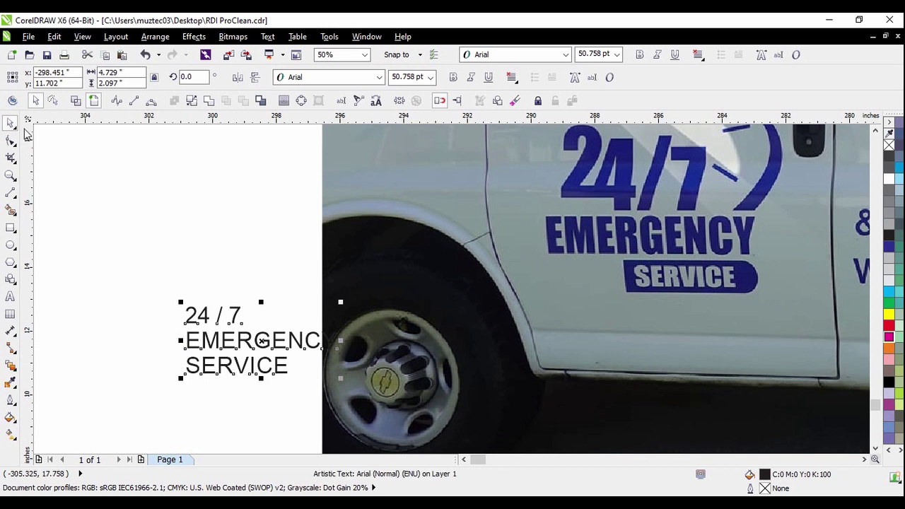
click(263, 181)
click(530, 115)
Set the text's font to Impact and close the rhinestone wizard
click(505, 141)
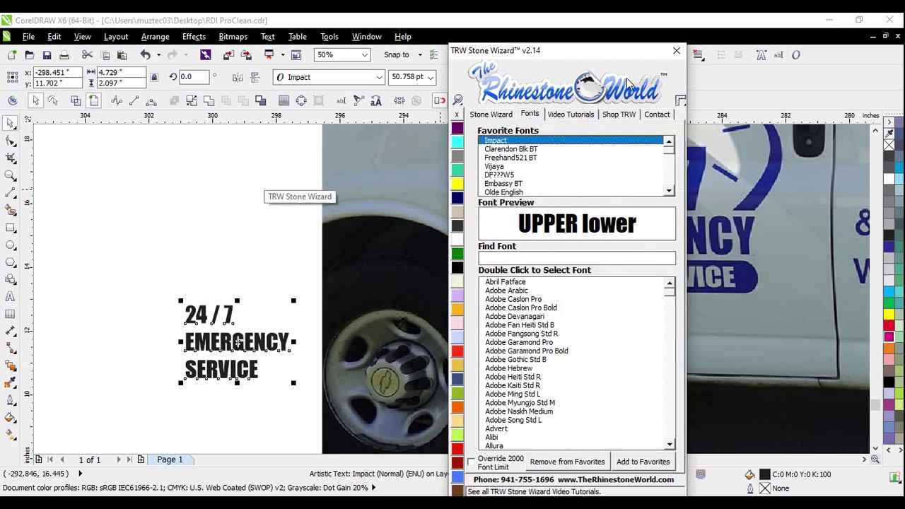
click(677, 50)
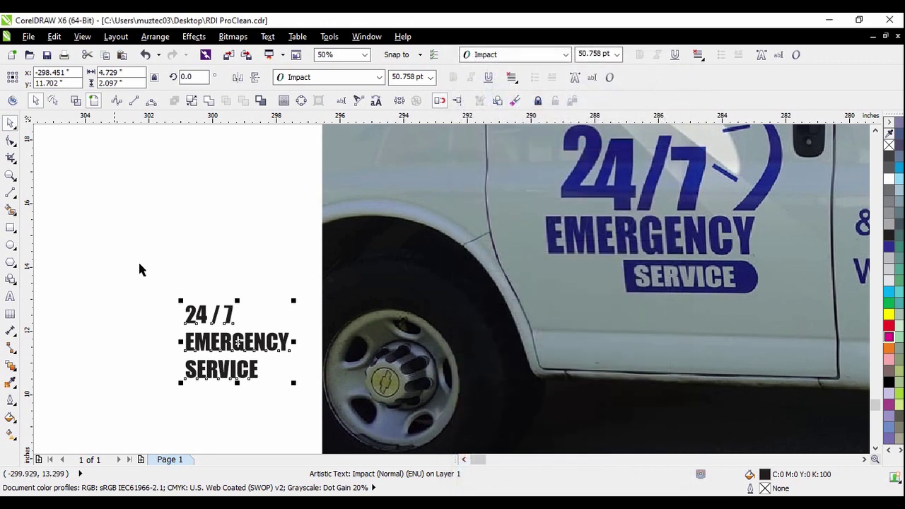
click(79, 209)
Move the text onto the van door logo and fill it yellow
drag(277, 344, 237, 278)
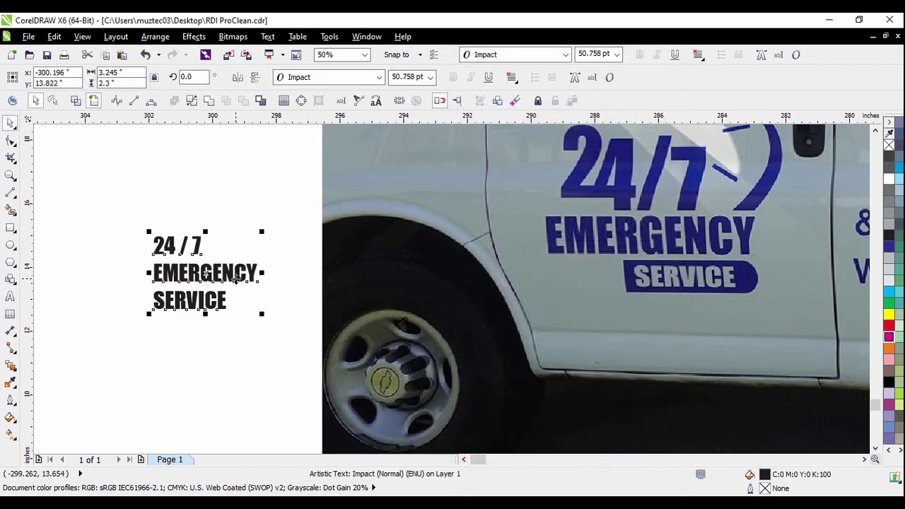
scroll(130, 259, down, 4)
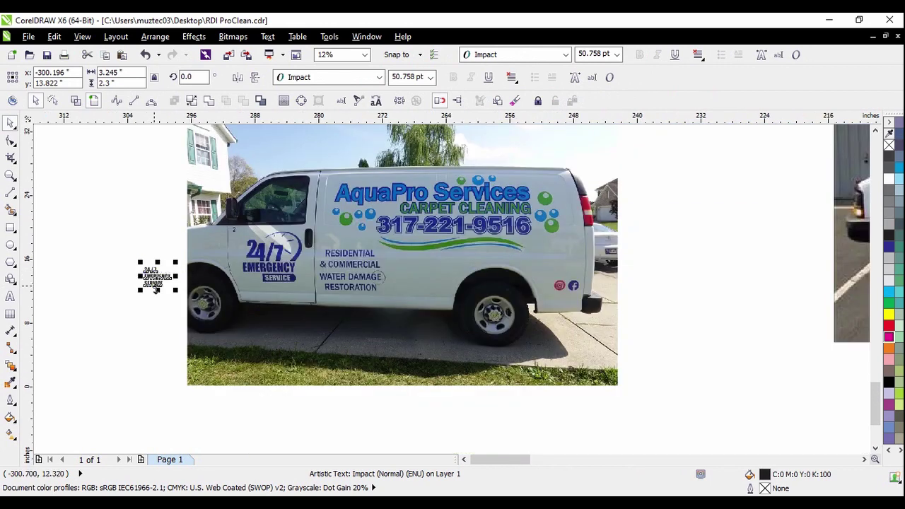
scroll(152, 288, up, 2)
drag(174, 274, 194, 258)
scroll(400, 256, up, 1)
click(889, 315)
scroll(377, 259, up, 1)
Show the text's per-character nodes with the Shape tool, then deselect it
click(10, 140)
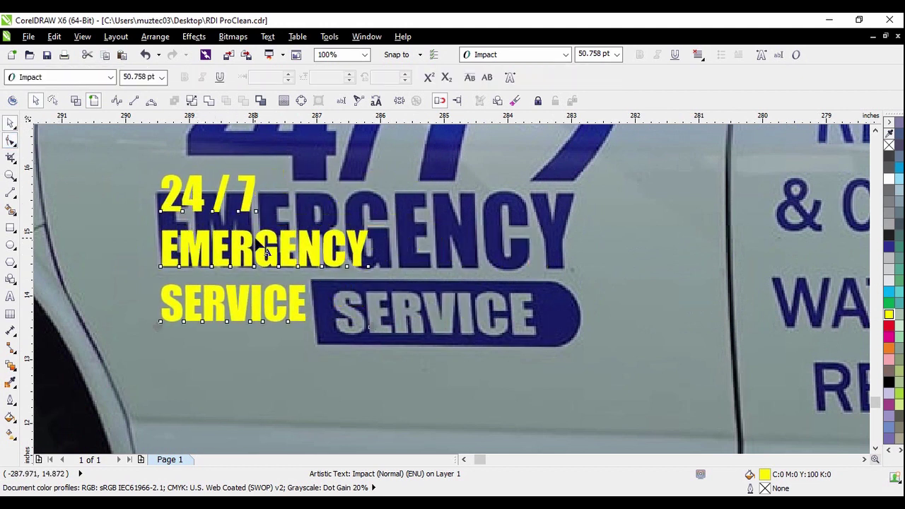
key(F3)
click(9, 125)
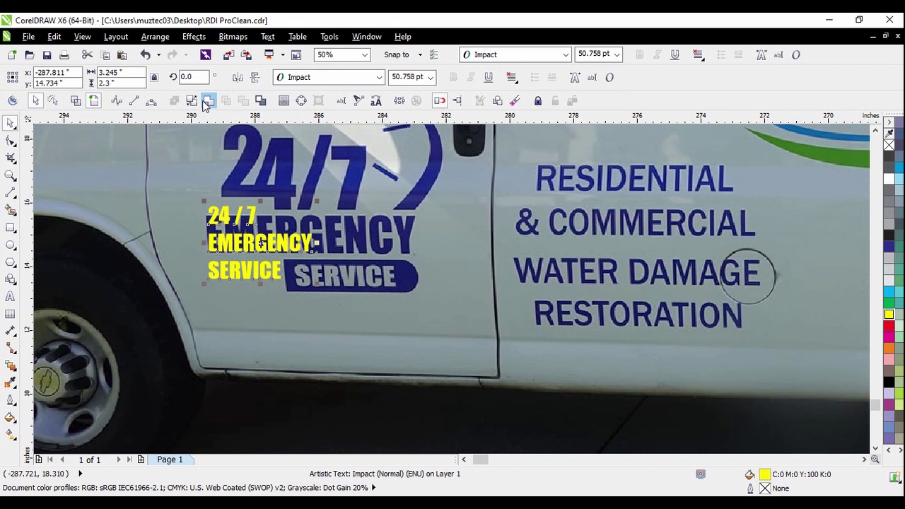
scroll(403, 265, down, 2)
click(125, 259)
scroll(320, 251, up, 2)
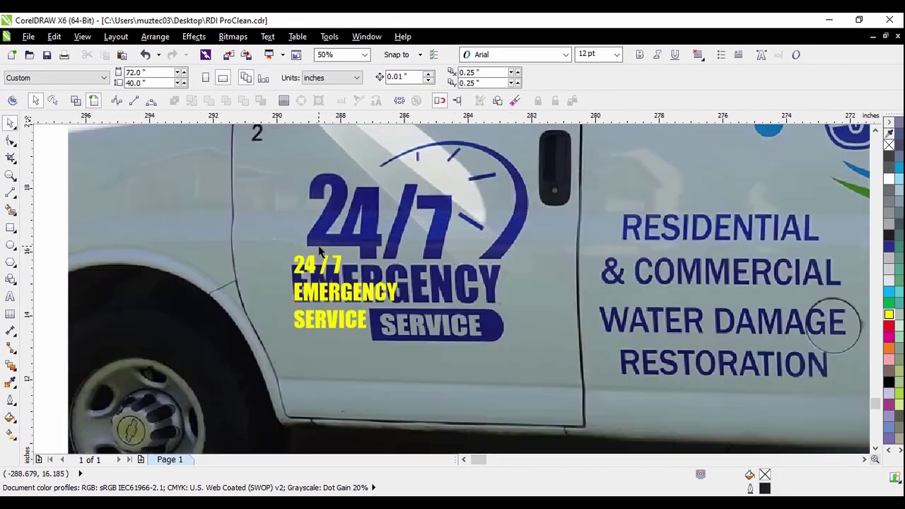
Move the yellow 24 / 7 onto the blue 24/7 and enlarge EMERGENCY over its lettering
drag(322, 267, 361, 224)
click(345, 292)
drag(402, 278, 539, 256)
scroll(462, 268, up, 1)
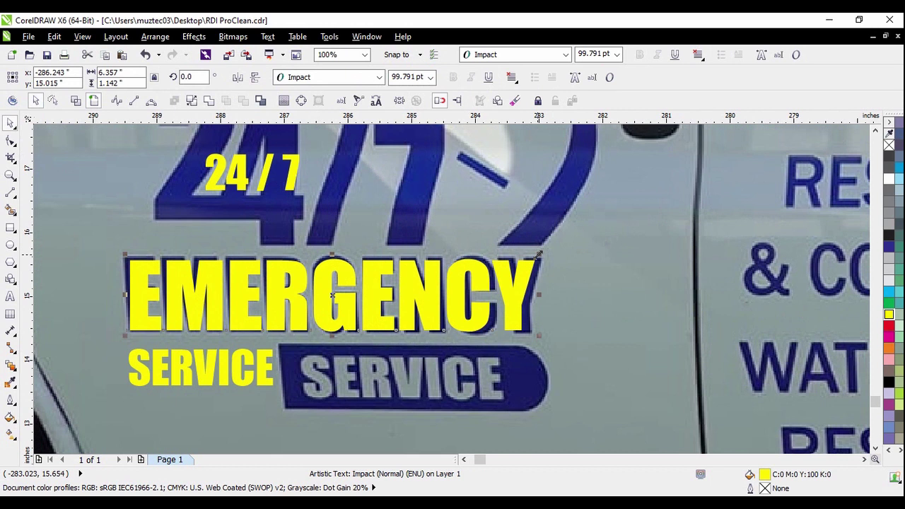
scroll(357, 269, down, 1)
Move SERVICE onto the blue badge and stretch it to 58.44 pt to match
click(309, 312)
drag(309, 312, 393, 317)
scroll(380, 316, up, 2)
drag(472, 303, 585, 303)
drag(380, 260, 380, 248)
scroll(473, 283, down, 1)
scroll(535, 290, up, 1)
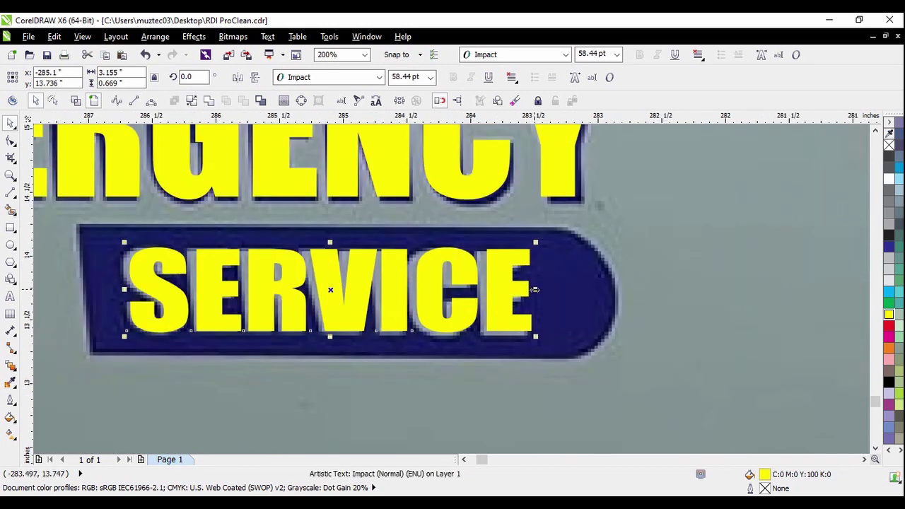
scroll(535, 293, down, 3)
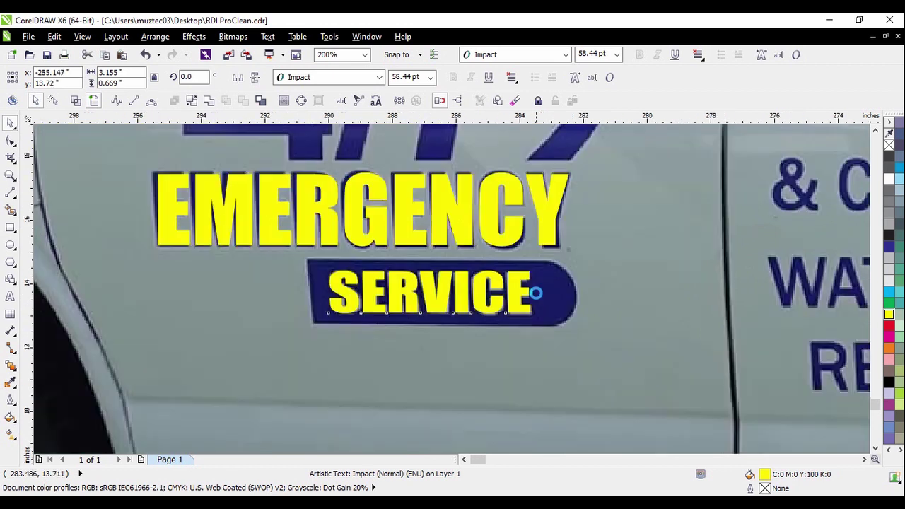
click(312, 271)
scroll(515, 256, up, 1)
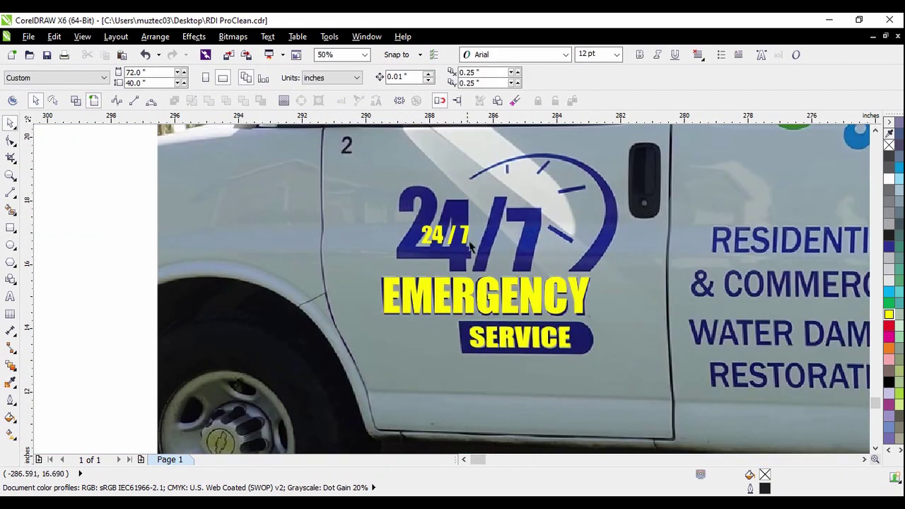
scroll(469, 245, up, 1)
Move the yellow 7 down onto the blue 7, undoing an accidental van-photo move
click(486, 241)
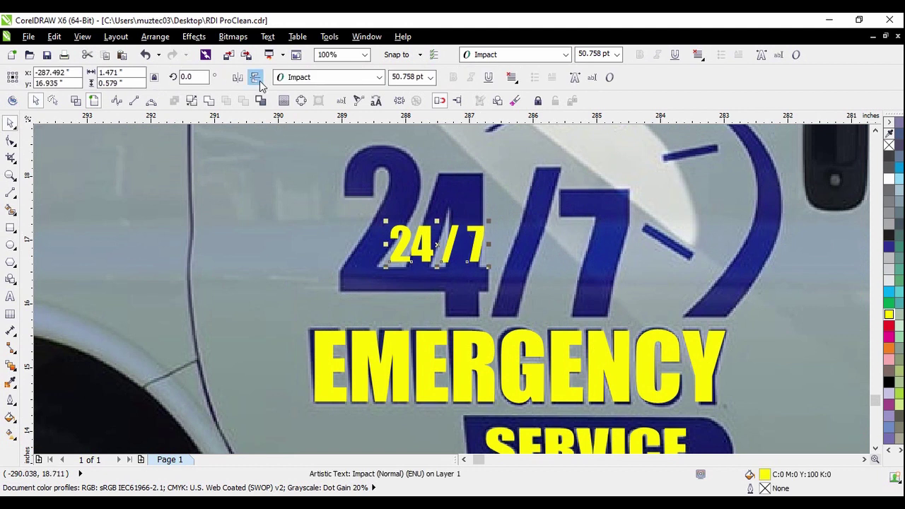
drag(479, 251, 591, 293)
drag(503, 373, 503, 288)
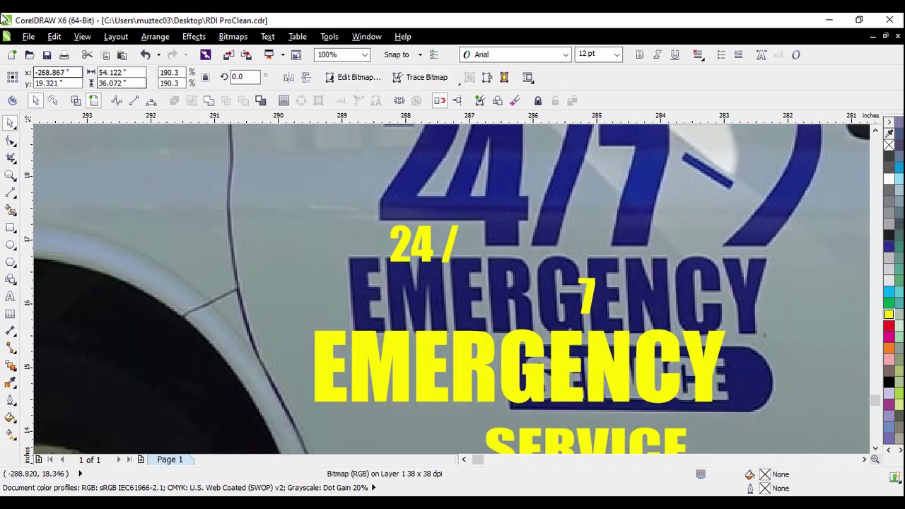
key(ctrl+z)
Enlarge, widen and position the yellow 7 to cover the blue 7
click(586, 304)
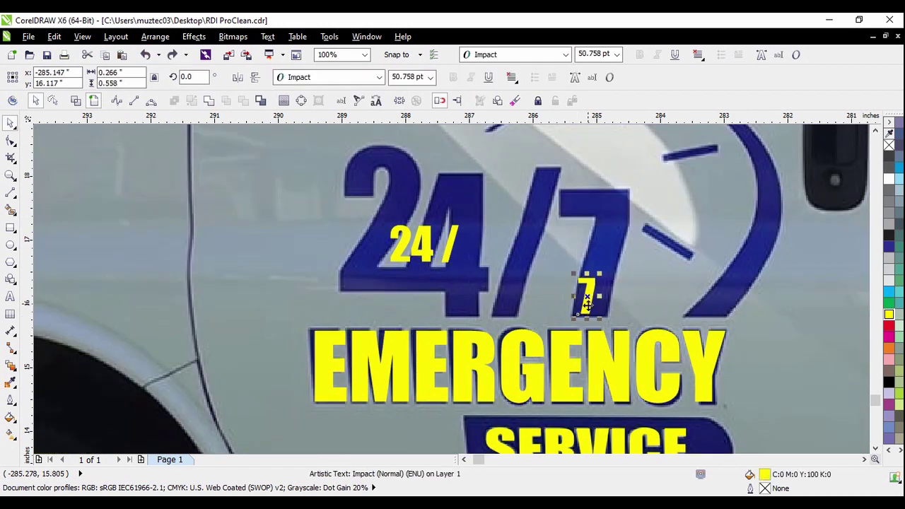
drag(600, 274, 582, 193)
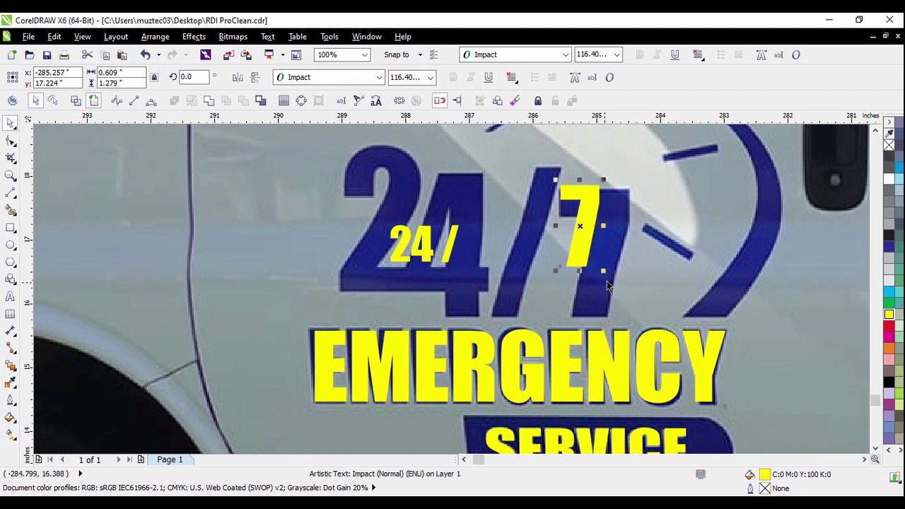
mouse_move(603, 272)
mouse_down()
mouse_move(639, 307)
mouse_move(598, 281)
mouse_up()
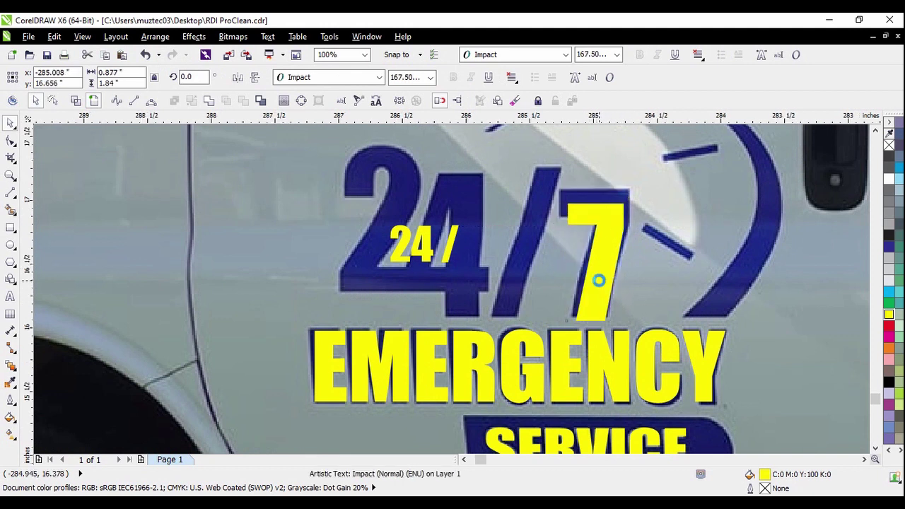
scroll(598, 280, up, 2)
drag(595, 312, 584, 307)
scroll(576, 242, down, 2)
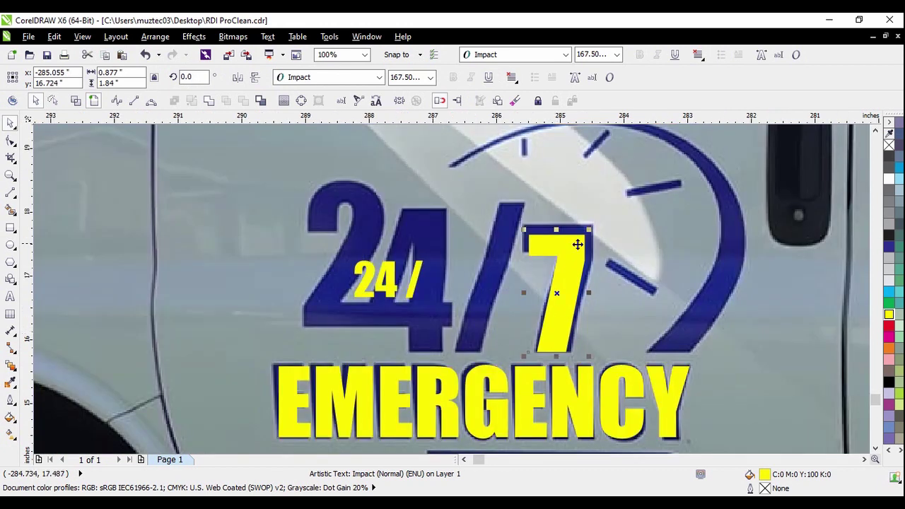
scroll(590, 230, up, 1)
drag(591, 230, 601, 209)
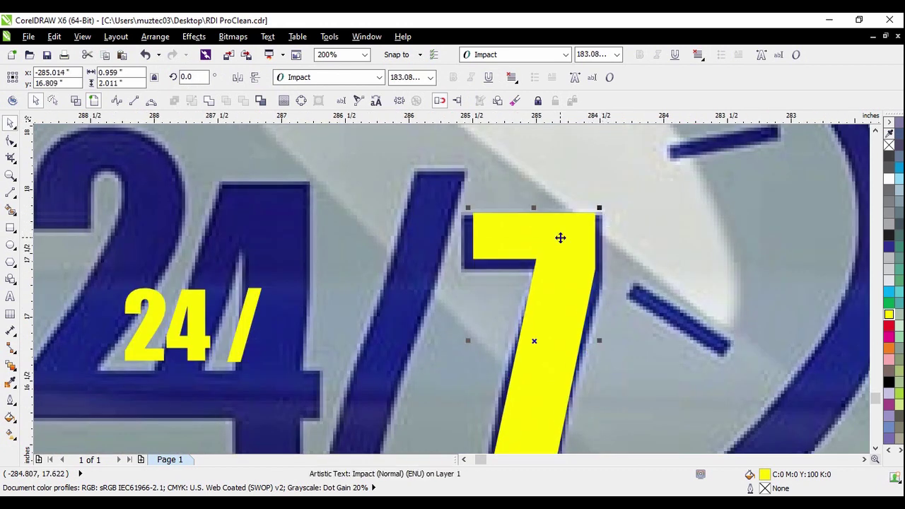
drag(560, 238, 553, 239)
drag(596, 344, 608, 341)
scroll(524, 233, down, 1)
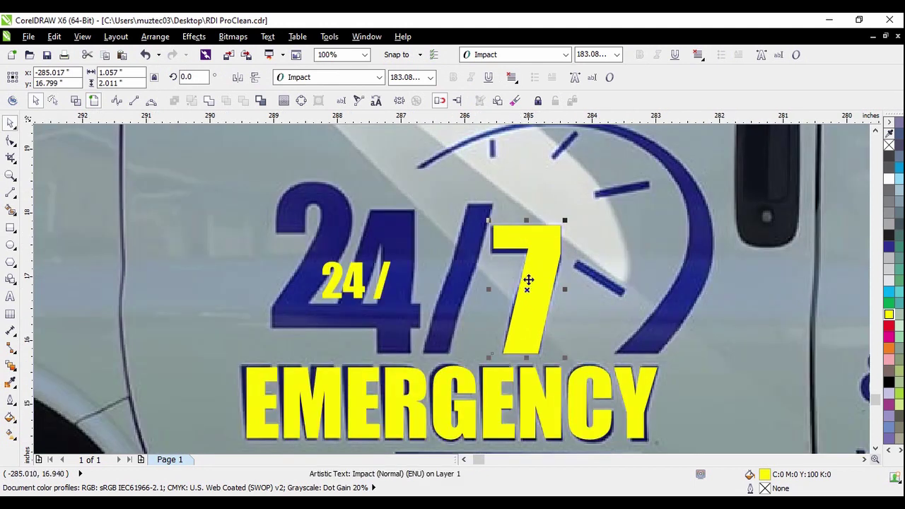
scroll(528, 281, down, 1)
Move and enlarge the yellow slash over the blue slash
click(453, 282)
scroll(455, 281, up, 1)
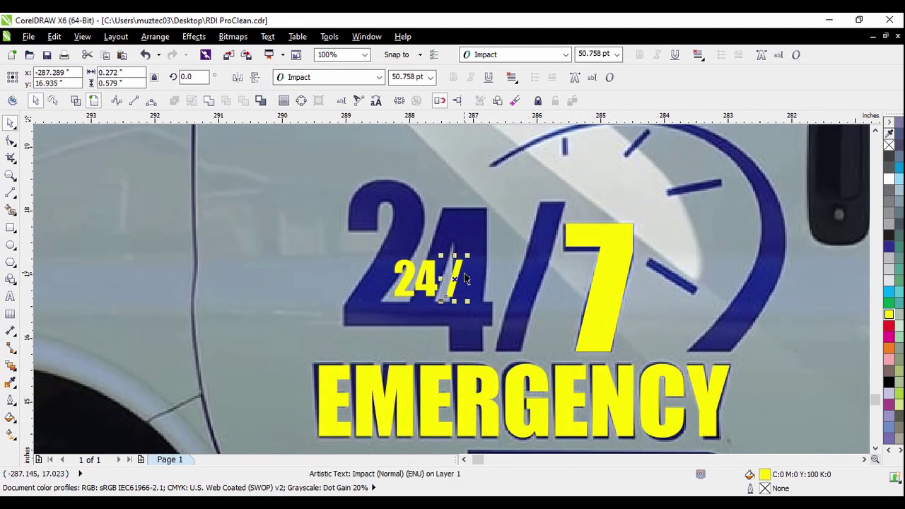
drag(455, 278, 577, 194)
drag(542, 247, 538, 248)
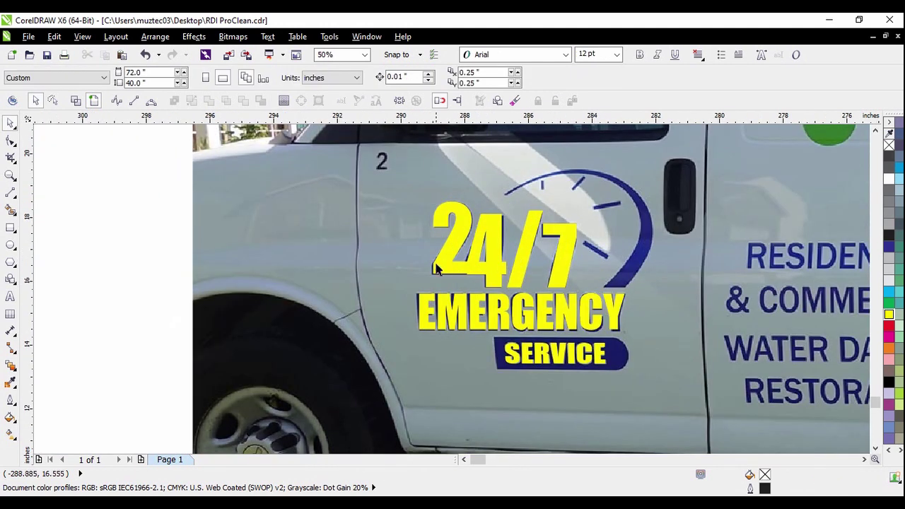
scroll(437, 269, up, 5)
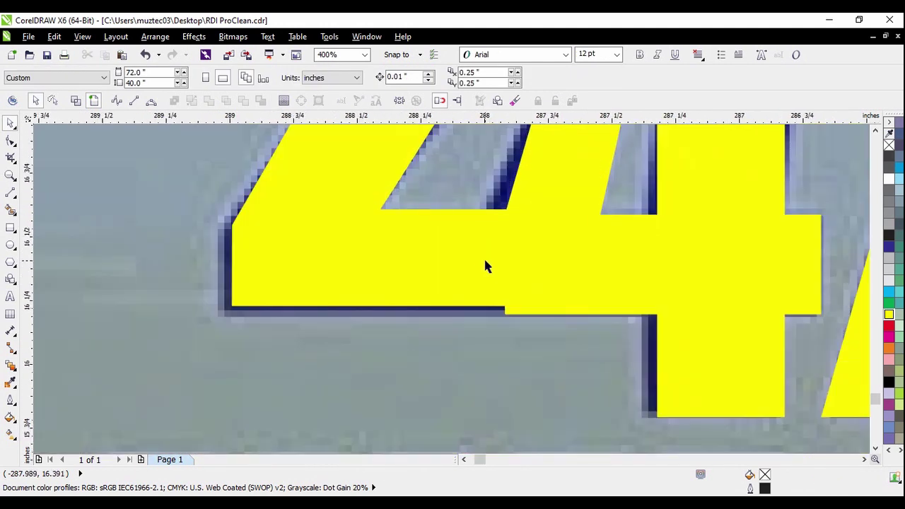
Align the 202.17 pt yellow 24 with the blue 24, then marquee-select all four pieces
click(478, 265)
drag(480, 266, 479, 267)
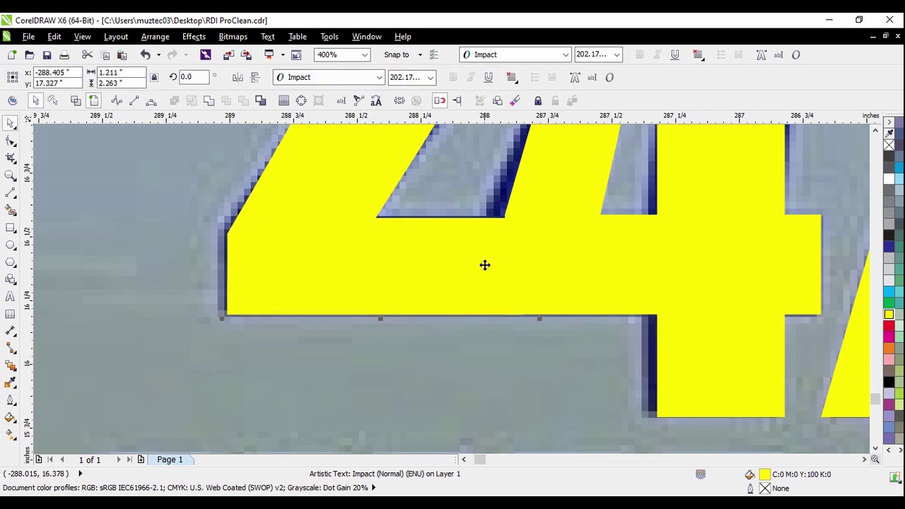
scroll(486, 265, down, 5)
drag(181, 162, 674, 330)
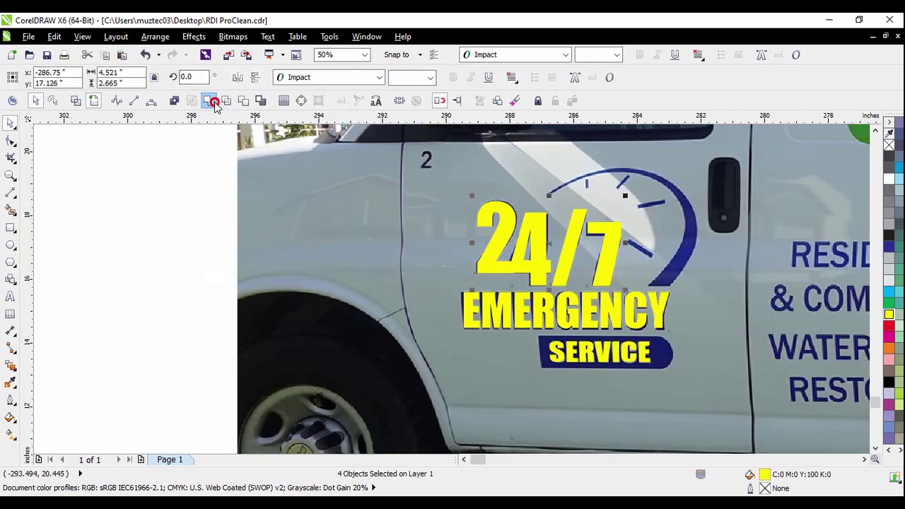
key(Escape)
Compare the yellow 24/7 by moving it off the van, then undo it back into place
scroll(506, 261, down, 1)
drag(506, 260, 304, 229)
click(97, 210)
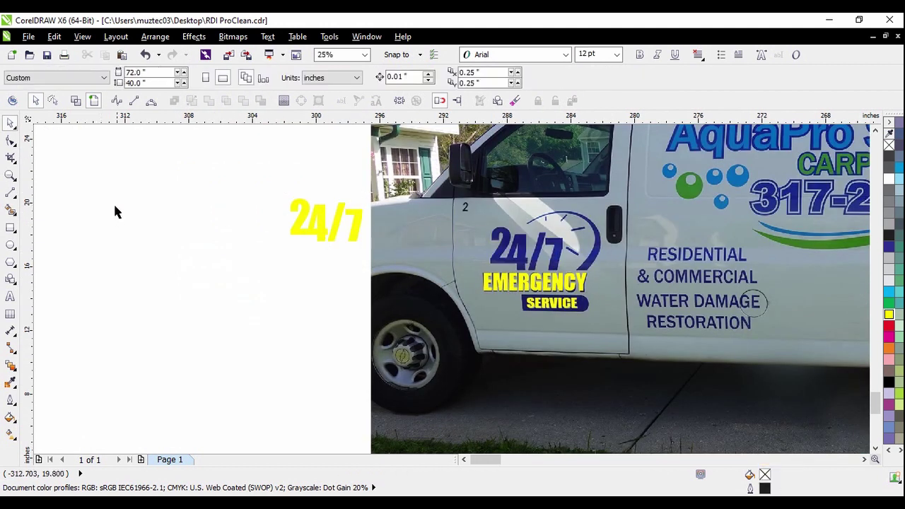
key(ctrl+z)
key(Escape)
scroll(545, 272, up, 1)
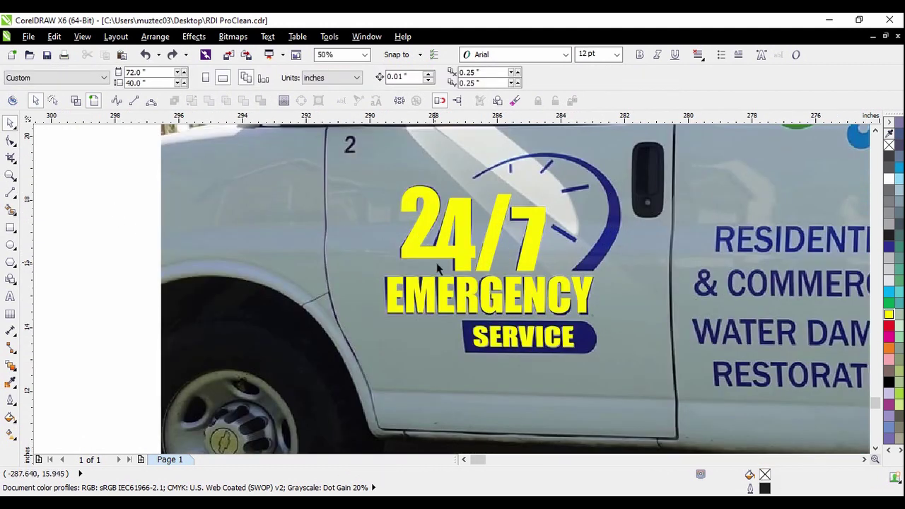
scroll(423, 311, down, 2)
scroll(422, 312, down, 1)
scroll(550, 251, down, 1)
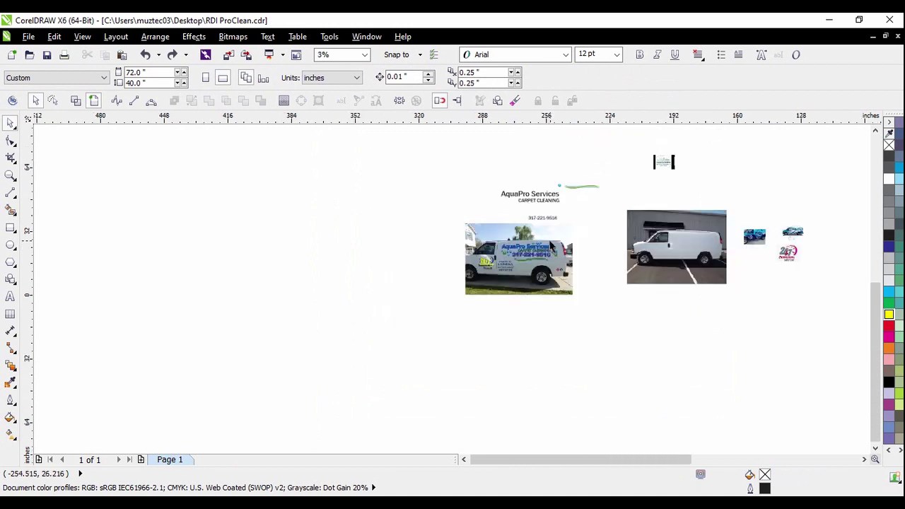
scroll(796, 253, up, 3)
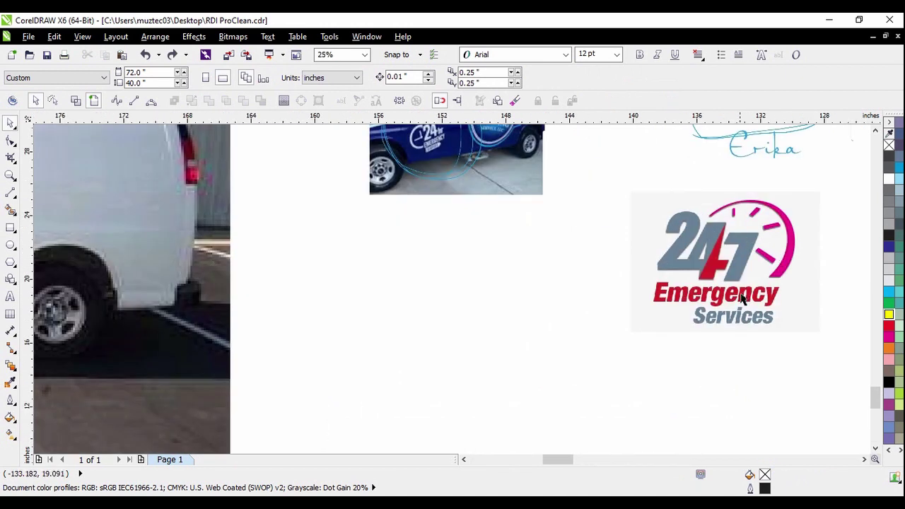
Move the reference 24/7 logo aside and place the pink clock over the van's 24/7 logo
drag(738, 302, 440, 172)
scroll(457, 319, down, 1)
drag(566, 249, 696, 341)
scroll(623, 283, down, 1)
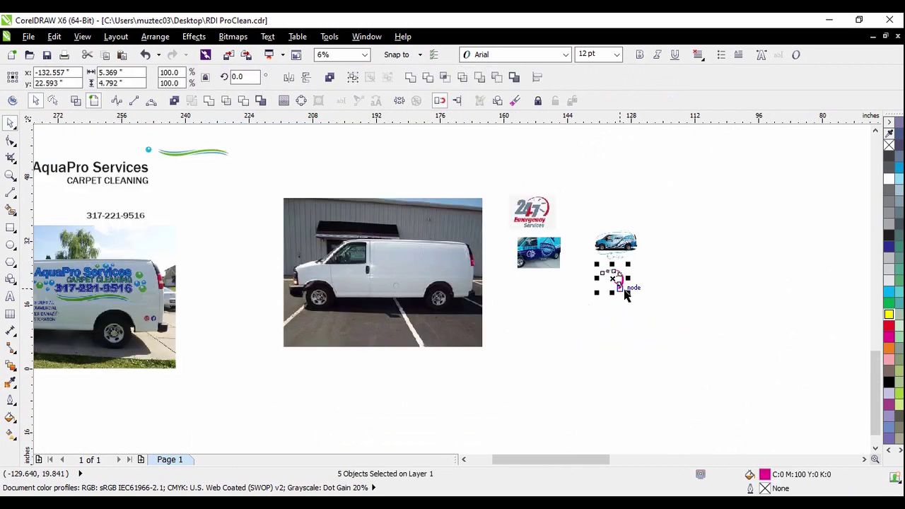
drag(623, 283, 259, 335)
scroll(363, 348, down, 1)
scroll(267, 349, up, 2)
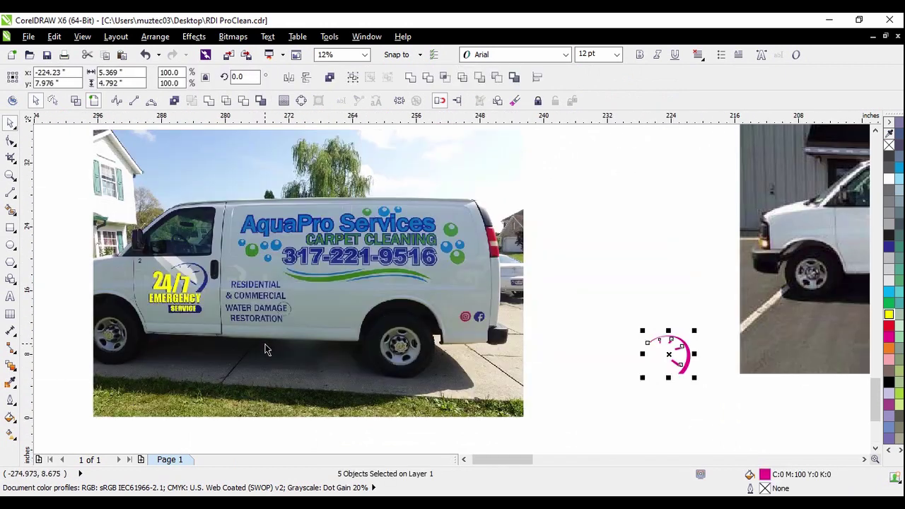
drag(682, 364, 209, 286)
Scale and nudge the pink clock to fit the blue arc exactly
scroll(205, 292, up, 1)
drag(221, 221, 202, 238)
scroll(189, 297, up, 2)
drag(232, 302, 238, 309)
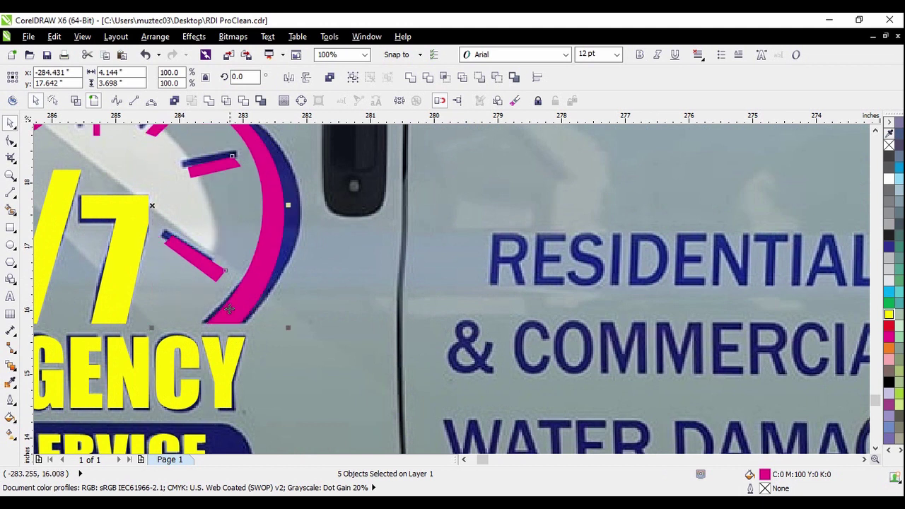
scroll(229, 309, down, 1)
drag(269, 260, 280, 259)
scroll(248, 308, up, 1)
drag(249, 308, 251, 285)
scroll(281, 281, down, 1)
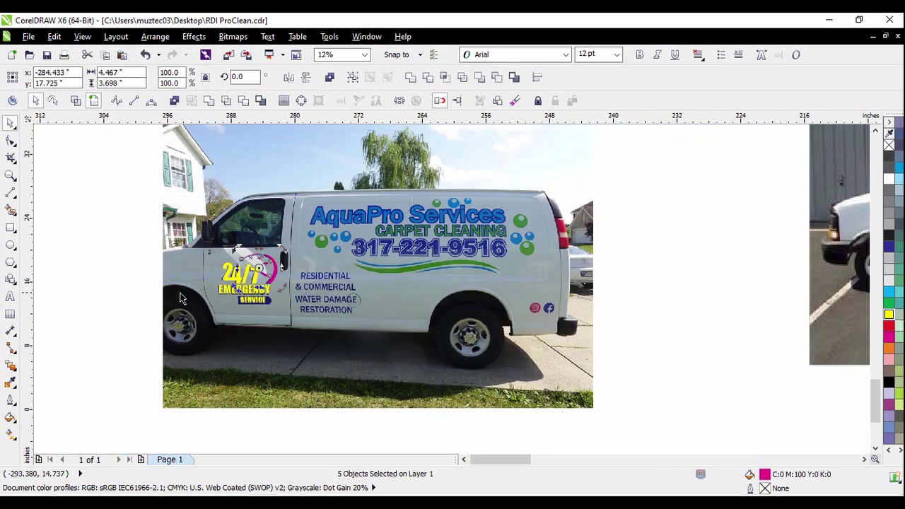
Zoom in close on the navy SERVICE badge with the Rectangle tool ready
click(99, 301)
scroll(265, 279, up, 1)
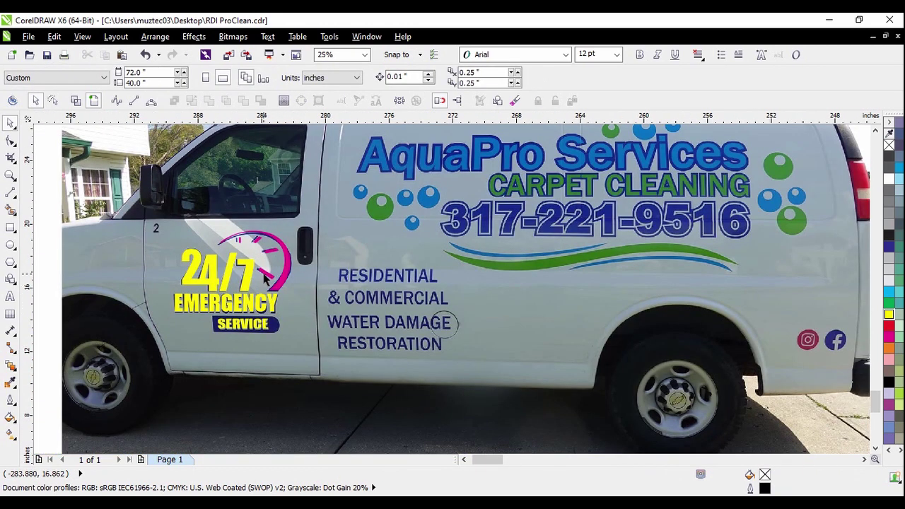
scroll(220, 346, up, 1)
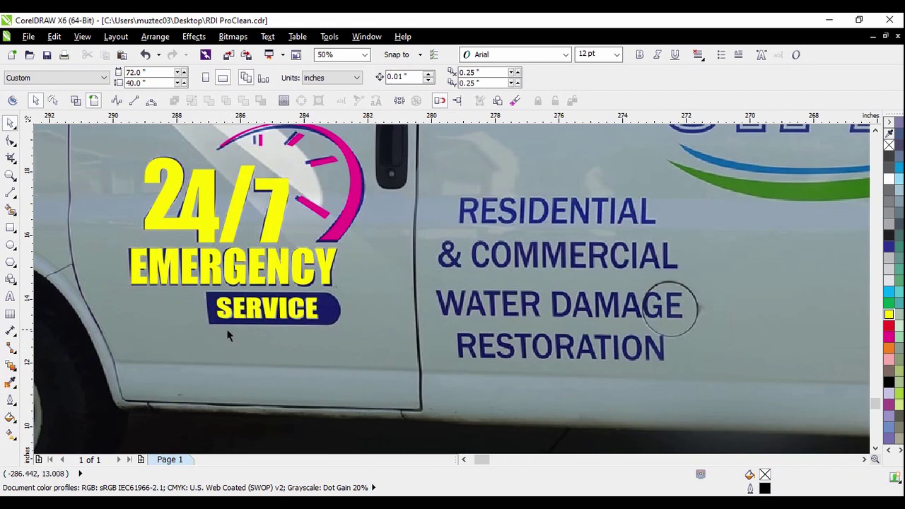
scroll(241, 331, up, 1)
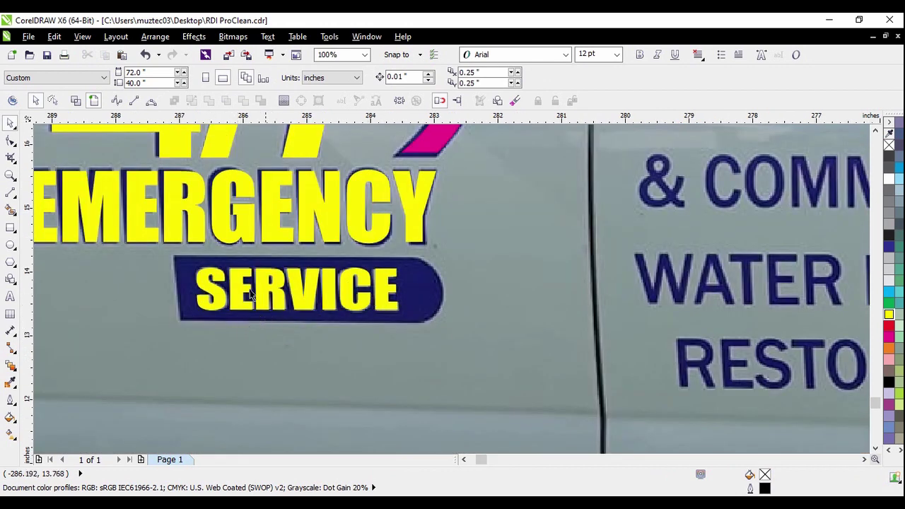
scroll(251, 296, down, 1)
scroll(304, 314, up, 1)
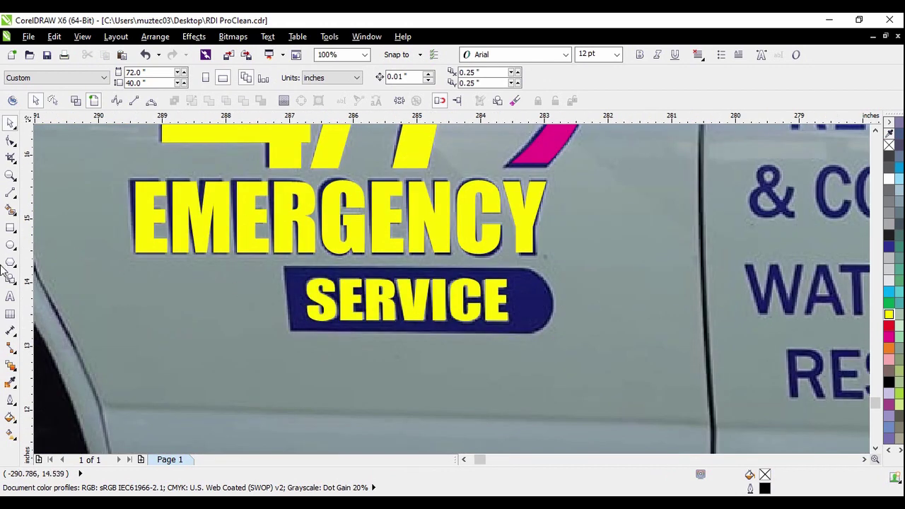
click(10, 227)
Cover the SERVICE badge's straight body with a magenta rectangle with no outline
scroll(463, 331, up, 1)
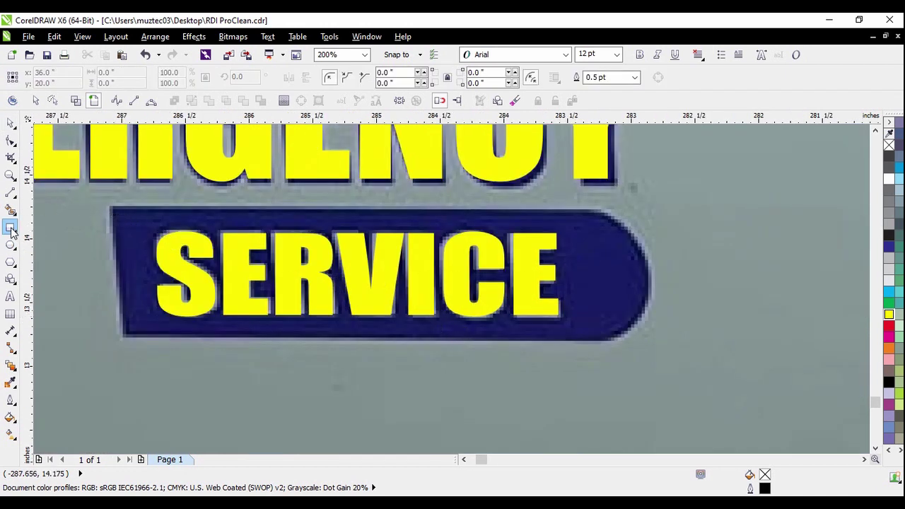
drag(110, 207, 575, 342)
click(11, 123)
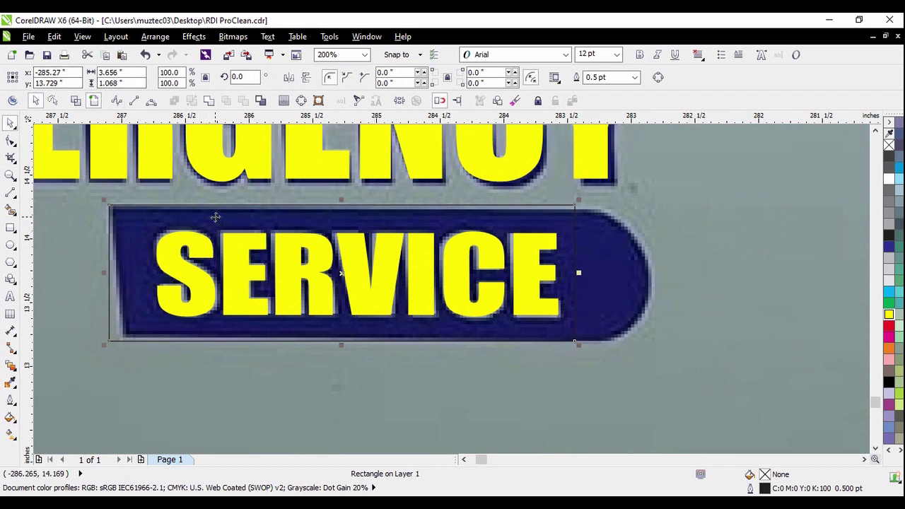
click(890, 338)
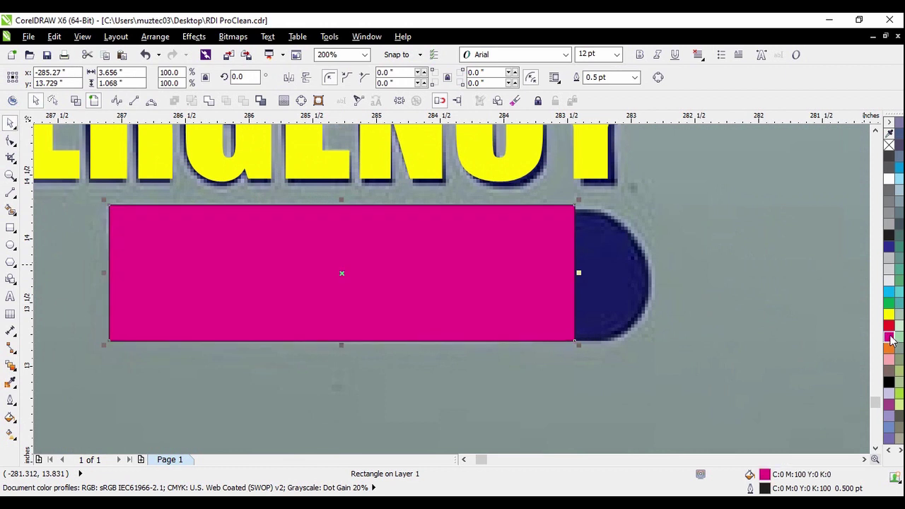
right_click(889, 145)
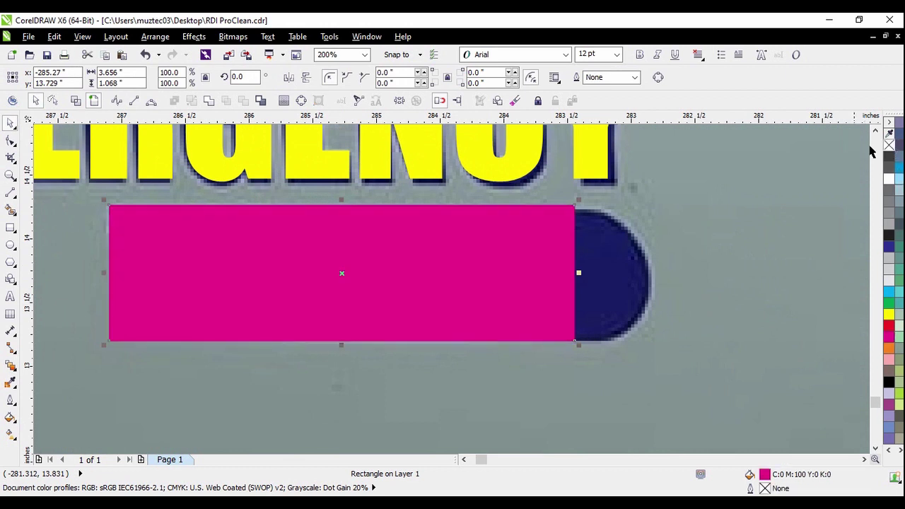
Add a rectangle-height magenta circle without outline at the bar's right end
click(10, 244)
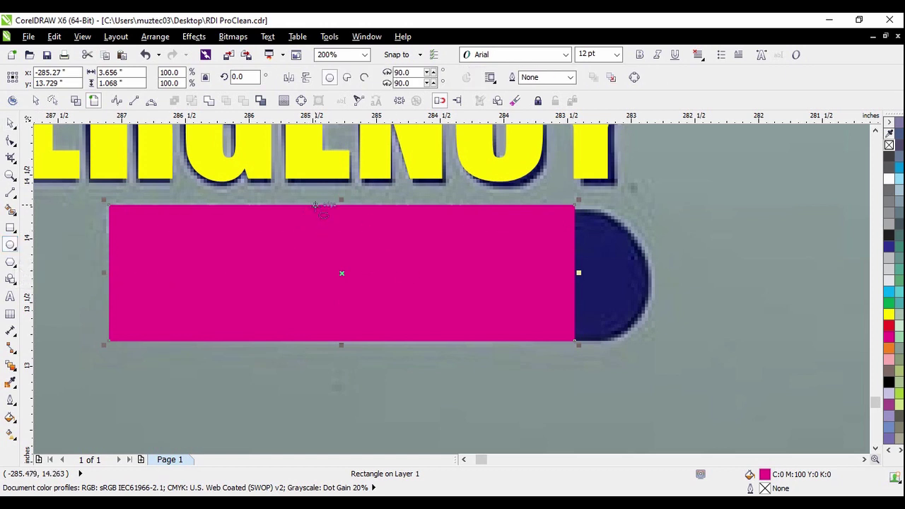
drag(315, 205, 382, 341)
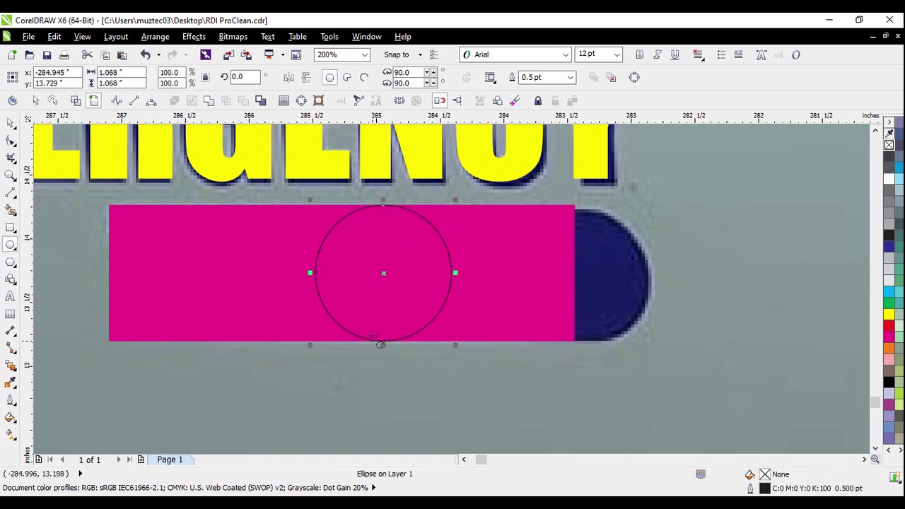
click(10, 123)
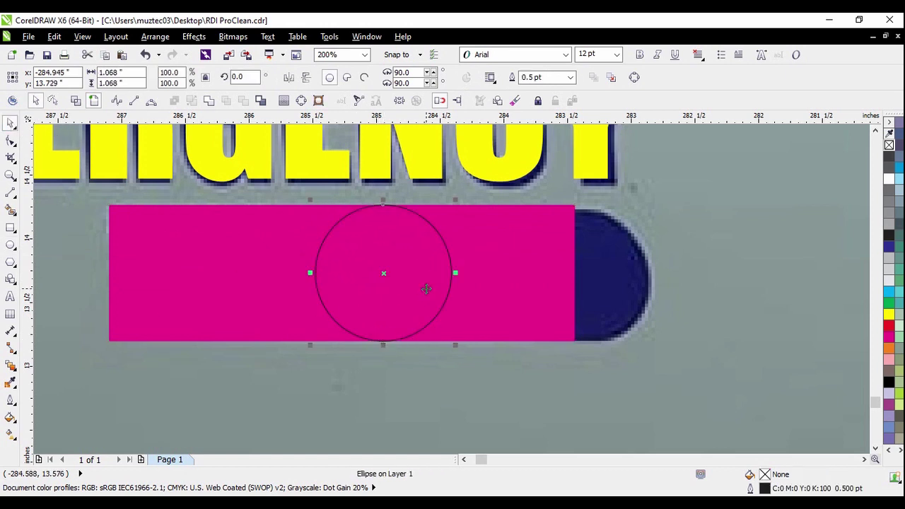
click(426, 281)
click(401, 272)
drag(362, 273, 555, 268)
scroll(624, 255, up, 2)
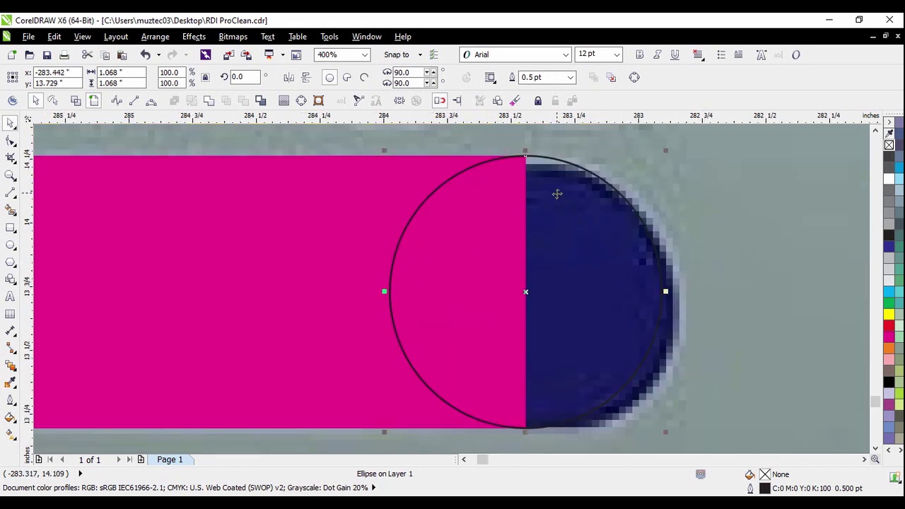
scroll(526, 152, up, 2)
scroll(407, 143, down, 2)
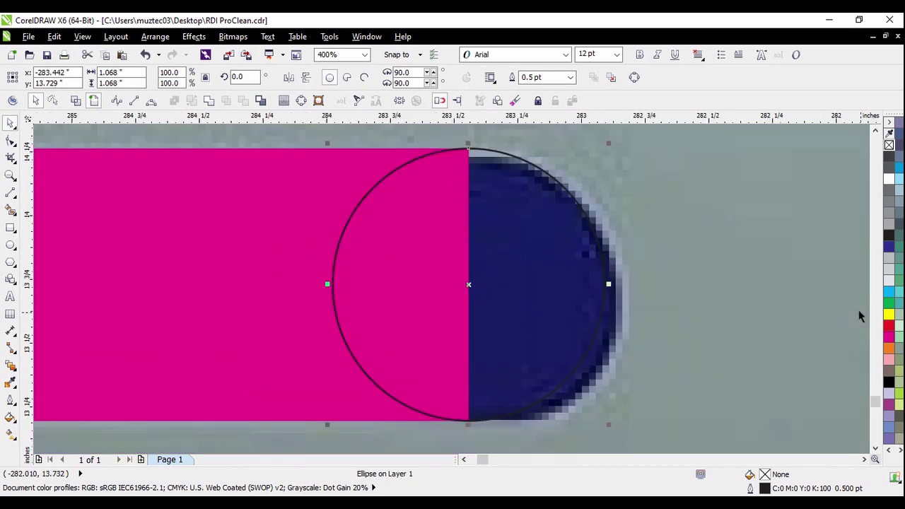
click(889, 336)
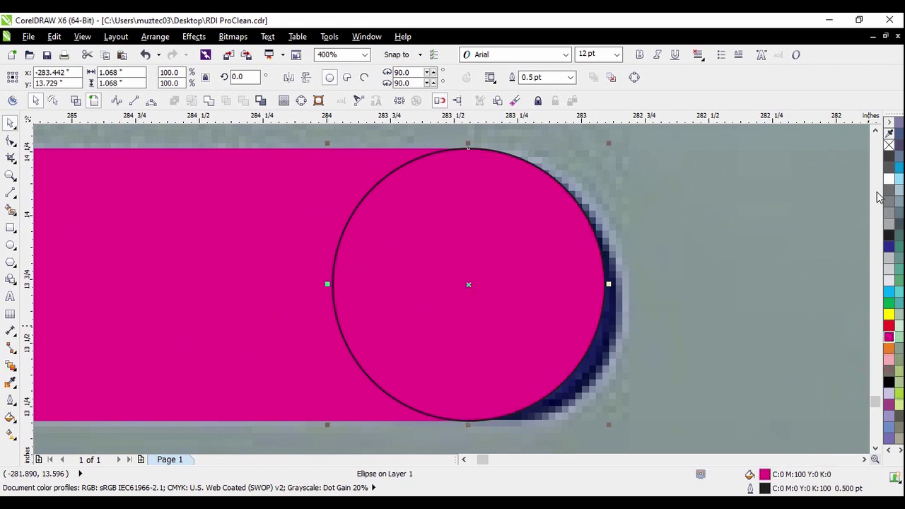
right_click(890, 145)
scroll(599, 191, down, 3)
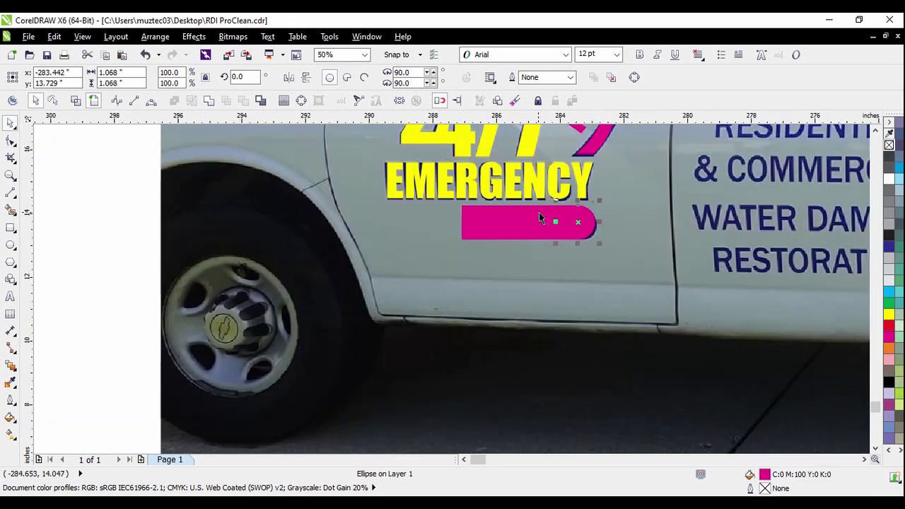
Bring the SERVICE text in front of the magenta shapes, using wireframe view to pick it
click(75, 241)
scroll(529, 219, up, 1)
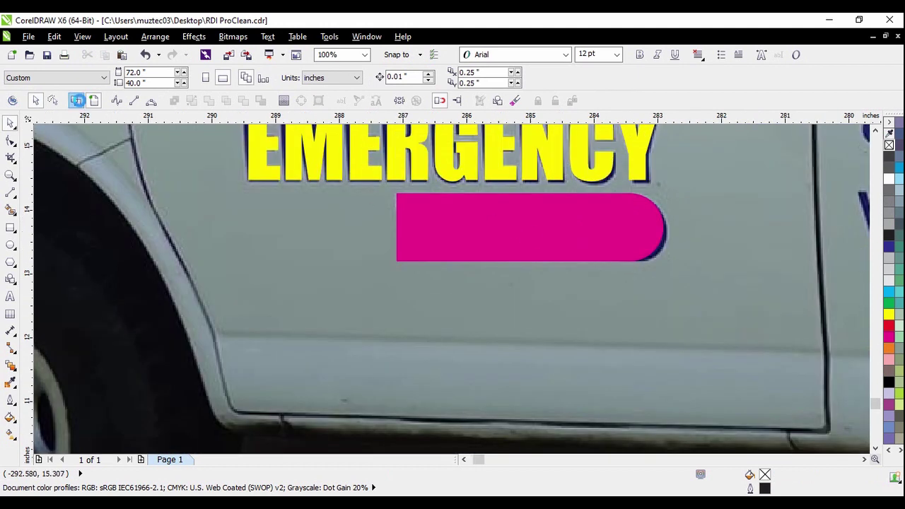
click(75, 100)
scroll(500, 235, up, 1)
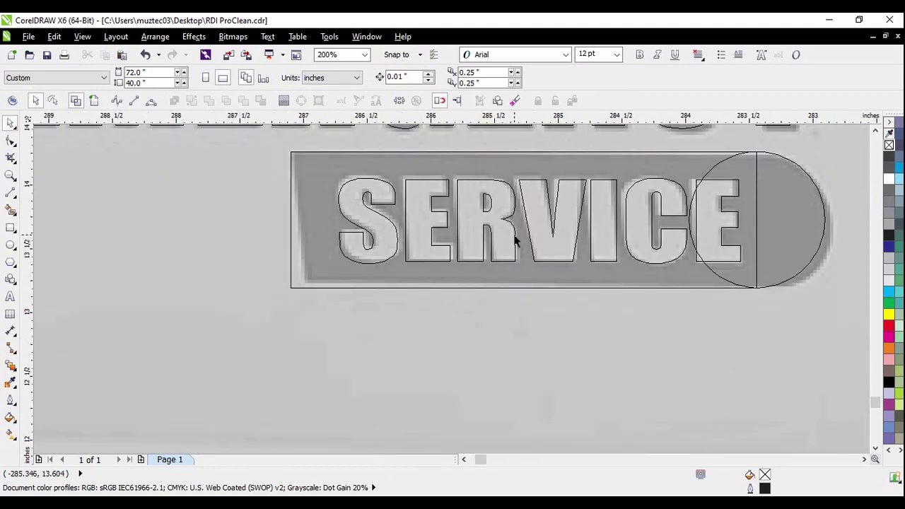
click(516, 233)
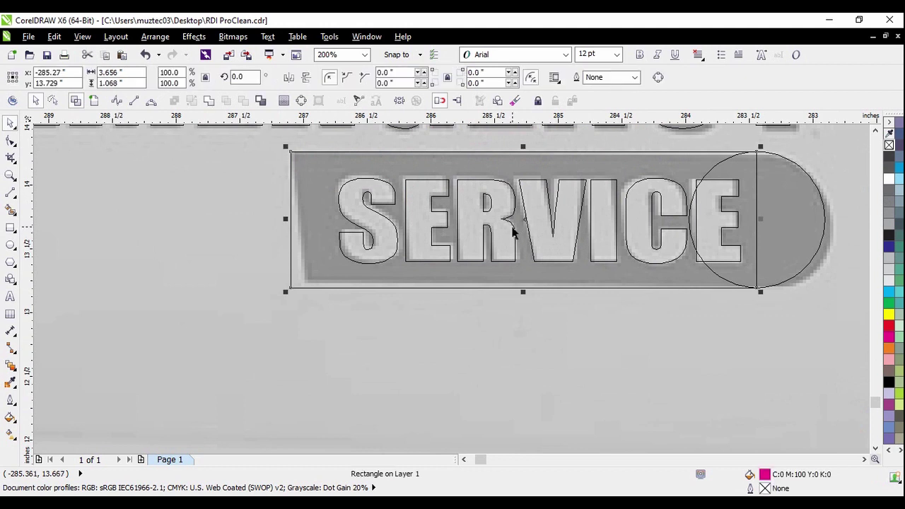
click(510, 223)
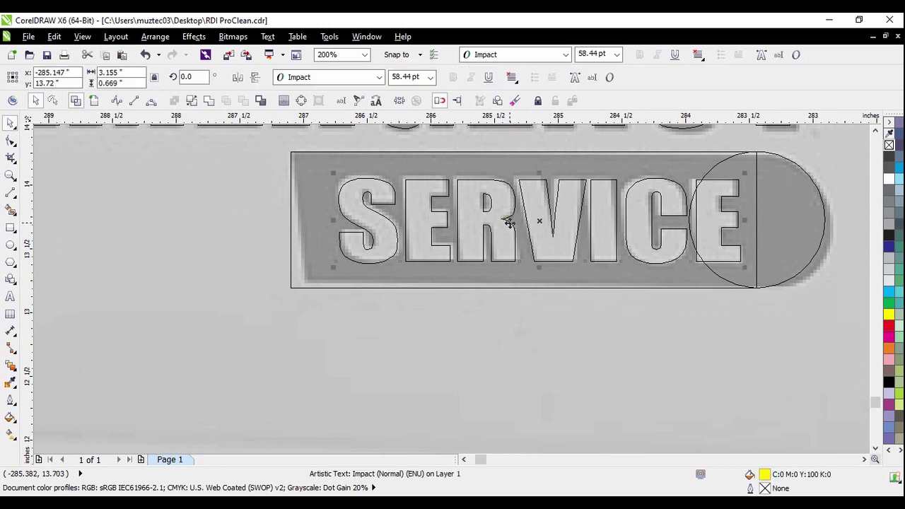
right_click(510, 222)
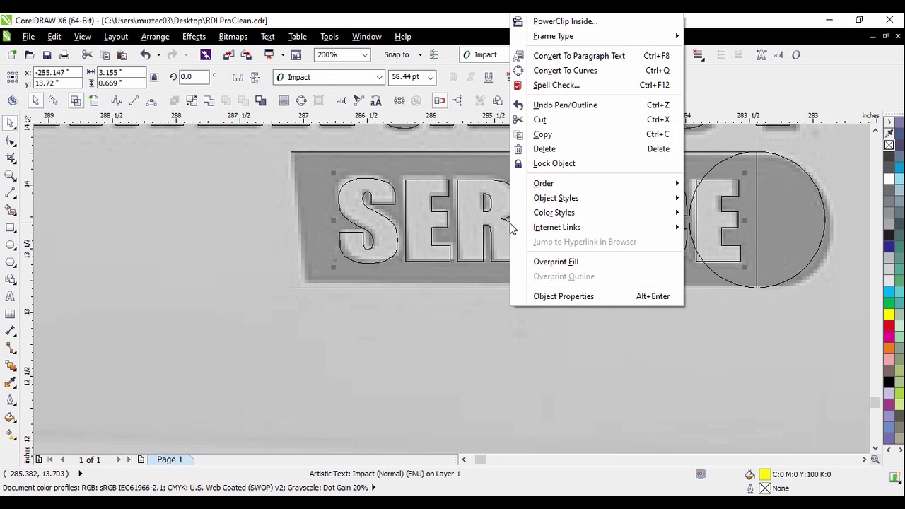
mouse_move(553, 191)
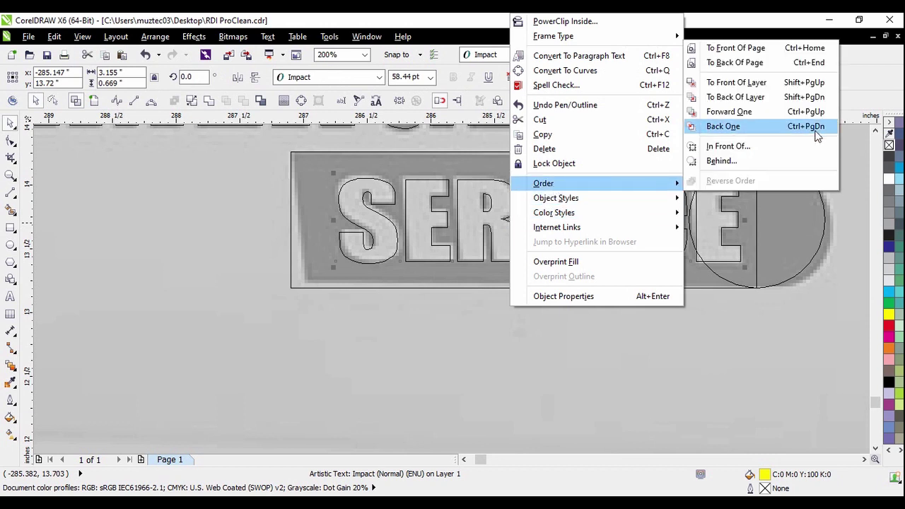
click(785, 48)
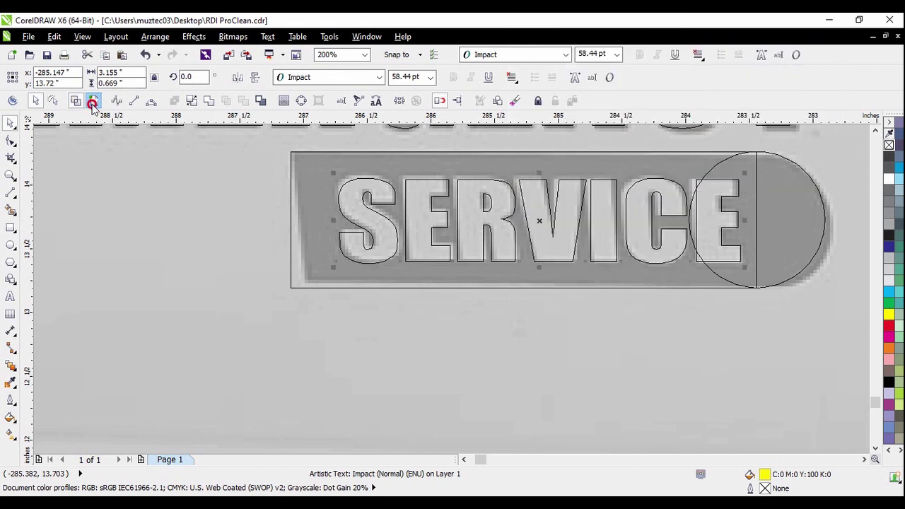
click(92, 102)
Check beneath the magenta end circle by moving it aside and undoing
scroll(533, 226, down, 2)
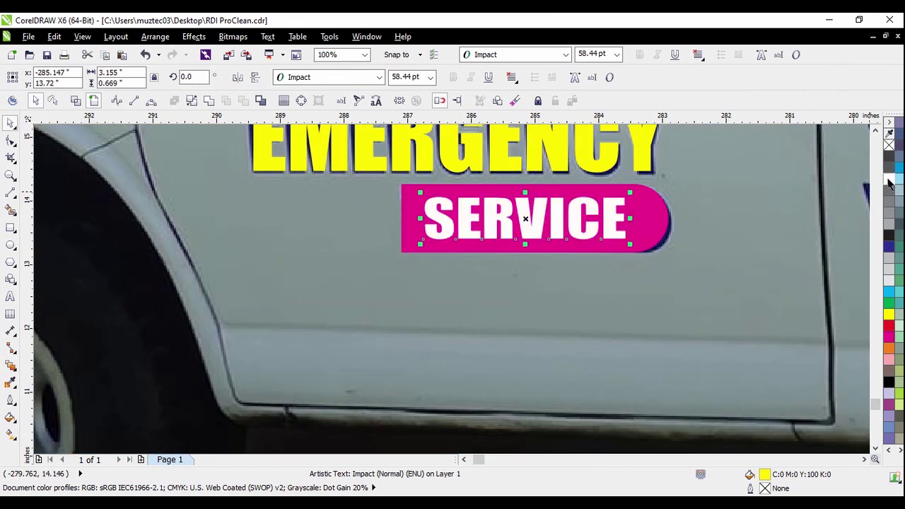
click(689, 226)
drag(645, 243, 741, 264)
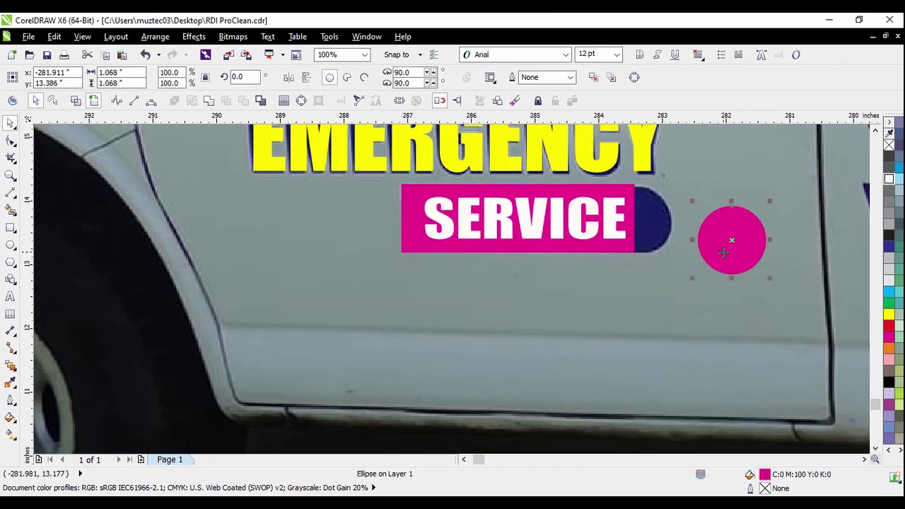
key(ctrl+z)
scroll(649, 208, up, 1)
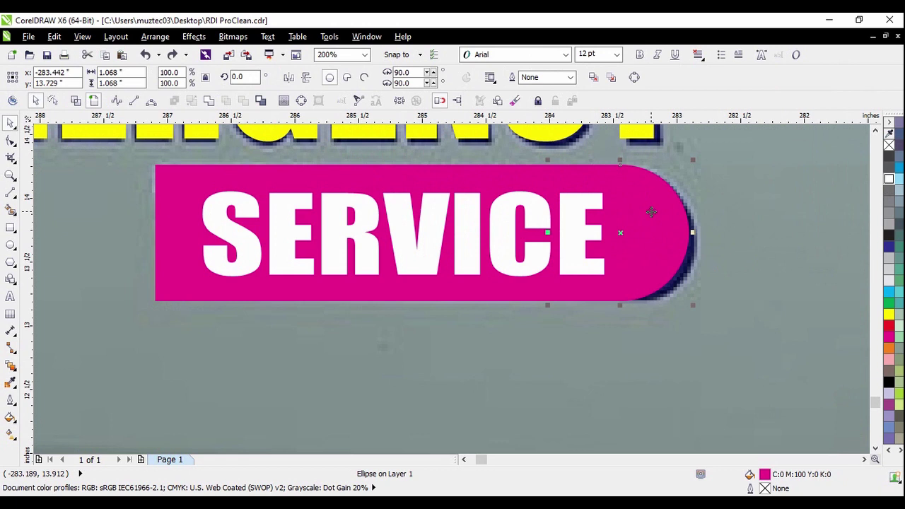
click(674, 221)
drag(673, 222, 741, 223)
key(ctrl+z)
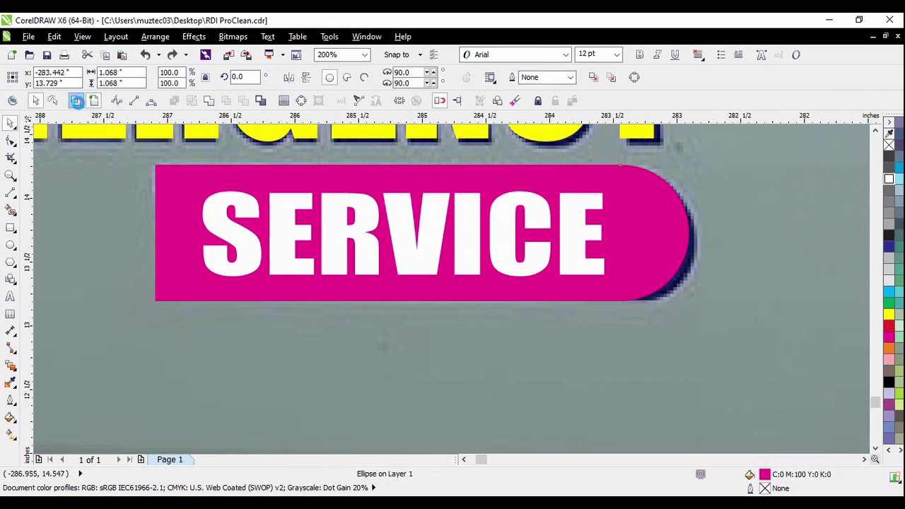
Weld the magenta rectangle and end circle into one rounded shape
click(76, 100)
click(702, 204)
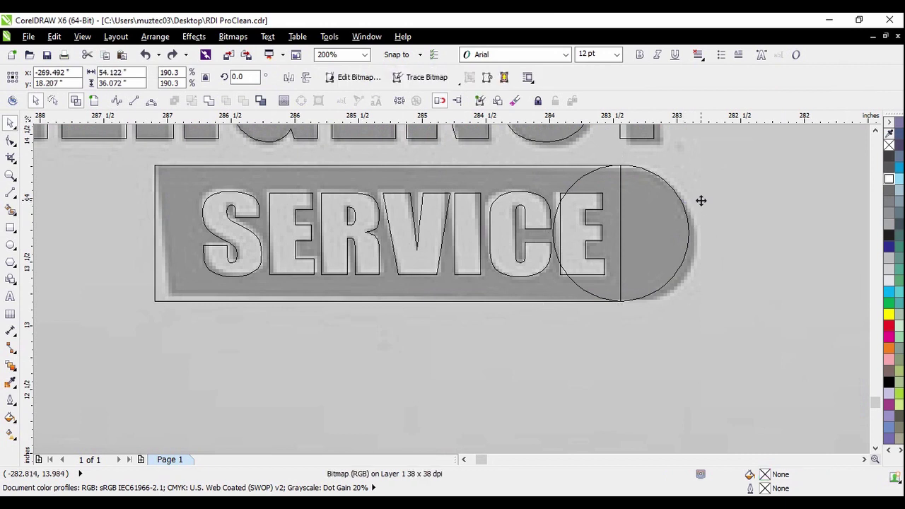
click(661, 217)
scroll(644, 193, up, 2)
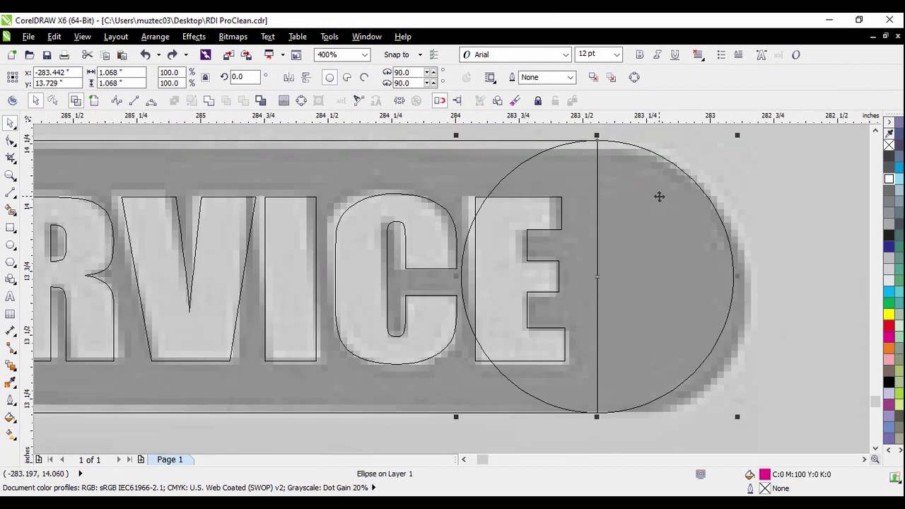
shift+click(443, 176)
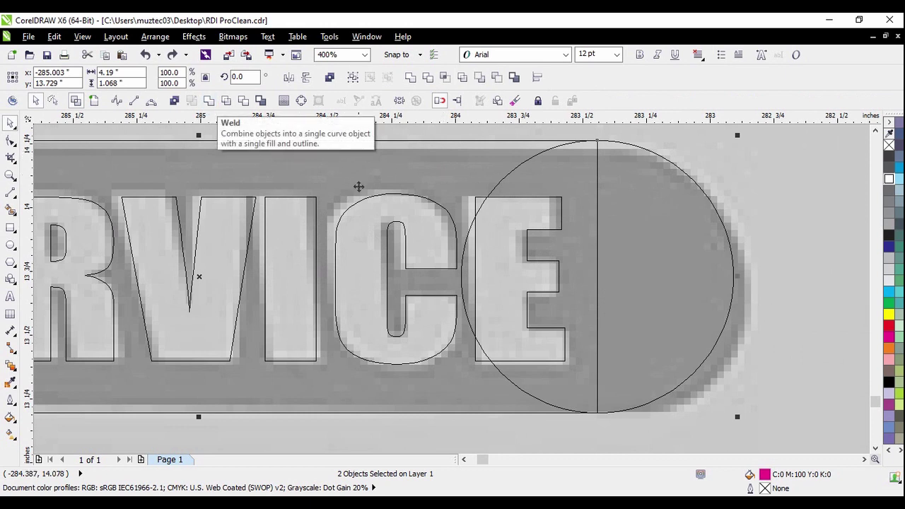
click(209, 100)
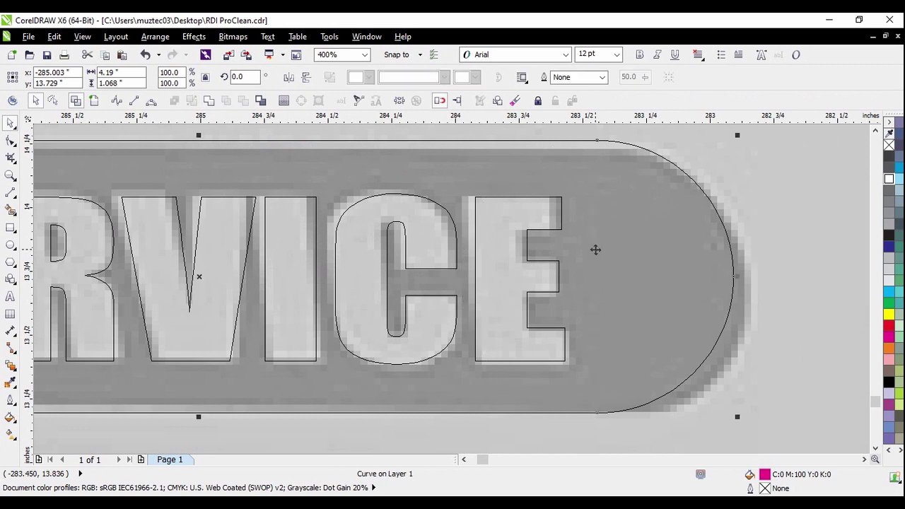
scroll(612, 245, down, 1)
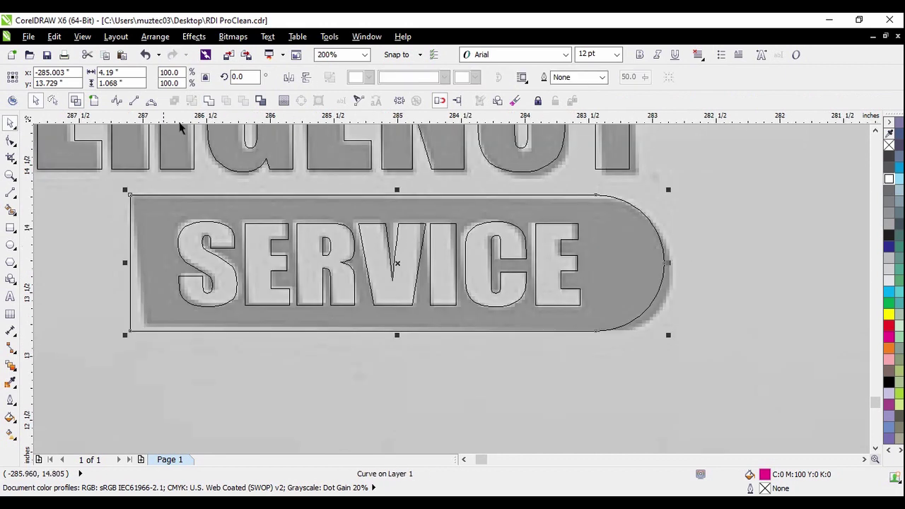
scroll(555, 264, down, 1)
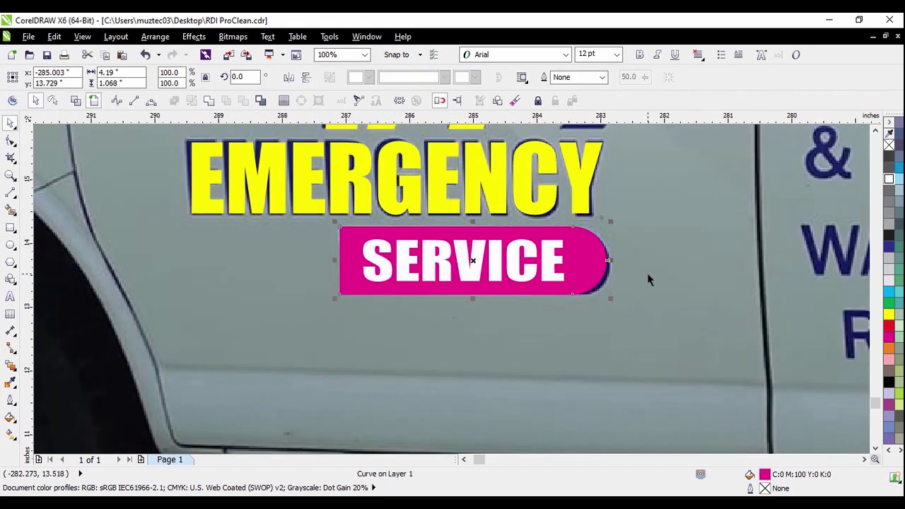
Cut the SERVICE letters out of the magenta shape and move the leftover white text off it
click(558, 272)
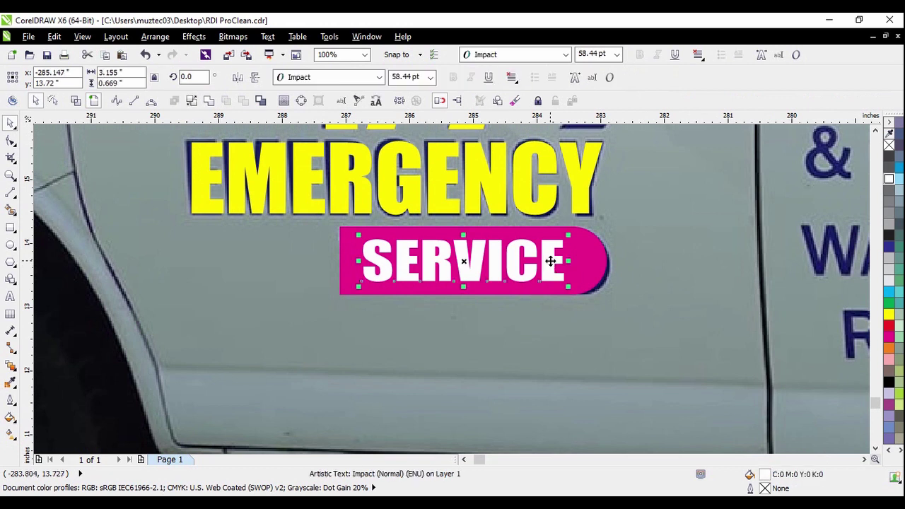
shift+click(600, 264)
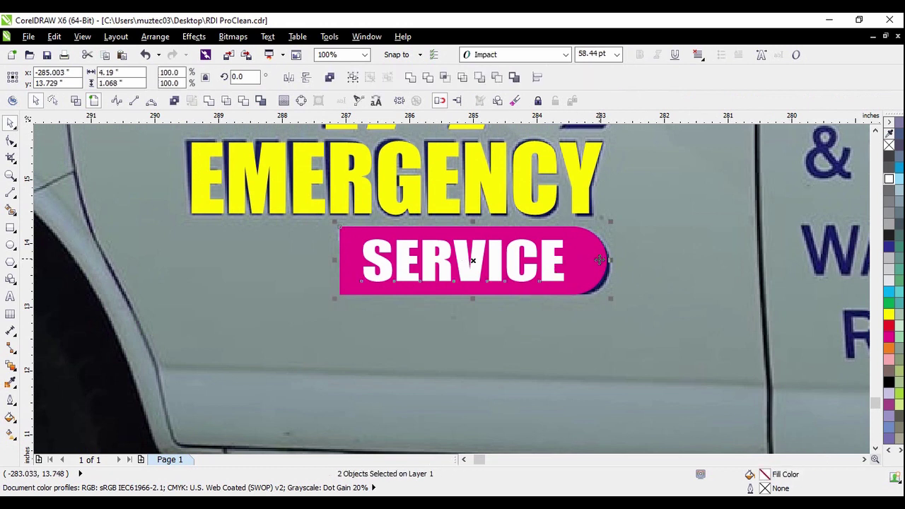
click(228, 104)
click(597, 228)
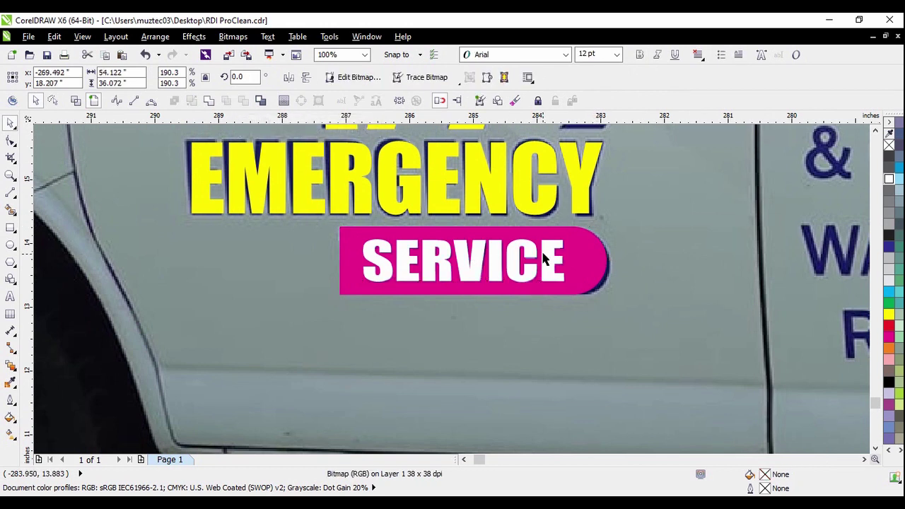
drag(549, 249, 363, 281)
Move the phone-number text down onto the van photo
key(Escape)
scroll(404, 283, down, 3)
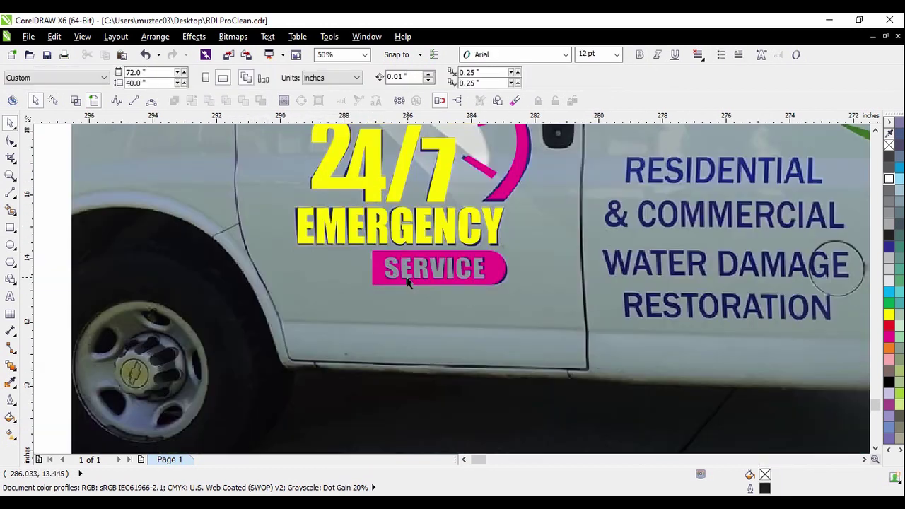
scroll(373, 251, down, 1)
drag(158, 168, 468, 298)
scroll(450, 242, up, 1)
scroll(386, 225, down, 2)
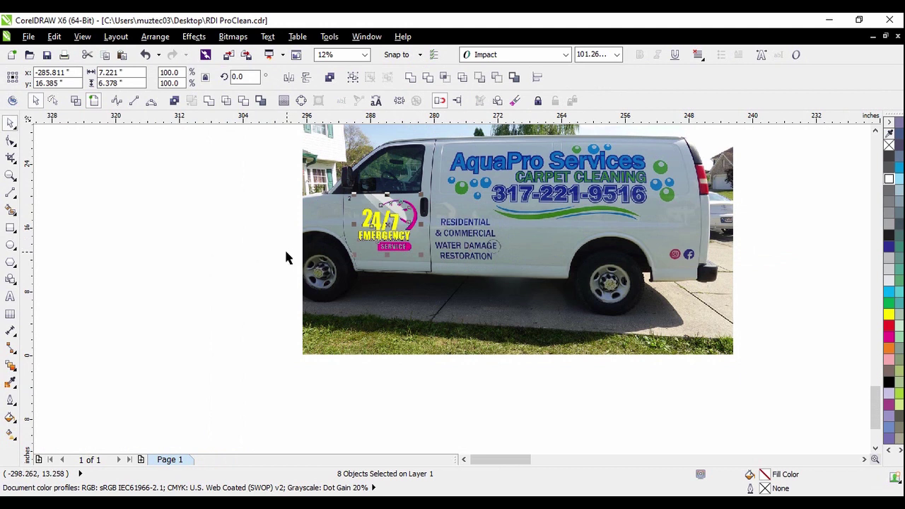
scroll(307, 273, down, 1)
scroll(410, 223, up, 1)
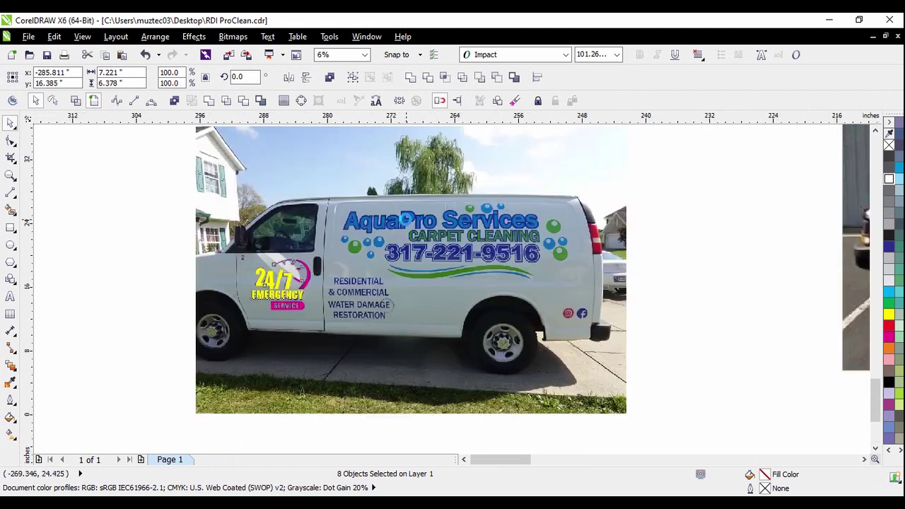
scroll(380, 297, up, 1)
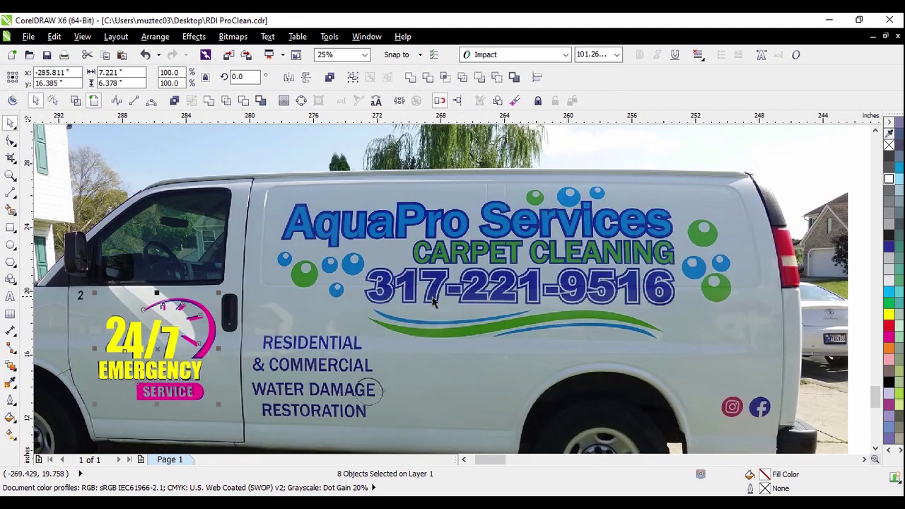
scroll(434, 301, down, 1)
drag(542, 140, 543, 191)
Set the phone-number text's font to Arial Black
scroll(542, 192, up, 1)
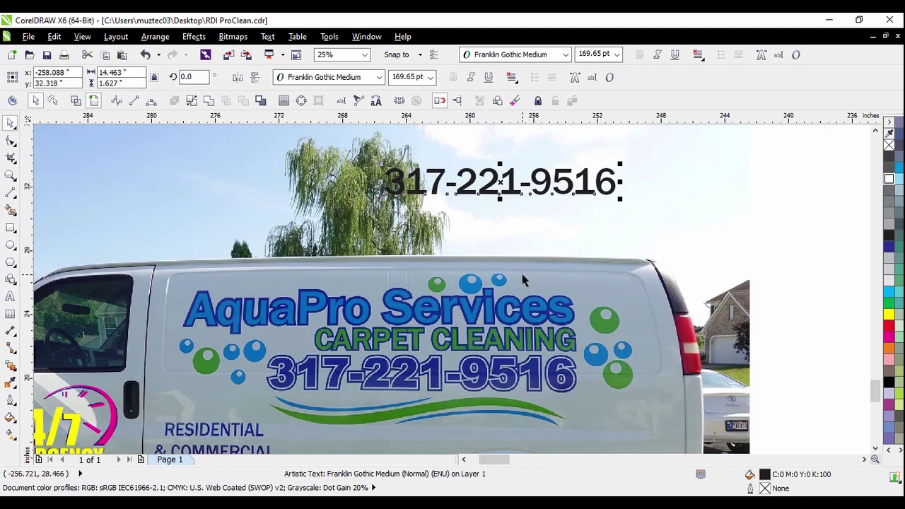
scroll(363, 306, down, 1)
scroll(365, 283, down, 1)
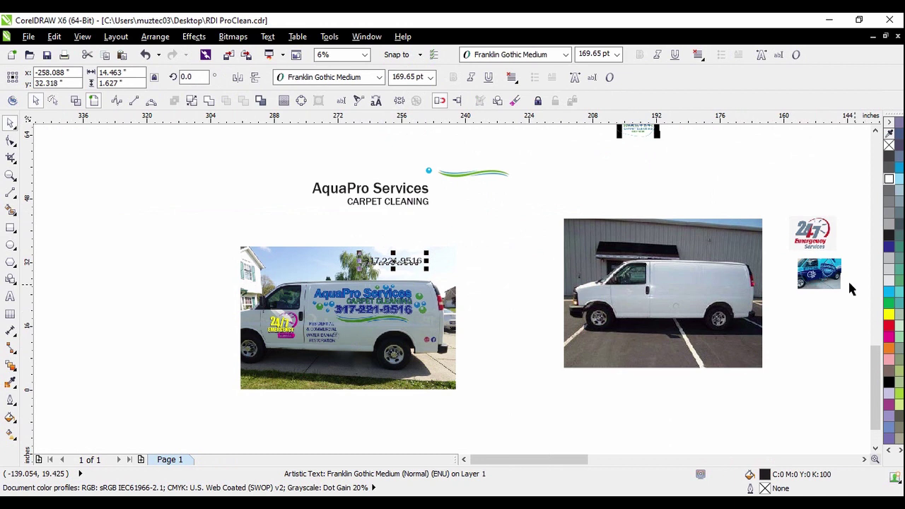
scroll(602, 262, down, 1)
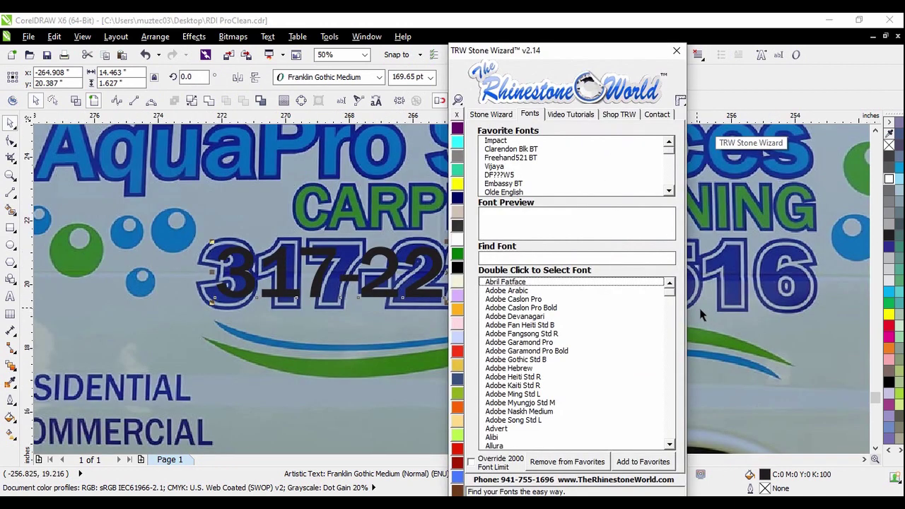
scroll(670, 296, down, 5)
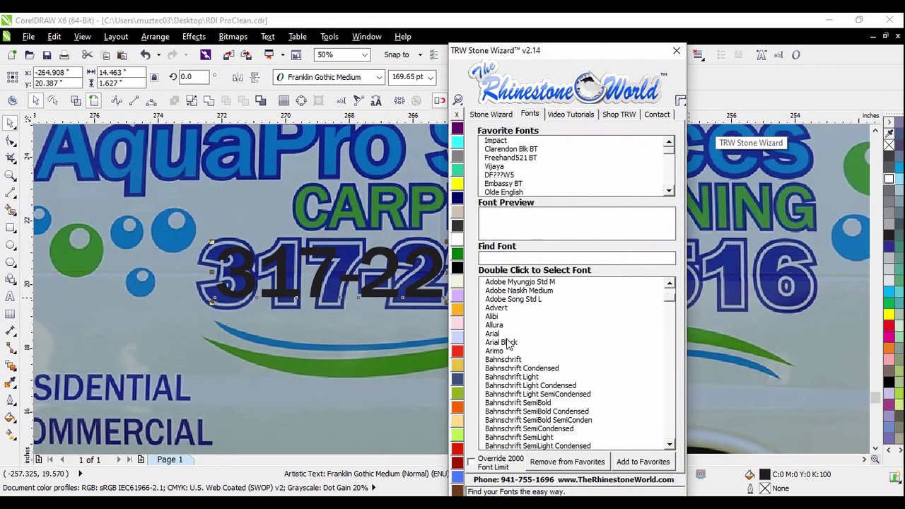
double_click(507, 342)
click(677, 50)
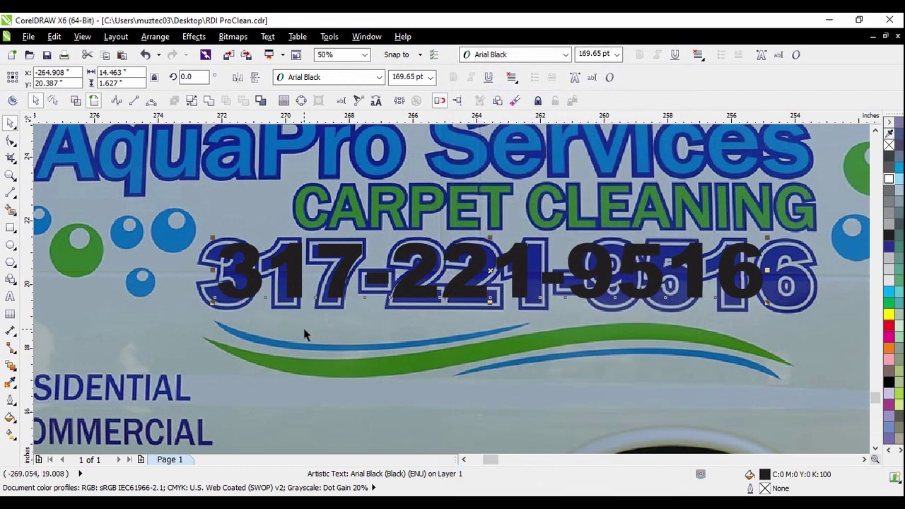
Enlarge the black number to about 182.90 pt and align it over the blue lettering
scroll(239, 283, up, 1)
mouse_move(239, 283)
mouse_down()
mouse_move(262, 285)
mouse_move(253, 288)
mouse_up()
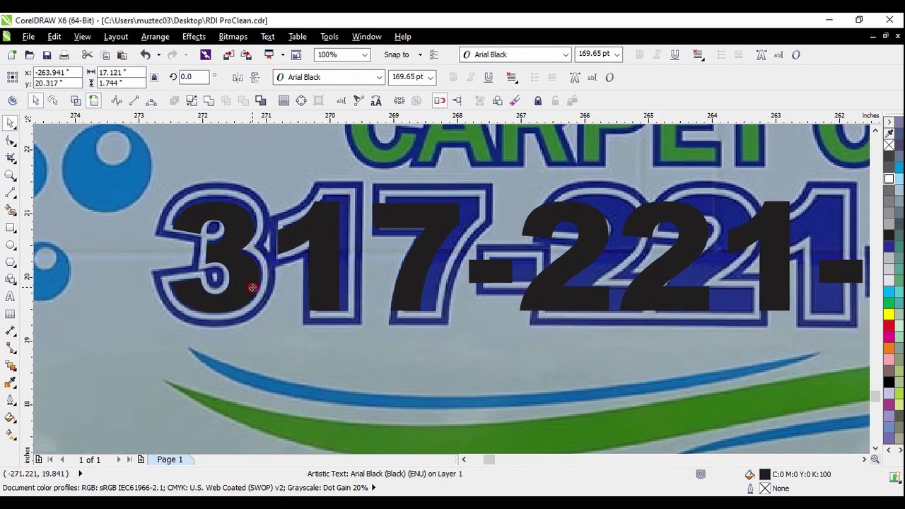
scroll(253, 287, down, 2)
scroll(619, 280, up, 1)
drag(619, 240, 661, 235)
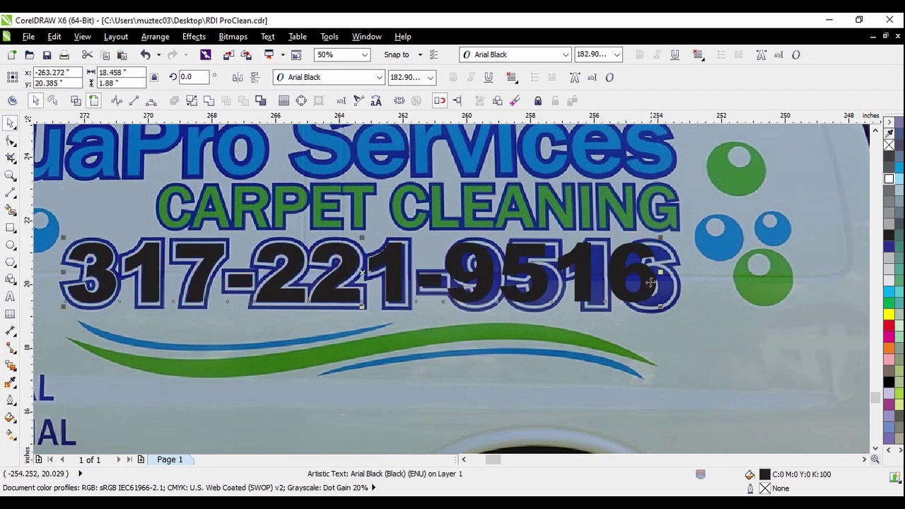
scroll(651, 283, up, 1)
drag(675, 269, 695, 266)
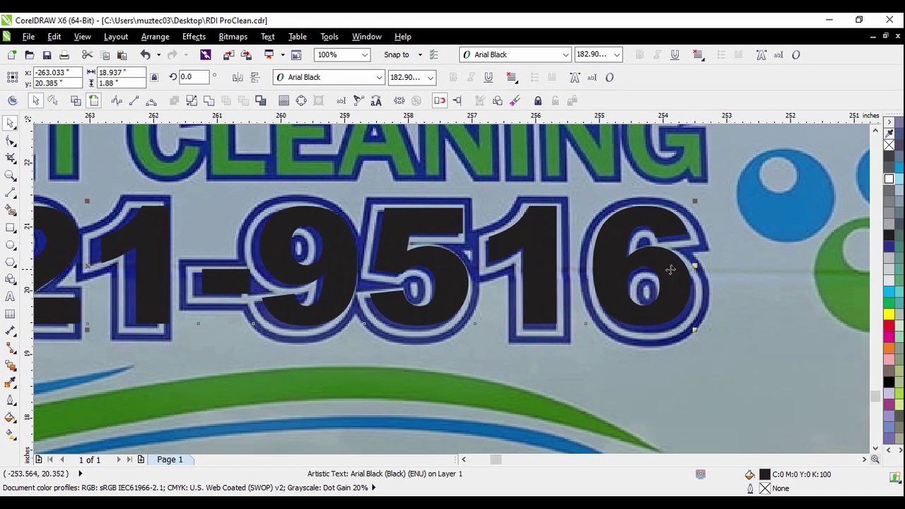
scroll(670, 270, down, 5)
click(752, 338)
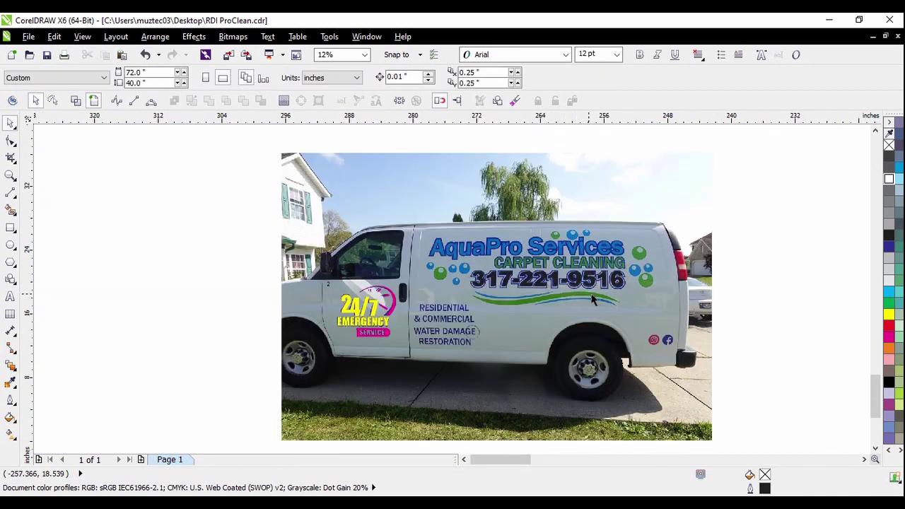
Move the five-piece swoosh group to the right of the title
scroll(502, 302, down, 2)
scroll(592, 155, up, 2)
drag(570, 137, 690, 167)
drag(620, 151, 665, 180)
drag(740, 212, 759, 198)
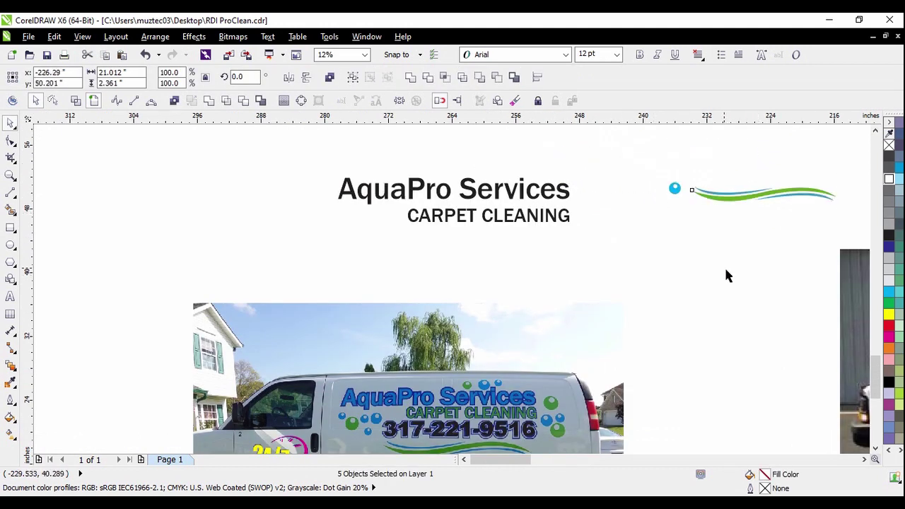
click(725, 266)
Move both title texts onto the van and shrink them to fit its lettering
scroll(508, 212, up, 4)
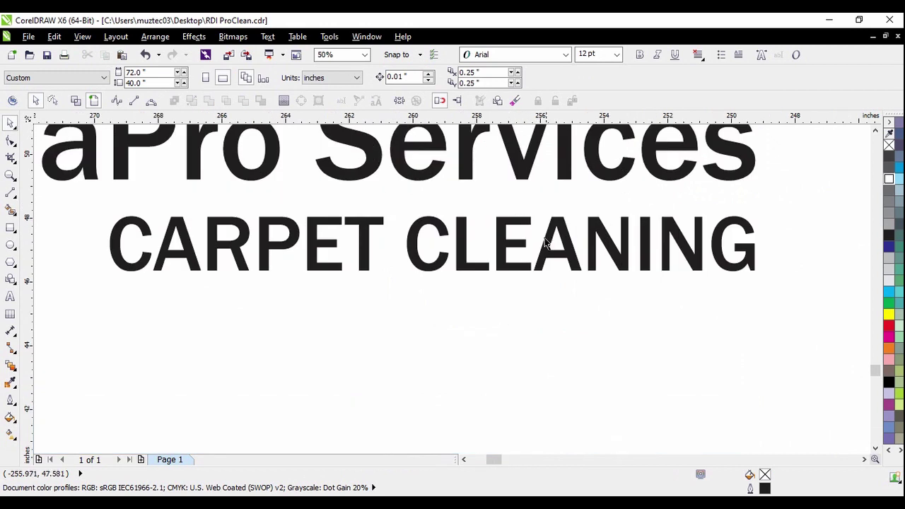
click(551, 235)
scroll(542, 266, down, 4)
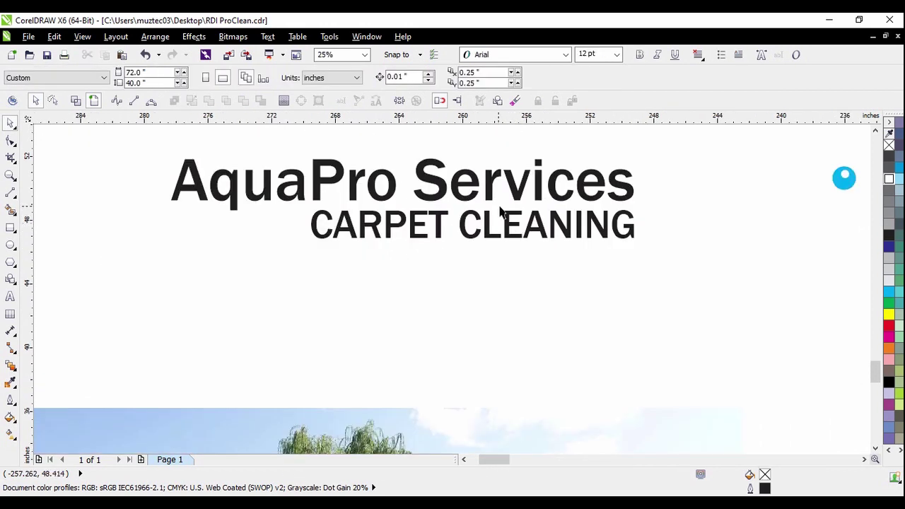
drag(389, 191, 584, 234)
drag(548, 191, 495, 386)
scroll(490, 381, up, 2)
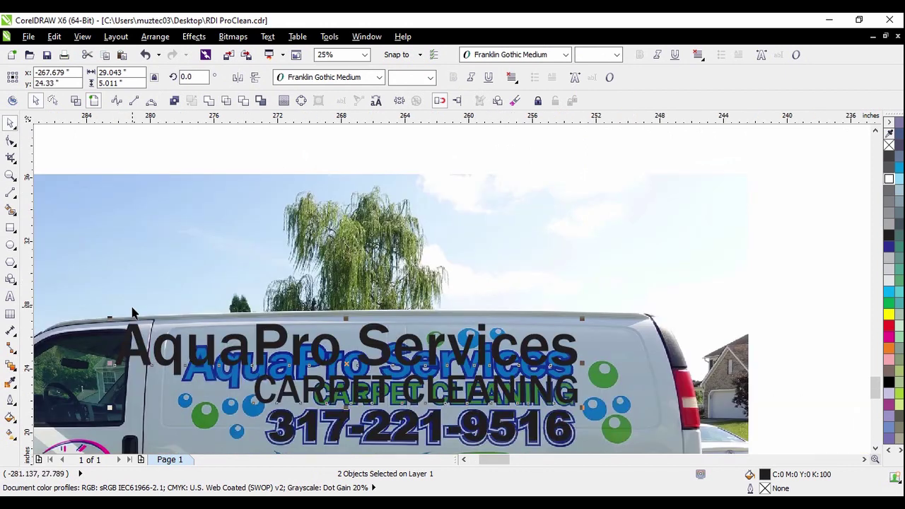
drag(110, 319, 187, 332)
Narrow the CARPET CLEANING text to match the van's lettering
scroll(502, 399, up, 1)
scroll(503, 399, down, 1)
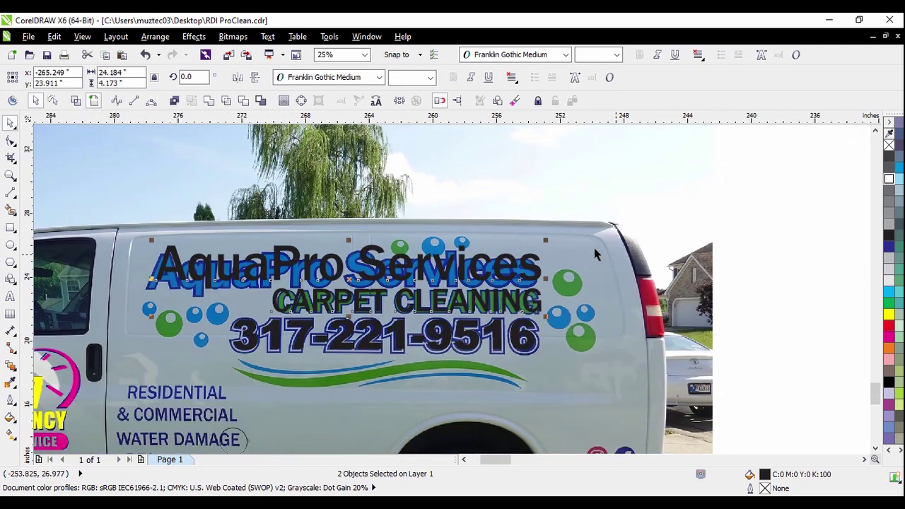
click(715, 318)
scroll(539, 303, up, 3)
click(534, 306)
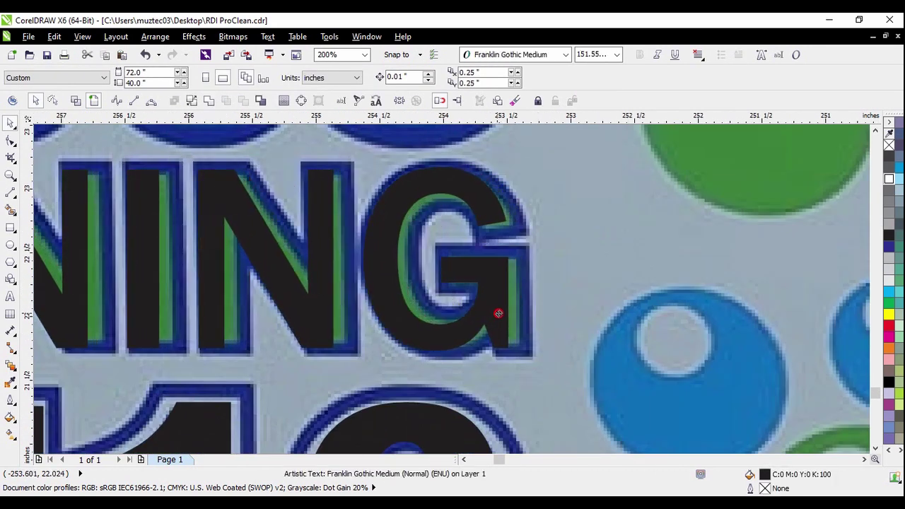
scroll(570, 304, down, 1)
scroll(570, 304, down, 2)
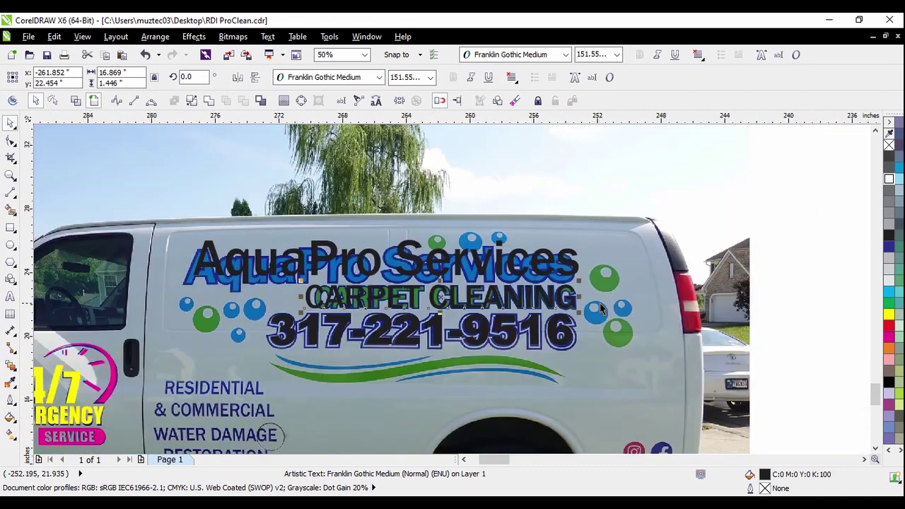
scroll(300, 314, up, 2)
drag(300, 286, 338, 285)
scroll(414, 294, down, 1)
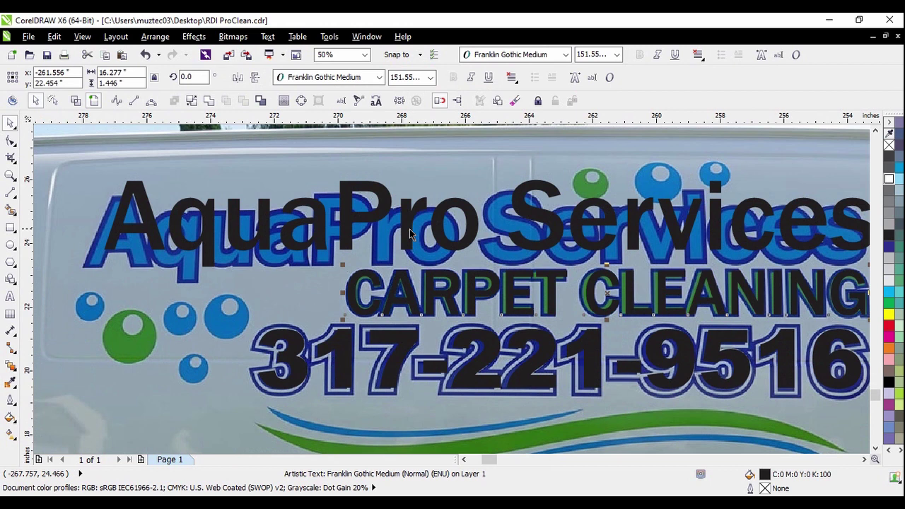
Check the AquaPro Services text alignment, then clear the selection to view the whole van
click(410, 228)
scroll(375, 244, down, 1)
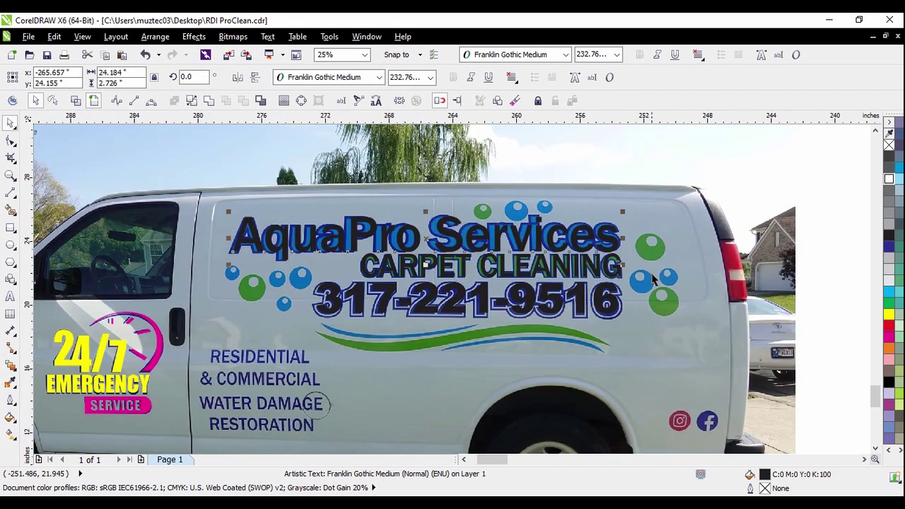
scroll(619, 241, up, 2)
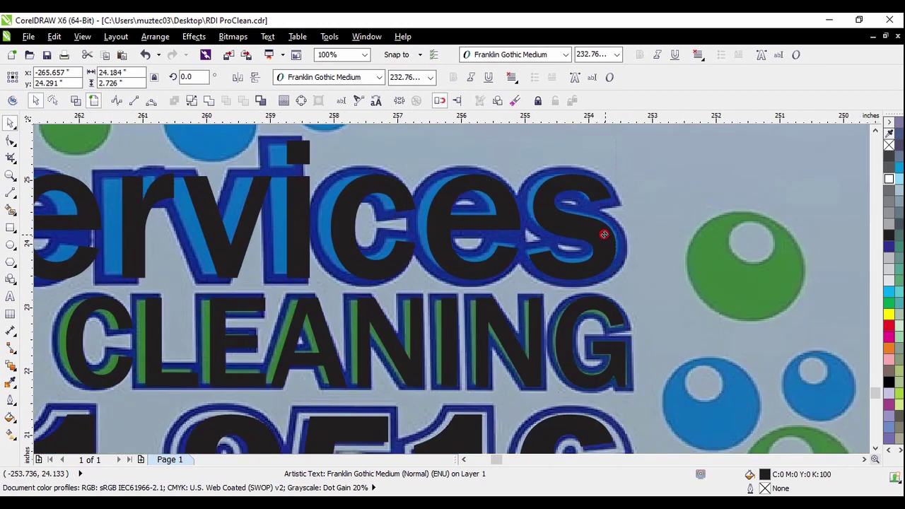
scroll(626, 238, down, 3)
key(Escape)
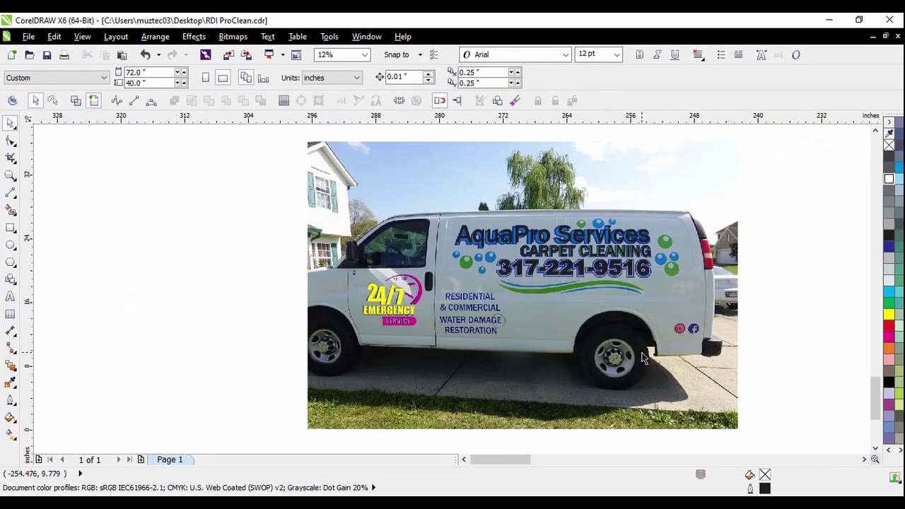
Move the van photo aside and fill the whole 24/7 Emergency Service badge dark blue (C100 M100)
drag(640, 366, 230, 306)
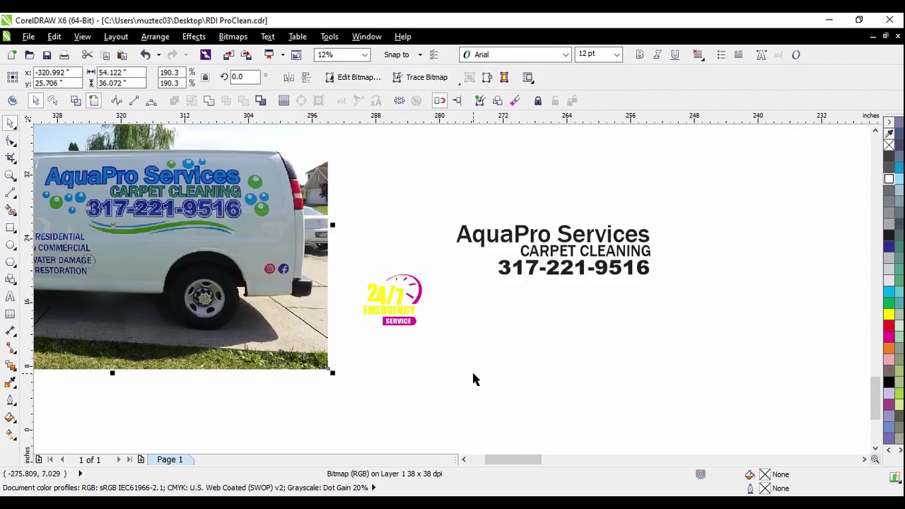
click(473, 377)
drag(345, 252, 444, 354)
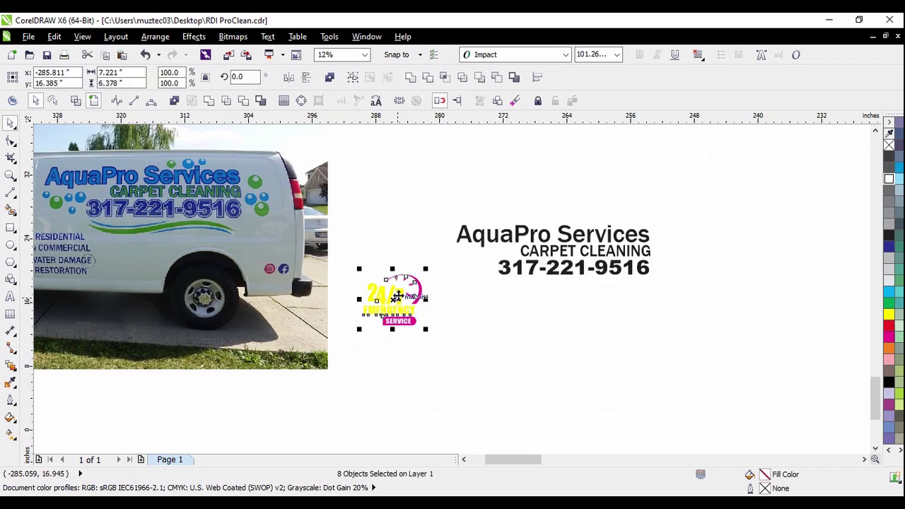
click(889, 246)
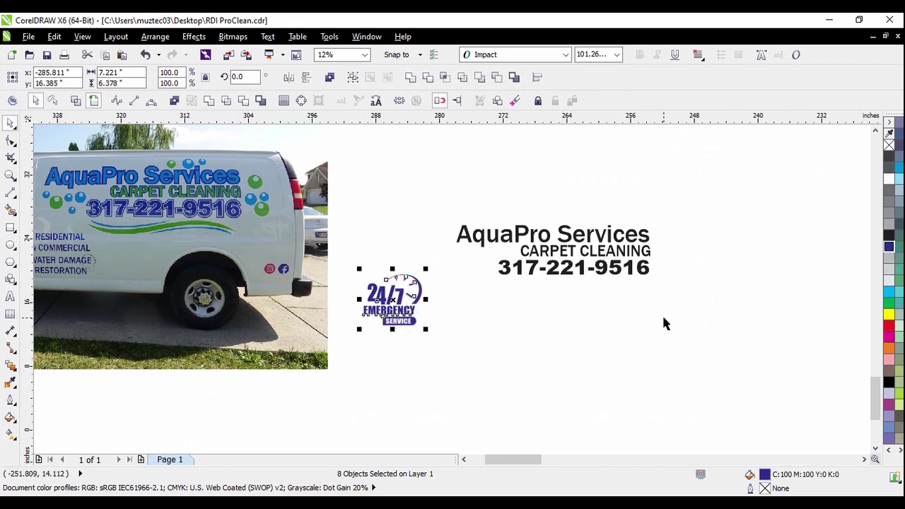
click(521, 321)
scroll(388, 300, up, 1)
drag(328, 214, 536, 393)
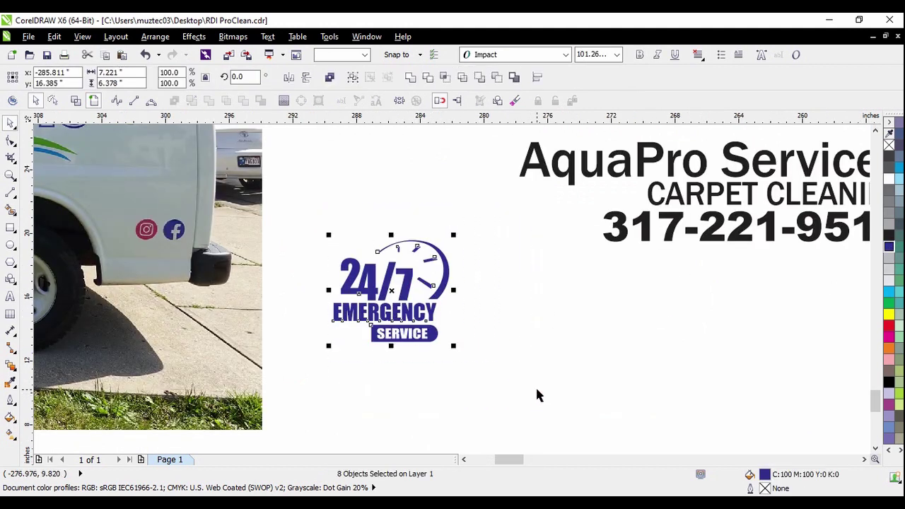
click(13, 101)
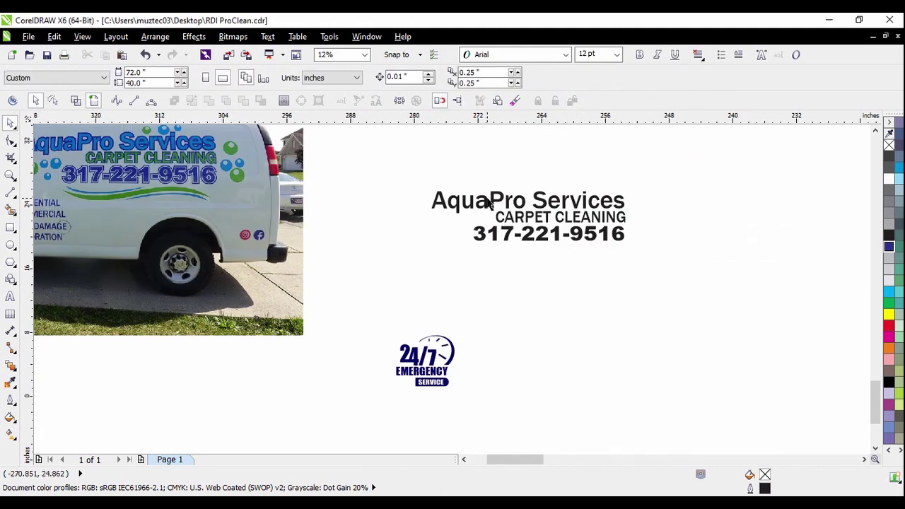
scroll(470, 214, up, 2)
click(473, 208)
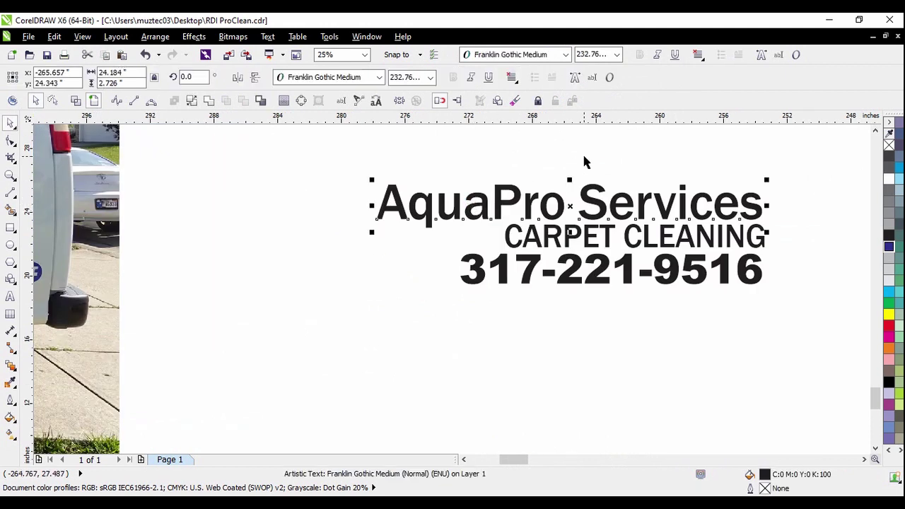
click(683, 178)
scroll(772, 230, up, 1)
scroll(774, 236, up, 1)
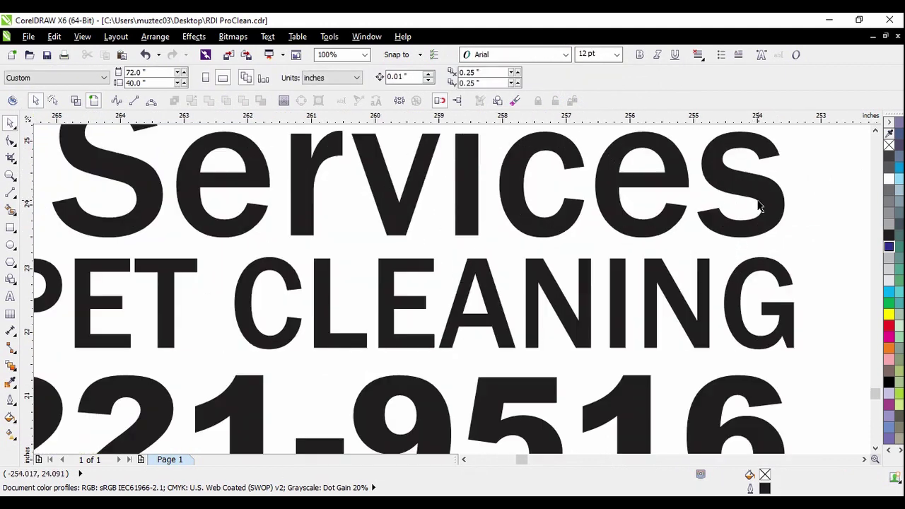
click(764, 202)
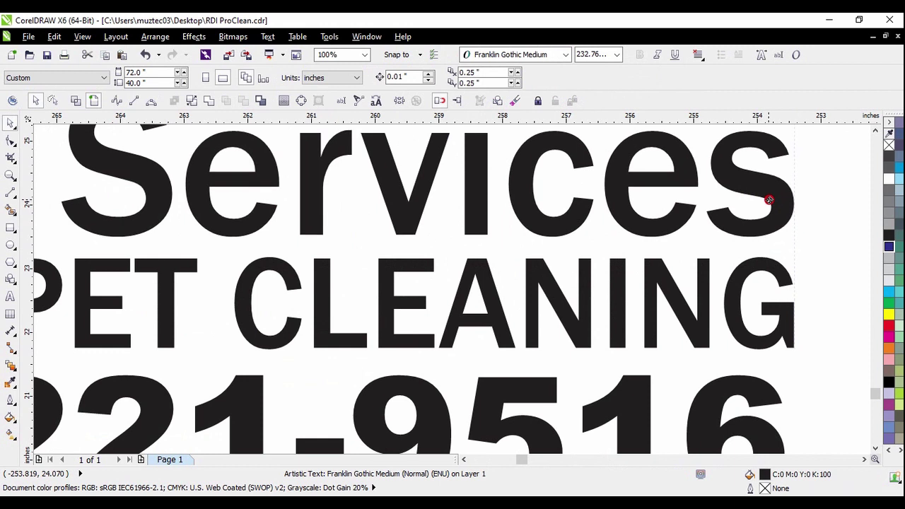
click(798, 252)
scroll(764, 233, down, 2)
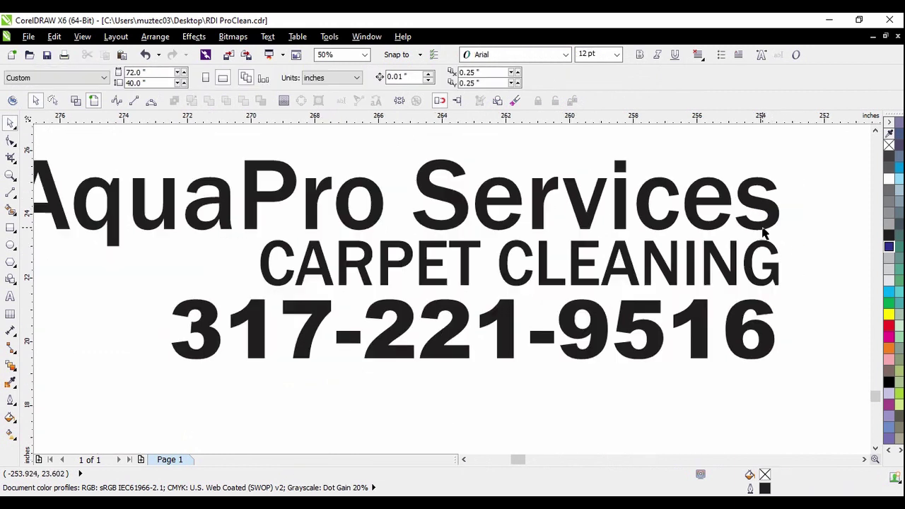
scroll(744, 339, up, 2)
click(760, 324)
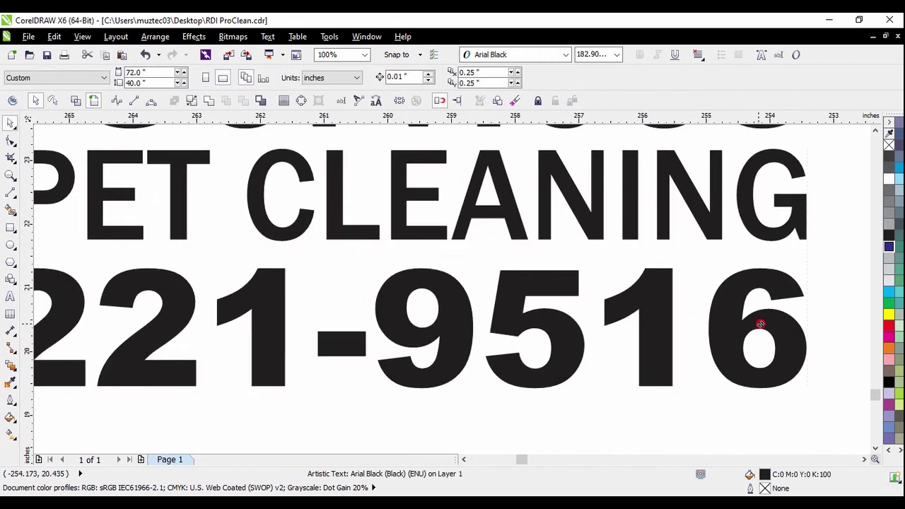
click(760, 324)
scroll(723, 306, down, 2)
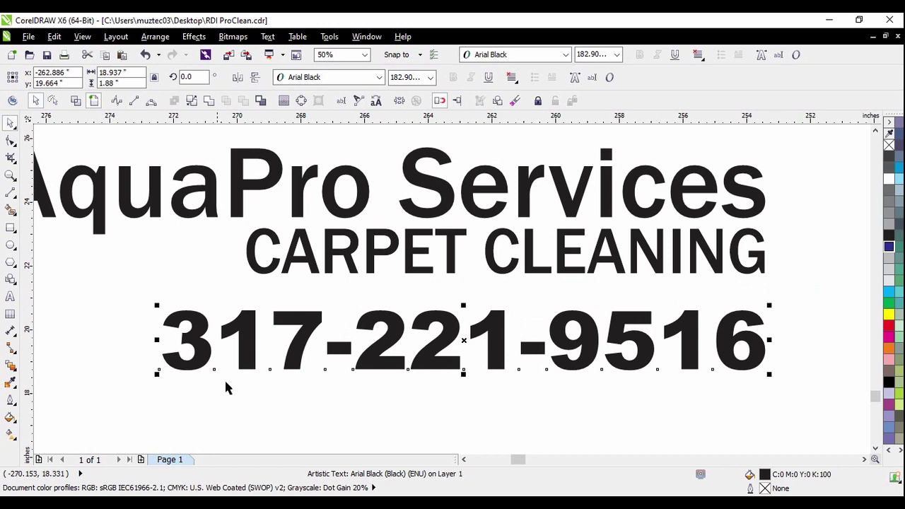
drag(156, 375, 135, 389)
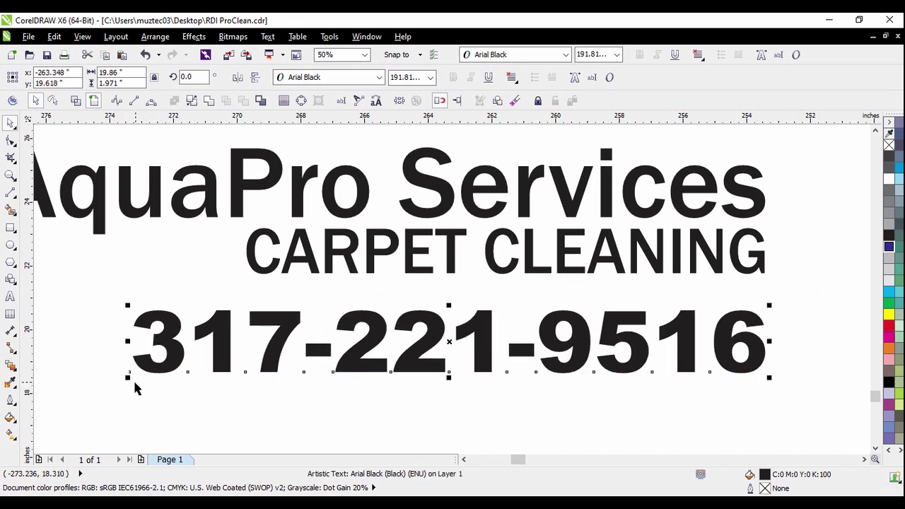
click(135, 388)
Nudge the CARPET CLEANING line slightly down and zoom out to check the text block
scroll(619, 267, up, 1)
click(618, 267)
mouse_move(619, 268)
mouse_down()
mouse_move(597, 284)
mouse_move(606, 263)
mouse_up()
scroll(606, 263, down, 2)
key(Escape)
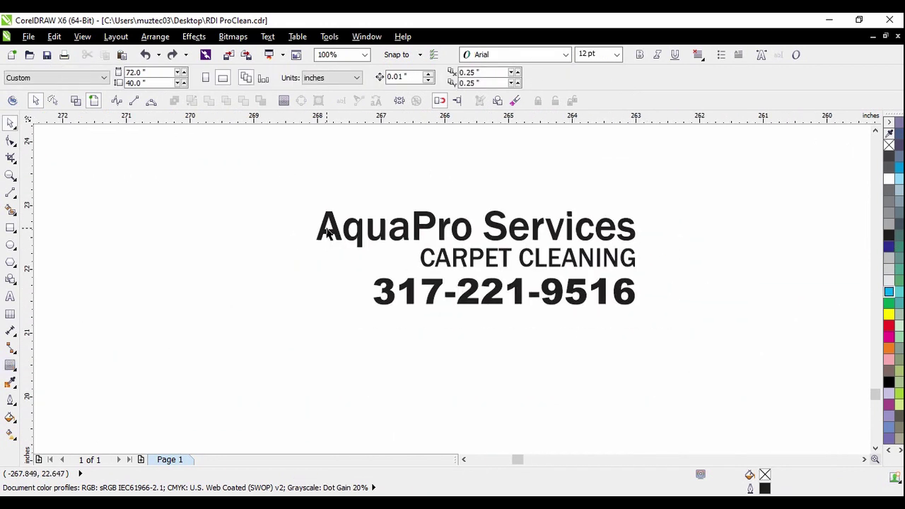
scroll(397, 236, up, 1)
Add an outward contour around the AquaPro Services heading and break it apart from the text
click(444, 223)
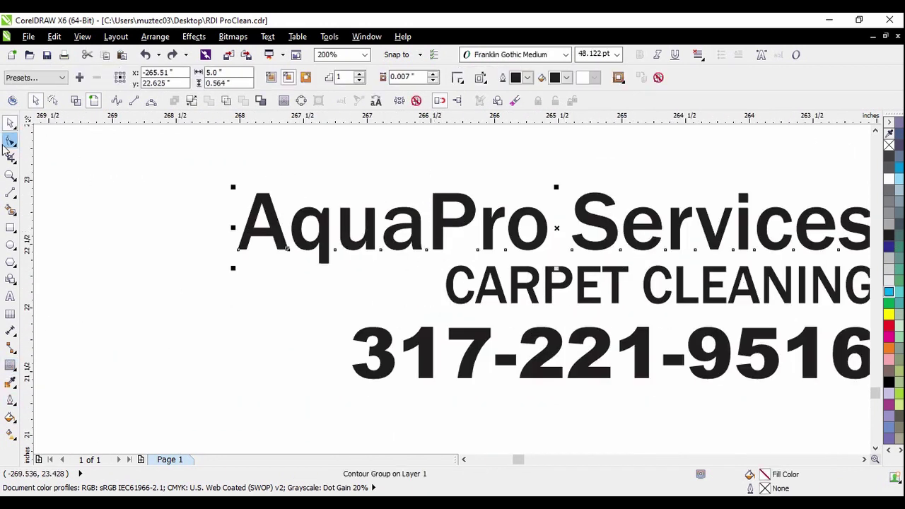
click(13, 366)
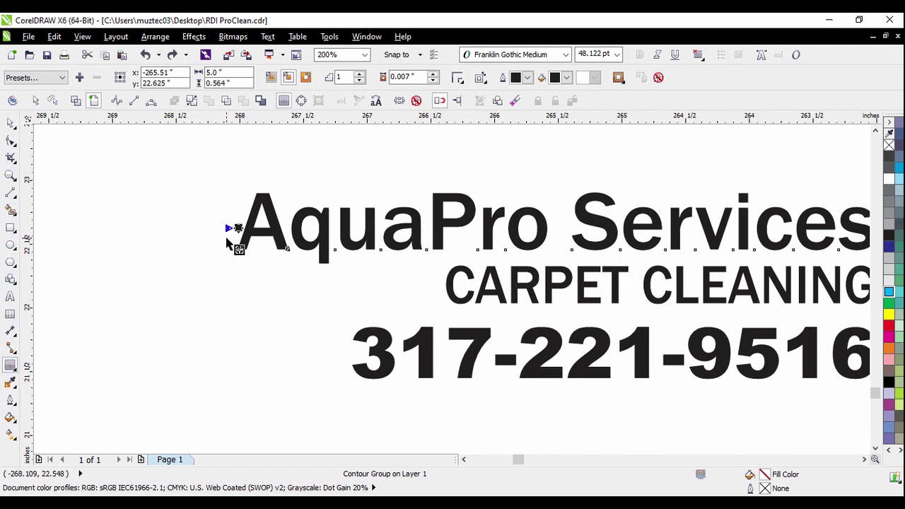
scroll(238, 230, up, 1)
drag(241, 227, 239, 227)
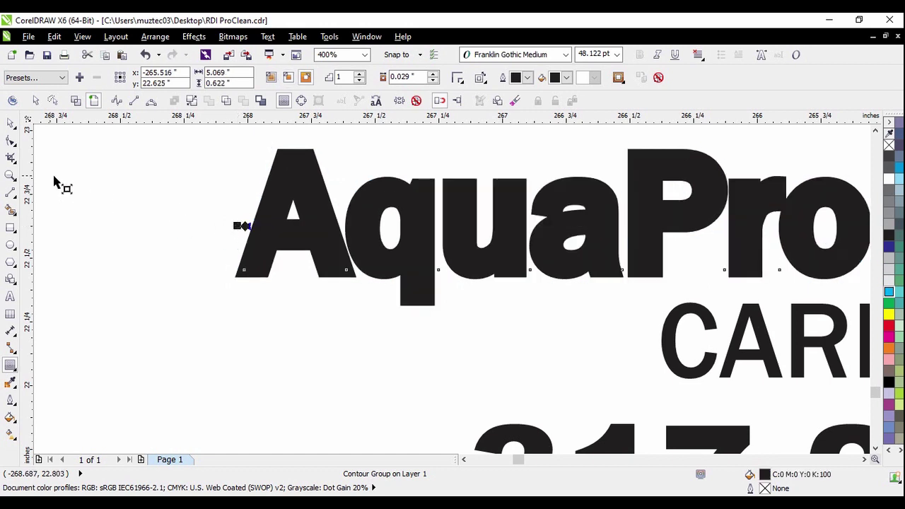
click(10, 123)
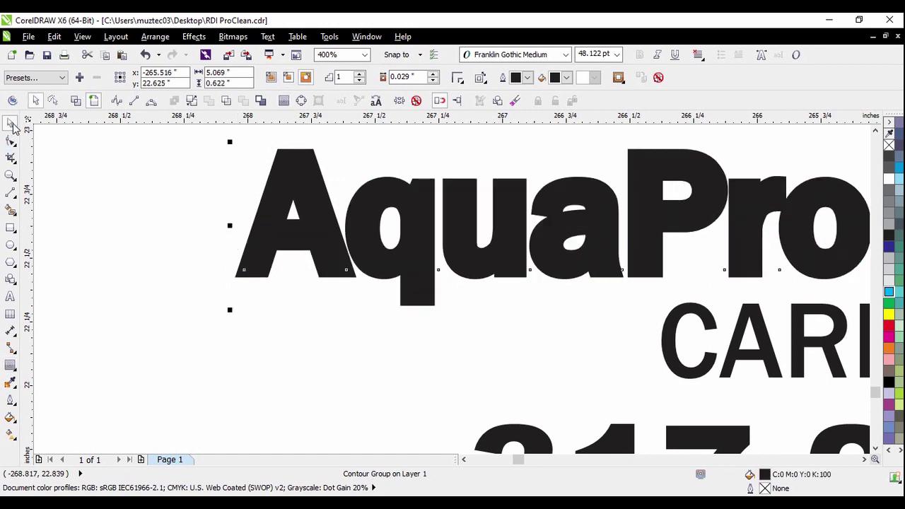
click(191, 101)
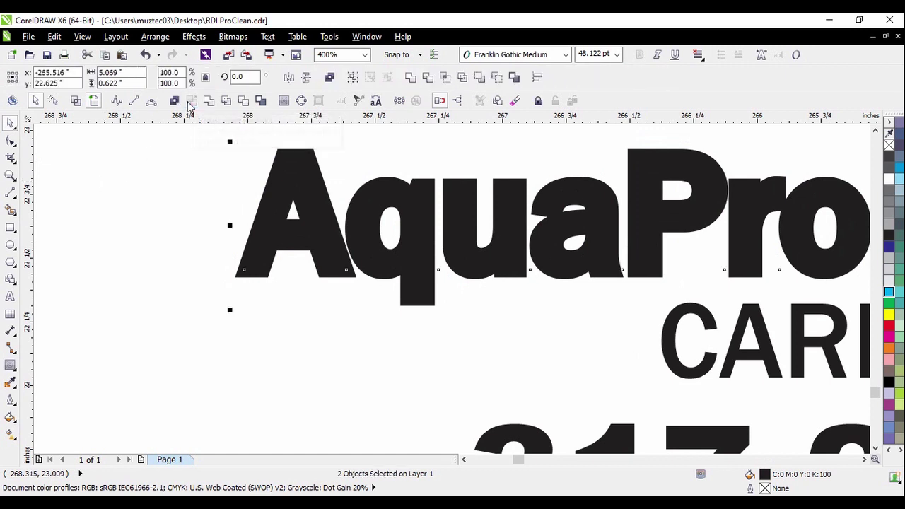
Select the separated outer contour in wireframe view and fill it yellow
click(248, 292)
scroll(248, 287, up, 1)
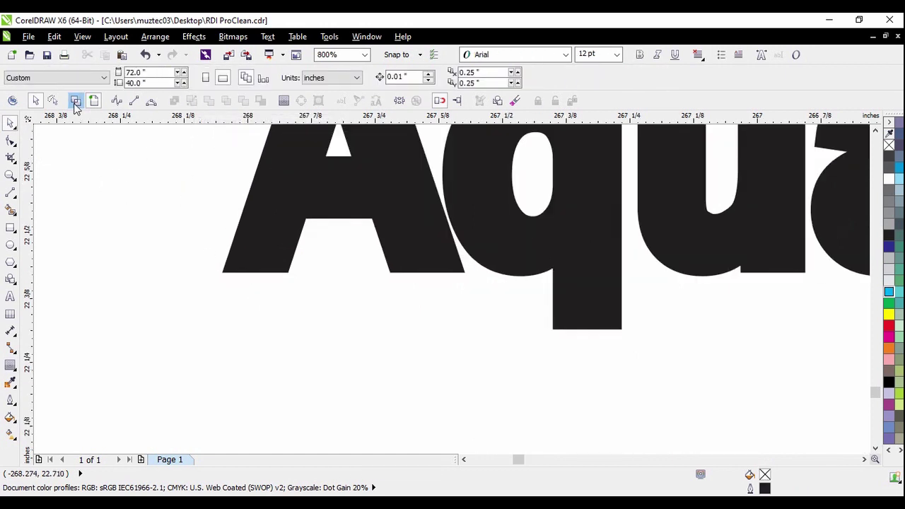
click(75, 100)
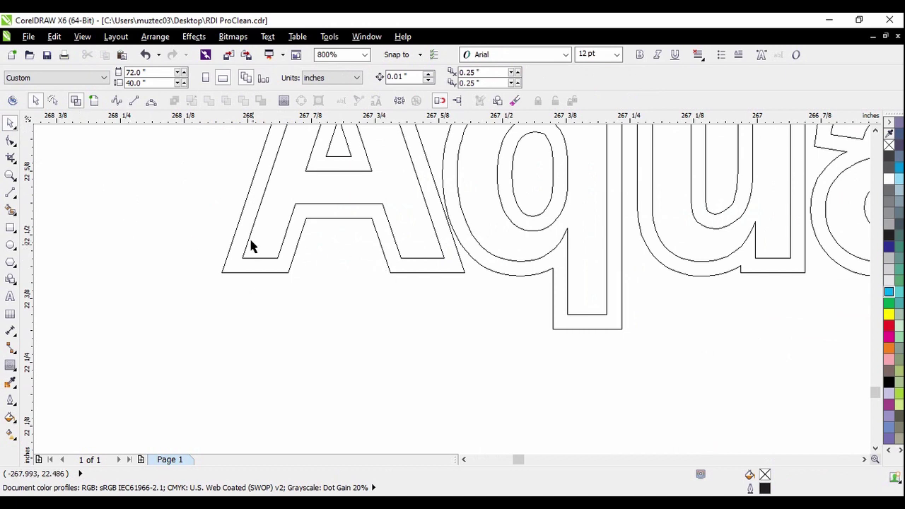
scroll(251, 266, up, 1)
click(224, 275)
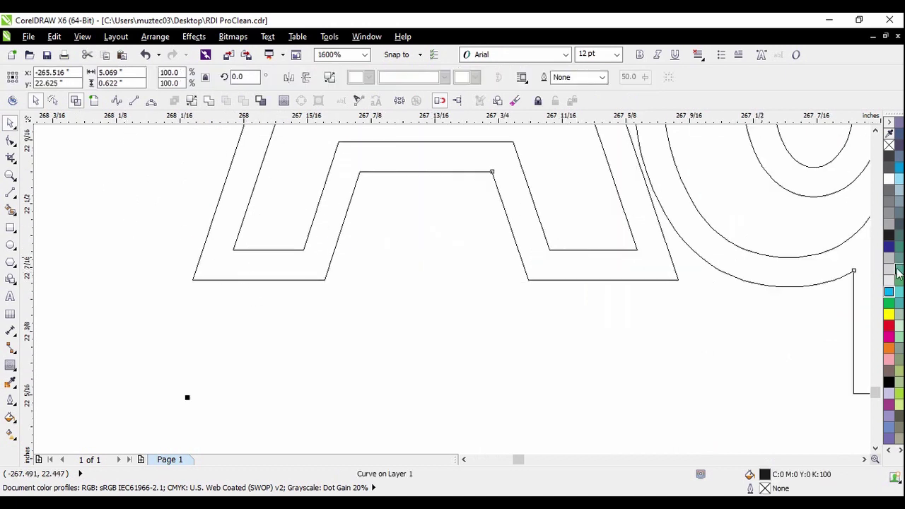
click(889, 314)
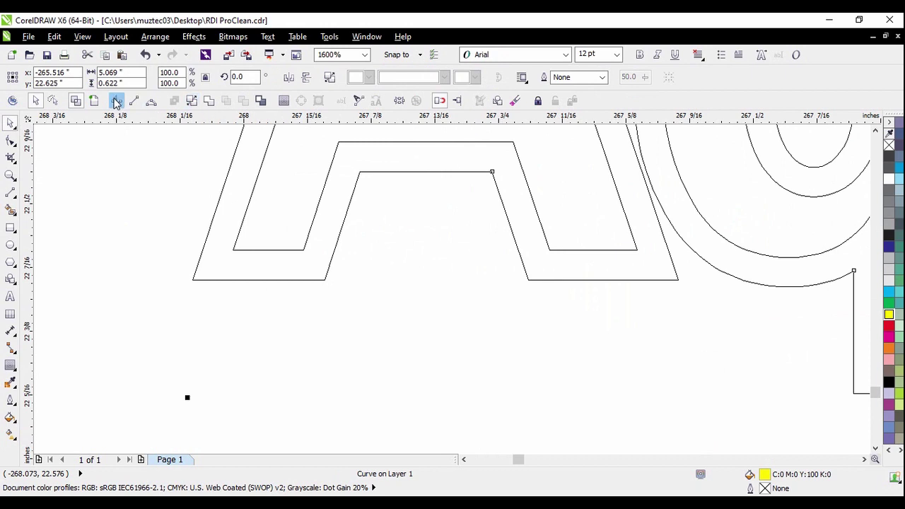
click(96, 101)
scroll(195, 279, down, 4)
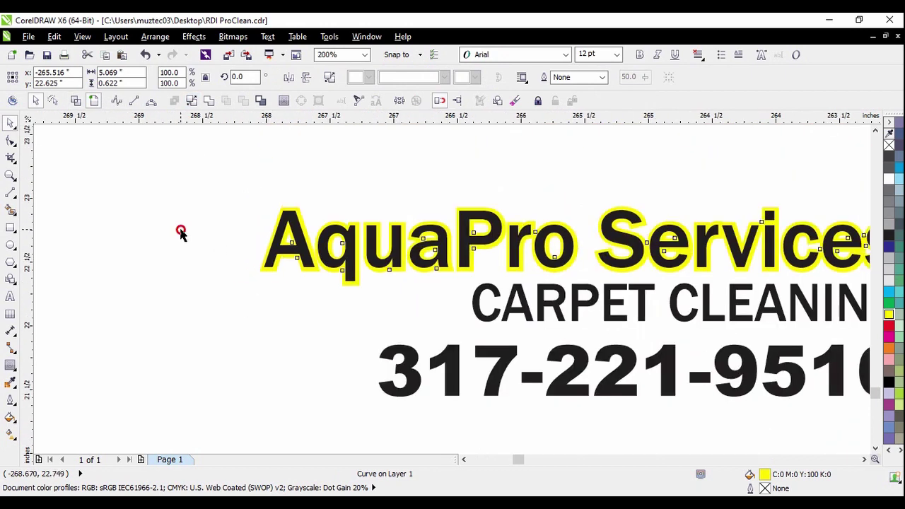
click(179, 233)
scroll(529, 242, up, 1)
scroll(538, 275, up, 1)
Draw a thick contour around the CARPET CLEANING text
click(546, 306)
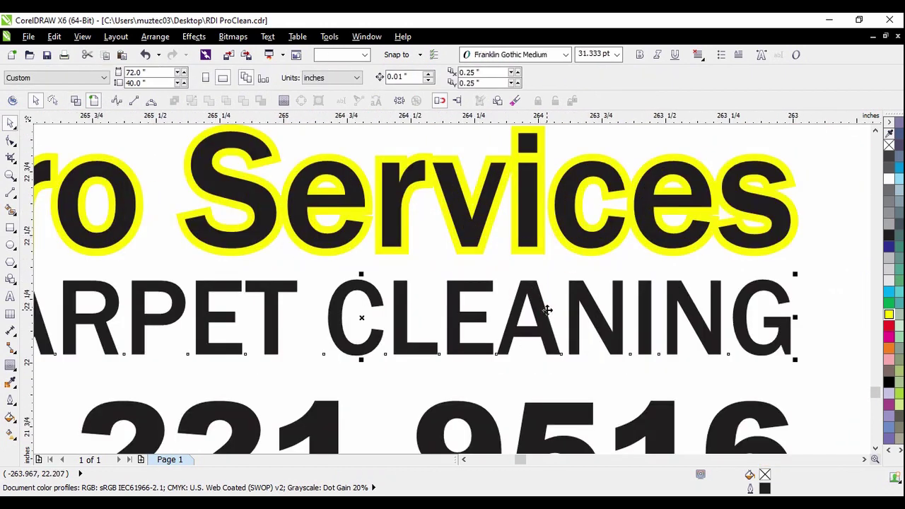
scroll(515, 281, down, 1)
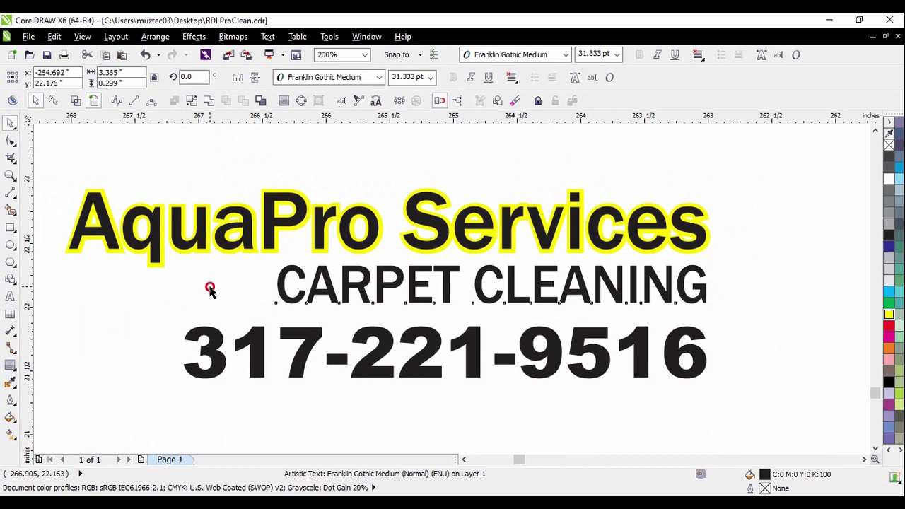
click(210, 290)
scroll(282, 253, up, 1)
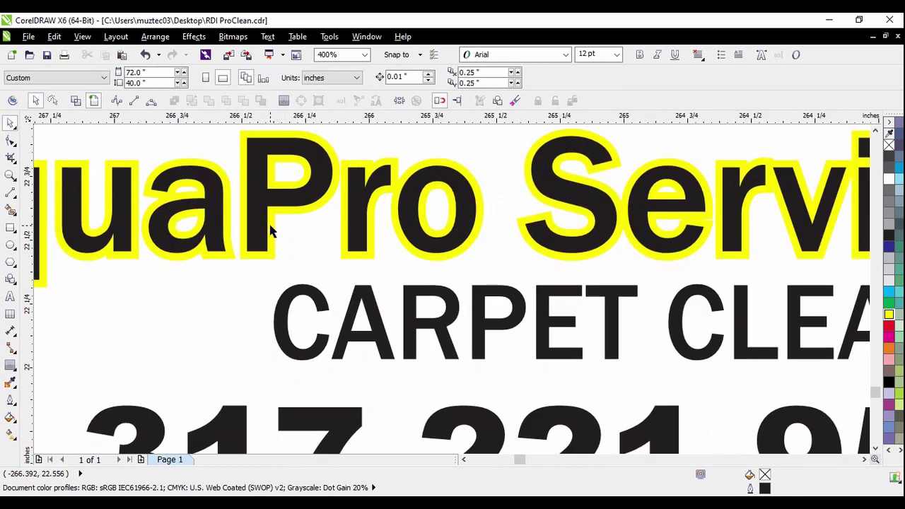
click(304, 317)
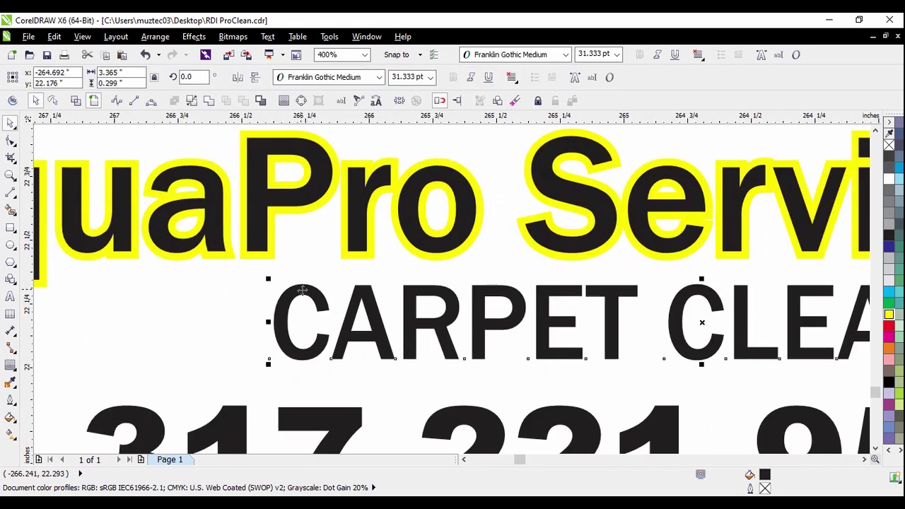
click(10, 364)
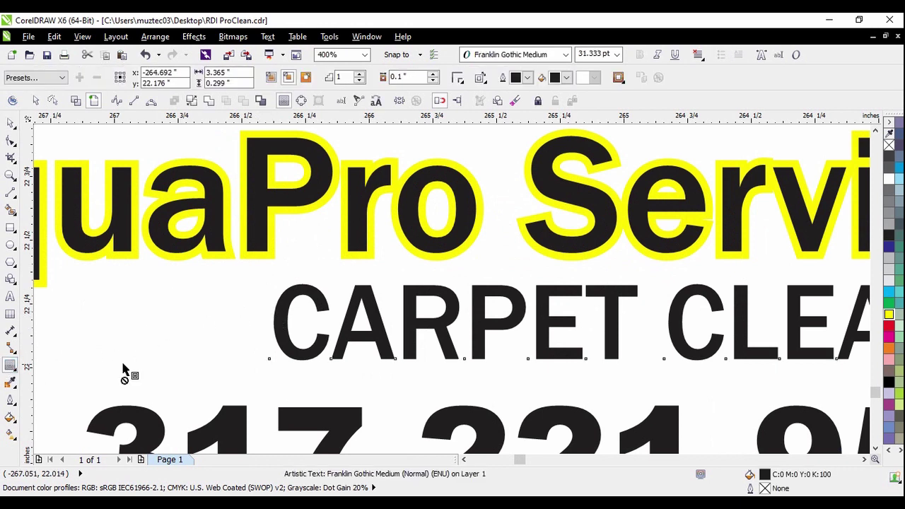
scroll(270, 364, up, 2)
drag(271, 366, 262, 358)
click(10, 122)
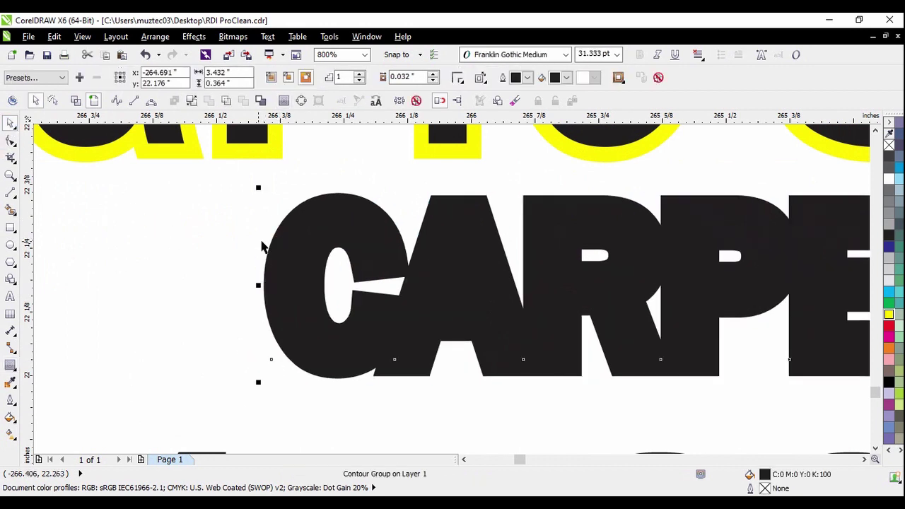
click(188, 220)
Fill CARPET CLEANING light grey and shift it slightly down and left
click(76, 101)
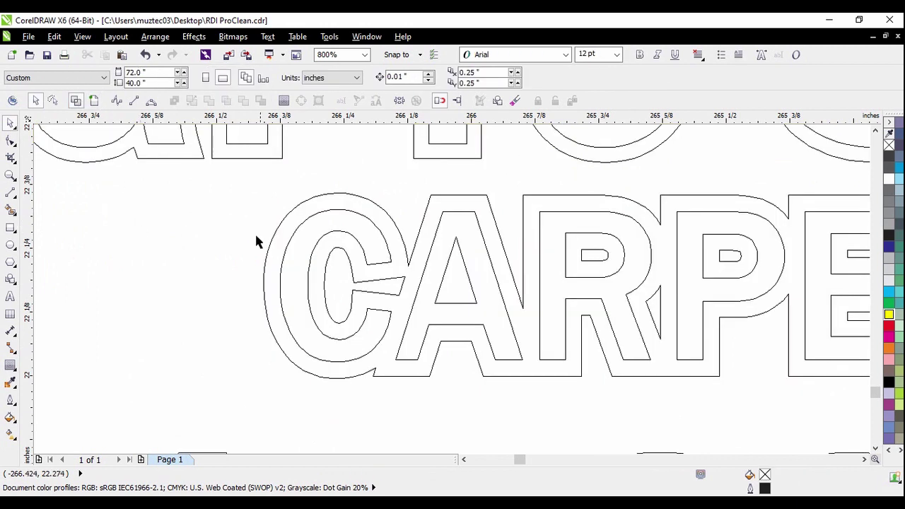
scroll(257, 242, up, 2)
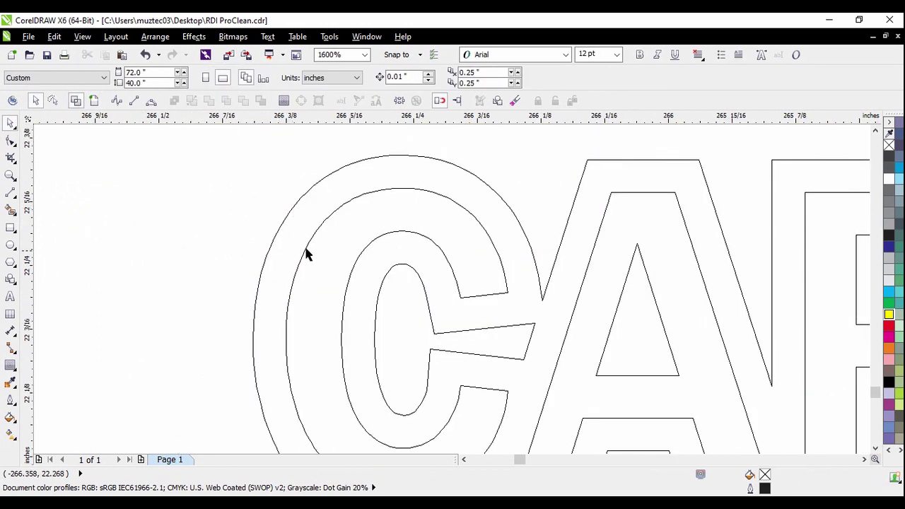
click(94, 101)
drag(358, 212, 278, 254)
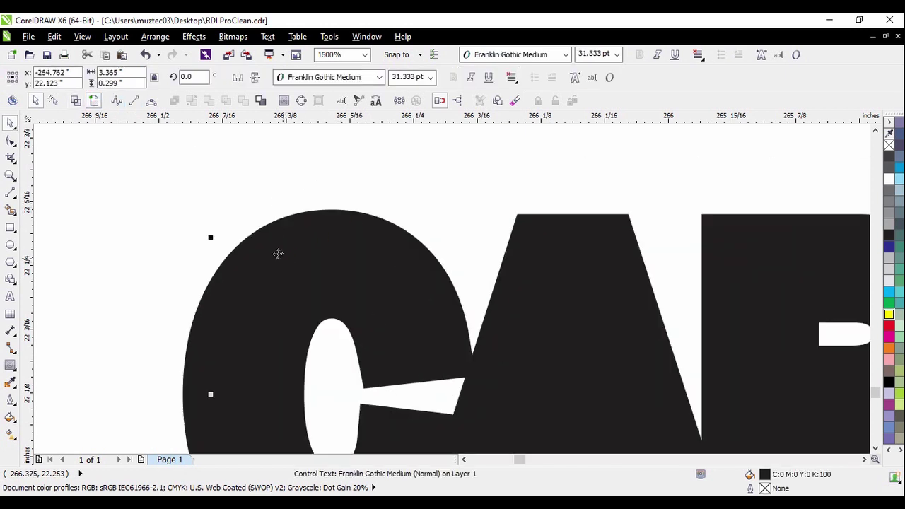
click(144, 54)
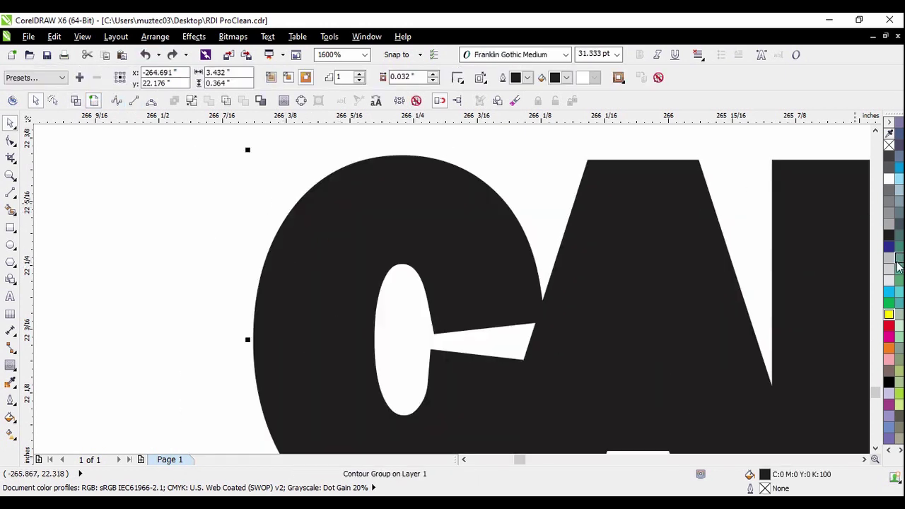
click(897, 265)
scroll(504, 198, down, 2)
click(269, 225)
drag(676, 235, 668, 268)
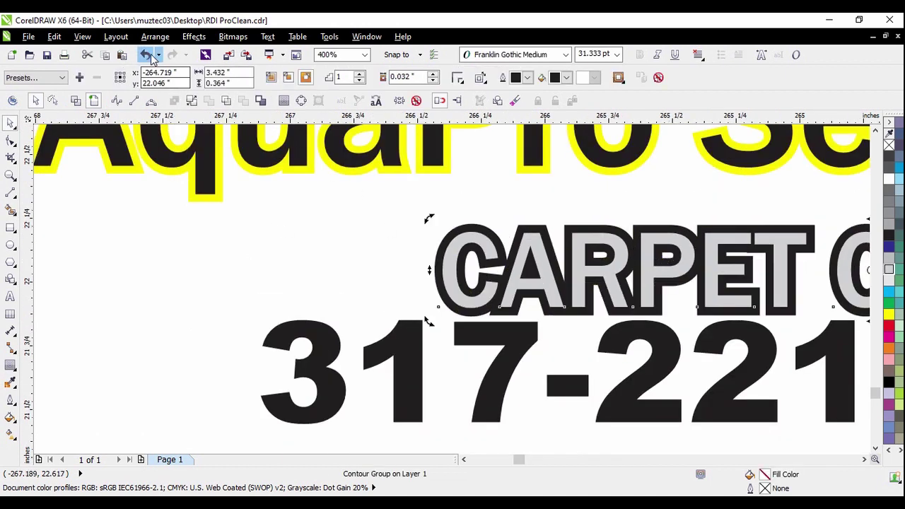
Undo the move, break apart the CARPET CLEANING contour and fill its outer outline dark blue
click(144, 54)
click(287, 273)
scroll(475, 208, up, 1)
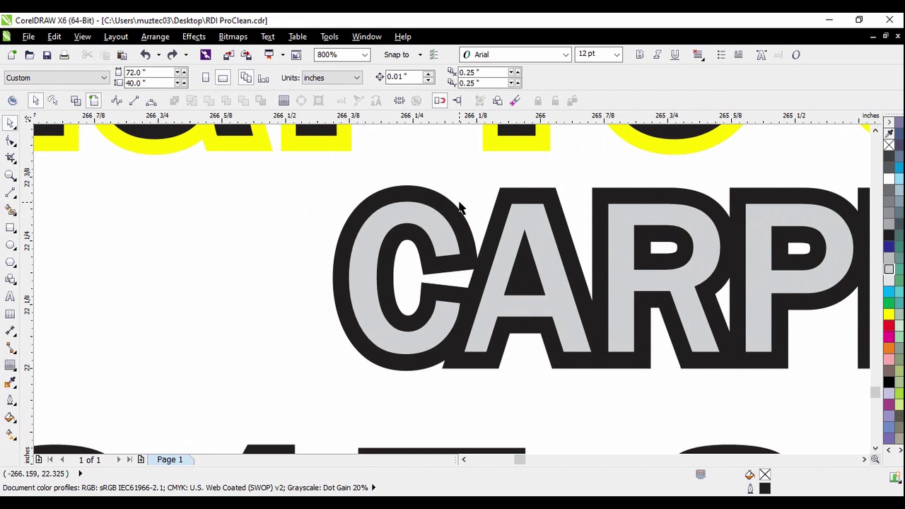
scroll(369, 219, up, 1)
click(365, 206)
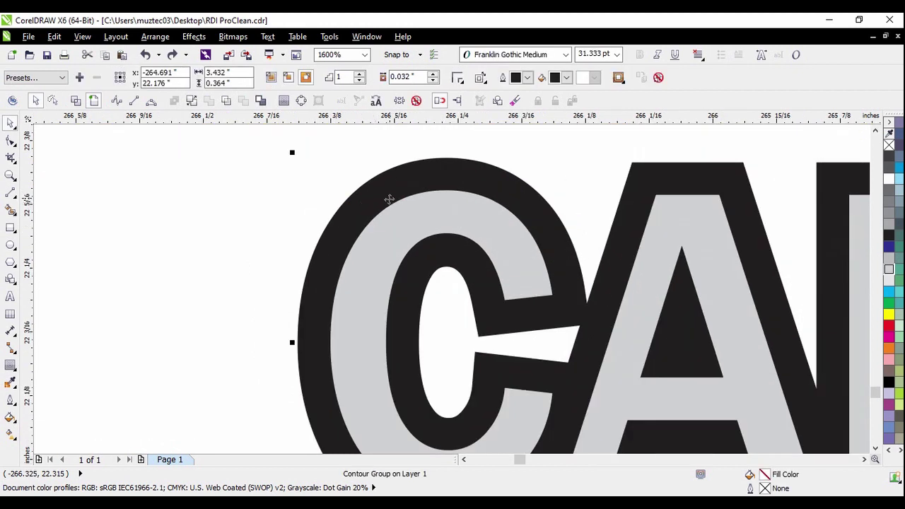
click(191, 100)
click(205, 161)
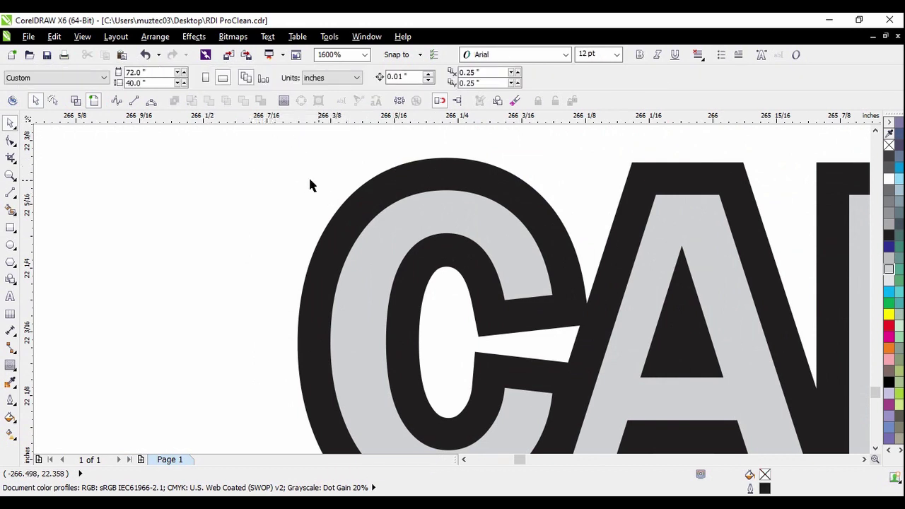
click(353, 199)
click(890, 247)
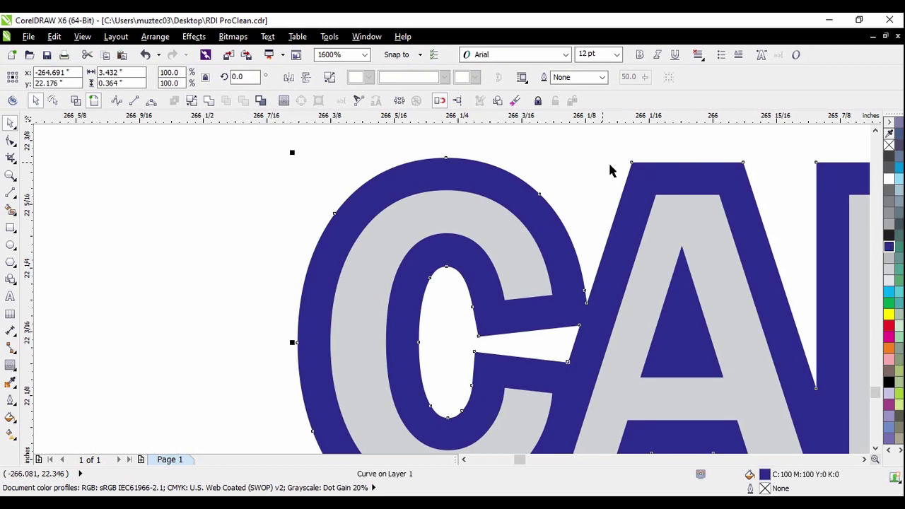
click(610, 169)
Recolour the yellow AquaPro Services outline dark blue
scroll(457, 268, down, 3)
scroll(551, 236, up, 1)
click(545, 230)
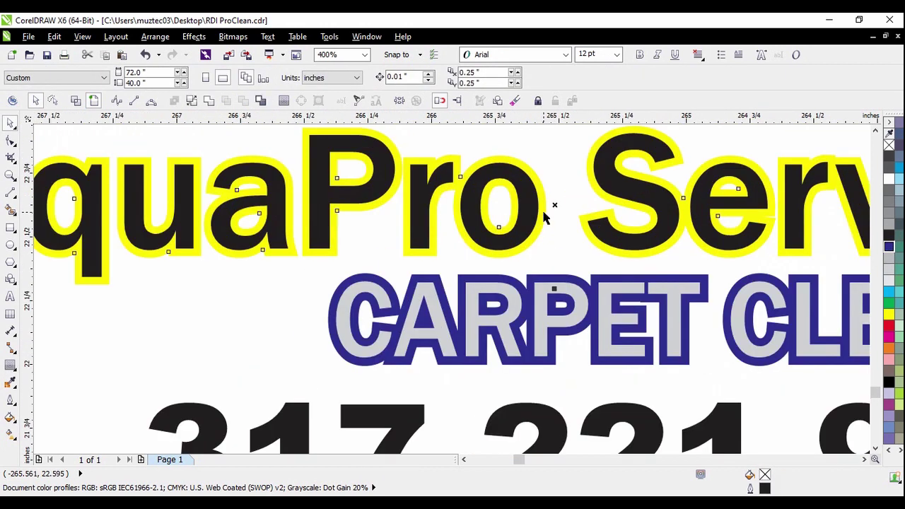
click(889, 246)
click(574, 199)
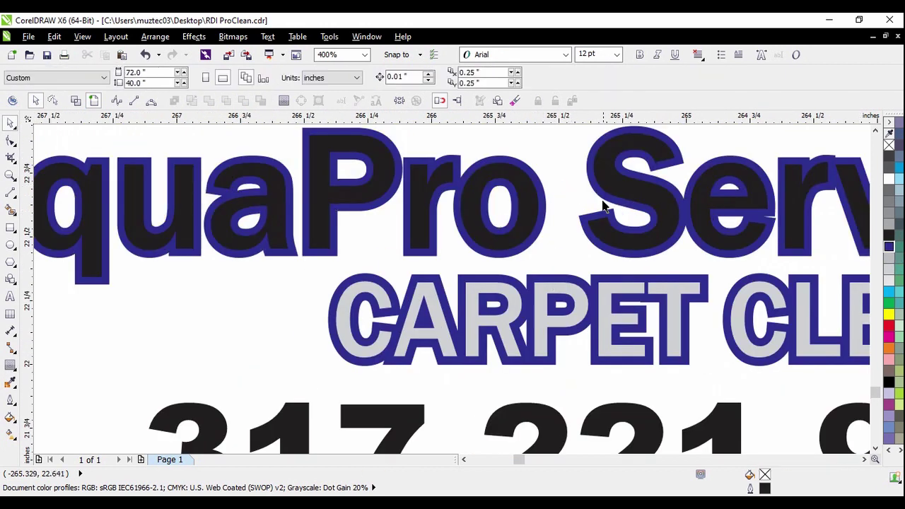
scroll(580, 212, down, 3)
scroll(587, 252, down, 1)
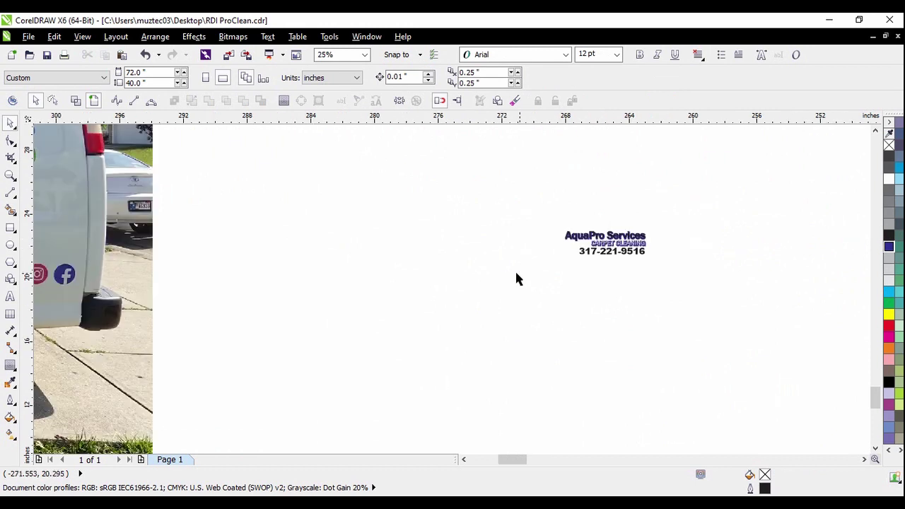
Give the Services heading lettering a light blue fill
scroll(520, 275, down, 1)
scroll(601, 256, up, 6)
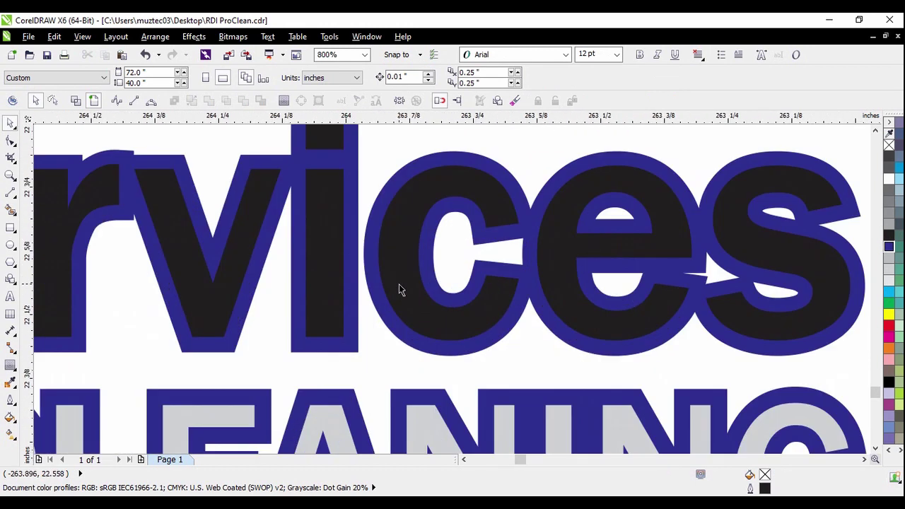
click(794, 256)
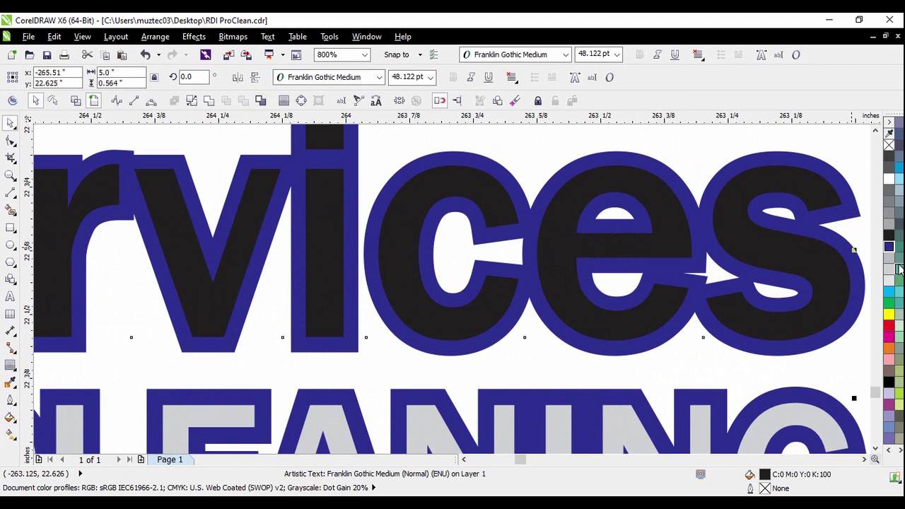
scroll(778, 300, down, 6)
scroll(781, 296, up, 5)
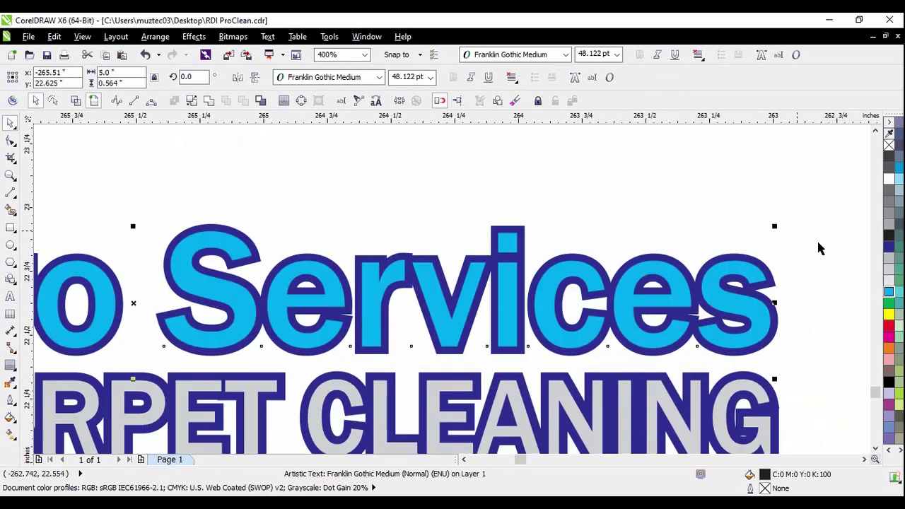
click(819, 248)
Fill the CARPET CLEANING lettering green
scroll(697, 184, down, 1)
scroll(715, 311, up, 1)
click(714, 311)
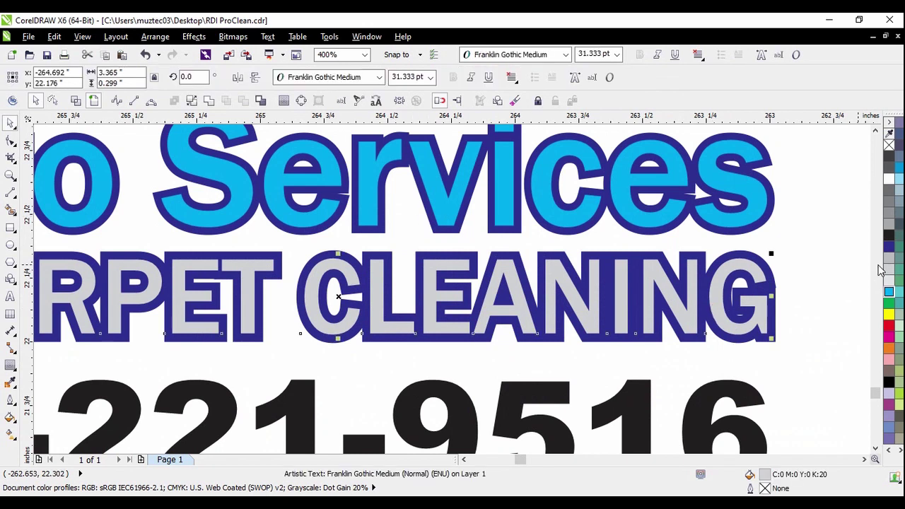
click(889, 306)
click(853, 285)
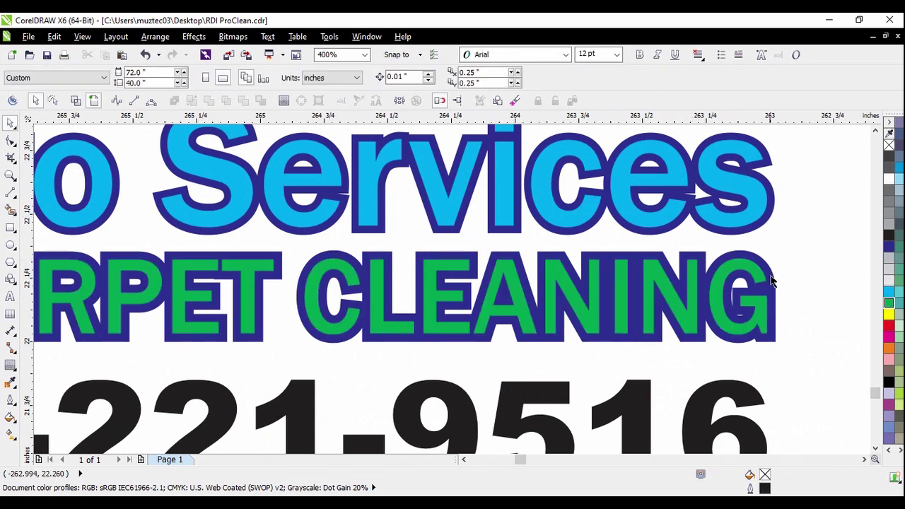
scroll(696, 255, down, 1)
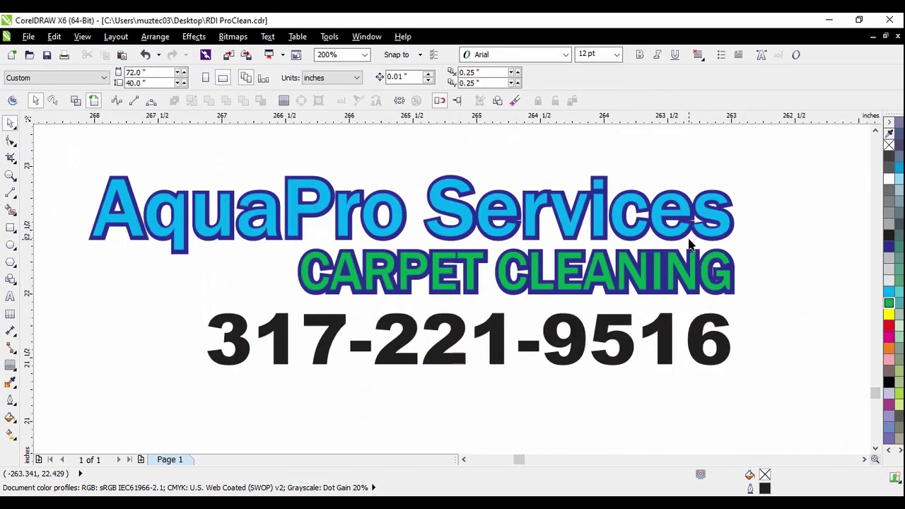
scroll(689, 244, down, 1)
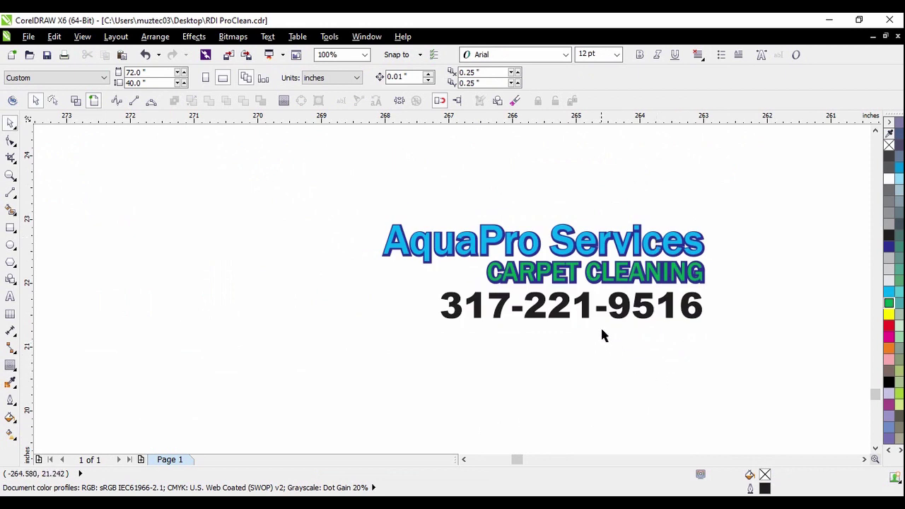
scroll(602, 335, up, 1)
click(580, 305)
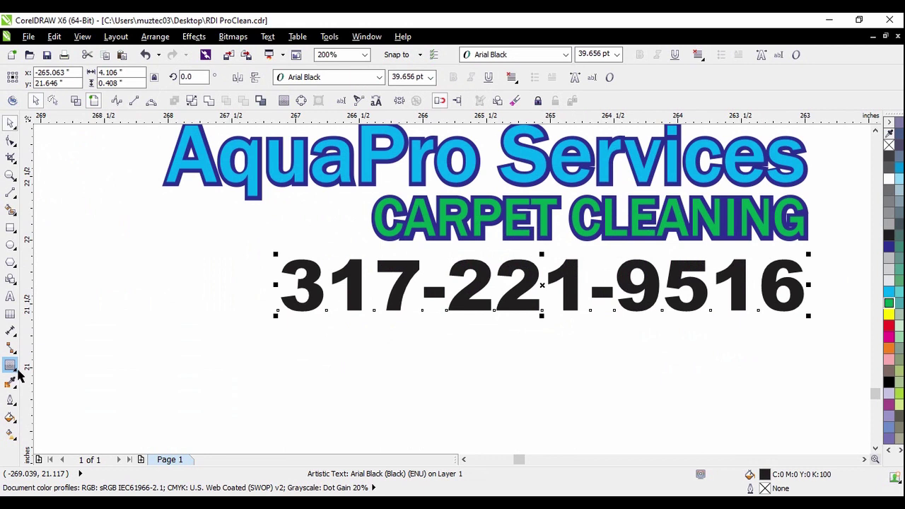
Compare with the van photo, then select the phone number line and activate the Contour tool
scroll(720, 299, down, 4)
scroll(212, 254, up, 1)
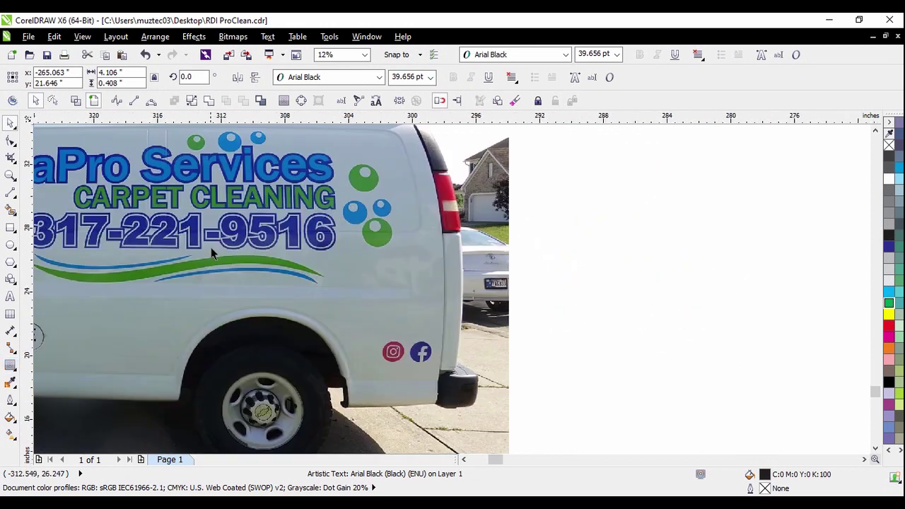
scroll(212, 254, up, 1)
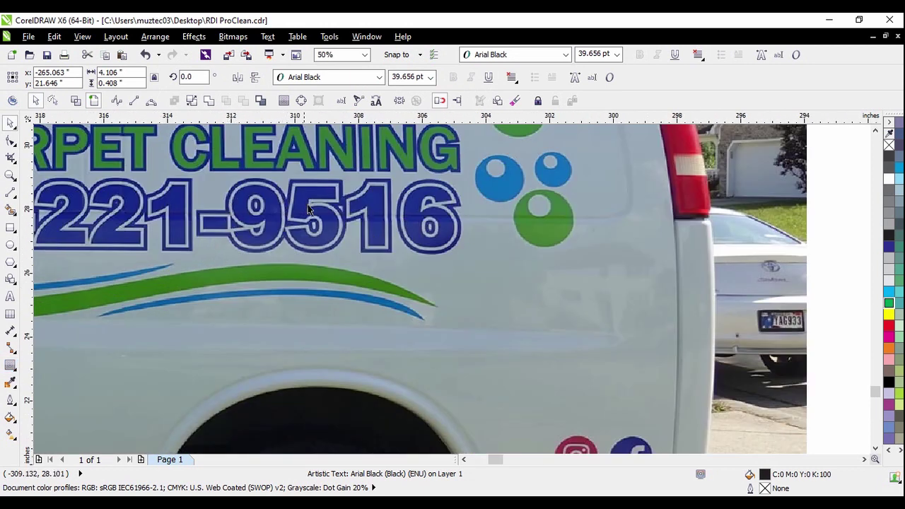
scroll(308, 210, down, 2)
scroll(288, 259, up, 6)
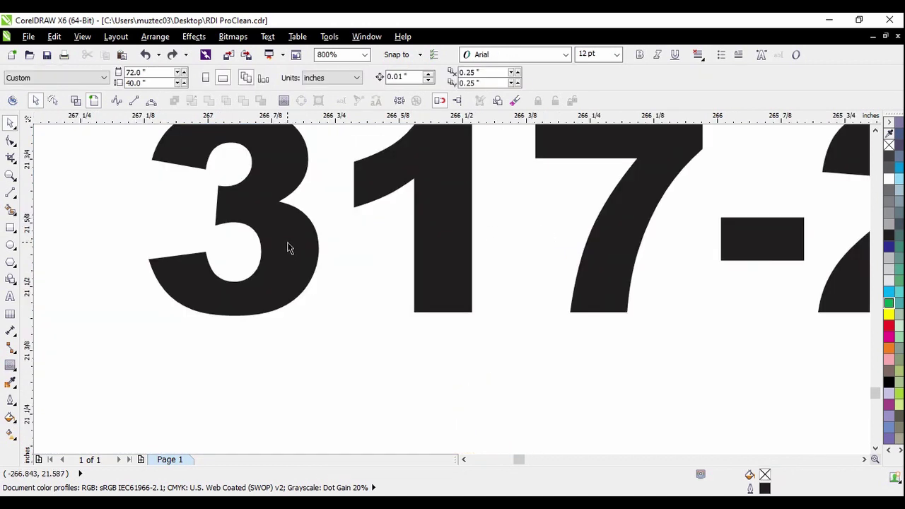
click(289, 240)
click(341, 318)
click(299, 237)
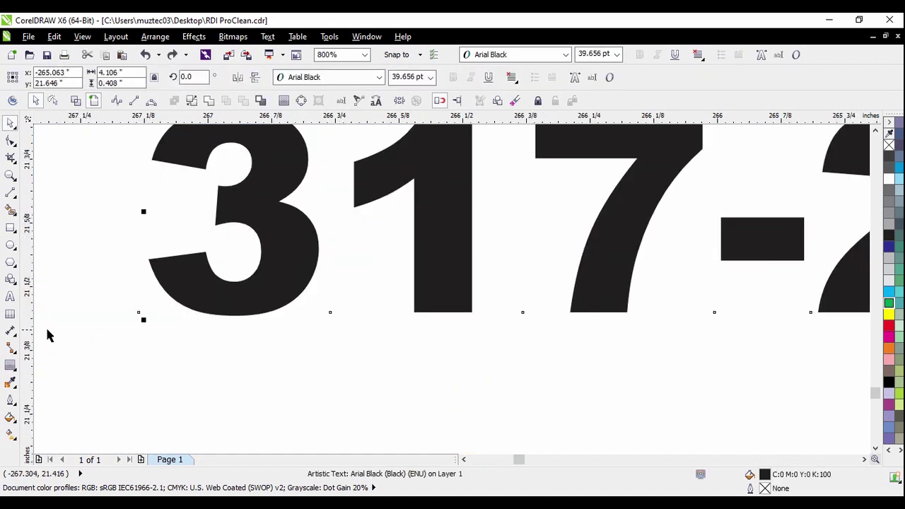
click(11, 366)
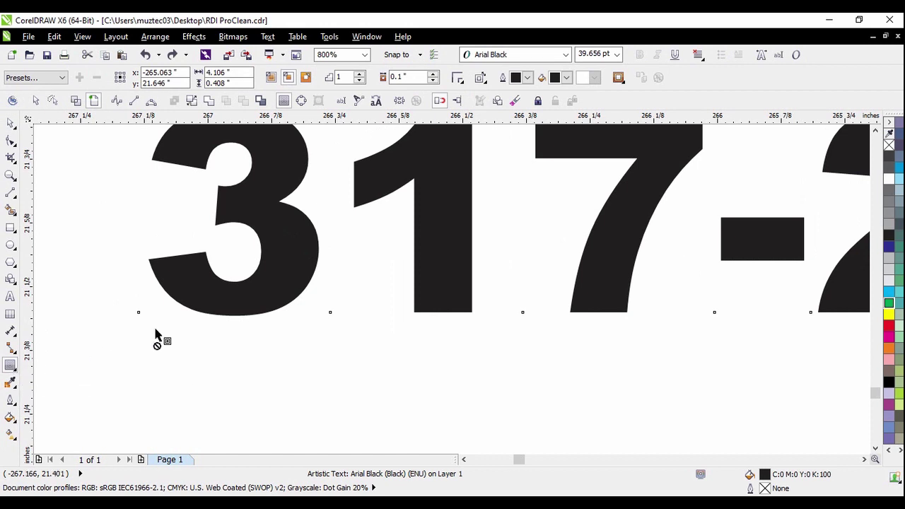
scroll(549, 316, down, 8)
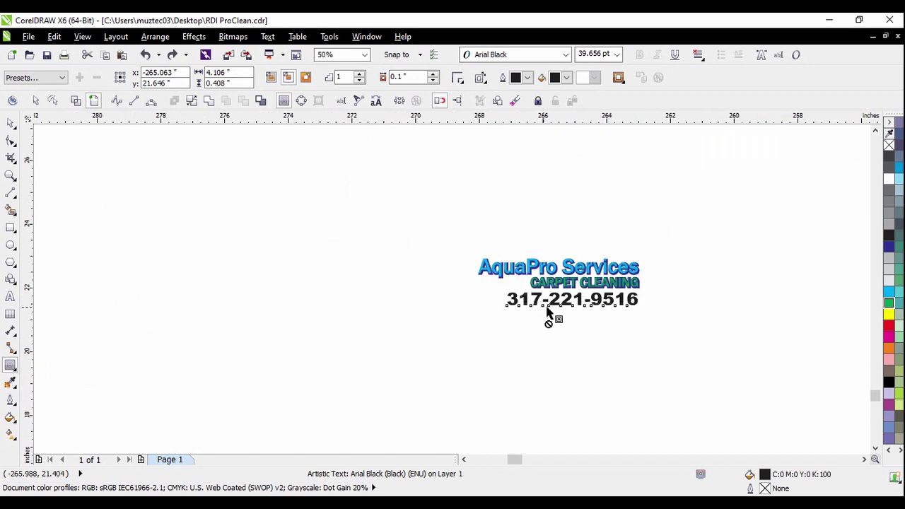
scroll(274, 316, up, 2)
scroll(217, 257, down, 2)
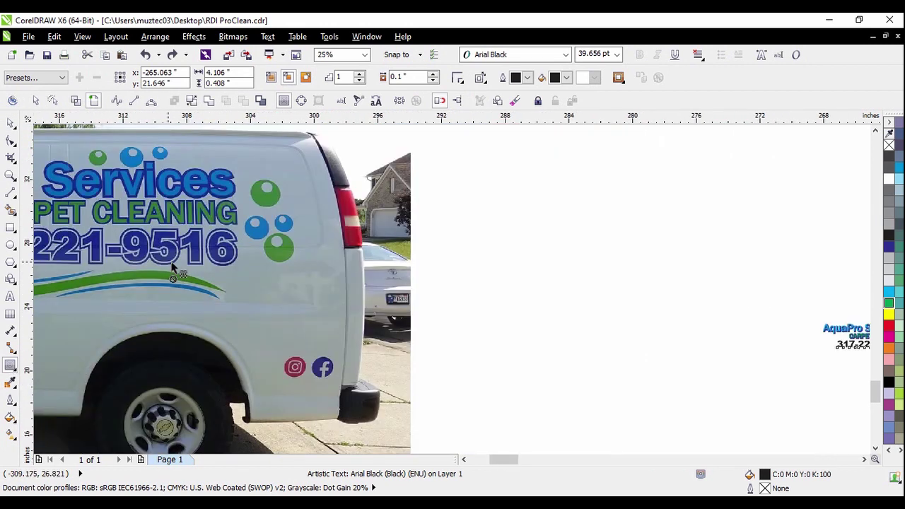
scroll(504, 304, up, 2)
scroll(503, 305, up, 7)
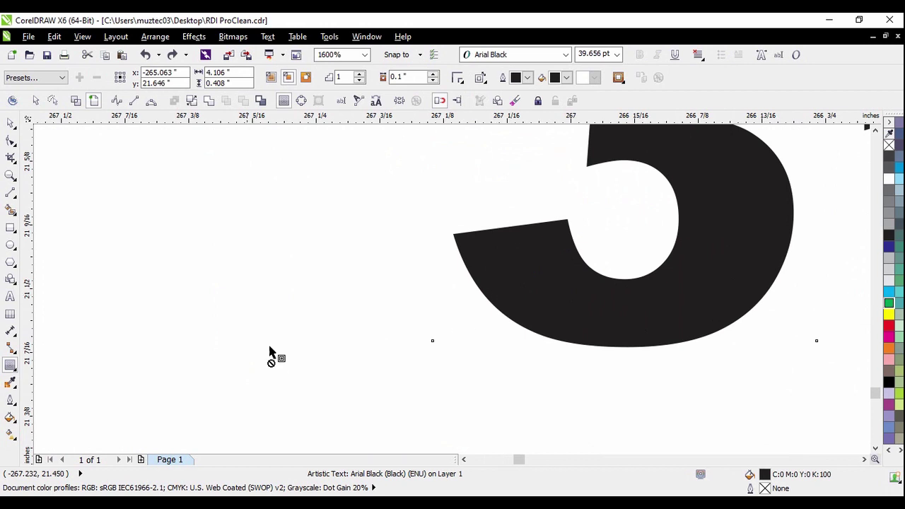
Contour the phone number, break the contour apart, and fill the separated outline green
click(423, 342)
drag(424, 343, 430, 345)
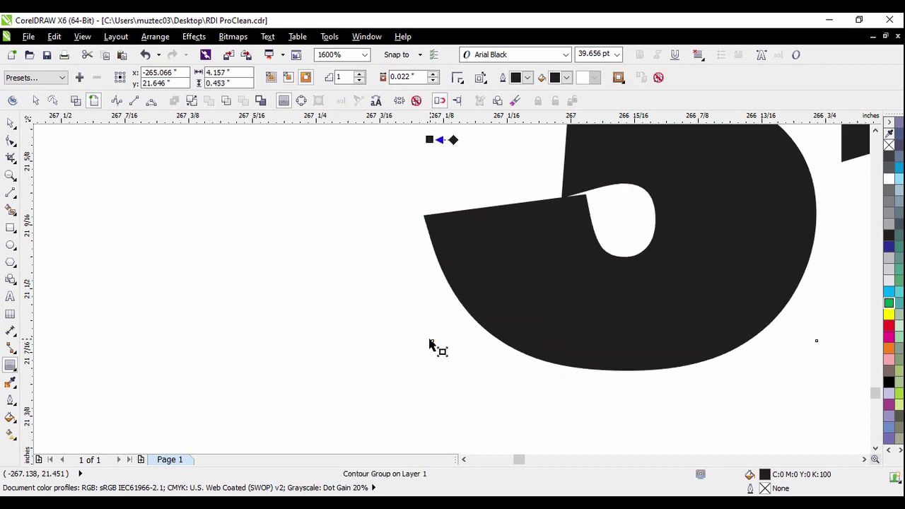
scroll(375, 354, down, 2)
click(10, 123)
click(128, 230)
scroll(391, 275, up, 1)
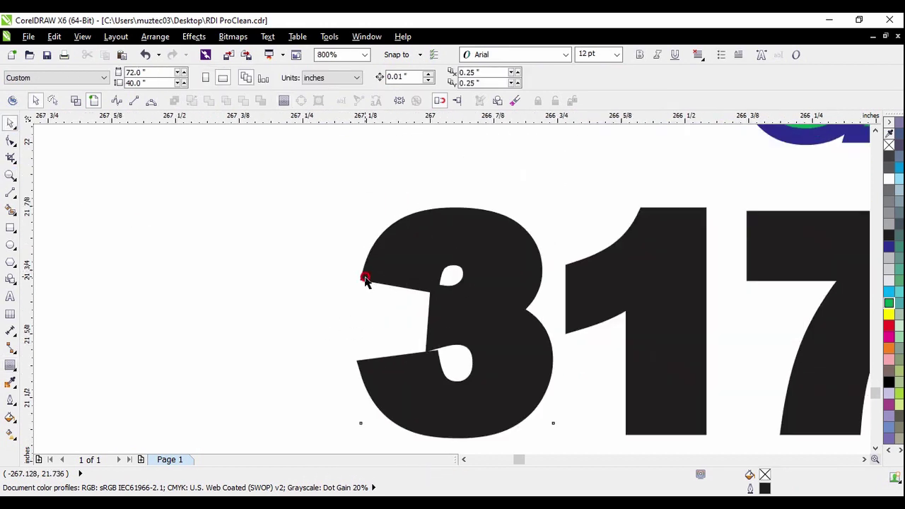
click(365, 278)
click(191, 97)
click(218, 198)
click(381, 253)
click(889, 303)
click(587, 191)
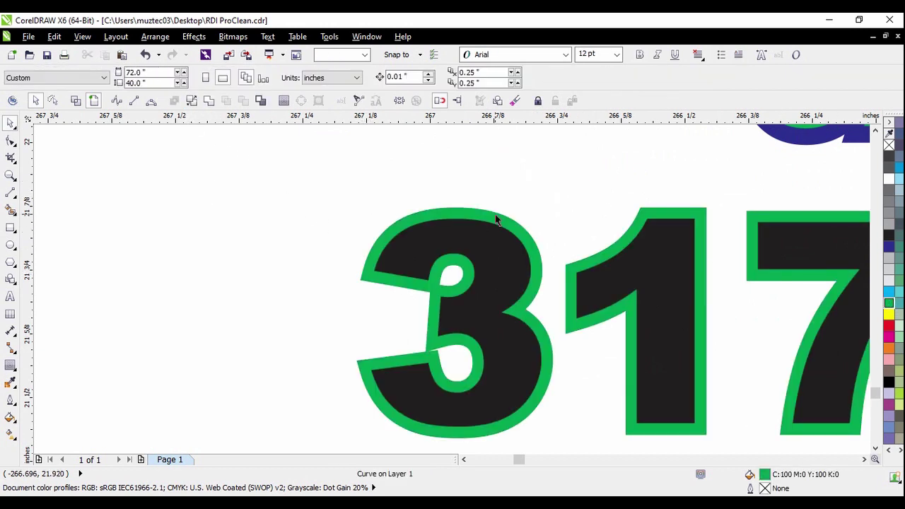
Add a thin contour outline around the green phone number outline
scroll(368, 266, up, 1)
click(370, 269)
scroll(382, 216, down, 1)
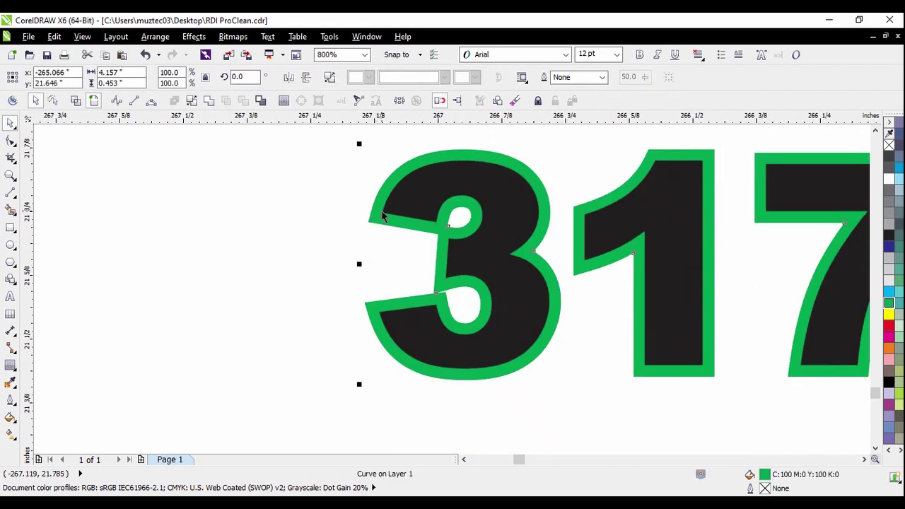
click(10, 365)
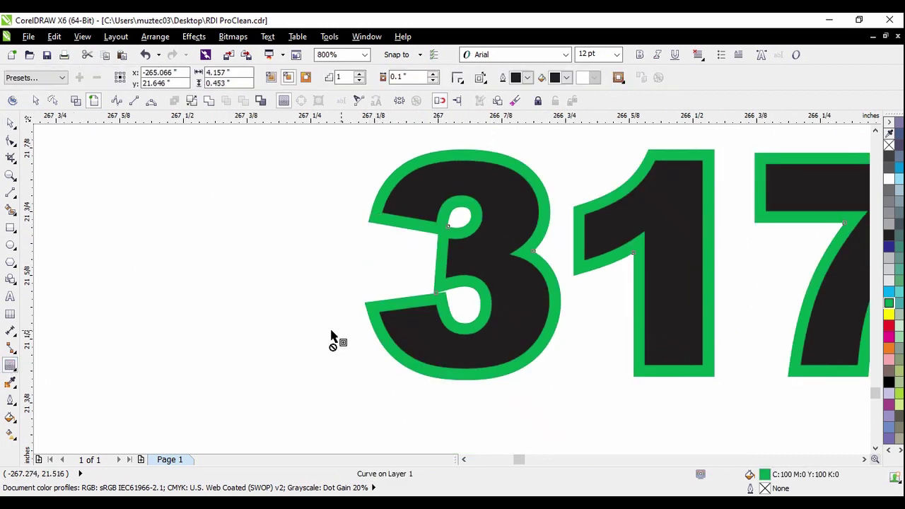
key(ctrl+z)
click(10, 365)
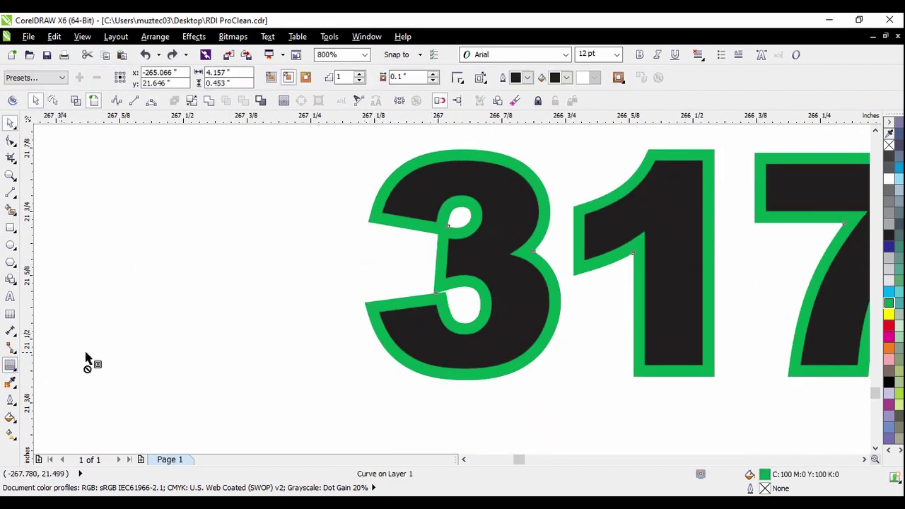
drag(368, 316, 356, 306)
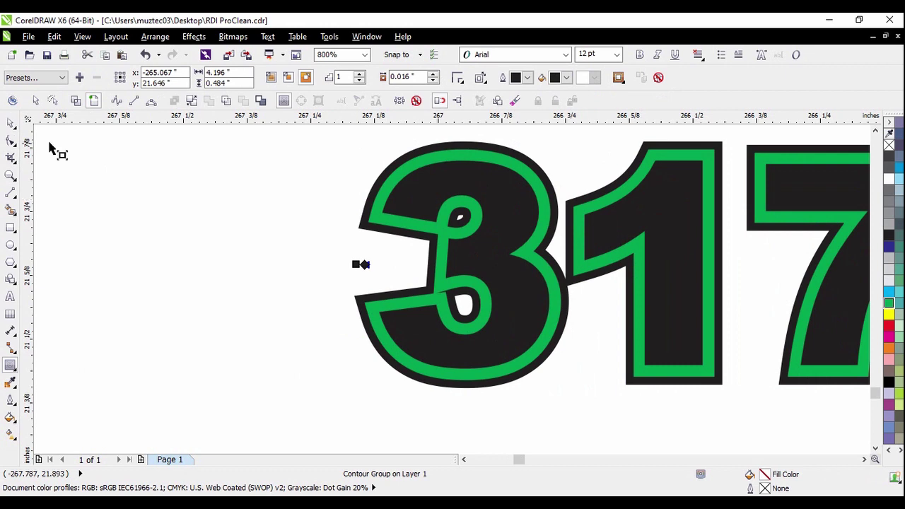
click(11, 121)
click(397, 155)
scroll(397, 155, up, 1)
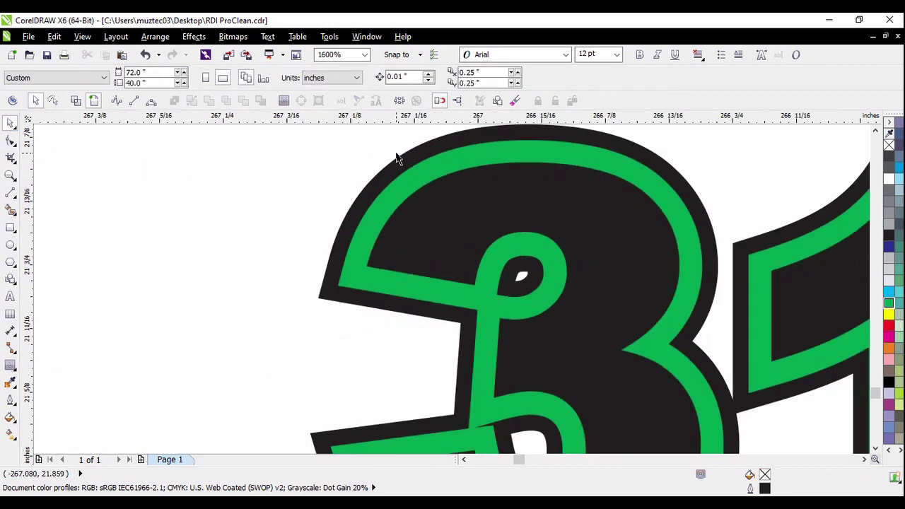
click(397, 161)
click(193, 158)
scroll(382, 219, down, 3)
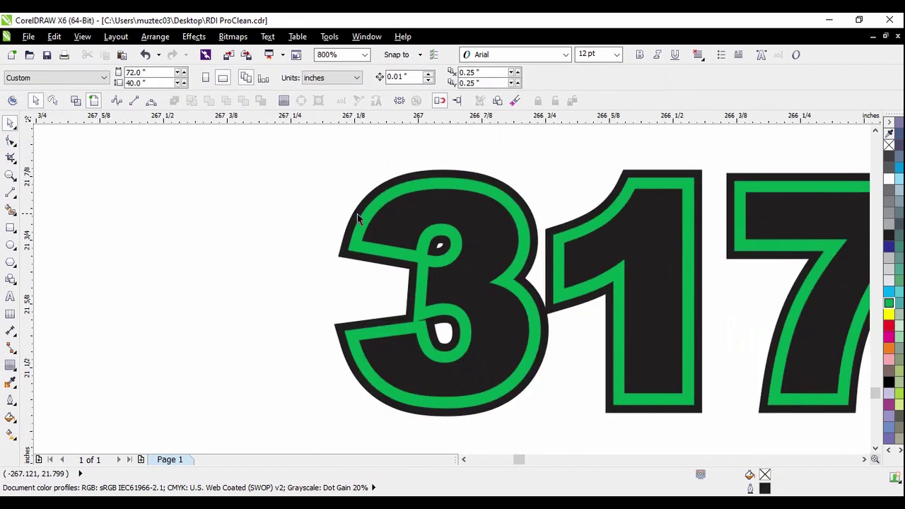
scroll(414, 228, up, 4)
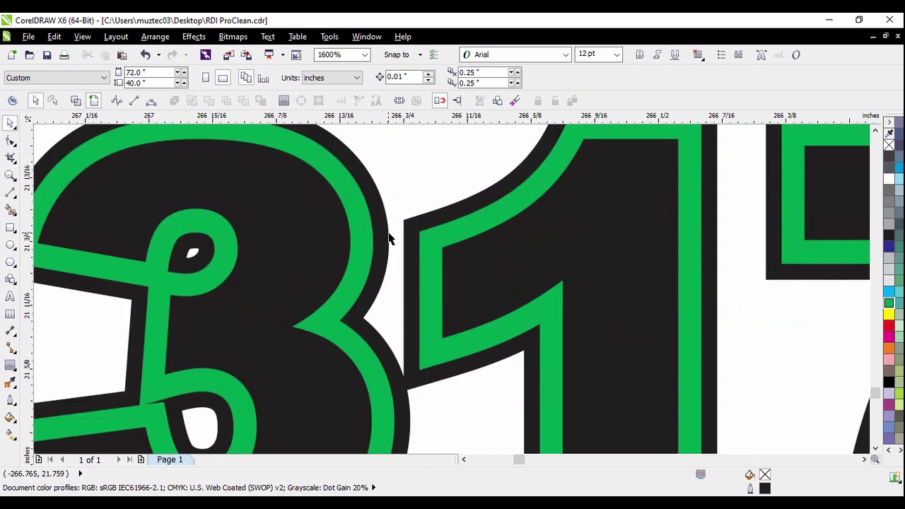
scroll(378, 226, down, 2)
Simplify the phone number's three overlapping shapes and pull the green outline down off the digits
drag(349, 238, 377, 209)
key(ctrl+z)
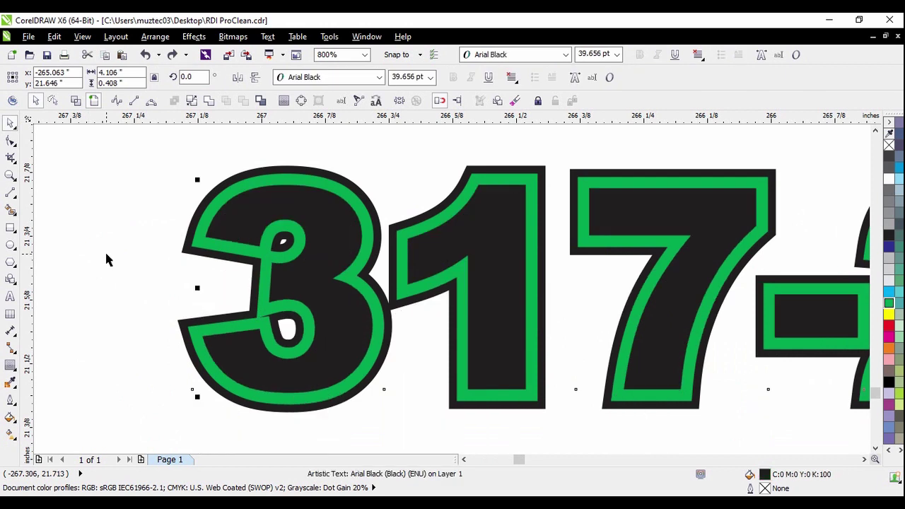
click(268, 235)
scroll(259, 236, down, 3)
drag(283, 258, 580, 277)
scroll(333, 241, up, 2)
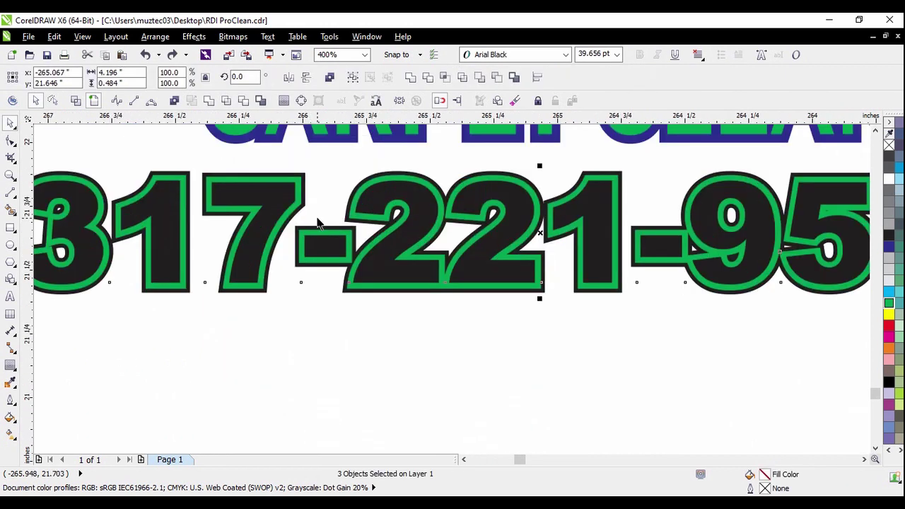
click(327, 212)
scroll(345, 227, down, 1)
drag(149, 186, 729, 278)
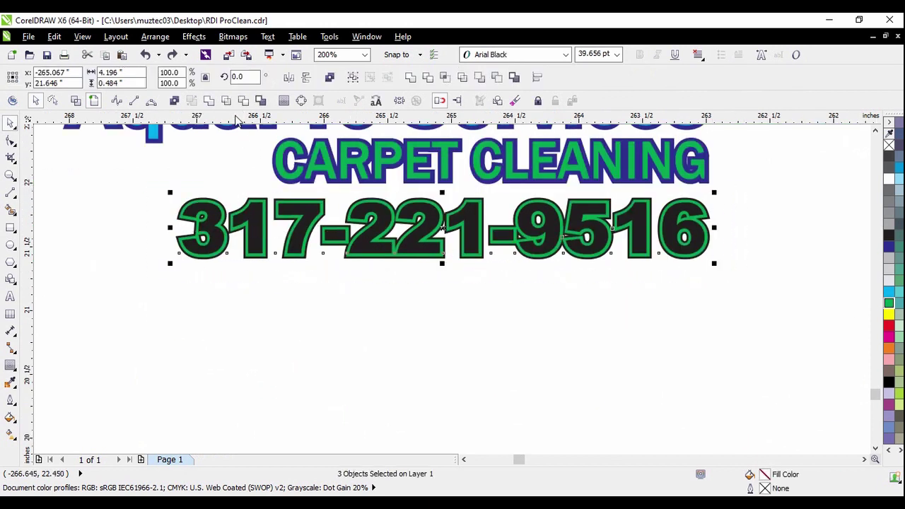
click(234, 105)
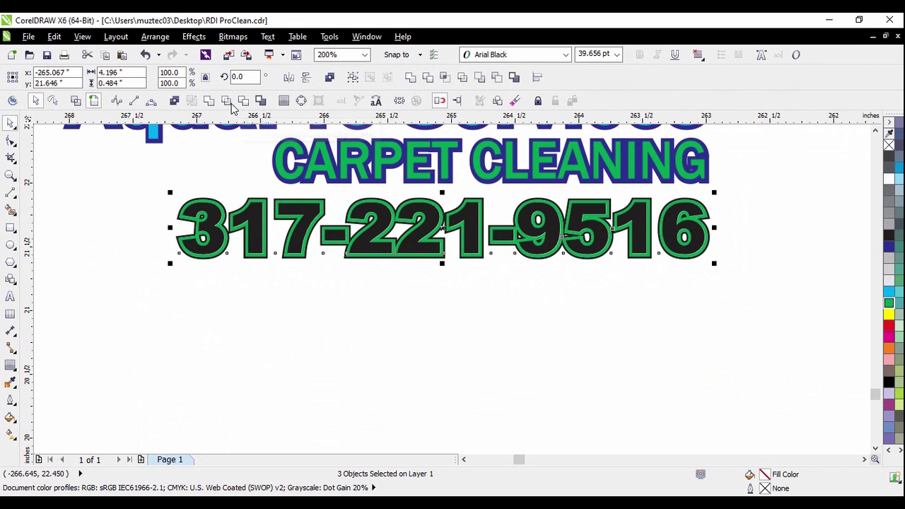
click(235, 150)
scroll(225, 219, up, 2)
drag(224, 213, 218, 265)
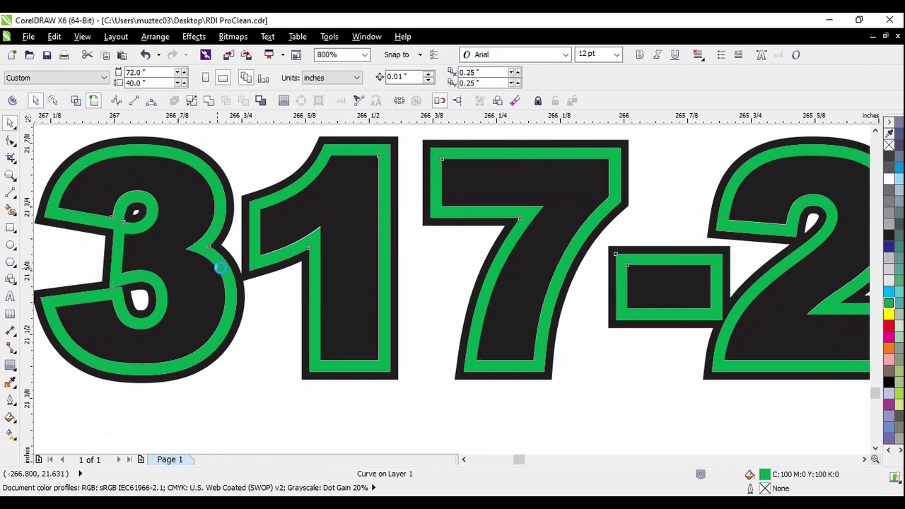
Delete the detached green outline and recolour the phone number Cobalt
key(Delete)
scroll(356, 243, down, 2)
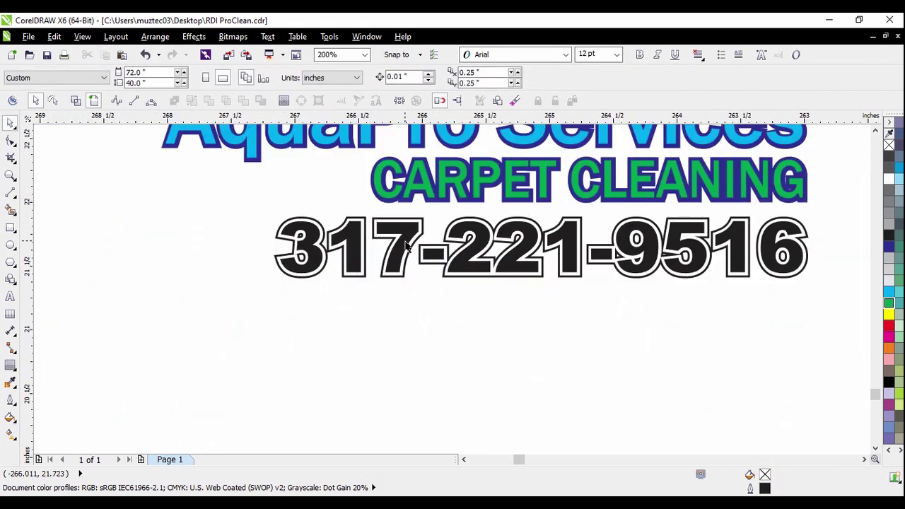
scroll(546, 256, down, 1)
drag(456, 256, 766, 315)
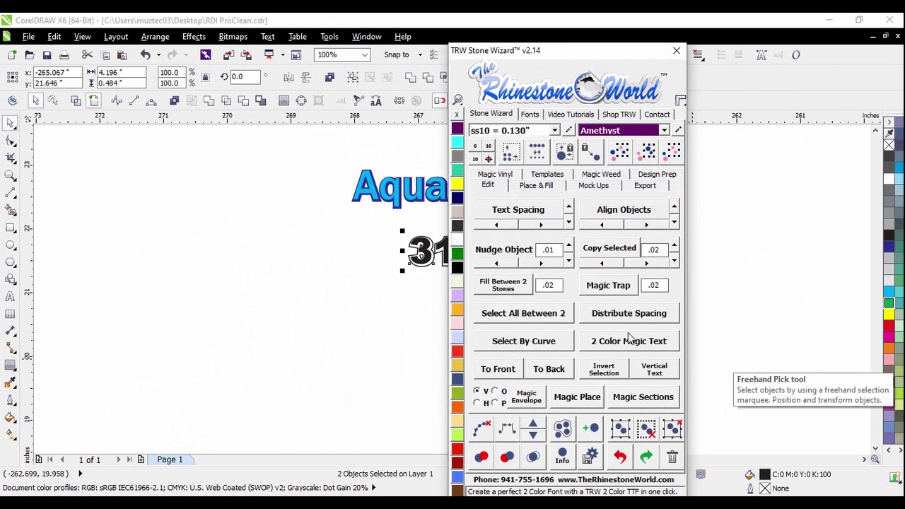
click(458, 198)
click(396, 226)
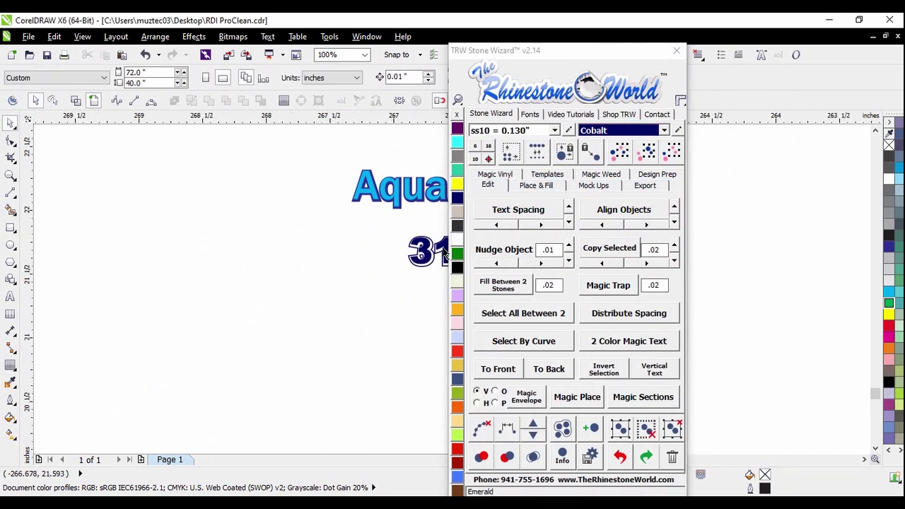
Fill the CARPET CLEANING text with the olive Olivine swatch
scroll(421, 258, up, 2)
scroll(218, 249, down, 2)
scroll(280, 250, up, 2)
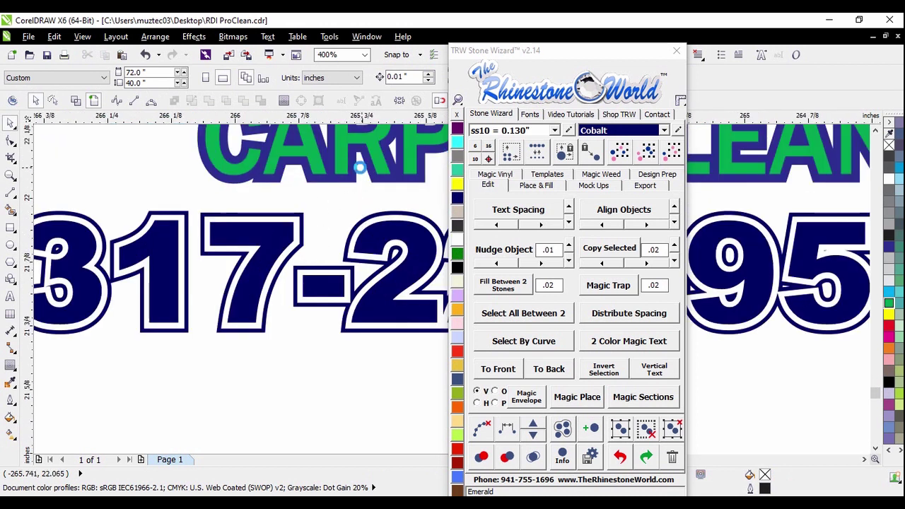
scroll(322, 245, up, 1)
scroll(326, 245, down, 2)
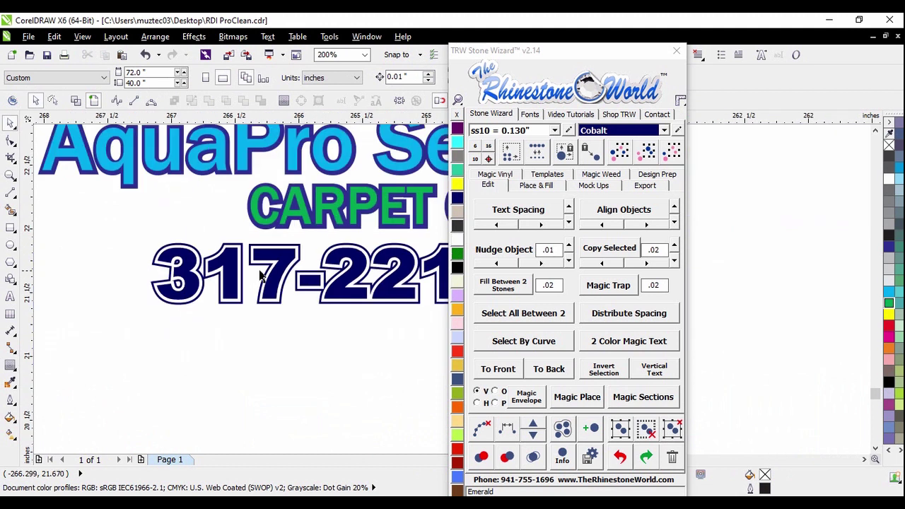
scroll(239, 271, down, 1)
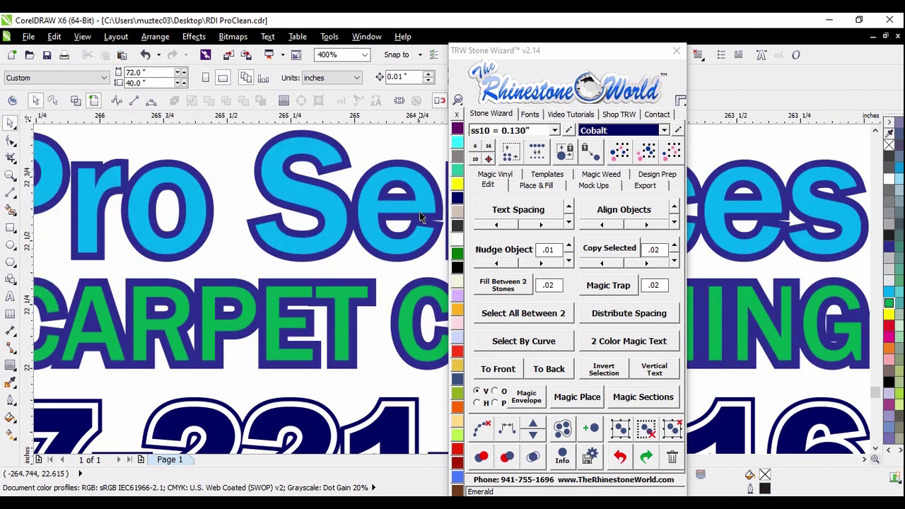
click(410, 315)
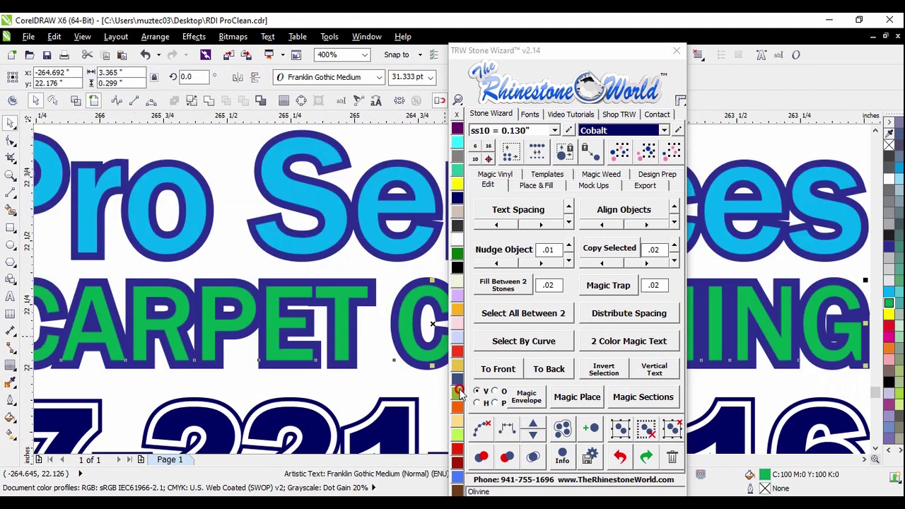
click(459, 393)
scroll(363, 198, down, 5)
click(363, 198)
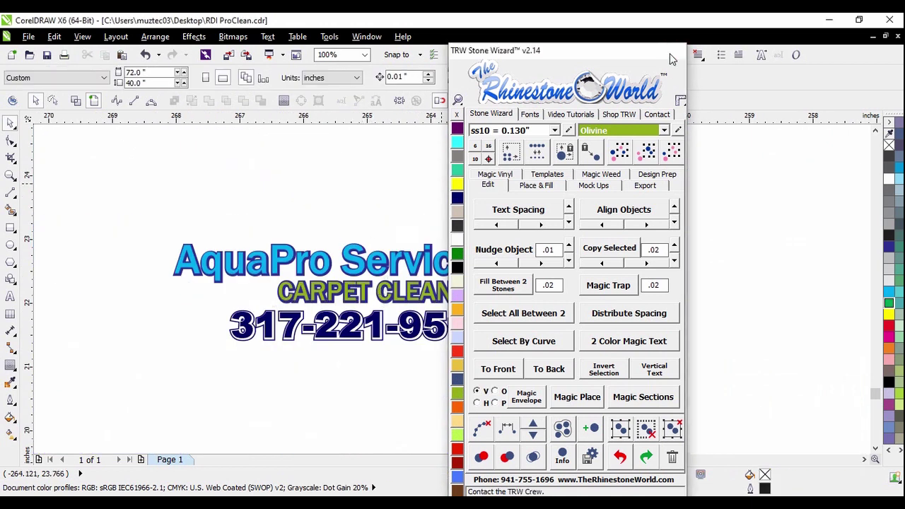
Scale the whole logo text up to about 6.7 inches wide
scroll(564, 219, down, 1)
scroll(427, 283, up, 1)
drag(292, 151, 733, 341)
drag(639, 284, 739, 313)
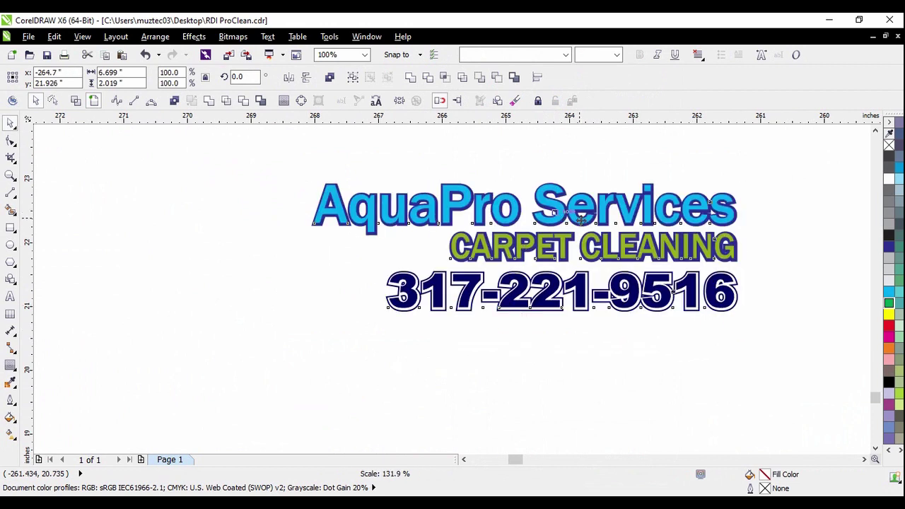
Move the swoosh graphic next to the new logo
scroll(609, 222, down, 3)
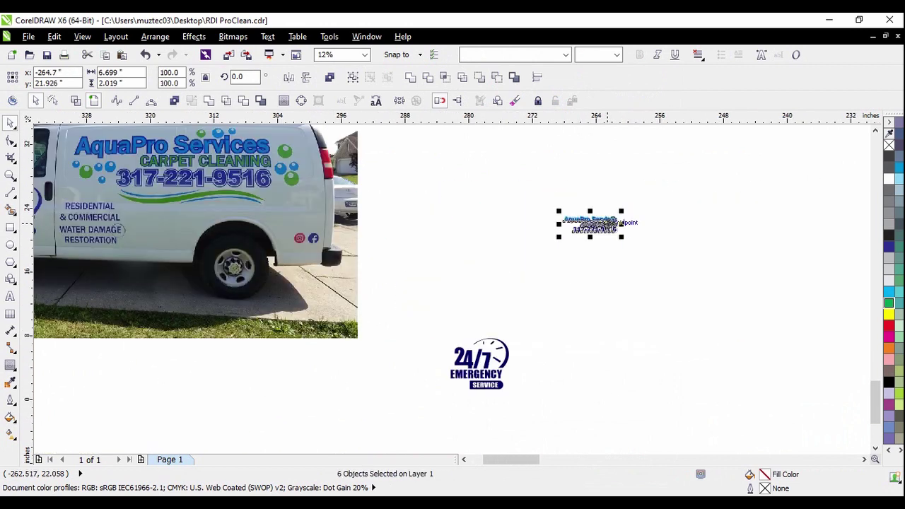
scroll(608, 225, down, 1)
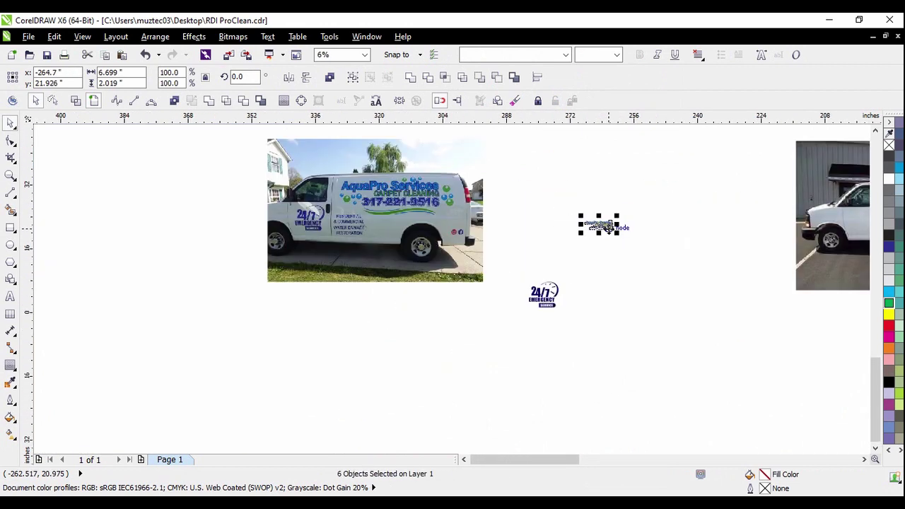
click(553, 205)
scroll(467, 263, down, 1)
scroll(591, 199, up, 1)
drag(556, 156, 691, 203)
drag(641, 184, 502, 310)
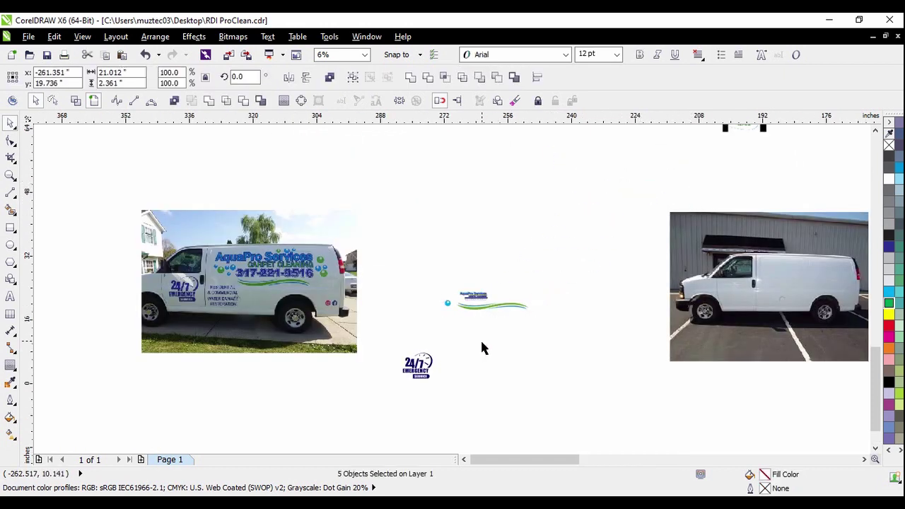
click(481, 343)
Shrink the blue bubble beside the text and copy it into three bubbles
scroll(452, 308, up, 3)
drag(339, 223, 439, 311)
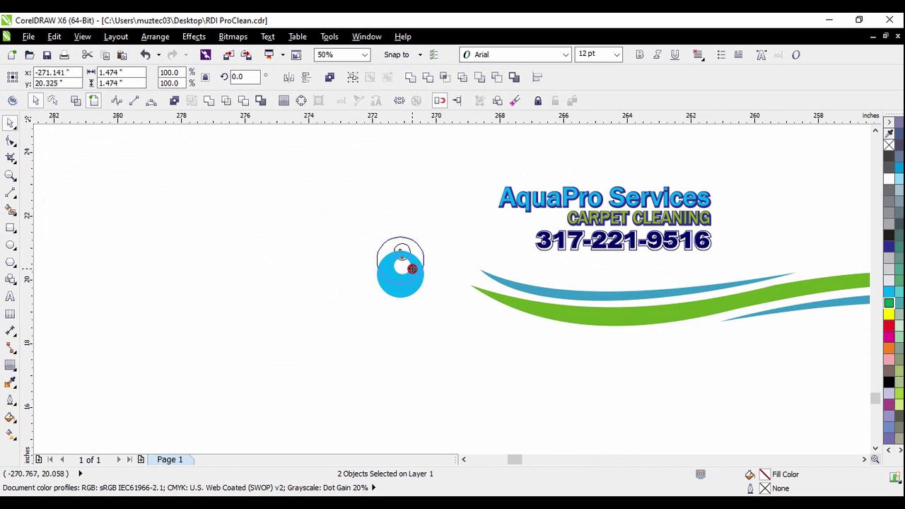
drag(410, 266, 420, 213)
drag(328, 170, 428, 240)
drag(432, 181, 553, 267)
scroll(482, 204, up, 2)
drag(551, 267, 508, 253)
click(556, 252)
click(520, 266)
scroll(519, 261, up, 2)
click(529, 297)
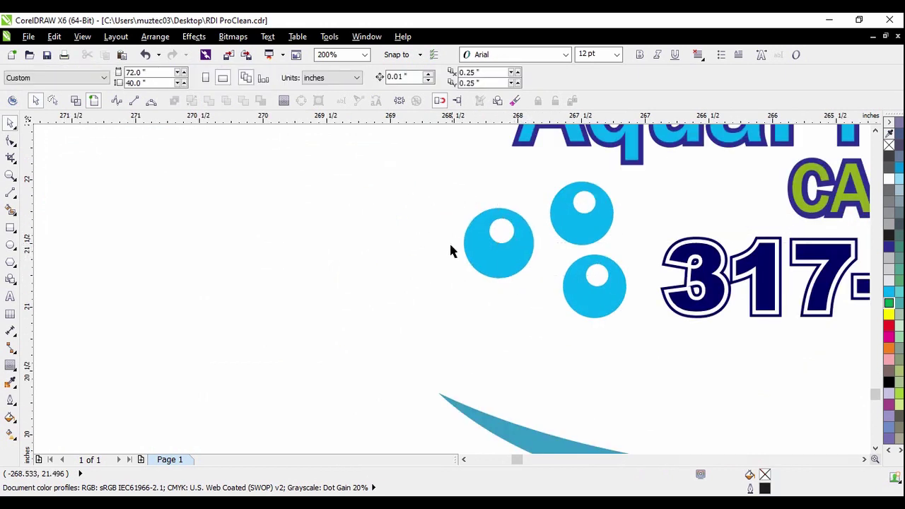
Shrink the three swooshes to 4.581 inches wide and place them under the phone number
scroll(273, 245, down, 2)
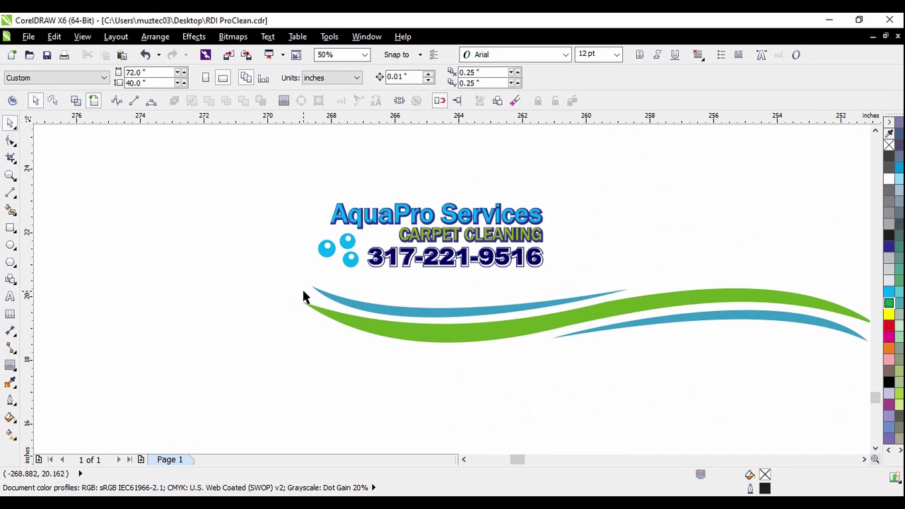
scroll(304, 295, down, 1)
drag(274, 274, 623, 343)
drag(581, 279, 405, 295)
scroll(349, 299, up, 1)
drag(347, 300, 384, 253)
drag(498, 241, 450, 230)
scroll(381, 266, up, 1)
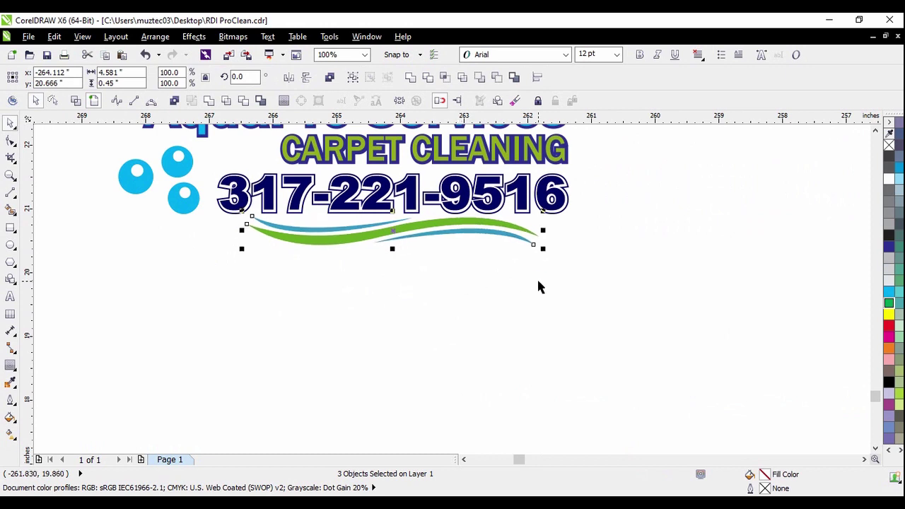
click(499, 290)
scroll(478, 302, down, 1)
scroll(318, 212, up, 1)
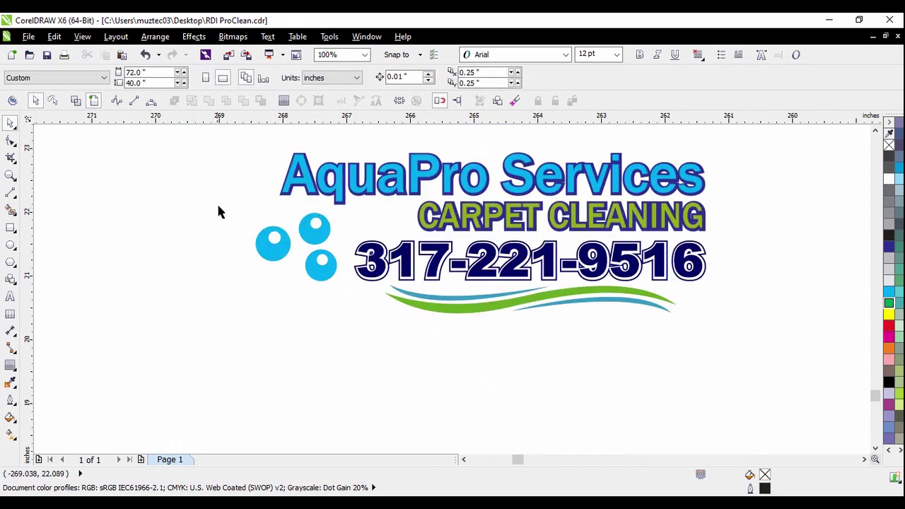
Copy the three bubbles to the right of the logo and nudge them right
drag(378, 297, 378, 297)
scroll(379, 297, down, 1)
drag(311, 237, 536, 233)
click(572, 248)
scroll(488, 225, up, 1)
drag(517, 153, 679, 293)
key(Right)
key(Right)
key(Right)
key(Right)
key(Right)
key(Right)
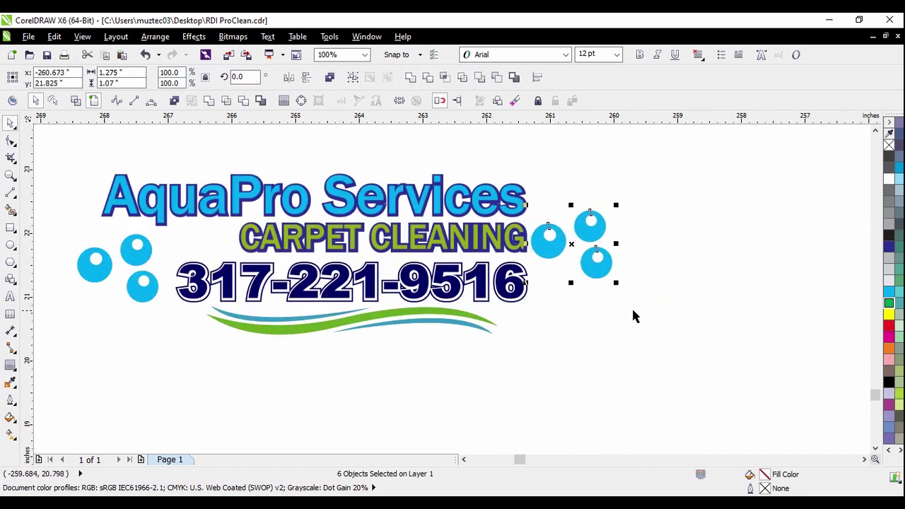
key(Escape)
scroll(503, 249, up, 2)
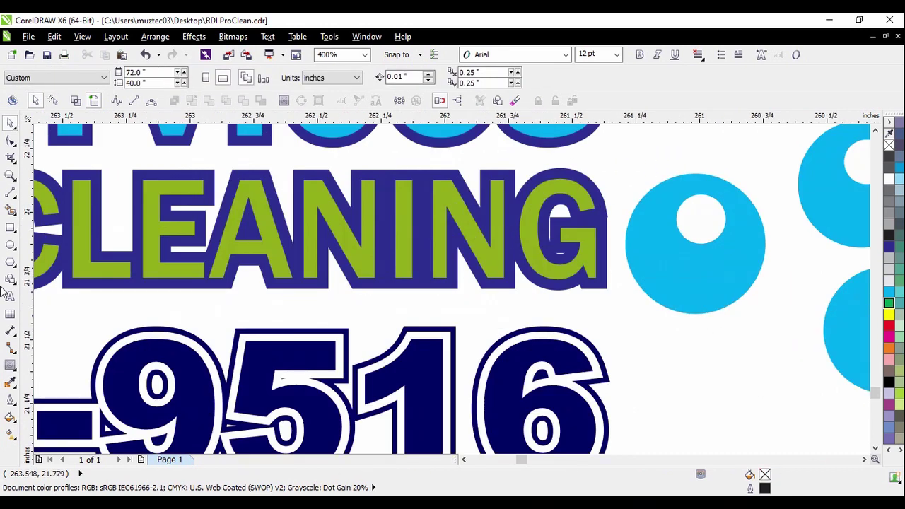
Sample the CARPET CLEANING olive and fill a right-hand bubble and the top-left bubble with it
click(10, 382)
click(488, 243)
click(643, 249)
scroll(636, 246, down, 2)
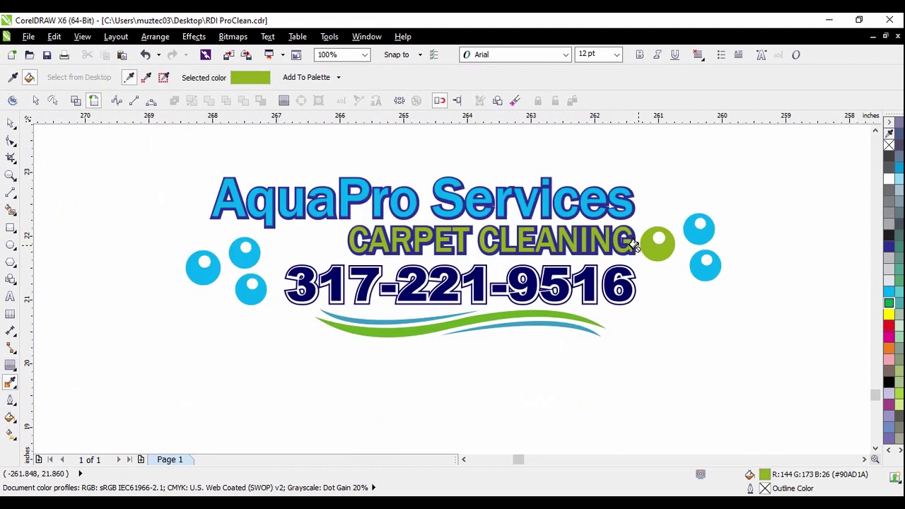
scroll(184, 290, up, 2)
click(454, 184)
scroll(404, 264, down, 2)
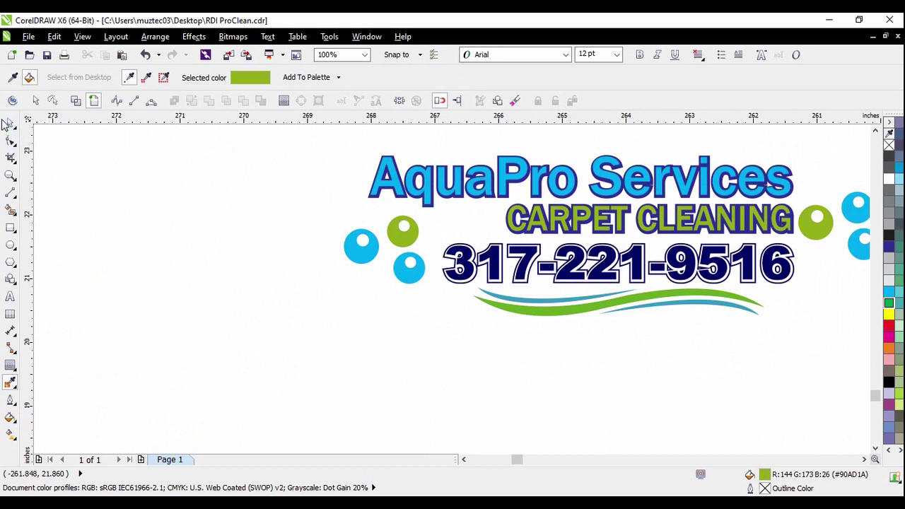
Copy the left bubble cluster above the headline and shift it right and down
click(11, 122)
drag(271, 178, 446, 319)
scroll(403, 282, down, 1)
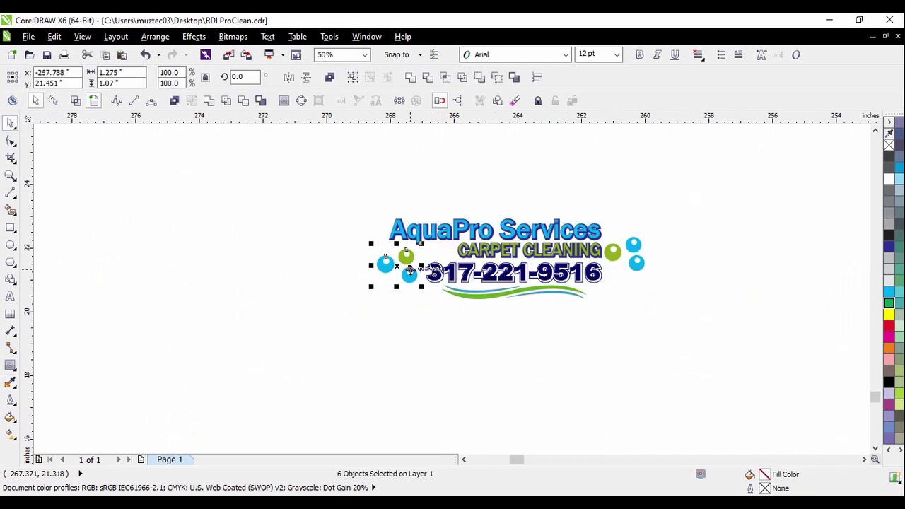
drag(361, 233, 419, 290)
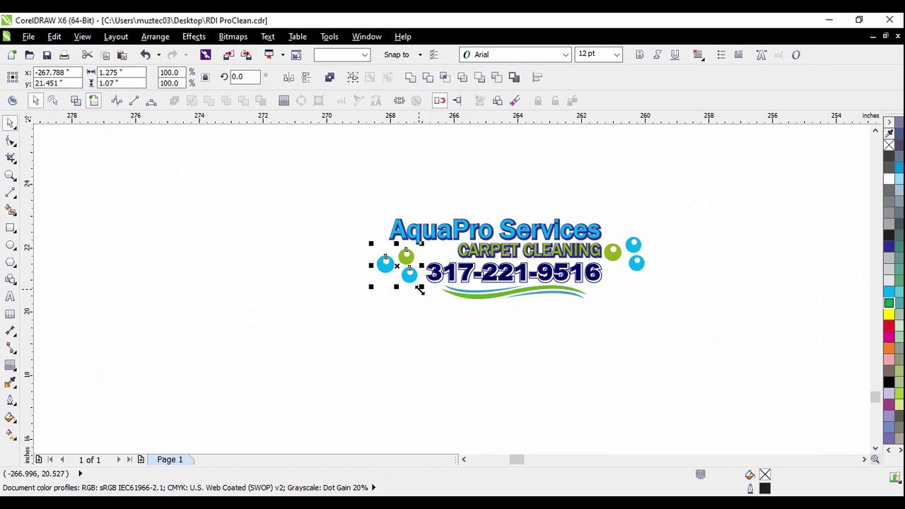
right_click(532, 210)
click(532, 224)
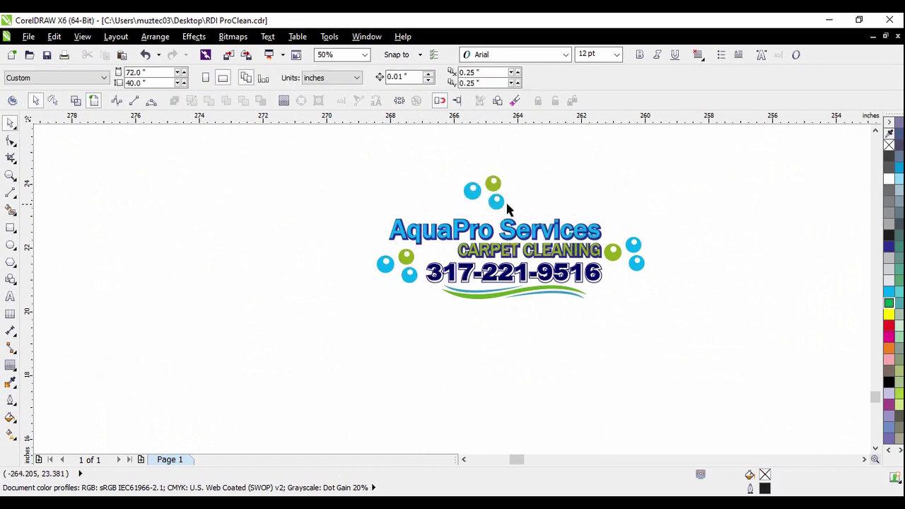
scroll(504, 205, up, 1)
drag(477, 165, 516, 205)
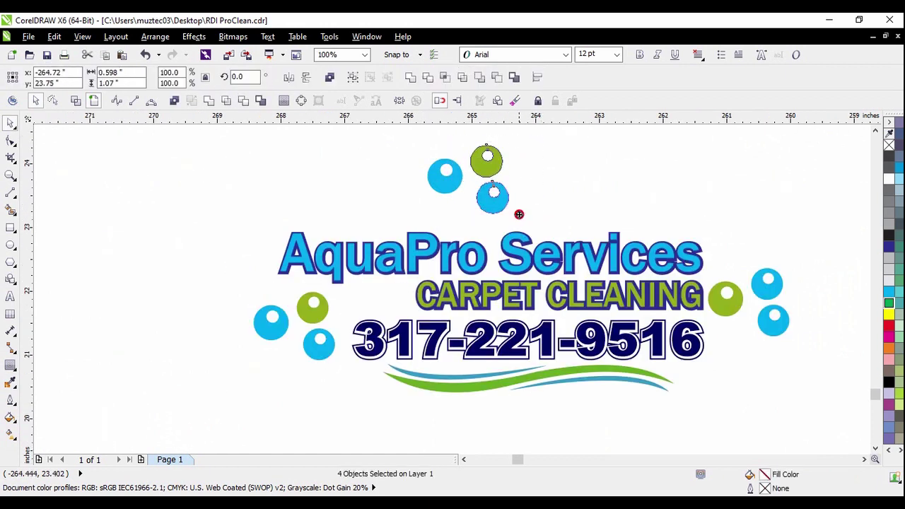
drag(493, 170, 551, 188)
click(497, 165)
Move the copied blue bubble beside the green one above the logo
drag(396, 146, 486, 200)
drag(450, 173, 509, 198)
click(608, 194)
scroll(608, 194, down, 1)
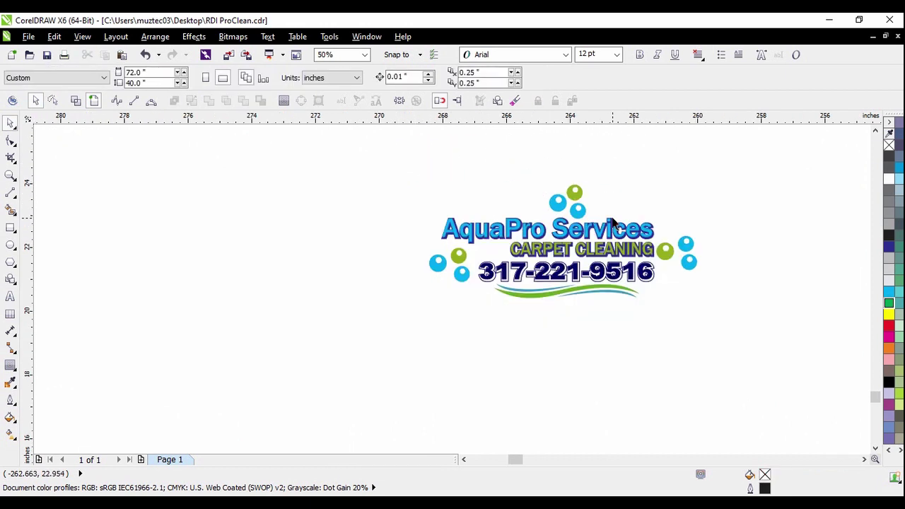
scroll(618, 232, up, 1)
scroll(598, 242, down, 1)
drag(346, 141, 825, 352)
scroll(627, 253, down, 2)
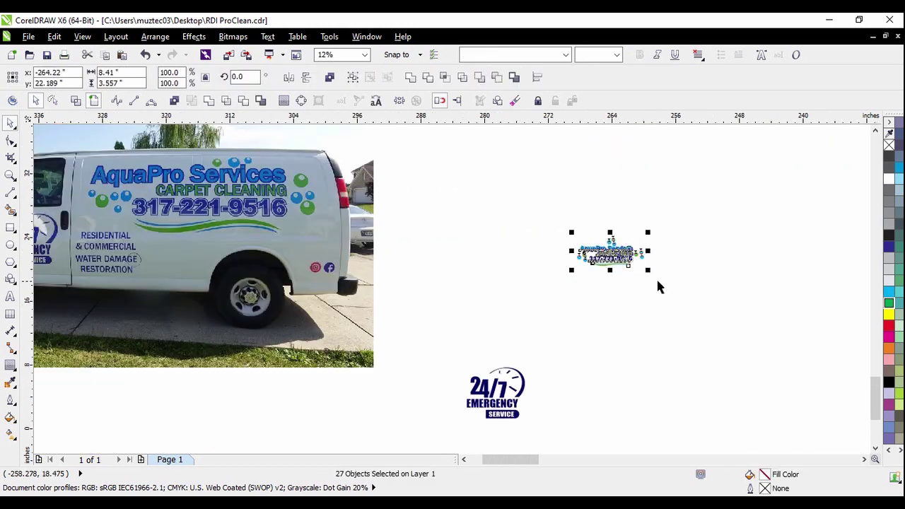
Enlarge the AquaPro logo and move it up beside the lettered van photo
drag(650, 271, 747, 319)
drag(700, 291, 545, 276)
drag(593, 255, 717, 344)
click(676, 341)
Zoom across the canvas to the plain white van photo and select it
scroll(242, 214, up, 1)
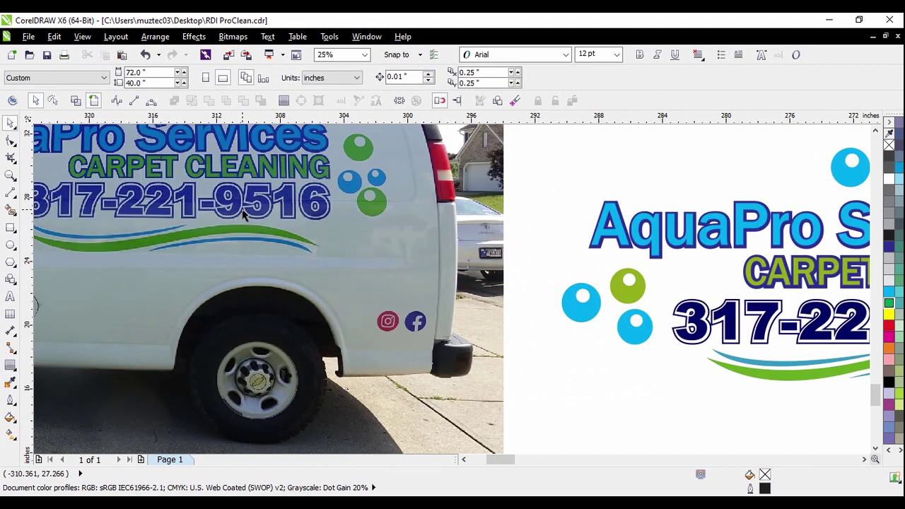
scroll(575, 314, down, 1)
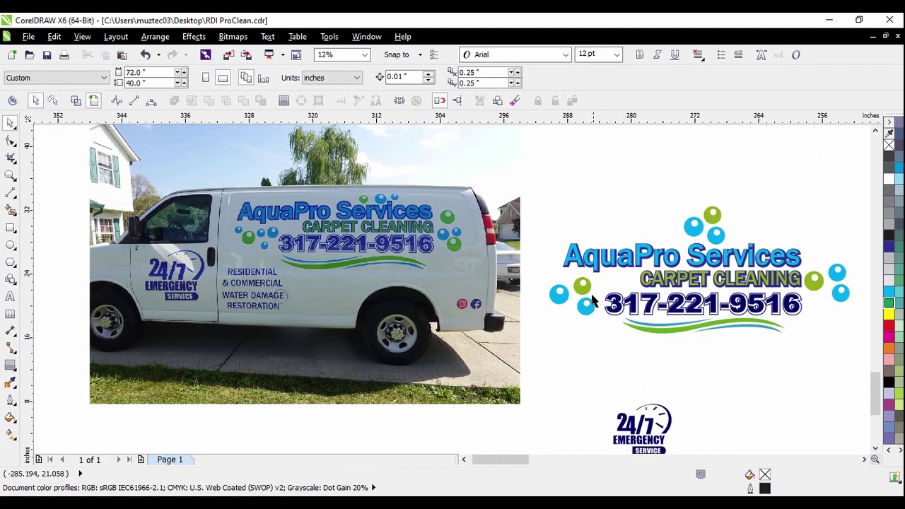
scroll(585, 272, down, 1)
scroll(619, 349, up, 2)
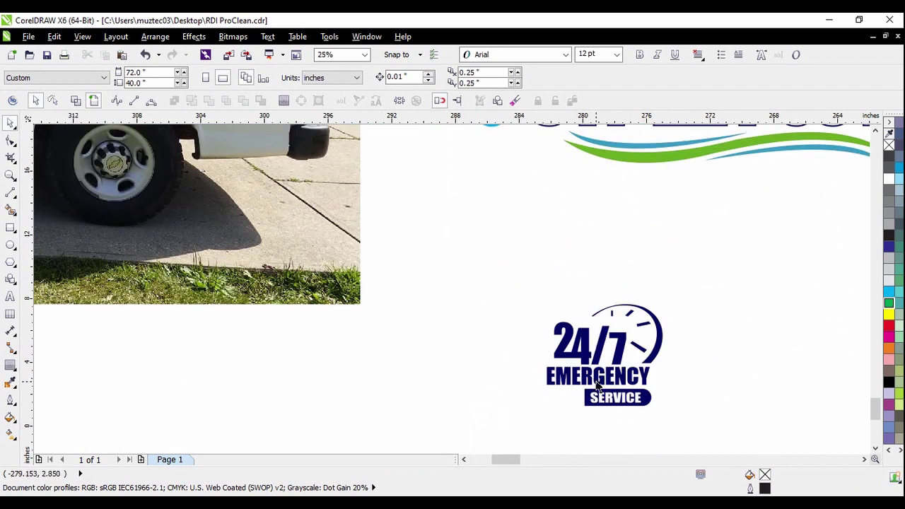
scroll(598, 384, down, 1)
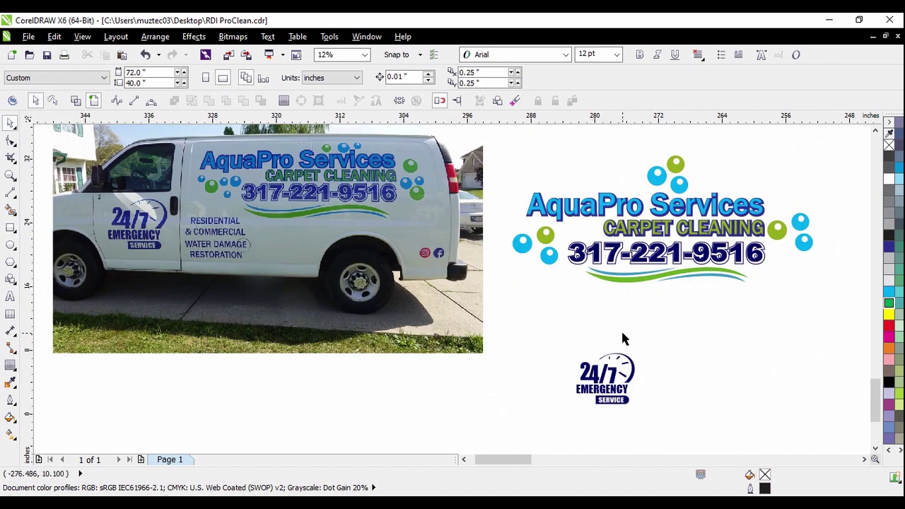
scroll(556, 319, down, 1)
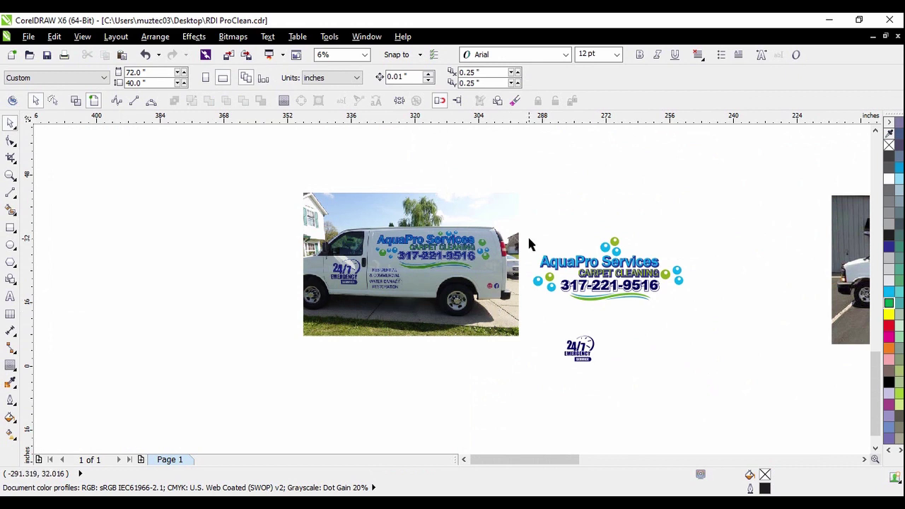
drag(515, 171, 727, 320)
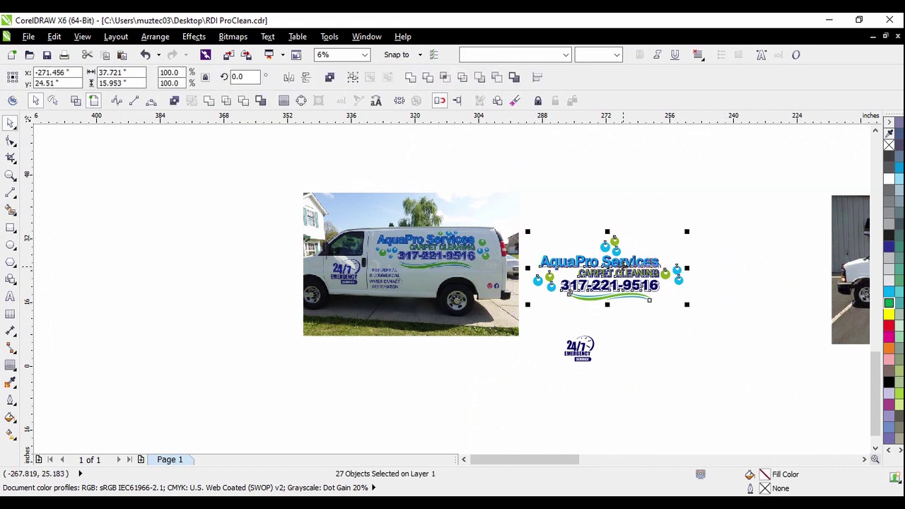
click(641, 333)
scroll(431, 272, down, 1)
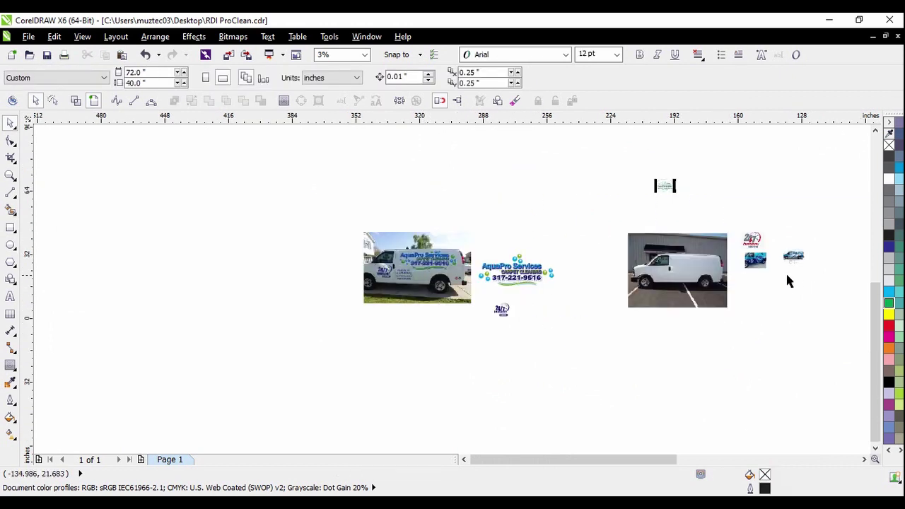
scroll(671, 327, down, 1)
scroll(676, 304, up, 2)
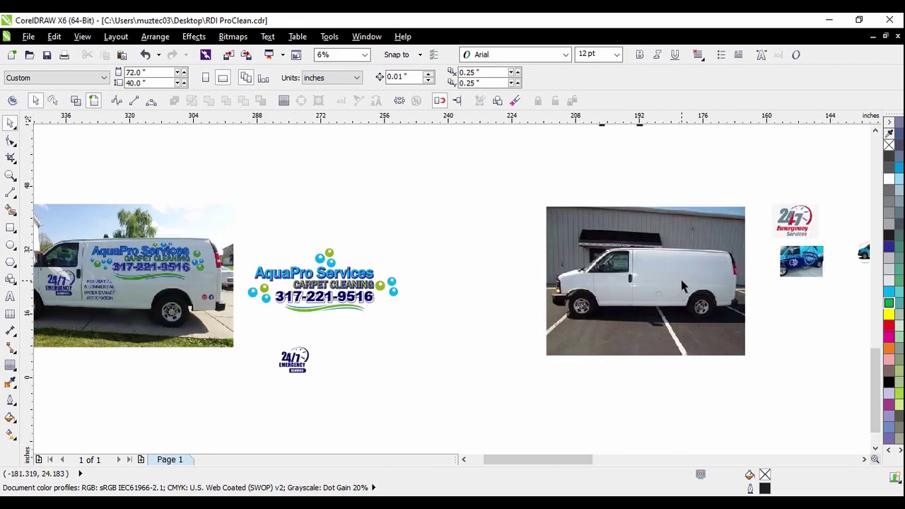
scroll(675, 279, up, 1)
click(713, 252)
scroll(617, 230, up, 2)
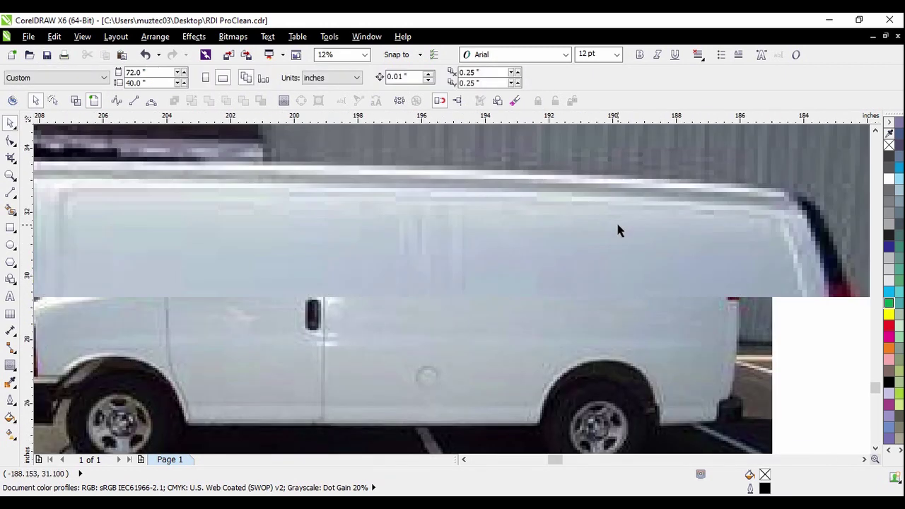
scroll(541, 228, down, 1)
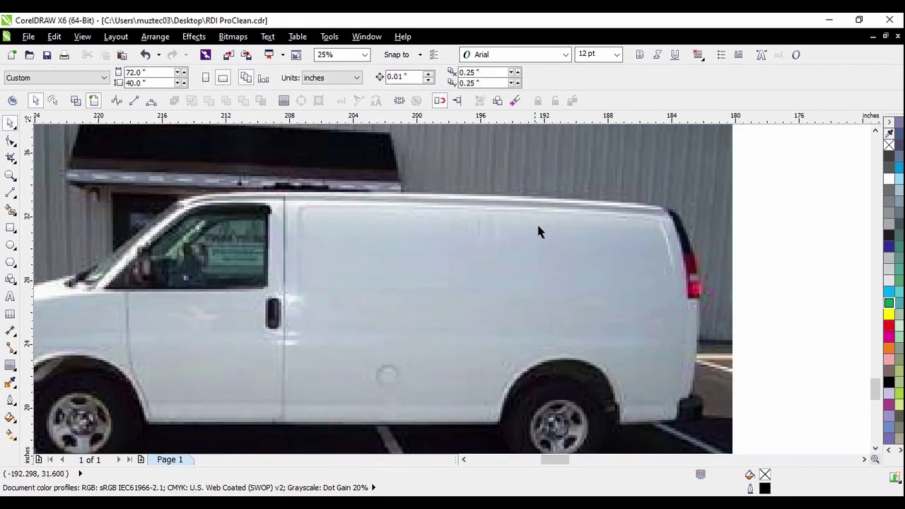
Draw a tall thin rectangle over the van's rear panel
click(11, 227)
scroll(543, 262, up, 1)
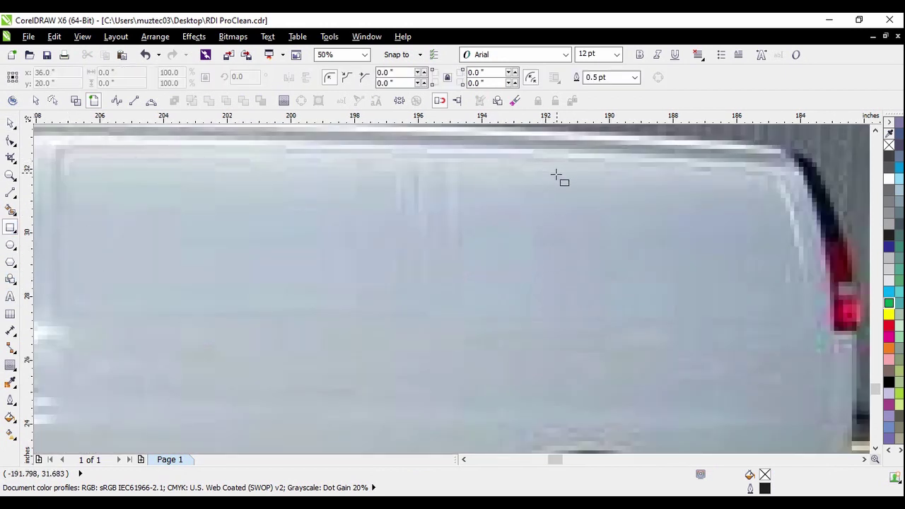
scroll(534, 259, down, 1)
scroll(543, 216, up, 1)
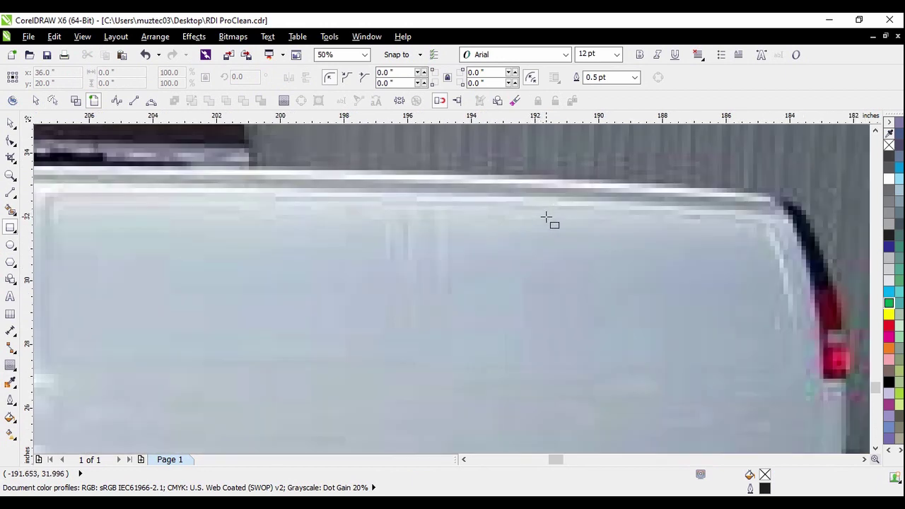
drag(545, 205, 571, 368)
scroll(531, 234, down, 1)
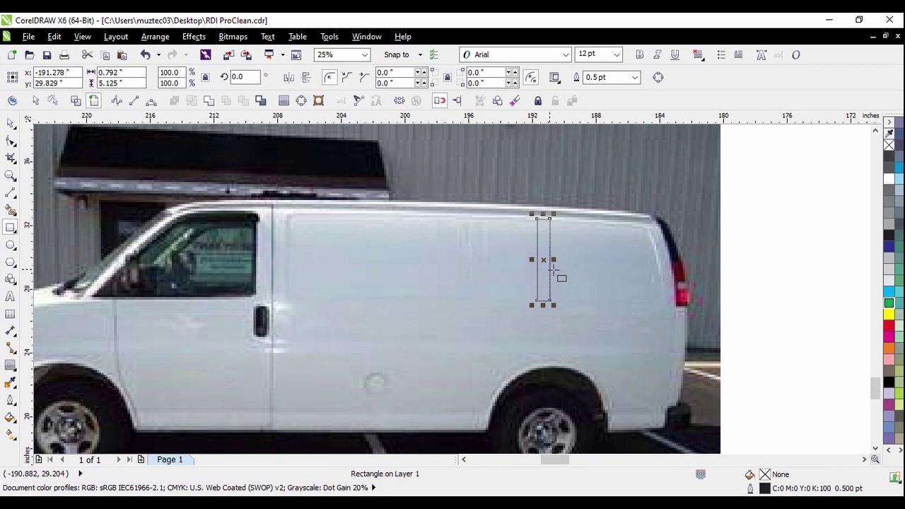
With the Pick tool, try selecting the van photo and the thin rectangle
click(11, 122)
scroll(530, 247, down, 1)
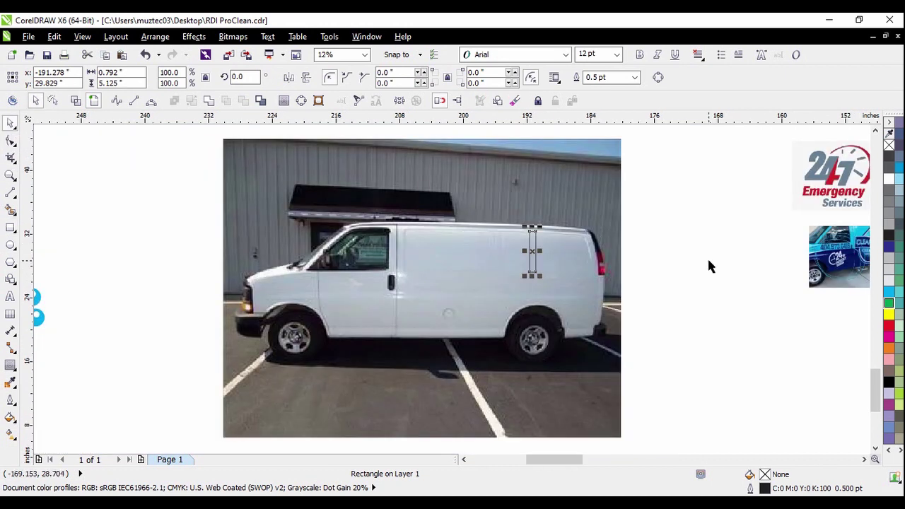
click(707, 257)
scroll(497, 244, down, 1)
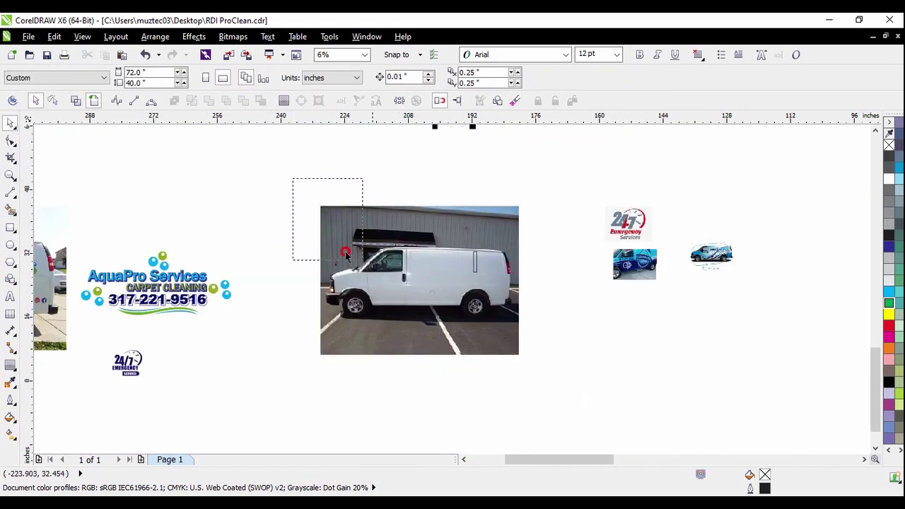
drag(345, 254, 526, 359)
click(587, 317)
scroll(474, 263, up, 1)
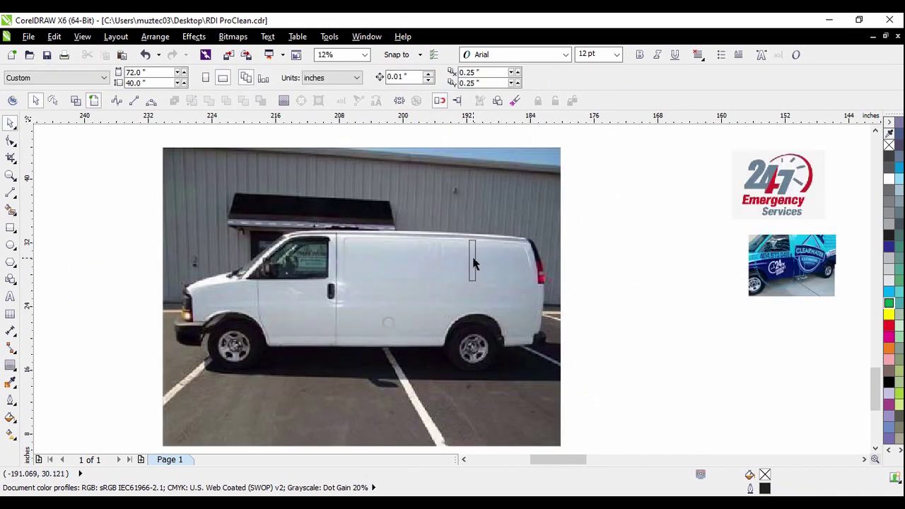
click(473, 262)
scroll(473, 256, up, 2)
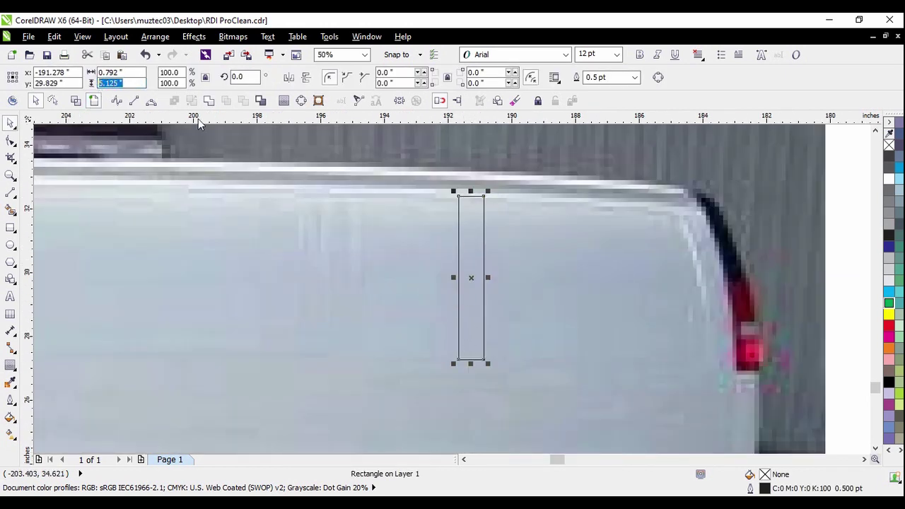
scroll(324, 242, down, 1)
click(582, 289)
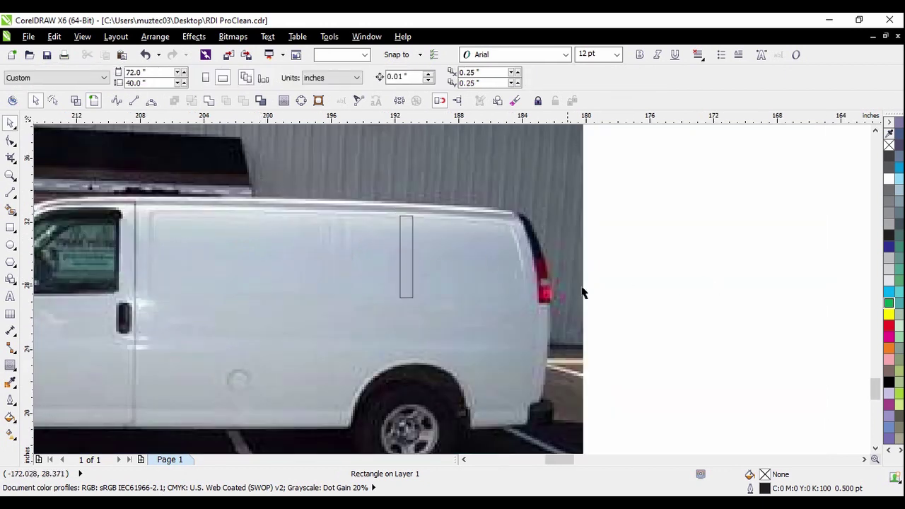
scroll(433, 250, down, 2)
Delete the small van photo together with its rectangle
drag(486, 350, 550, 373)
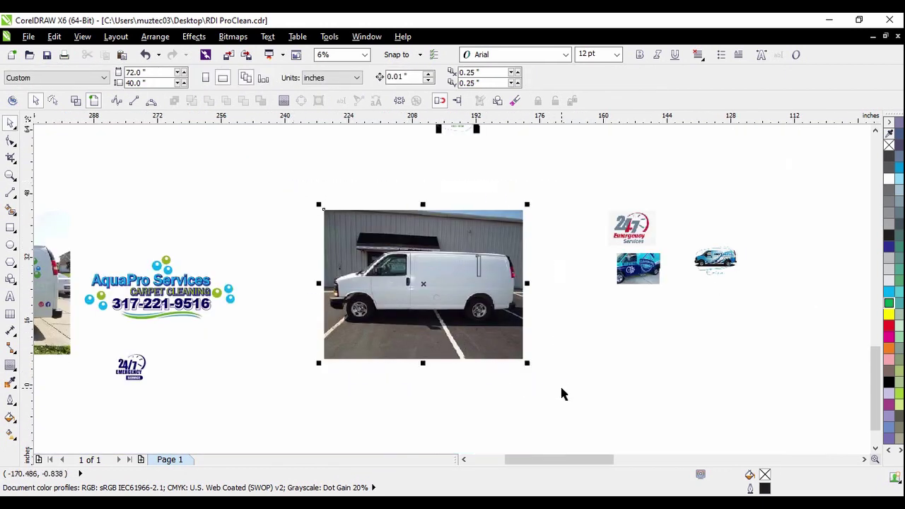
scroll(440, 290, down, 3)
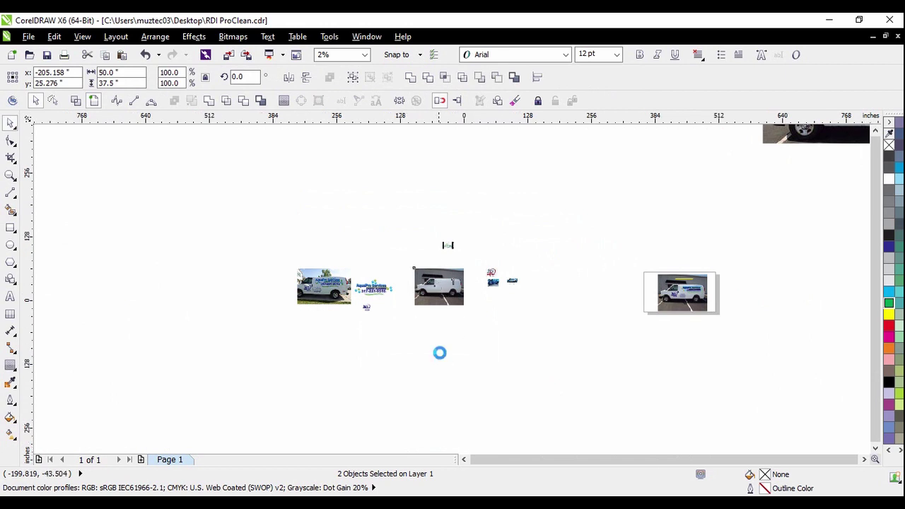
scroll(441, 351, down, 1)
key(Delete)
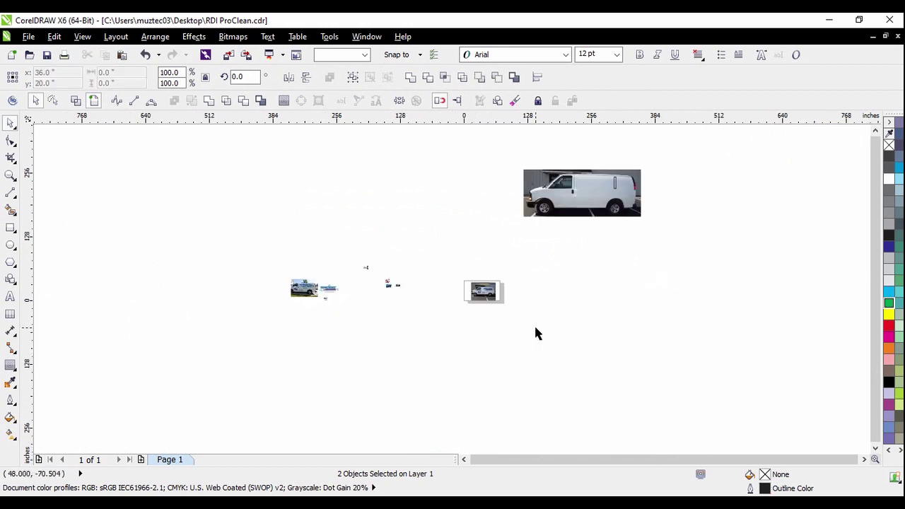
Select and deselect the thin rectangle on the large van, leaving nothing selected
scroll(679, 315, up, 4)
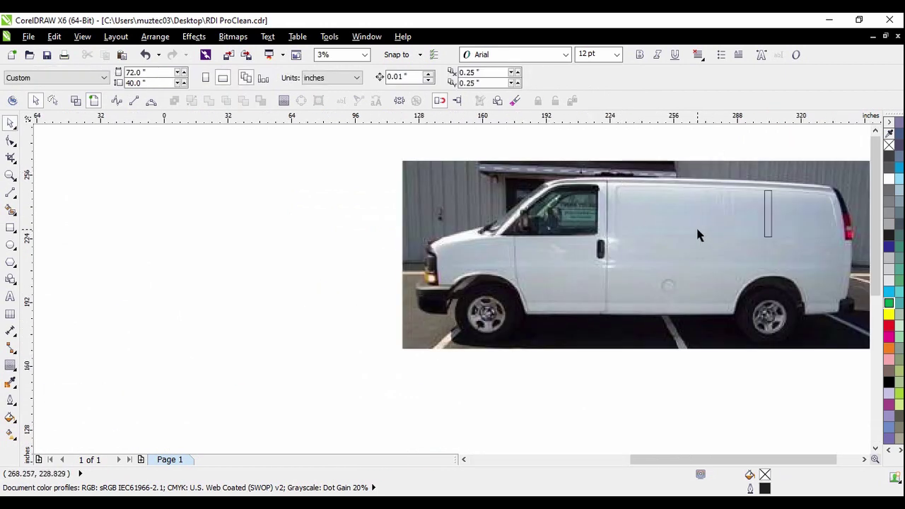
click(694, 224)
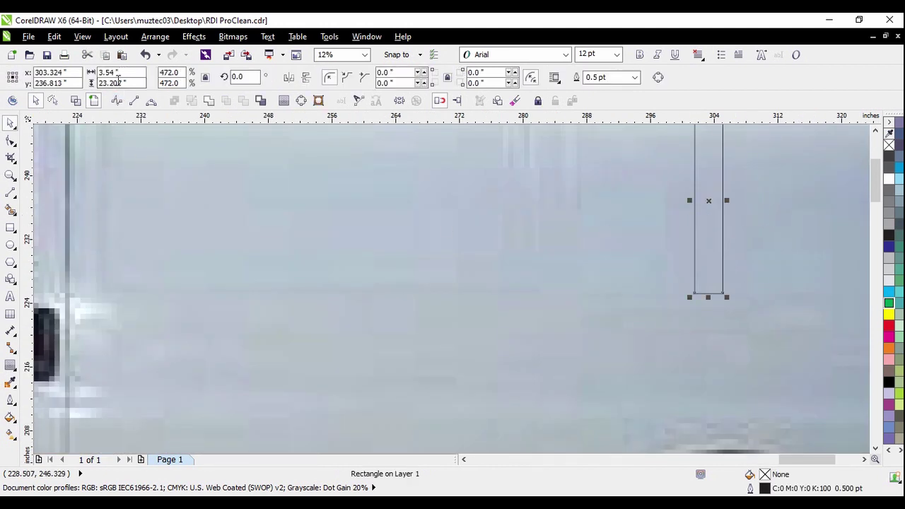
scroll(402, 267, down, 1)
click(637, 292)
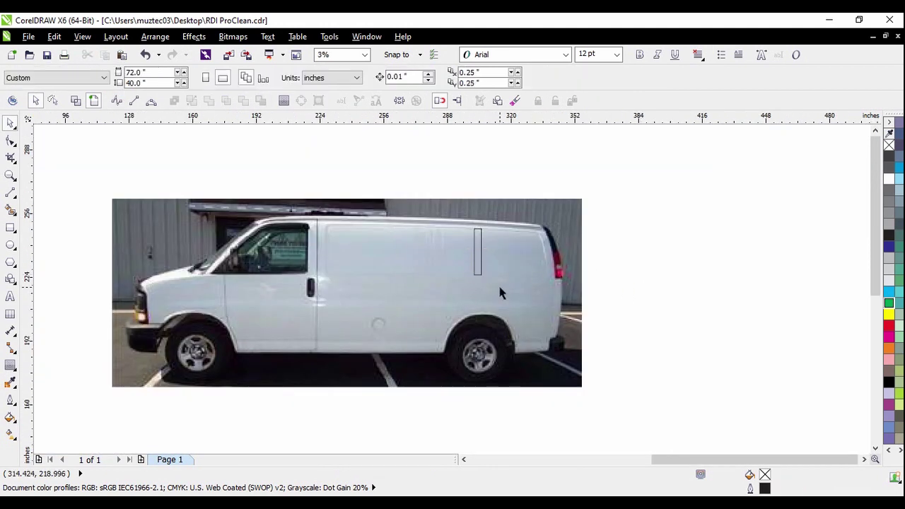
click(482, 259)
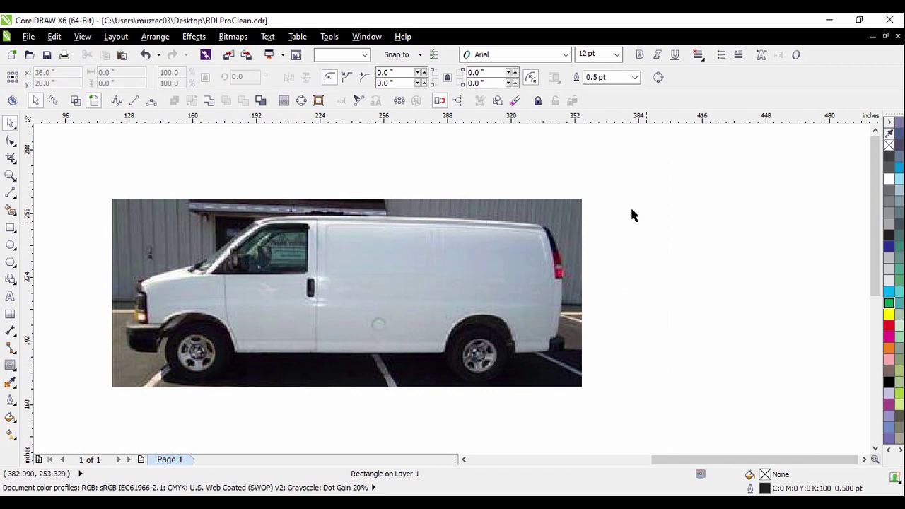
click(618, 199)
scroll(619, 199, down, 1)
scroll(538, 230, up, 1)
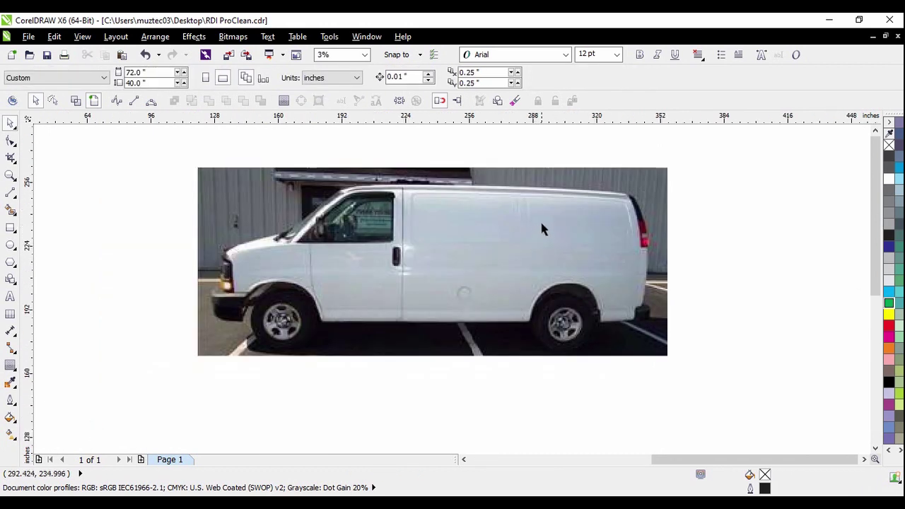
Nudge one green bubble of the logo slightly right and down
scroll(517, 166, down, 1)
scroll(571, 288, down, 1)
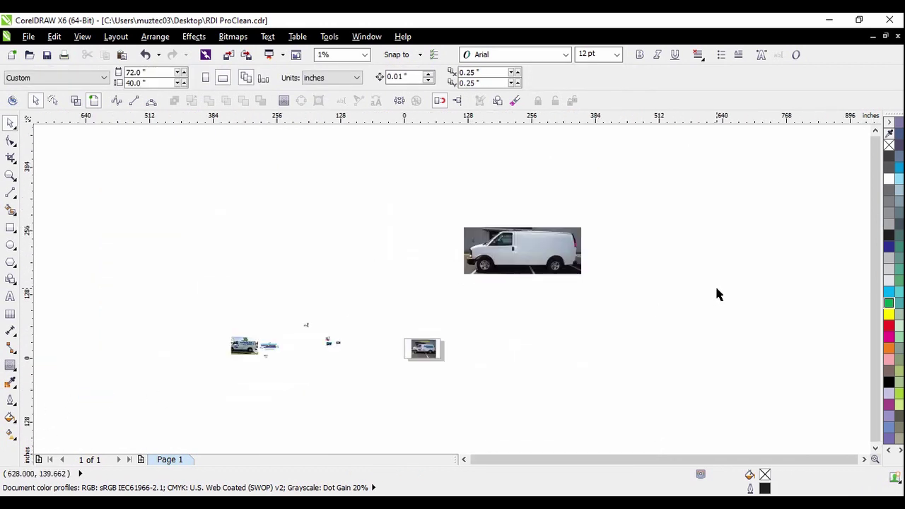
scroll(319, 357, up, 1)
scroll(204, 378, up, 2)
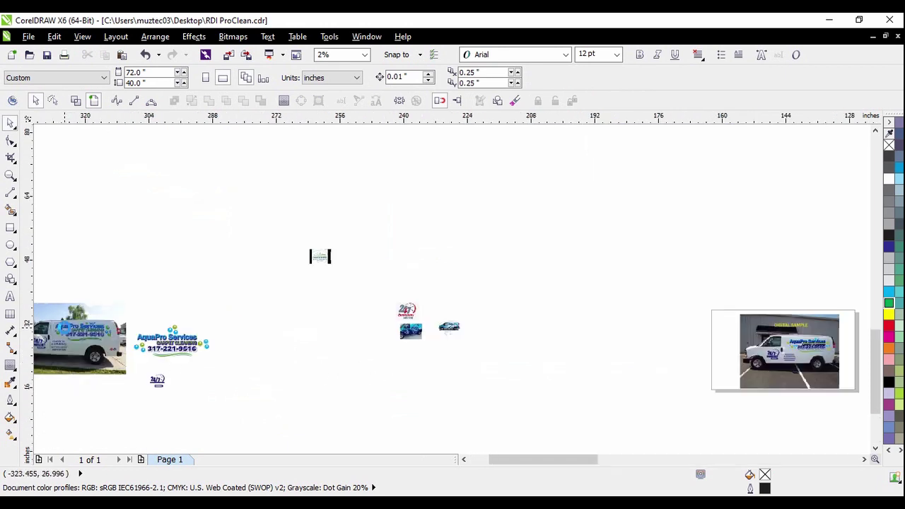
scroll(292, 314, down, 1)
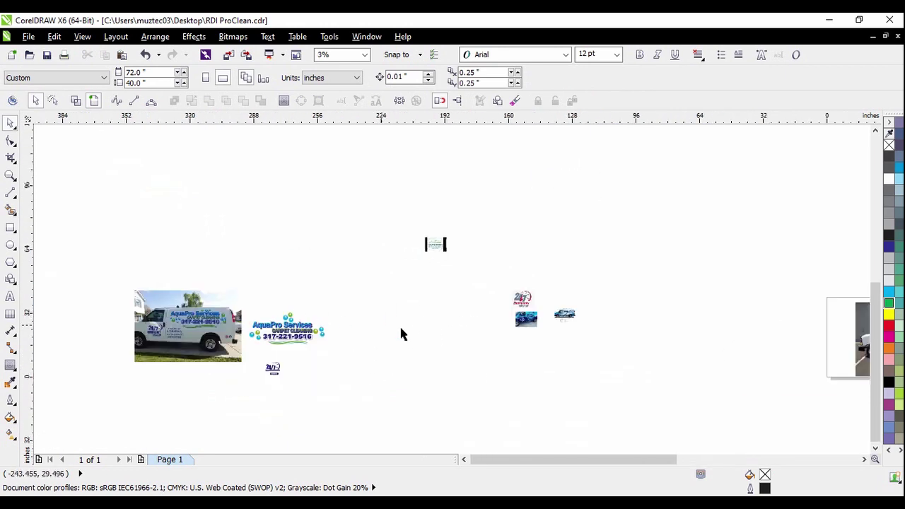
scroll(244, 325, up, 1)
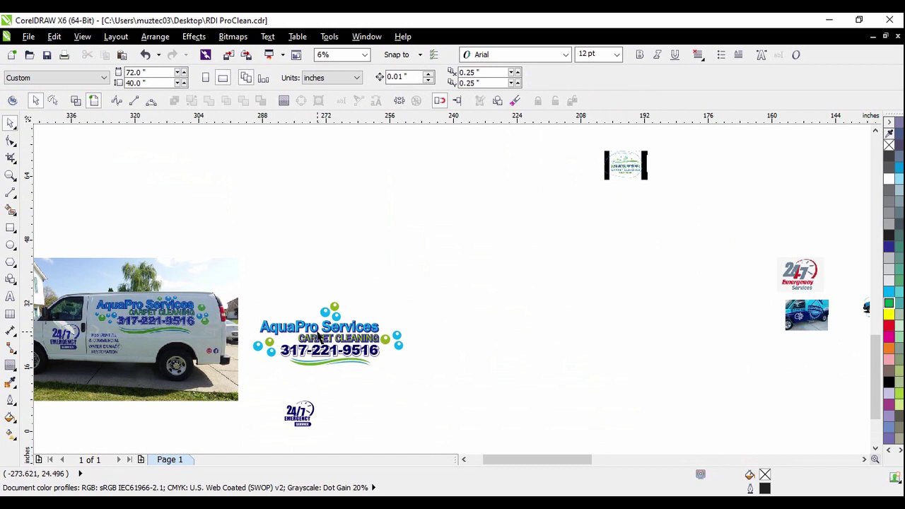
scroll(320, 338, up, 2)
drag(351, 341, 352, 341)
drag(311, 313, 370, 340)
scroll(461, 294, down, 1)
scroll(459, 290, down, 1)
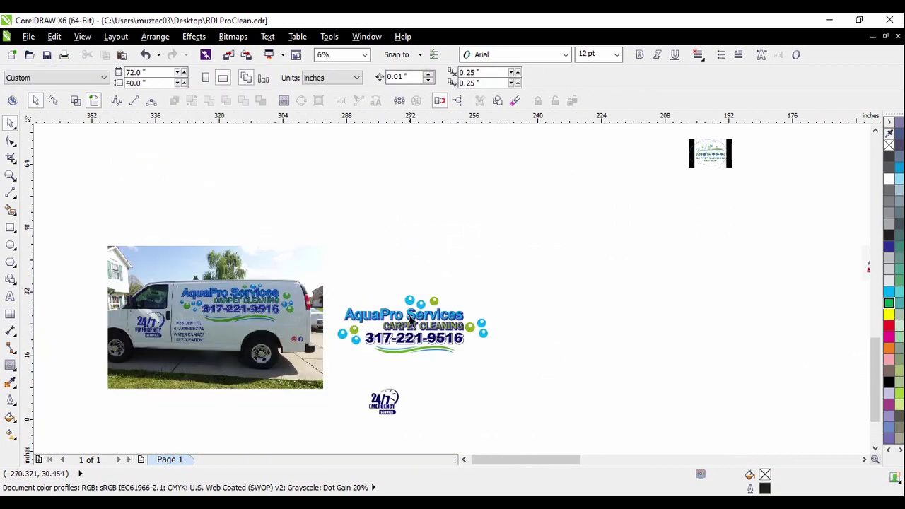
scroll(385, 345, up, 1)
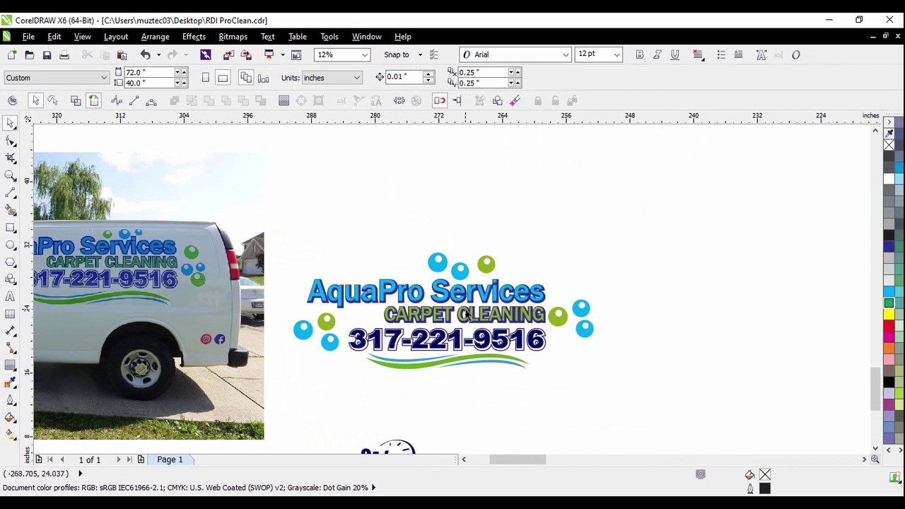
scroll(510, 321, down, 1)
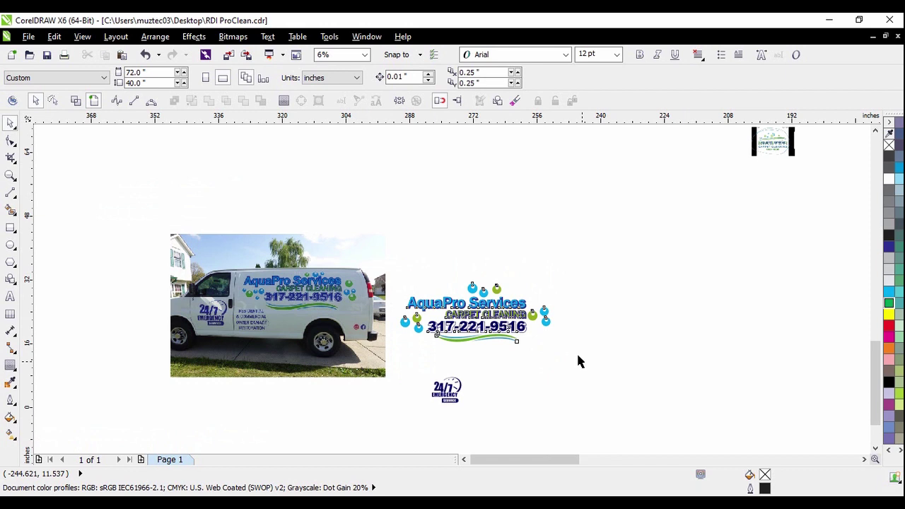
Move the 27-piece AquaPro logo onto the white van, enlarged to about 85 inches wide
drag(578, 363, 385, 251)
scroll(375, 332, down, 3)
drag(329, 309, 609, 209)
scroll(587, 198, up, 1)
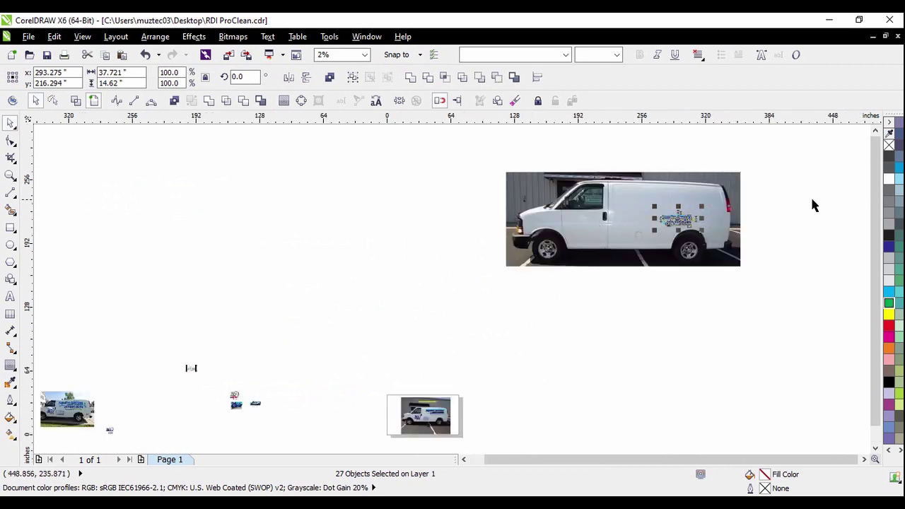
scroll(743, 196, up, 2)
drag(469, 298, 279, 381)
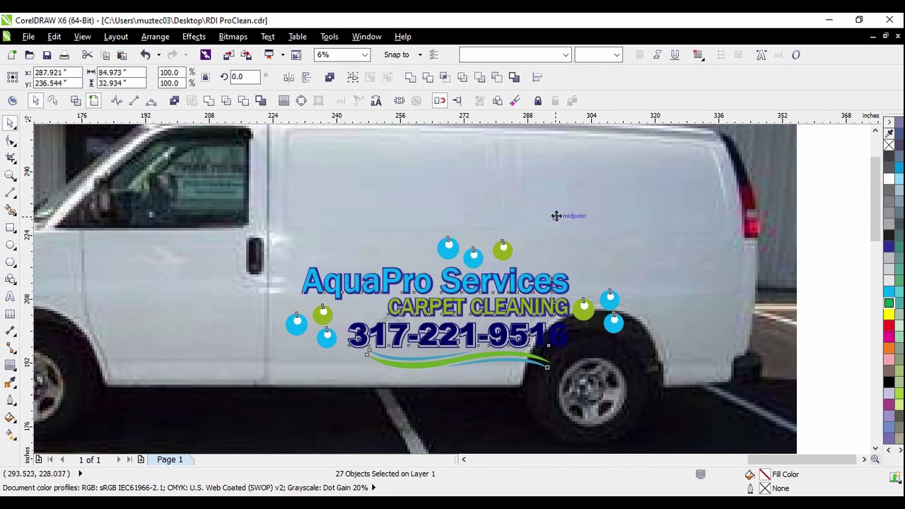
scroll(557, 216, down, 1)
scroll(576, 158, up, 1)
mouse_move(498, 225)
mouse_down()
mouse_move(518, 249)
mouse_move(499, 234)
mouse_up()
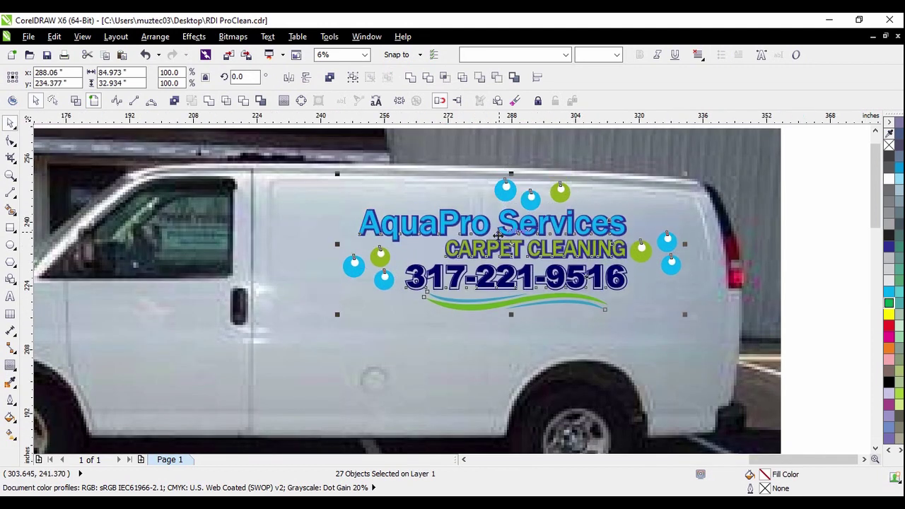
scroll(498, 234, down, 1)
click(729, 237)
scroll(552, 153, up, 1)
Shrink the three bubbles above the logo and shift them right
drag(362, 165, 549, 304)
scroll(517, 269, up, 1)
drag(498, 254, 482, 300)
scroll(495, 290, down, 2)
click(662, 234)
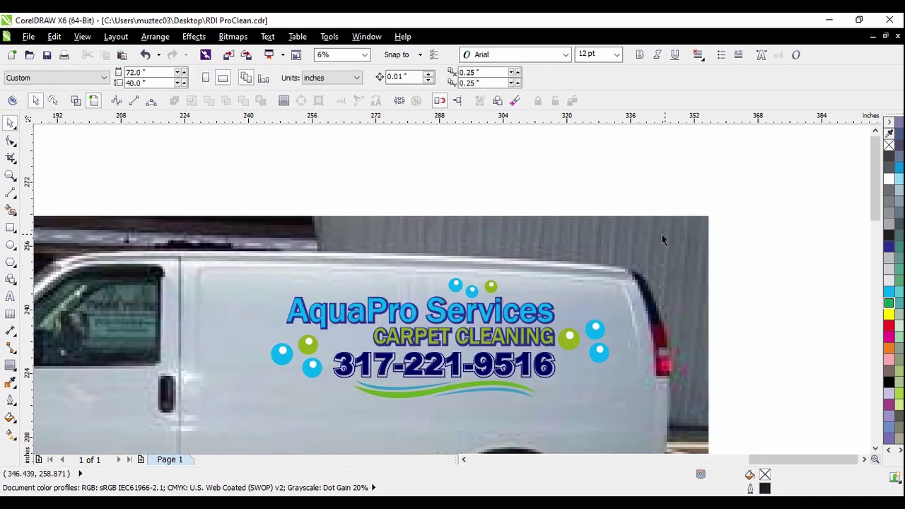
scroll(661, 234, down, 1)
Enlarge the logo to about 89.5 inches and move it up and right on the van
drag(754, 216, 418, 330)
scroll(596, 296, up, 1)
drag(354, 343, 335, 350)
drag(527, 306, 498, 297)
scroll(495, 296, down, 1)
click(711, 285)
scroll(635, 176, down, 2)
scroll(270, 312, up, 4)
scroll(509, 203, up, 1)
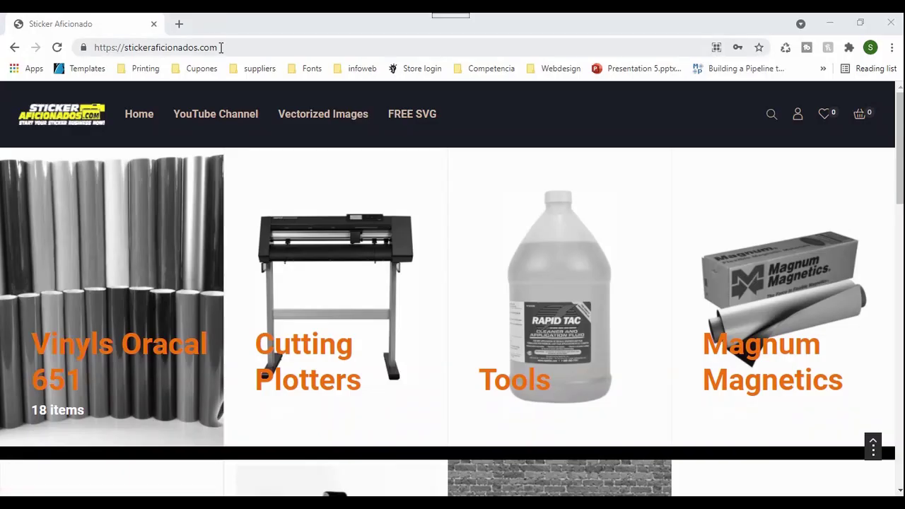
Browse the Lawncare & Tree Services vector logos, then open the Painting & Remodeling category
click(222, 48)
triple_click(221, 48)
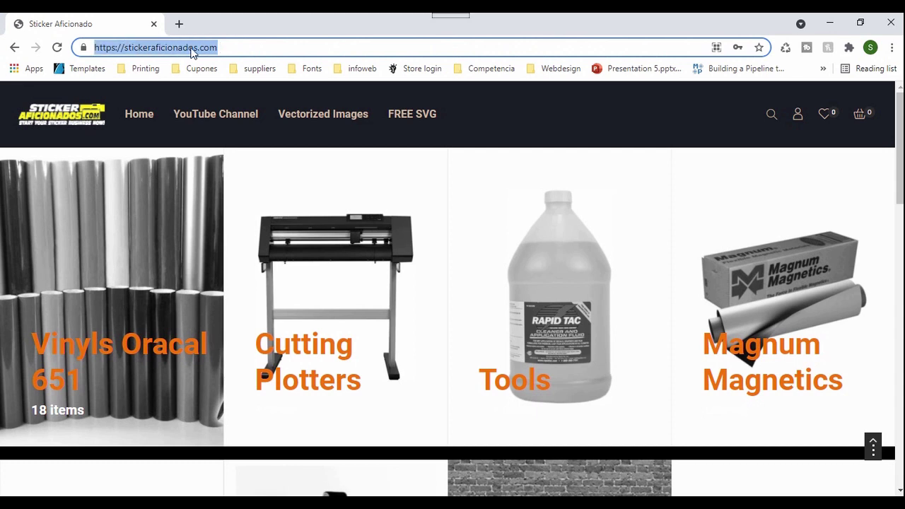
mouse_move(346, 121)
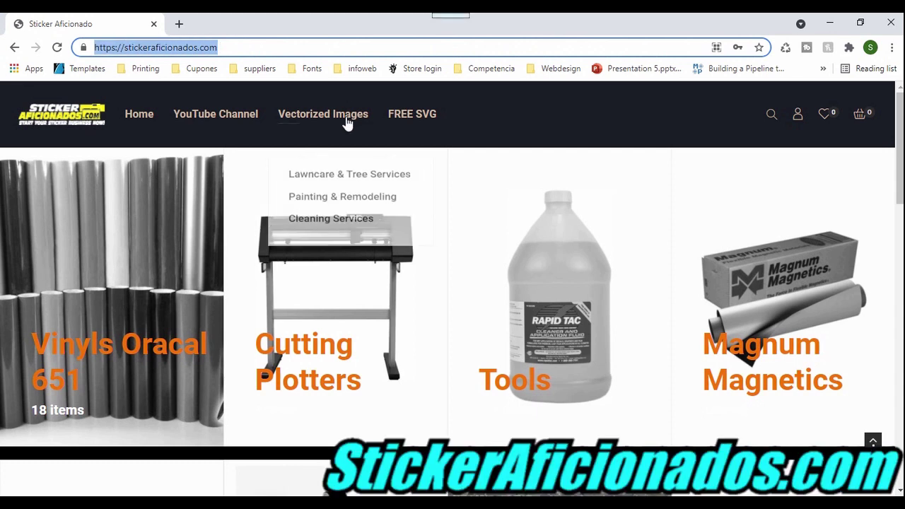
click(340, 184)
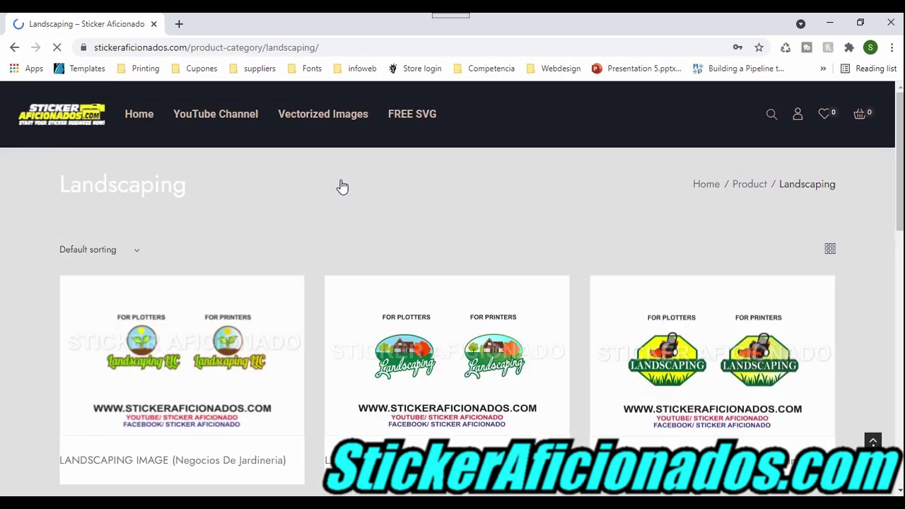
scroll(677, 368, down, 4)
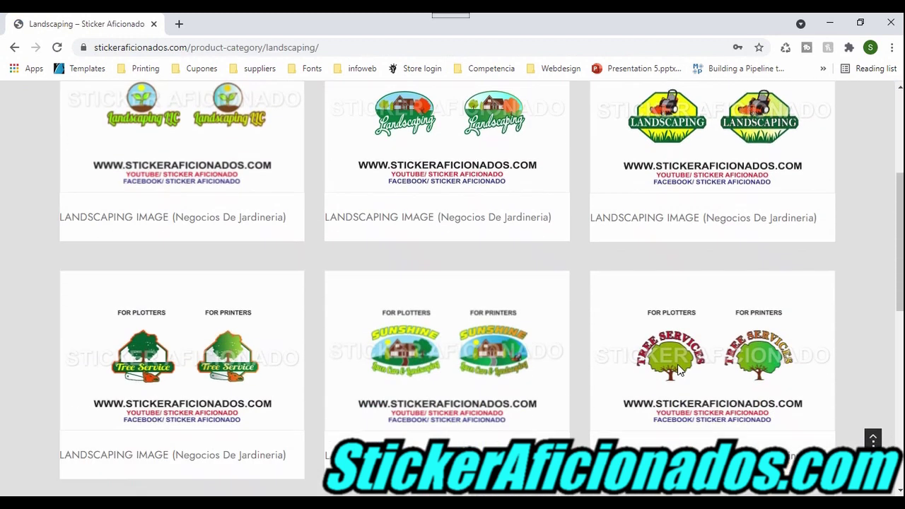
scroll(678, 370, down, 2)
scroll(678, 369, down, 3)
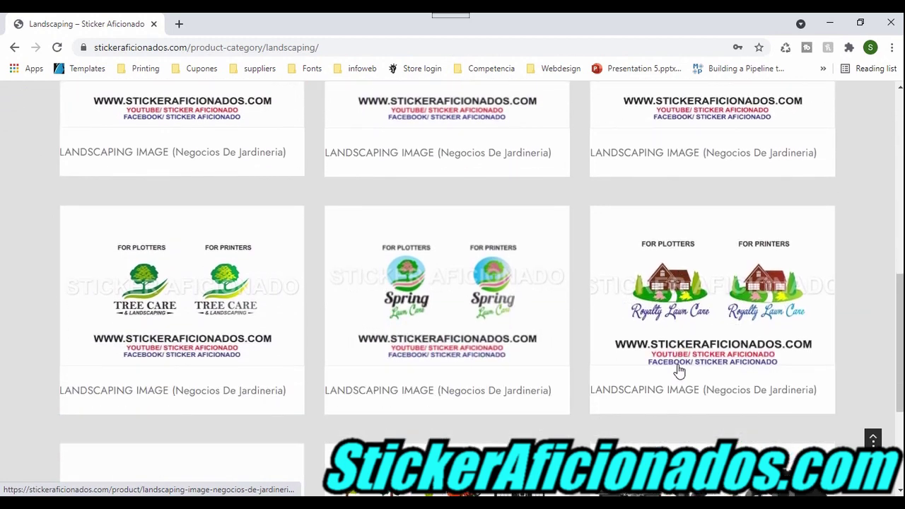
scroll(677, 364, up, 10)
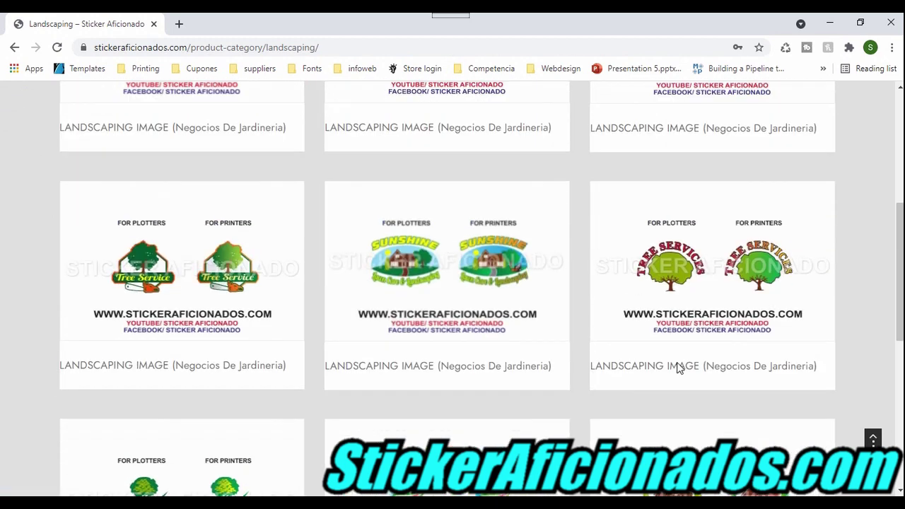
mouse_move(319, 135)
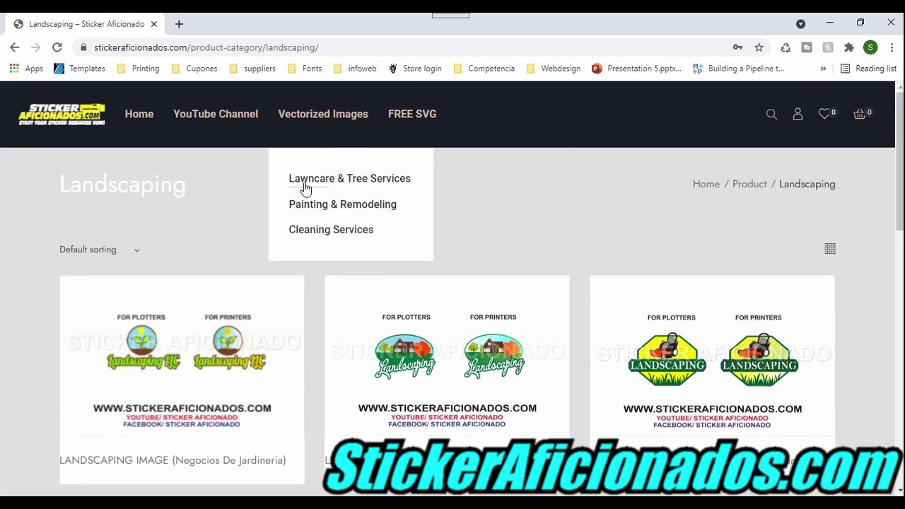
click(311, 217)
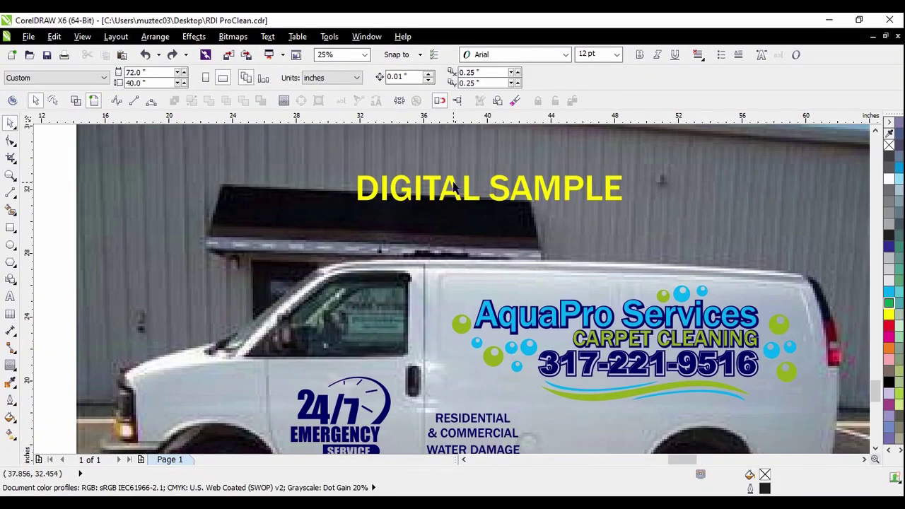
Place the original lettered van photo right beside the DIGITAL SAMPLE mockup
scroll(454, 187, down, 2)
scroll(565, 300, down, 4)
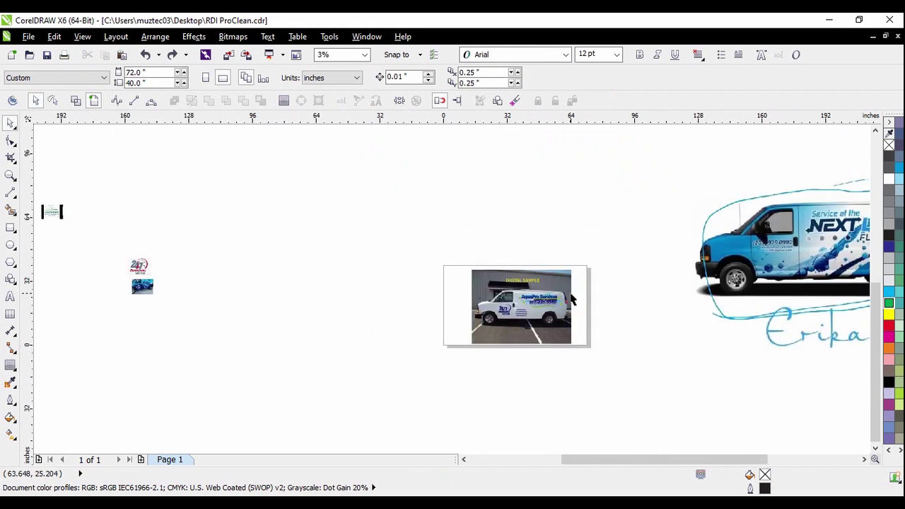
drag(182, 297, 488, 301)
scroll(520, 301, up, 3)
scroll(515, 303, up, 1)
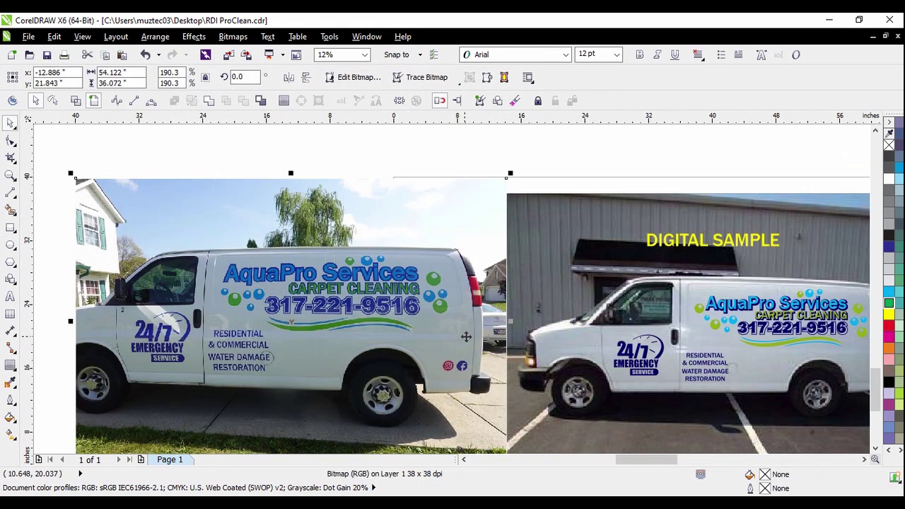
click(535, 137)
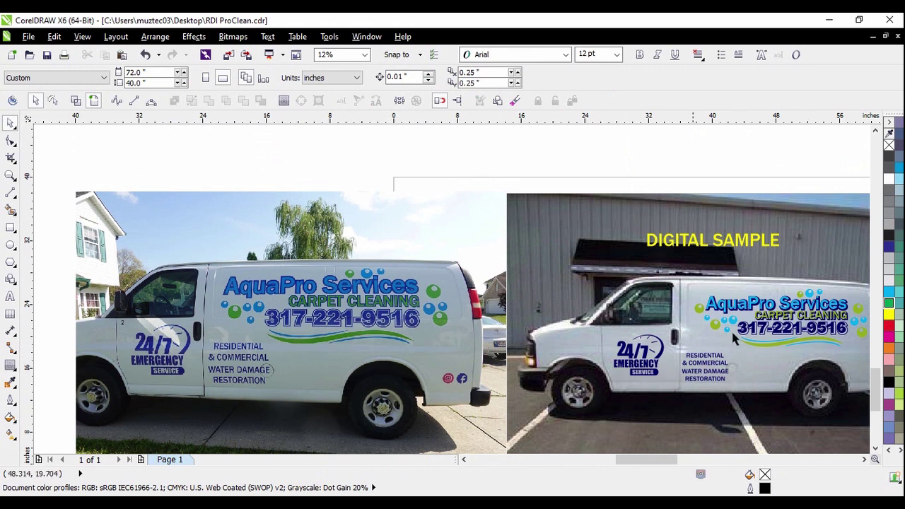
Move the blue Next Level van image slightly lower
scroll(558, 302, down, 5)
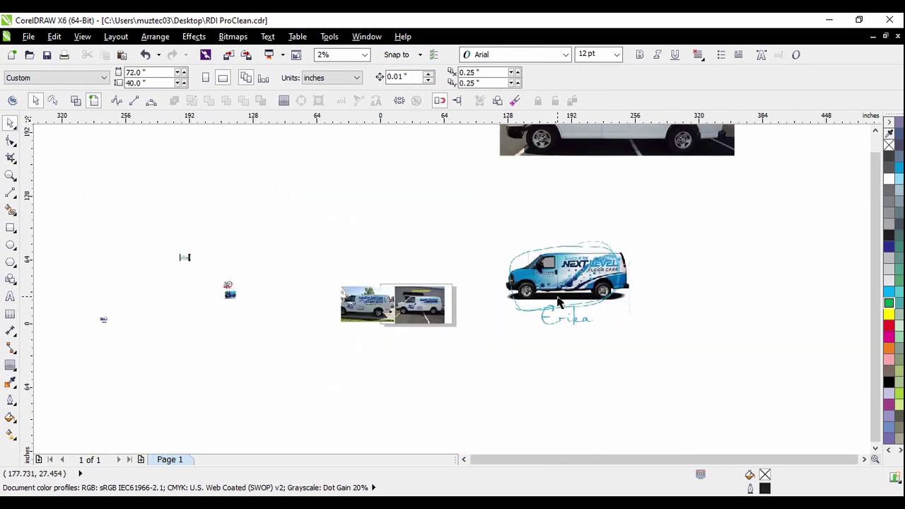
drag(559, 298, 554, 331)
click(683, 333)
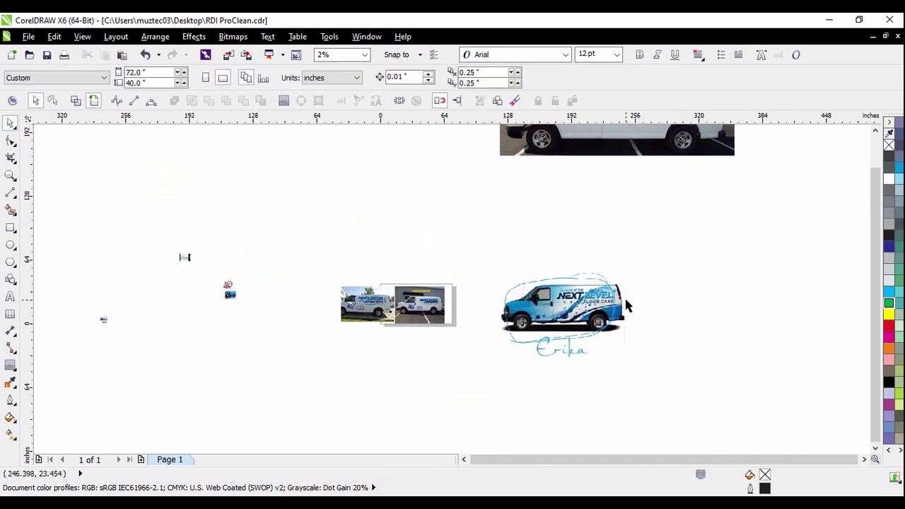